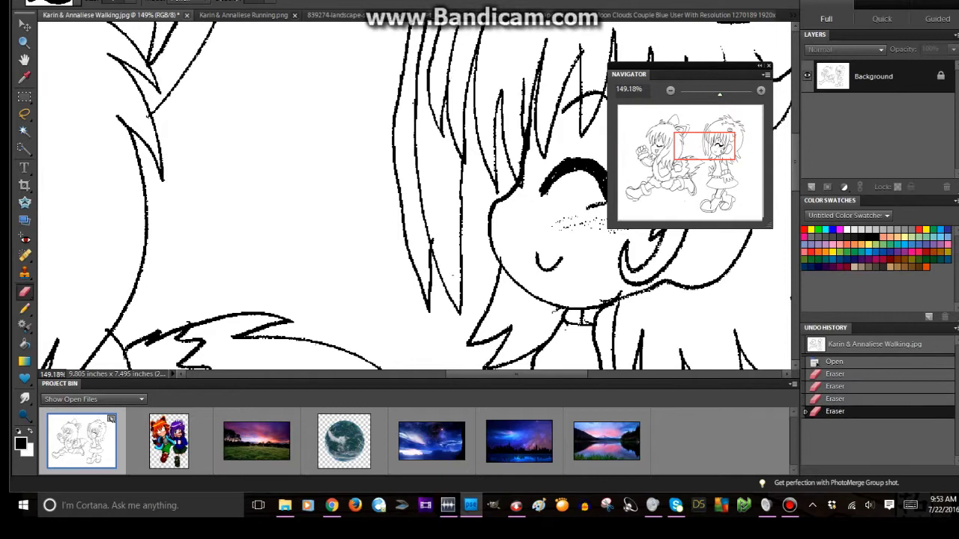
Step: Erase the stray specks around the standing girl's side hair locks and chin with an 18 px eraser
click(452, 274)
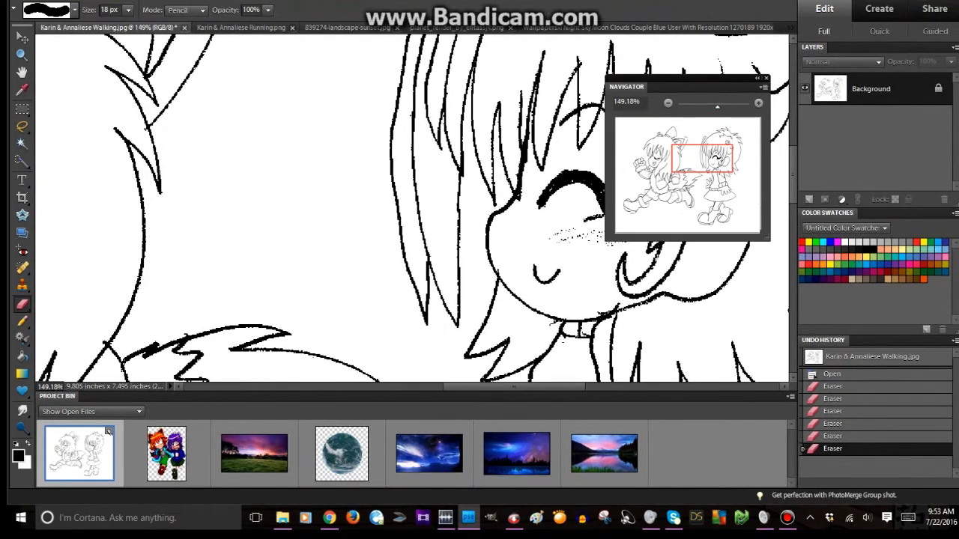
drag(702, 159, 723, 163)
click(726, 70)
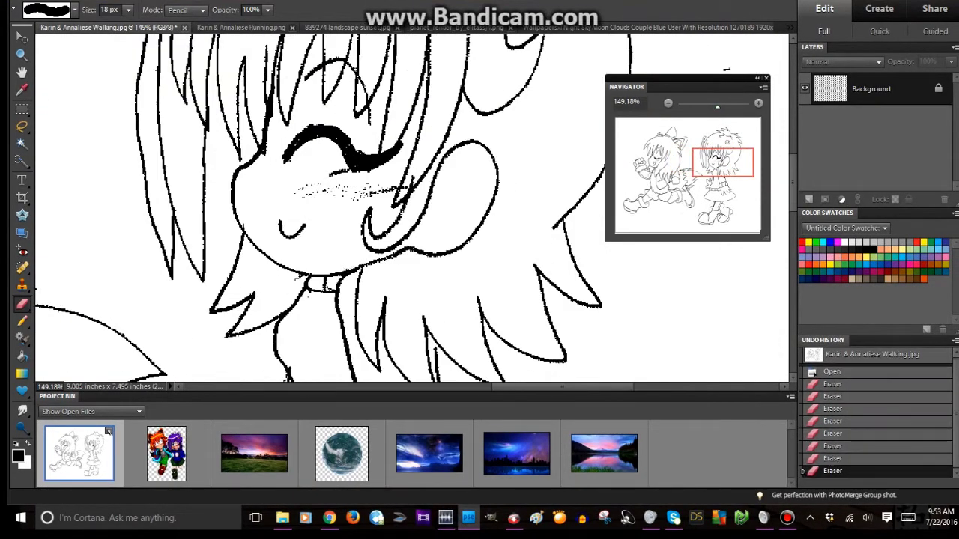
click(726, 70)
key(ctrl+z)
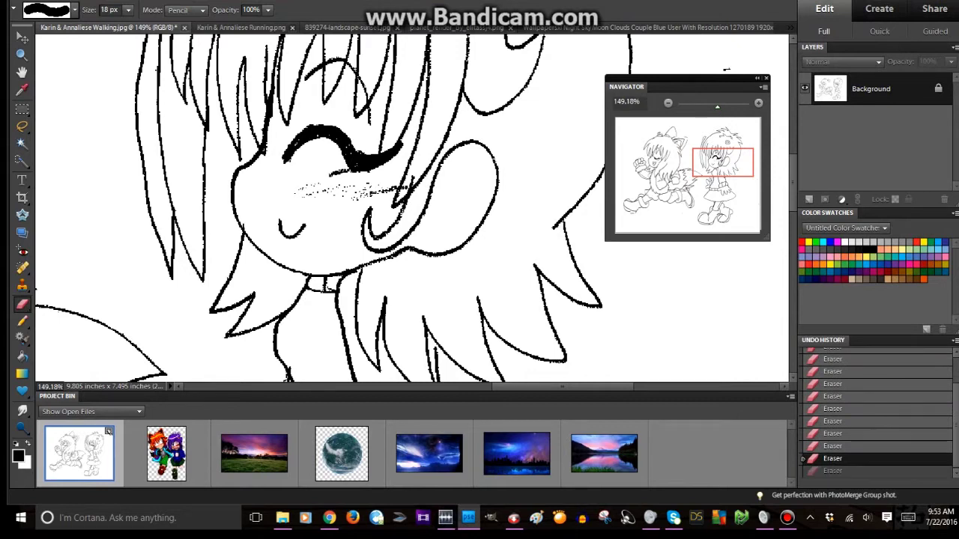
key(ctrl+y)
Step: Erase the parts of the eyebrow line overlapping the standing girl's bangs with an 11 px eraser
scroll(375, 210, up, 1)
key(bracketleft)
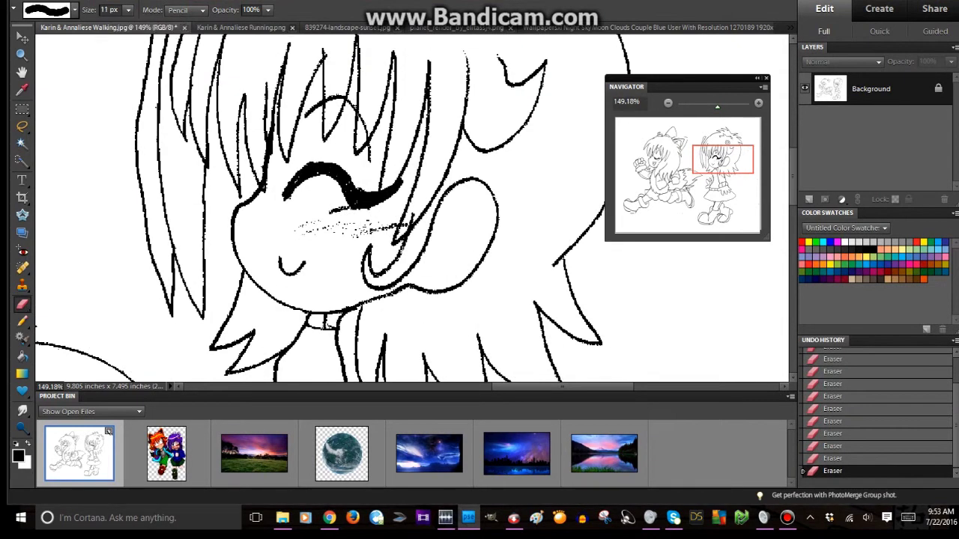
key(n)
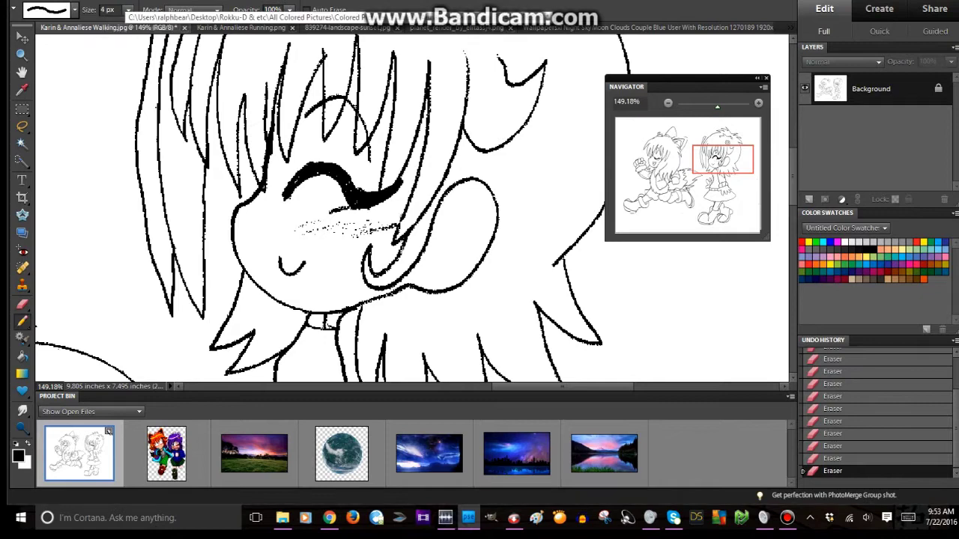
scroll(375, 210, up, 3)
click(330, 219)
click(331, 220)
click(339, 219)
click(361, 240)
click(363, 242)
click(364, 246)
click(363, 244)
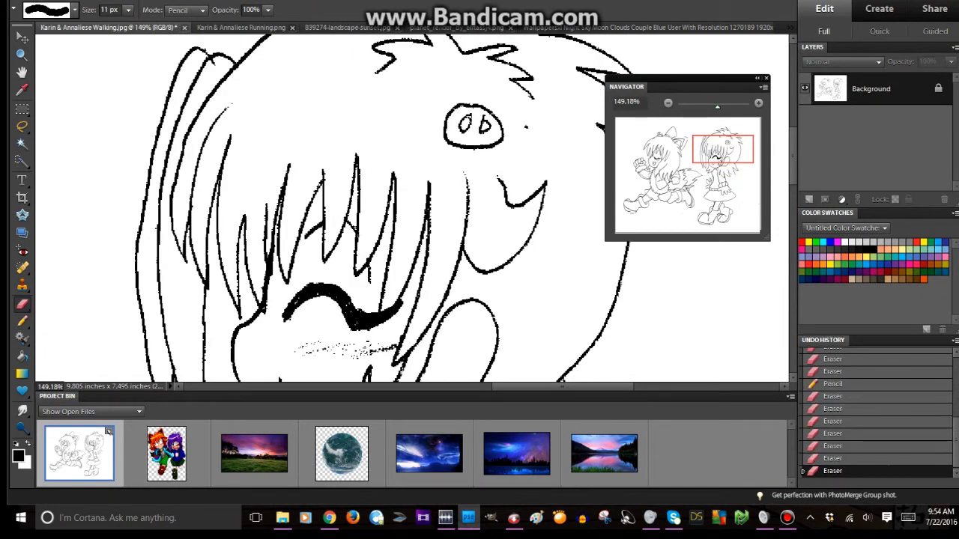
Step: Erase the stray specks inside and beside the standing girl's hair
scroll(375, 210, up, 1)
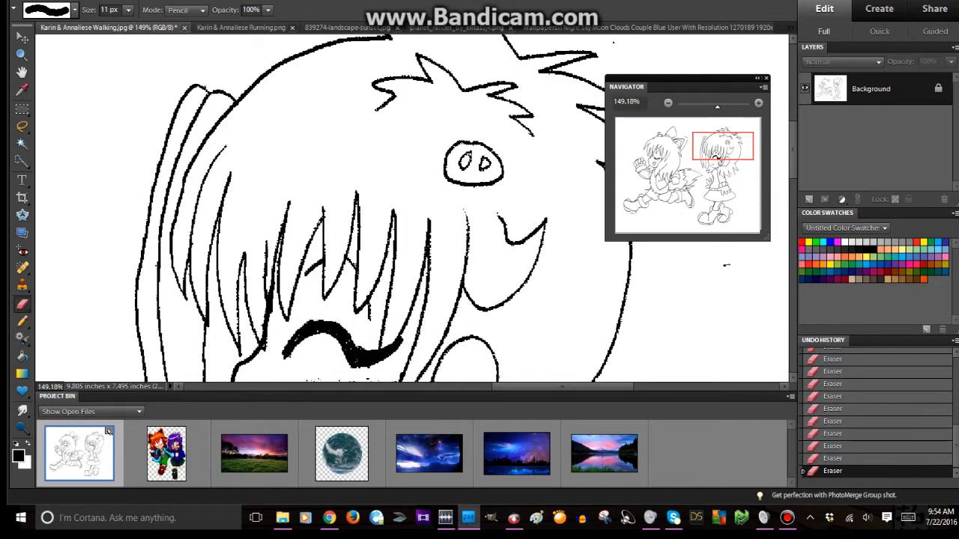
scroll(587, 113, right, 5)
scroll(587, 112, up, 1)
drag(586, 112, 522, 218)
scroll(412, 209, left, 10)
scroll(412, 210, down, 3)
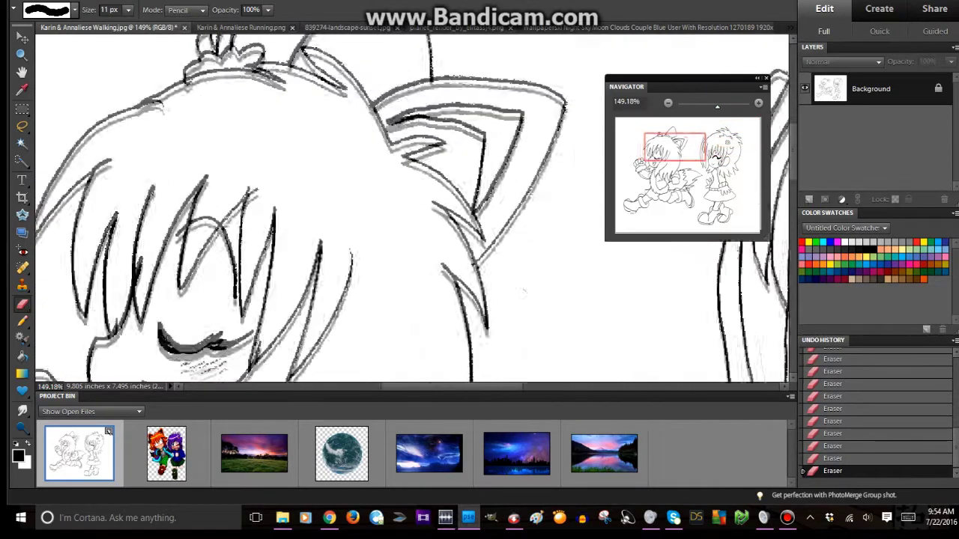
Step: Erase the stray specks near the running girl's hair tips with the eraser reduced to 5 px
scroll(412, 210, down, 2)
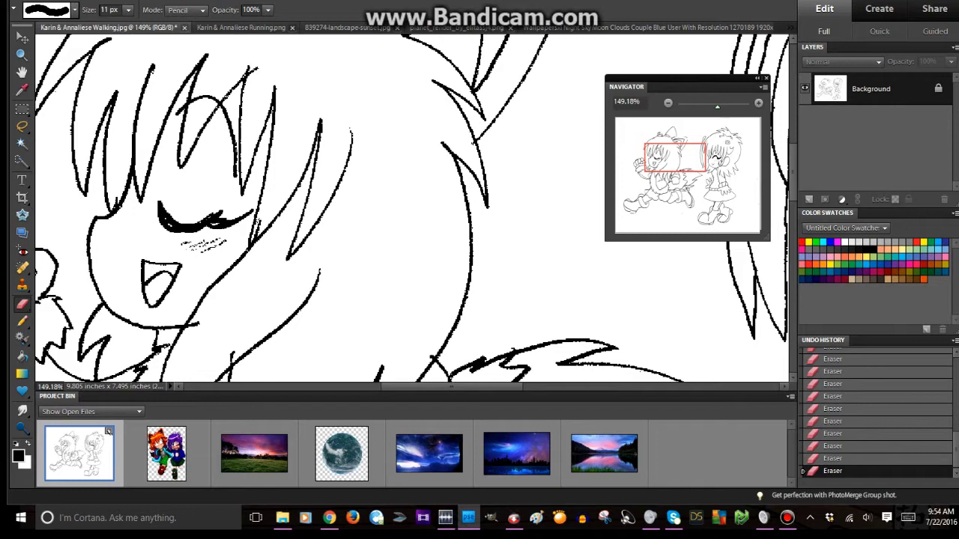
scroll(412, 210, down, 3)
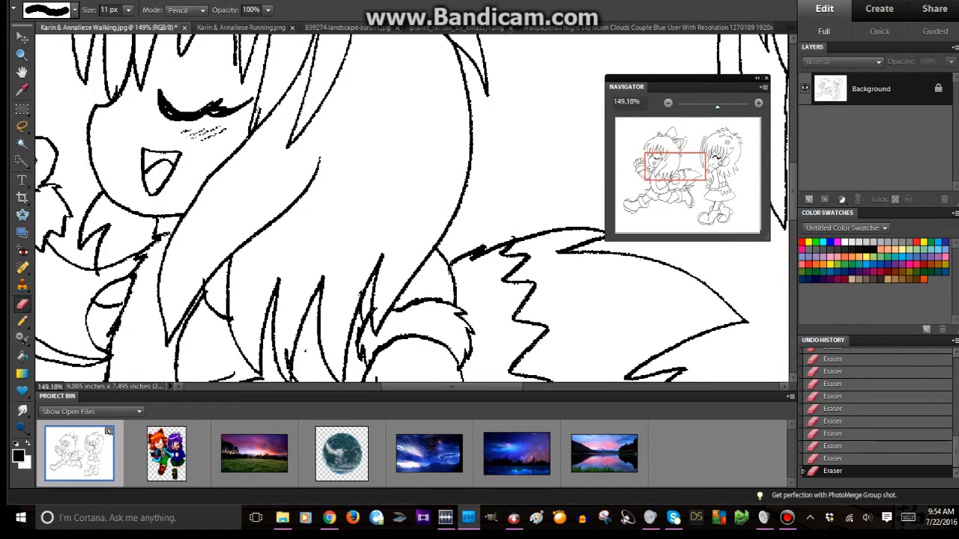
scroll(412, 209, down, 4)
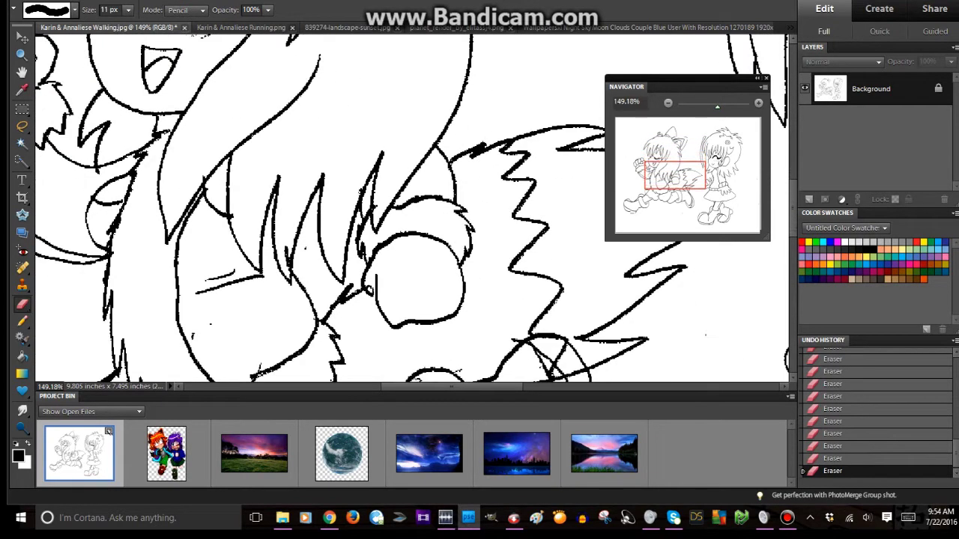
key(bracketleft)
key(bracketleft)
key(bracketleft)
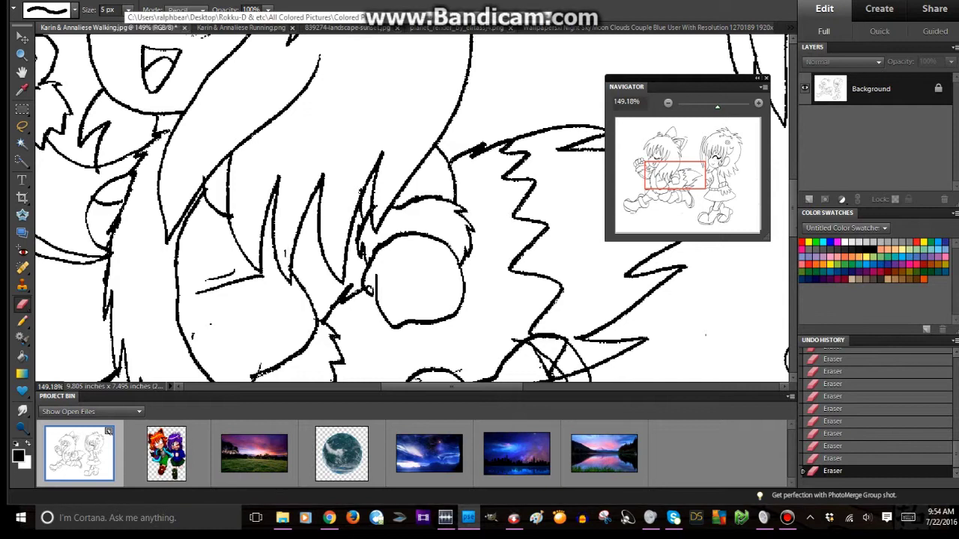
scroll(412, 209, down, 1)
Step: Touch up the curve at the top of the running girl's rear leg with the pencil and erase the excess
key(n)
click(418, 331)
key(e)
scroll(417, 278, down, 1)
click(418, 278)
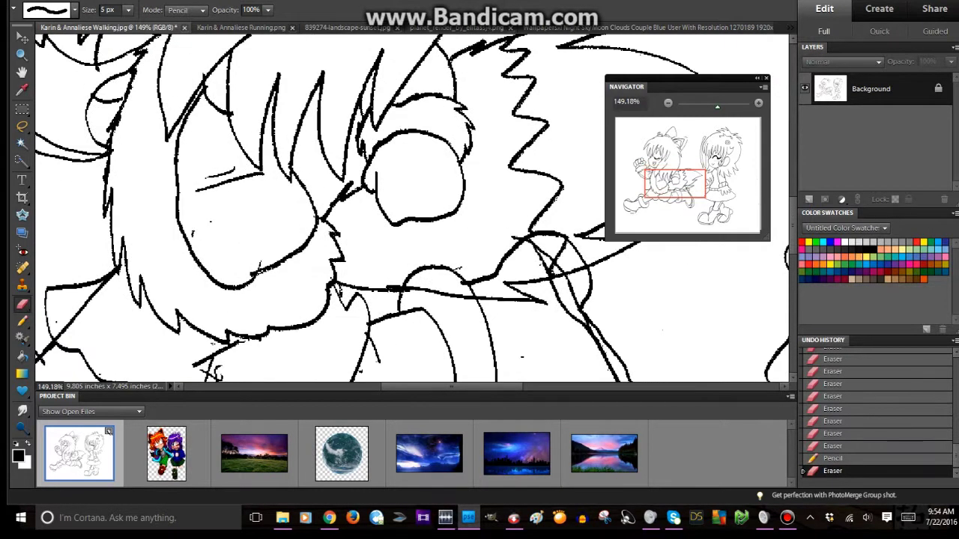
Step: Erase the tail and body lines that overlap the running girl's rear leg with a 19 px eraser
key(bracketright)
key(bracketright)
key(bracketright)
key(bracketright)
scroll(412, 210, right, 2)
mouse_move(419, 275)
mouse_down()
mouse_move(438, 291)
mouse_move(490, 260)
mouse_up()
click(447, 292)
click(453, 293)
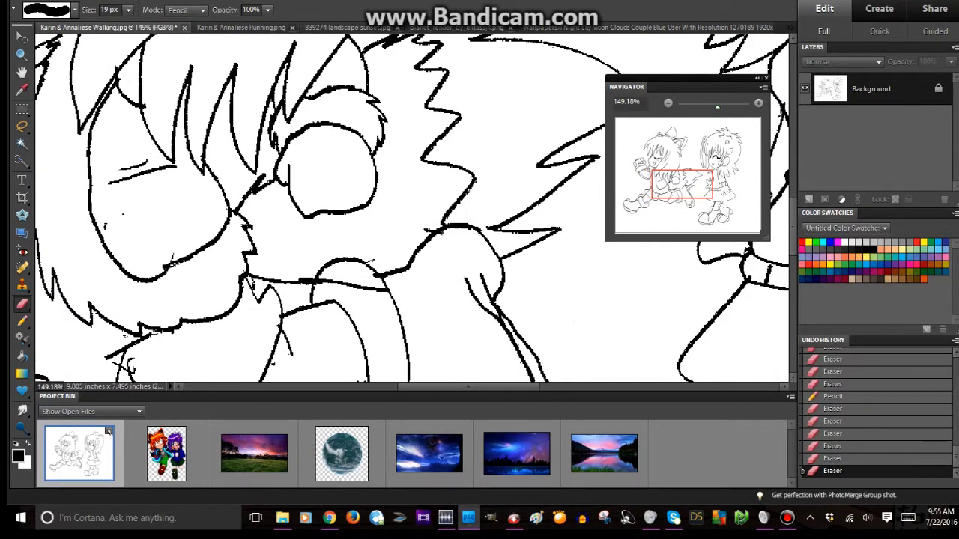
click(429, 230)
Step: Clean up the doubled line on the running girl's rear boot and extend its sole line up to the heel with the pencil
scroll(412, 210, down, 4)
scroll(412, 210, right, 2)
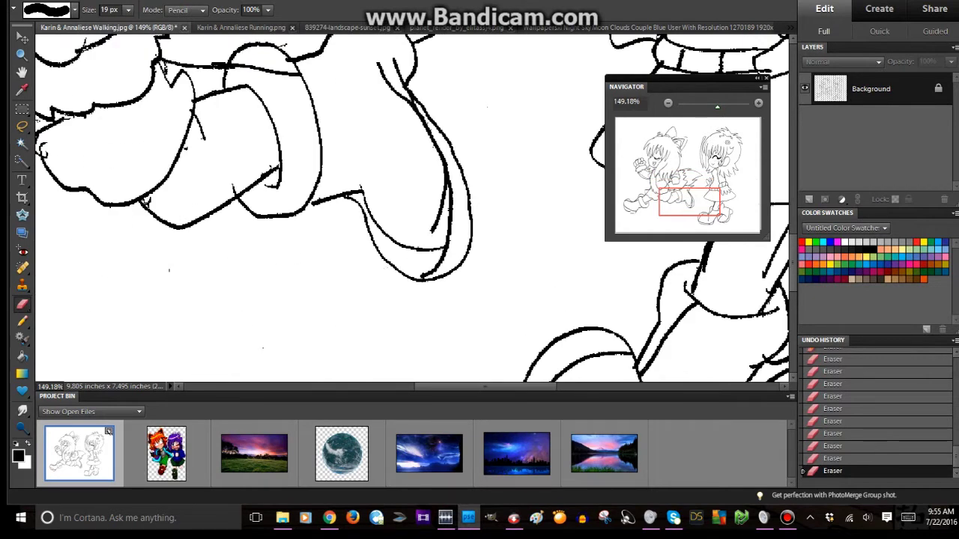
scroll(412, 210, up, 2)
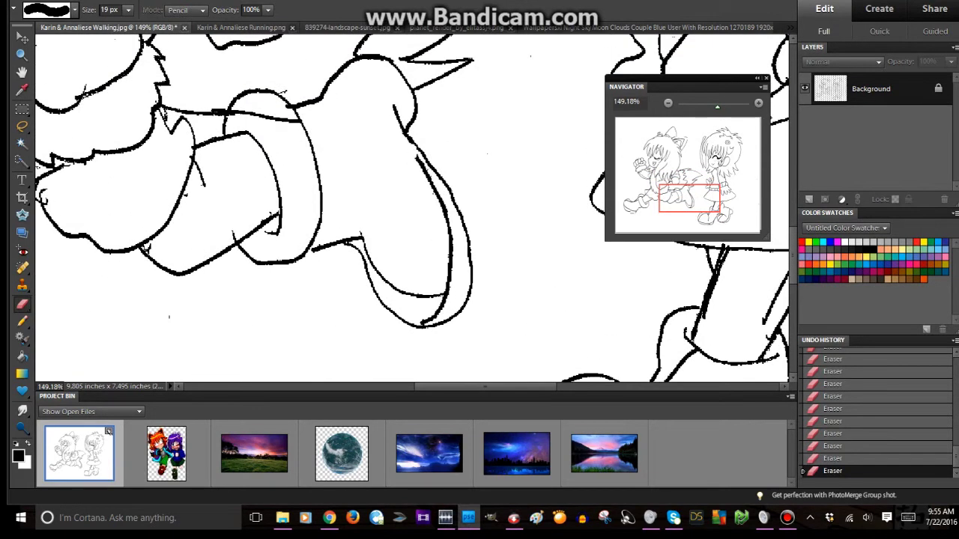
key(n)
drag(416, 160, 367, 89)
Step: Erase the overshooting line ends on the running girl's rear leg and boot cuff with an 8 px eraser
key(e)
key(bracketleft)
key(bracketleft)
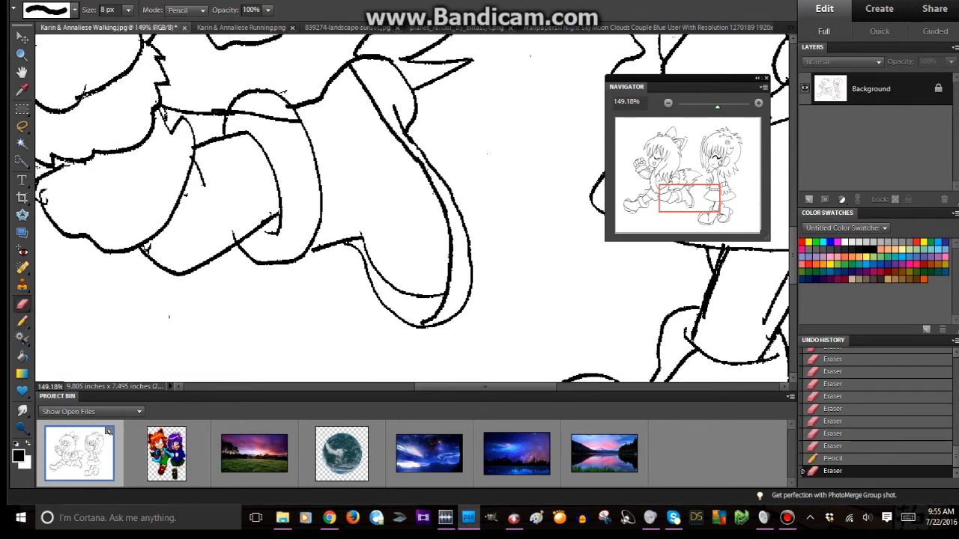
click(234, 236)
click(147, 250)
click(147, 246)
key(n)
key(e)
Step: Erase the stray specks on the running girl's torso and rear leg and beside her tail
mouse_move(689, 199)
mouse_down()
mouse_move(643, 197)
mouse_move(676, 185)
mouse_up()
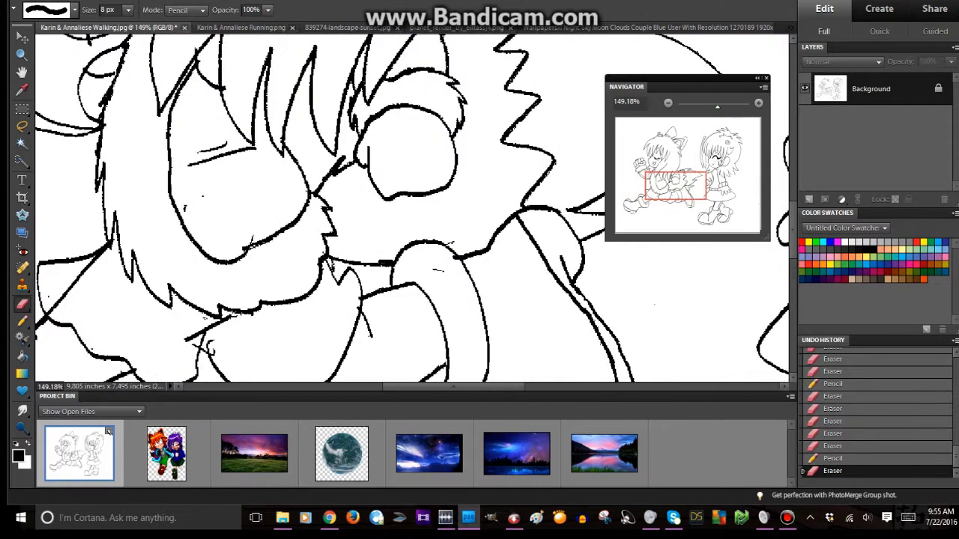
scroll(411, 208, up, 1)
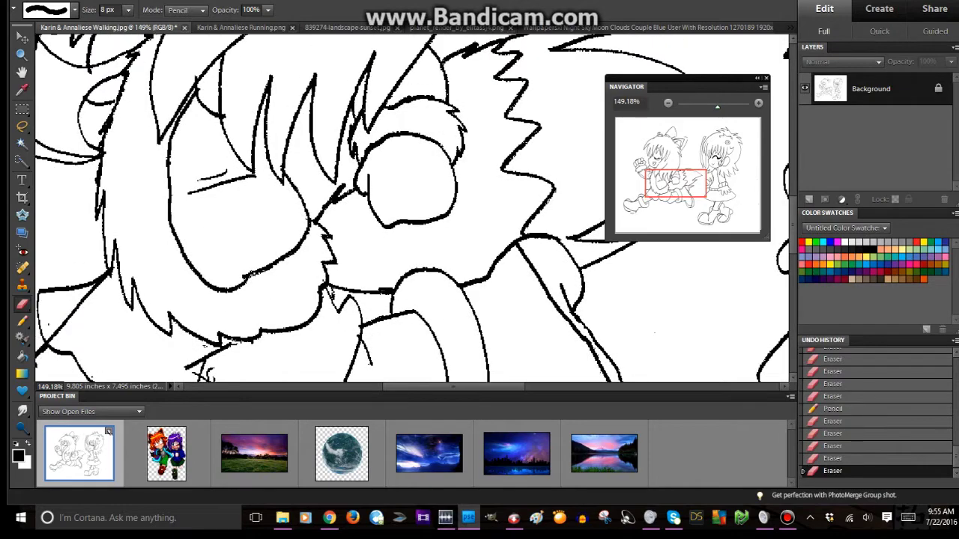
scroll(654, 332, up, 2)
click(697, 300)
click(697, 301)
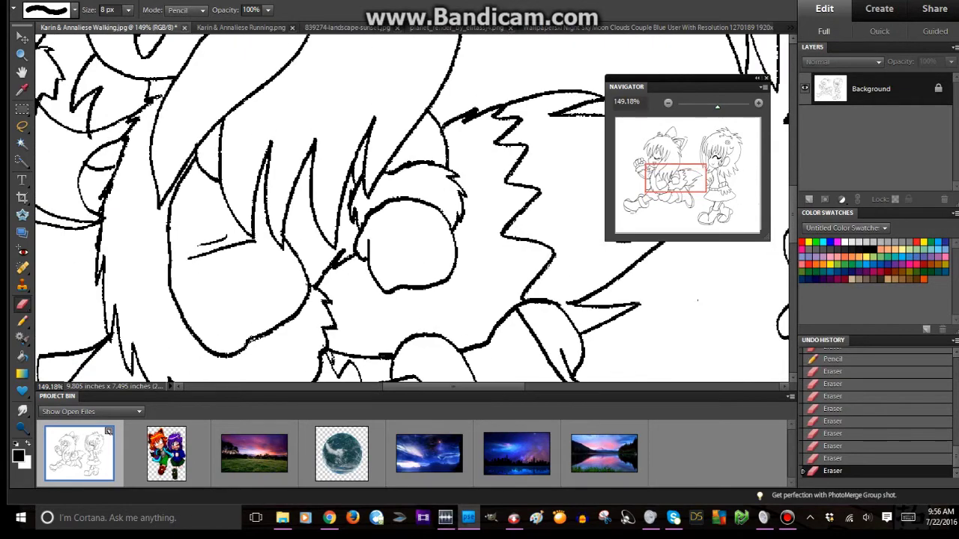
Step: Erase the extra inner line along the underside of the running girl's raised arm
scroll(698, 300, left, 8)
scroll(698, 300, up, 4)
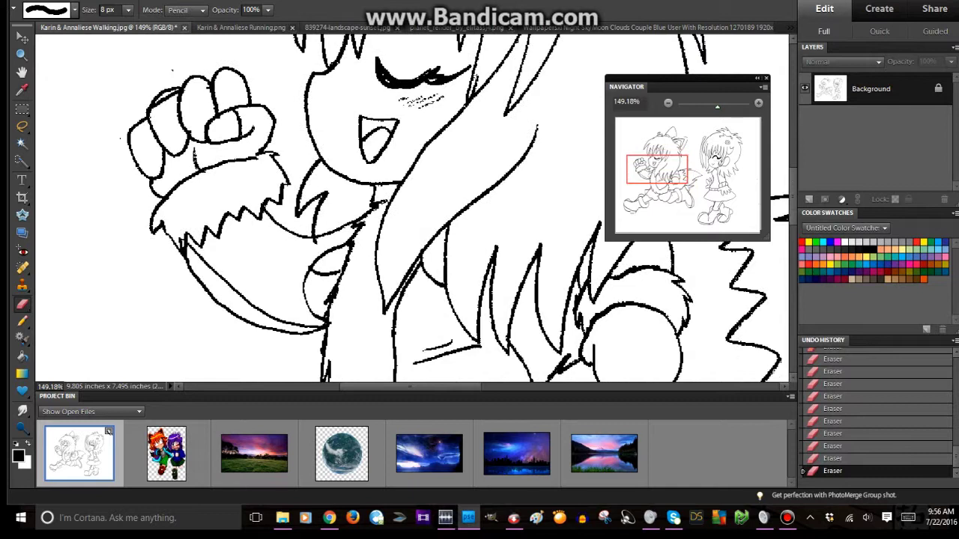
drag(178, 241, 247, 303)
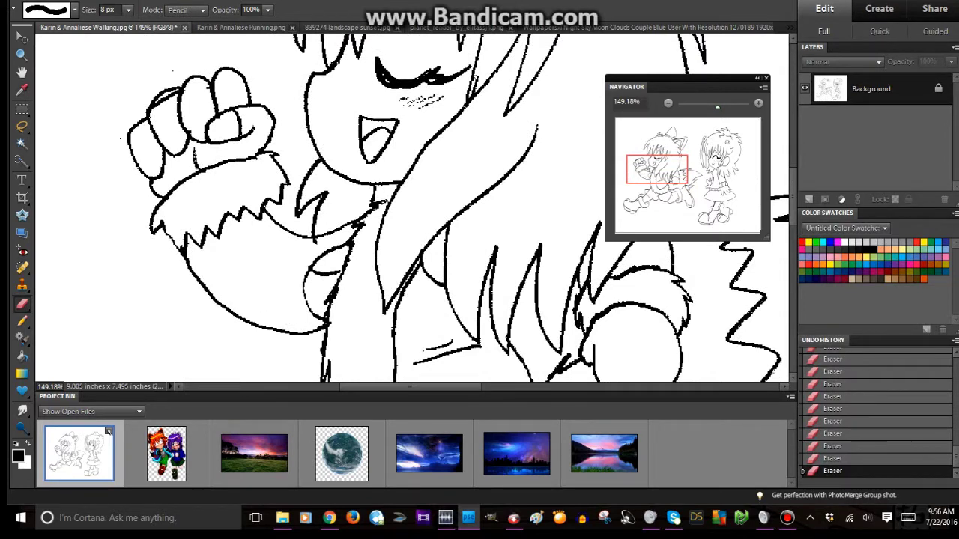
scroll(461, 208, up, 1)
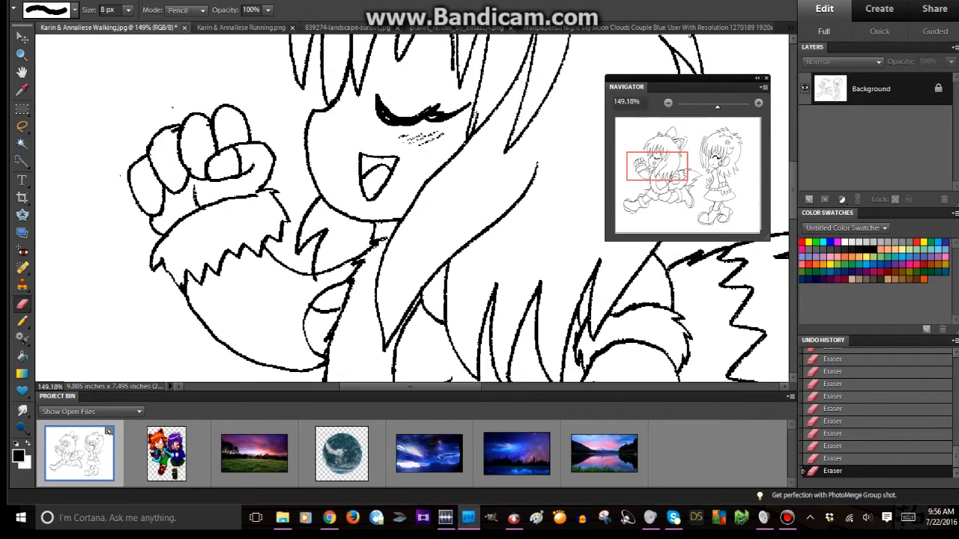
Step: Erase the front leg line crossing the running girl's skirt and close the gap in the hem with the pencil
scroll(412, 208, down, 6)
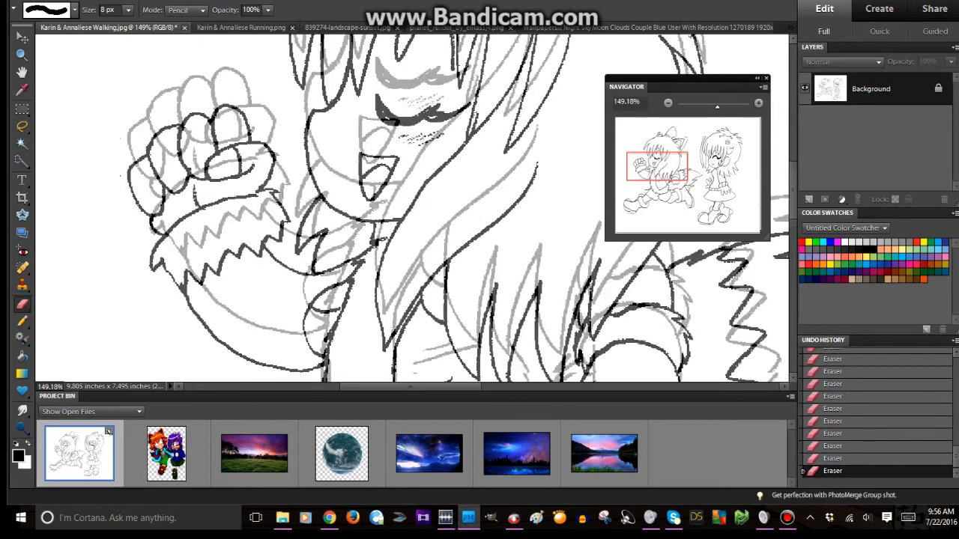
scroll(412, 208, down, 2)
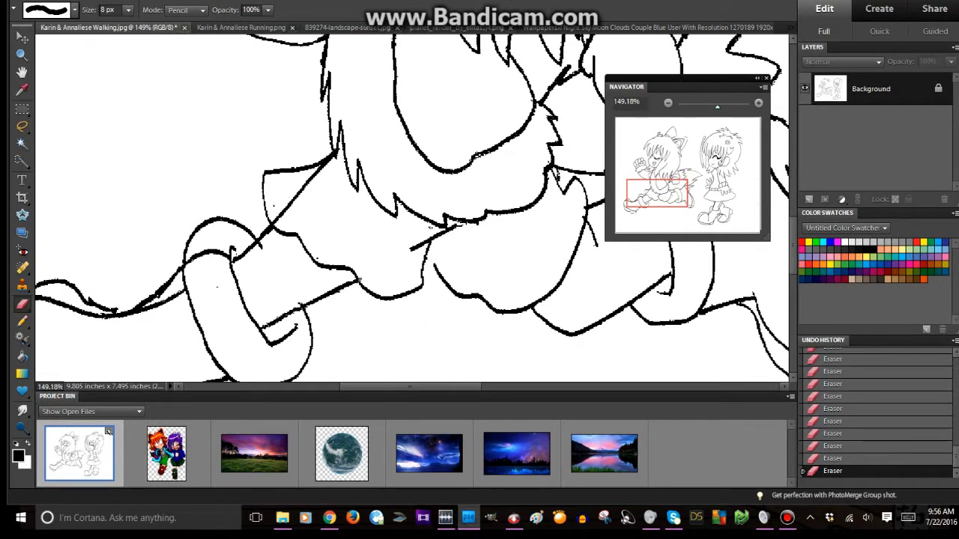
click(261, 247)
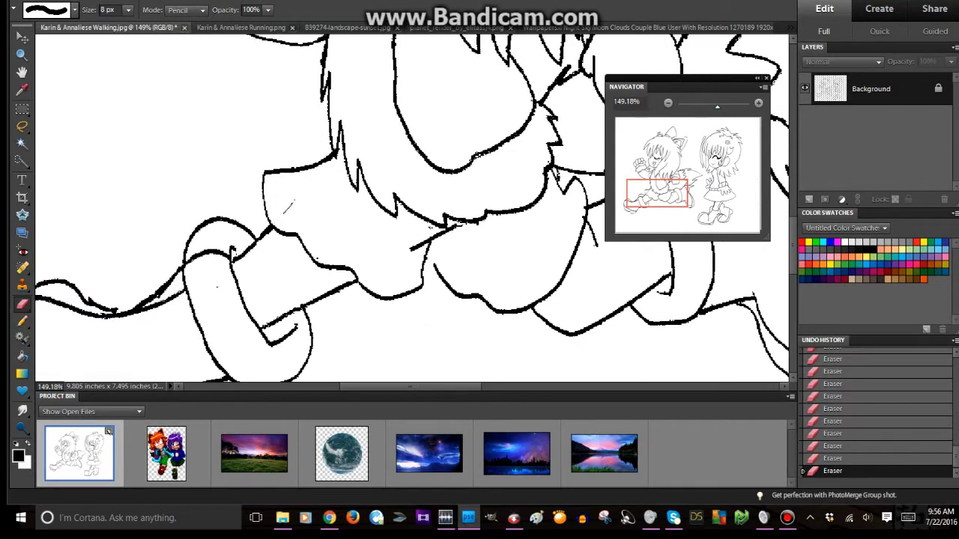
key(n)
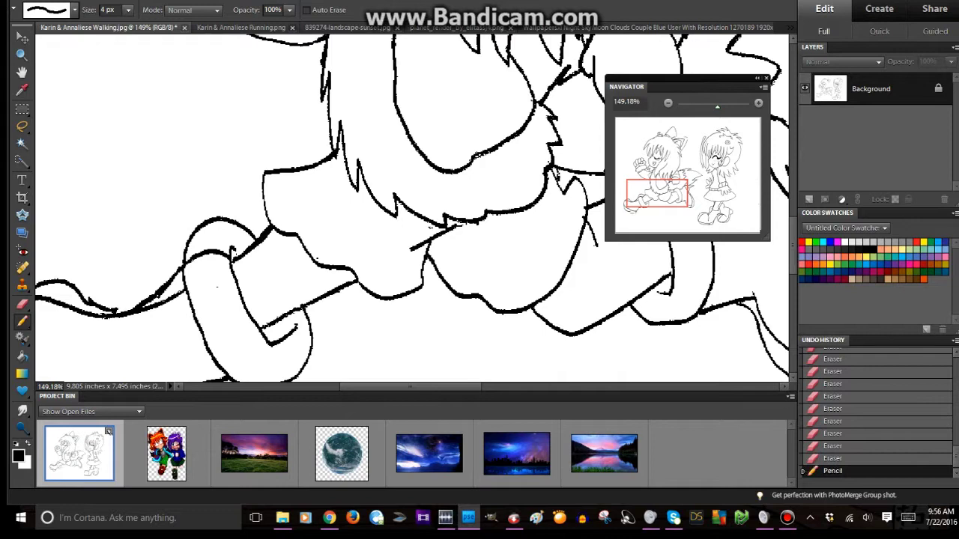
key(e)
Step: Touch up the outline of the running girl's front boot with the pencil and erase the excess marks around it
scroll(412, 210, left, 3)
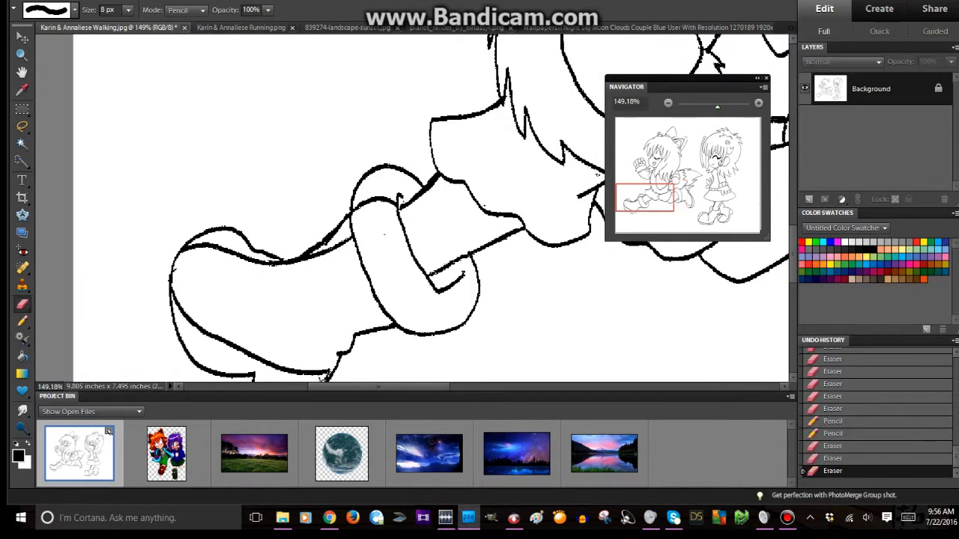
key(n)
click(287, 257)
scroll(412, 210, down, 3)
key(e)
click(286, 165)
click(327, 283)
Step: Erase the part of the eyebrow line that crosses the running girl's bangs
scroll(374, 224, up, 10)
scroll(375, 225, right, 4)
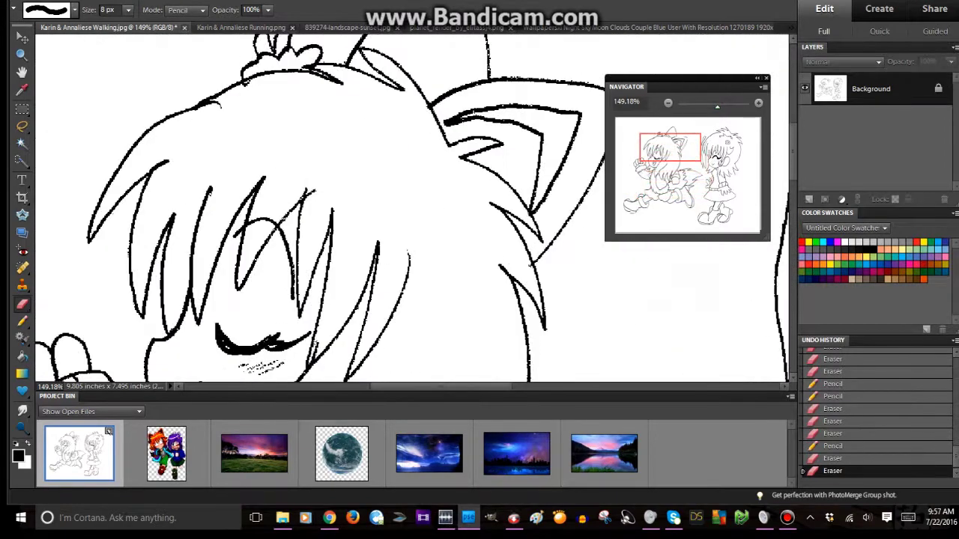
click(270, 222)
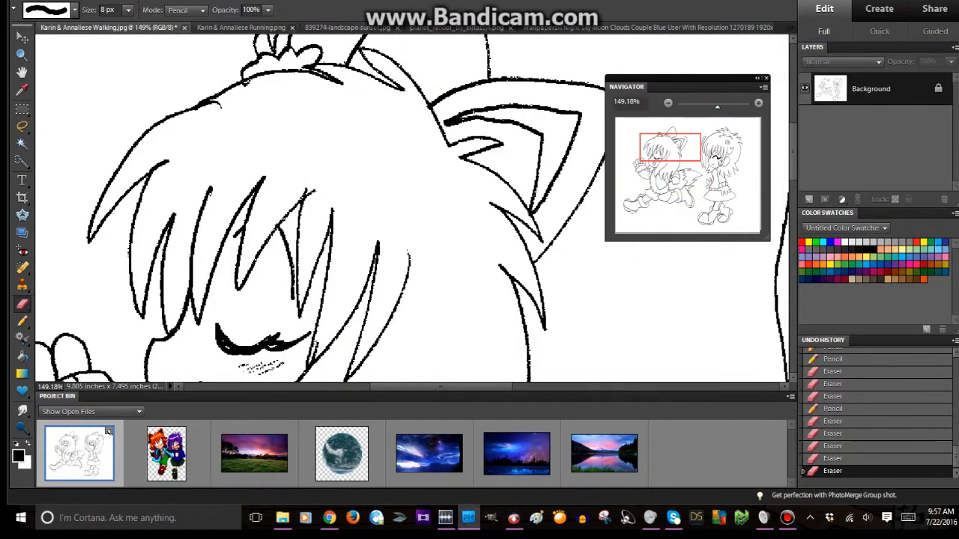
Step: Enlarge the eraser to 55 px and clear the stray specks from the blank background above the running girl
scroll(322, 209, up, 6)
scroll(322, 209, left, 5)
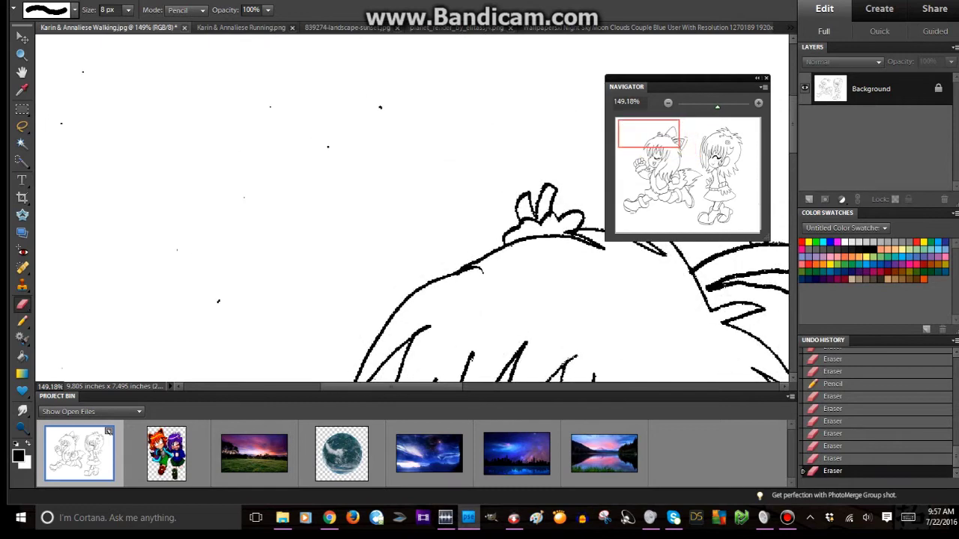
key(bracketright)
key(bracketright)
key(bracketright)
key(bracketright)
key(bracketright)
key(bracketright)
key(bracketright)
key(bracketright)
key(bracketright)
key(bracketright)
key(bracketright)
scroll(412, 210, right, 10)
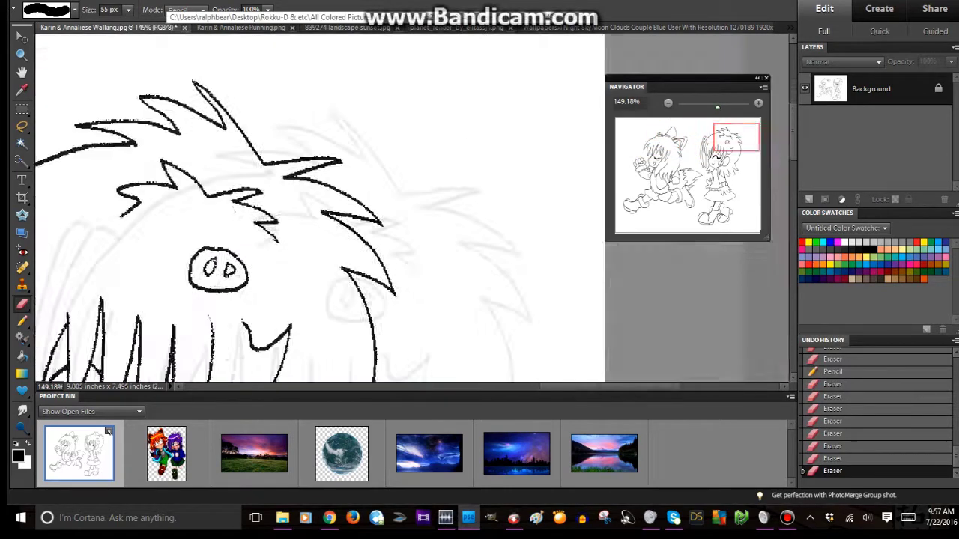
Step: Clear the stray specks from the blank background beside the standing girl and beneath her boots
scroll(412, 210, left, 5)
scroll(412, 210, down, 10)
scroll(412, 210, right, 5)
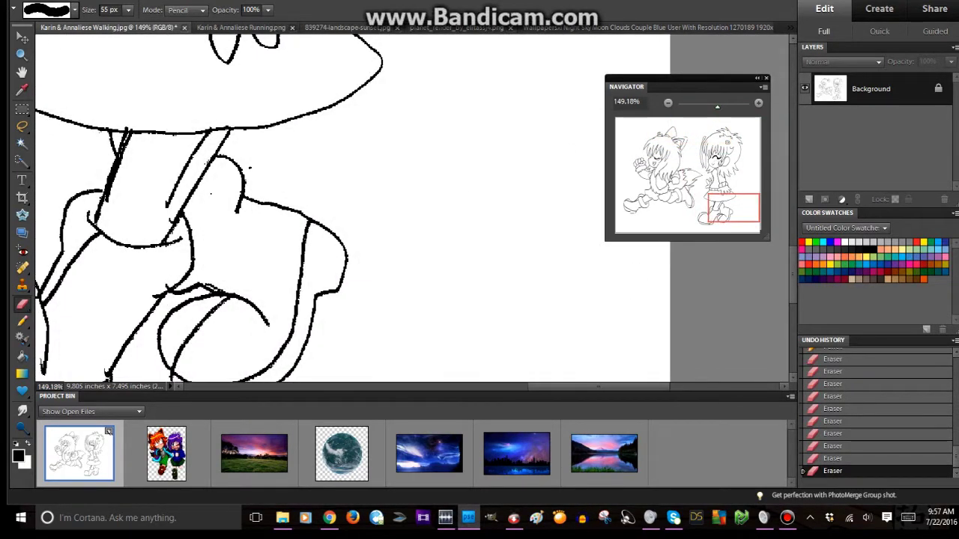
scroll(337, 209, down, 5)
scroll(337, 210, up, 3)
scroll(337, 210, left, 5)
scroll(337, 210, down, 5)
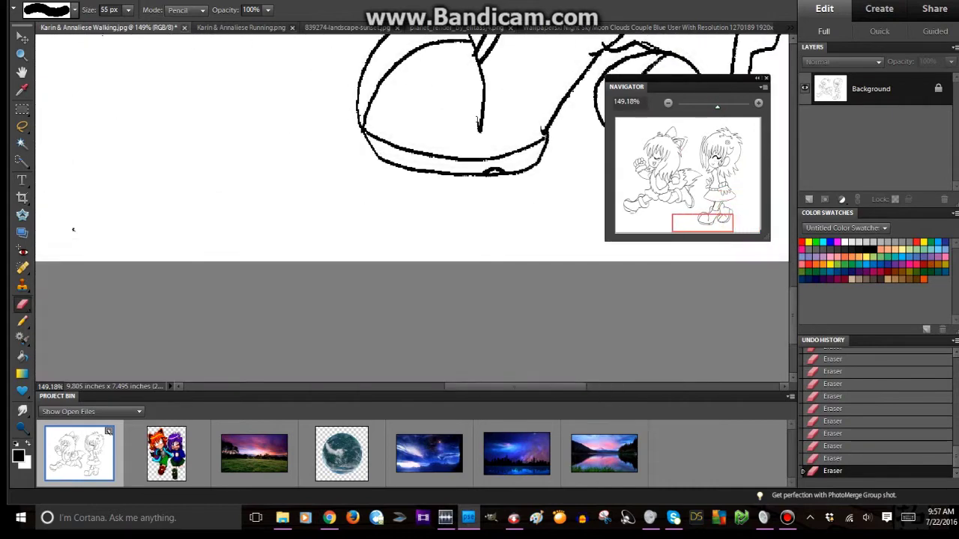
scroll(72, 229, left, 5)
scroll(73, 229, right, 5)
scroll(73, 229, up, 2)
Step: Reduce the eraser to 7 px and erase the doubled lines along the standing girl's legs and the specks around them
key(bracketleft)
key(bracketleft)
key(bracketleft)
key(bracketleft)
key(bracketleft)
key(bracketleft)
key(bracketleft)
key(bracketleft)
key(bracketleft)
key(bracketleft)
key(bracketleft)
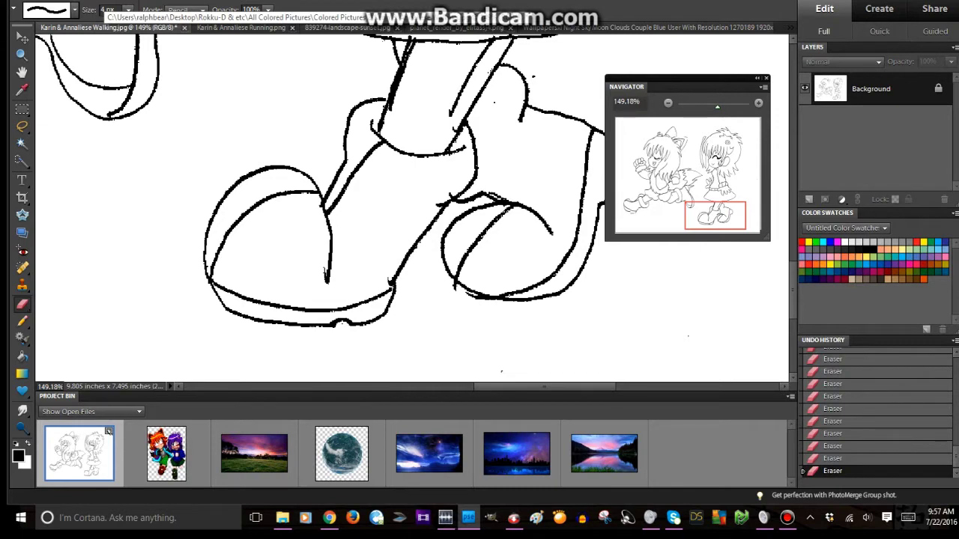
scroll(412, 209, up, 2)
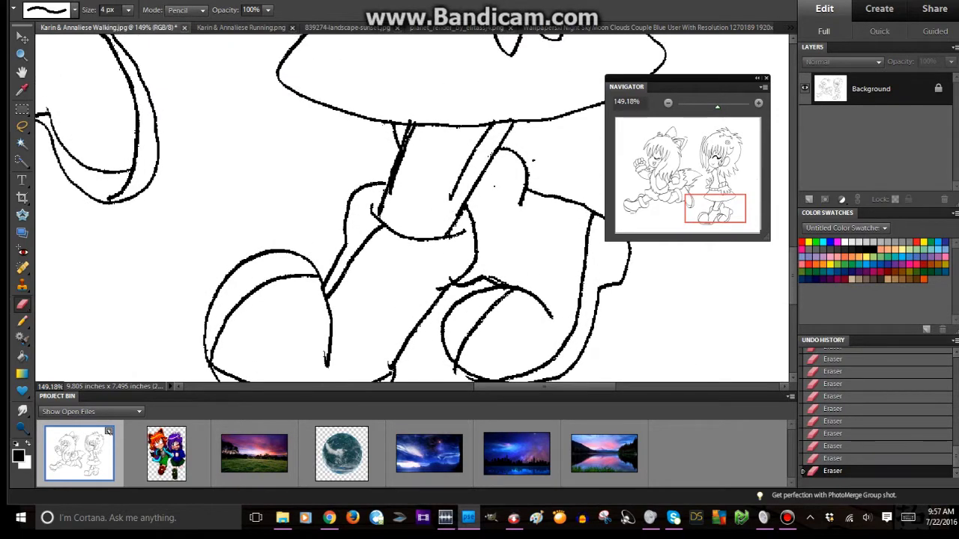
key(bracketright)
key(bracketright)
key(bracketright)
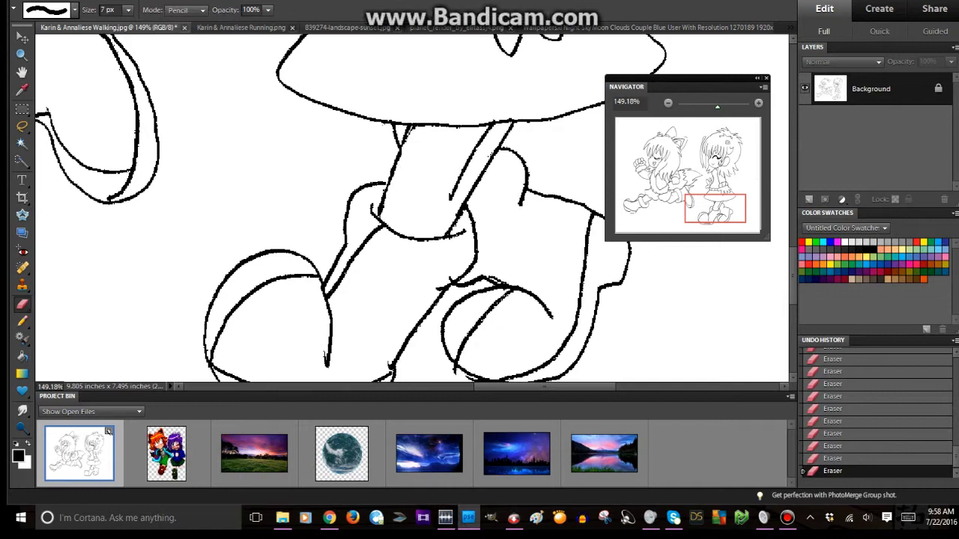
drag(489, 126, 452, 200)
scroll(412, 210, down, 1)
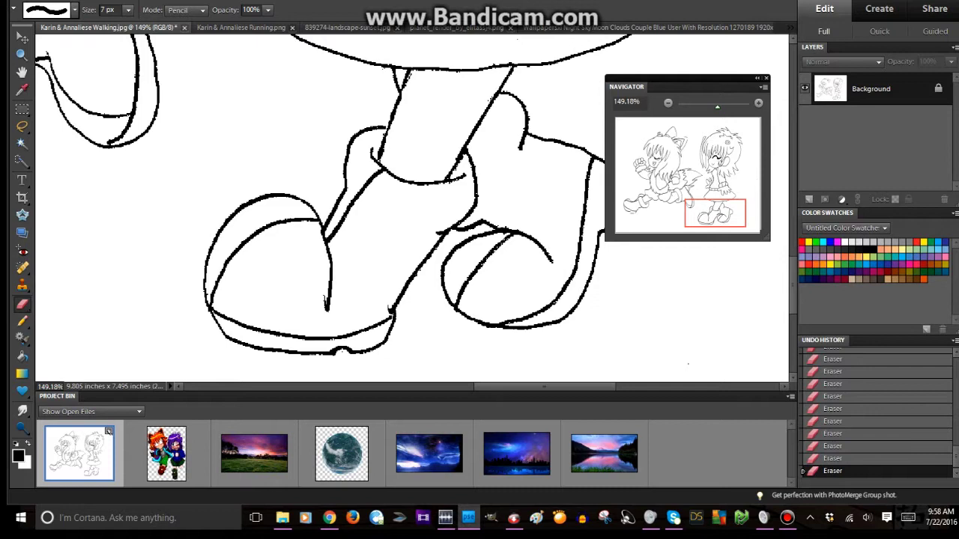
Step: Touch up the standing girl's outline and sleeve cuff lines with the 4 px pencil, erasing the stray marks around her hand
scroll(412, 209, up, 3)
key(n)
click(166, 145)
key(e)
scroll(412, 210, up, 1)
scroll(412, 210, up, 1)
click(381, 275)
click(380, 275)
key(n)
click(430, 229)
click(429, 230)
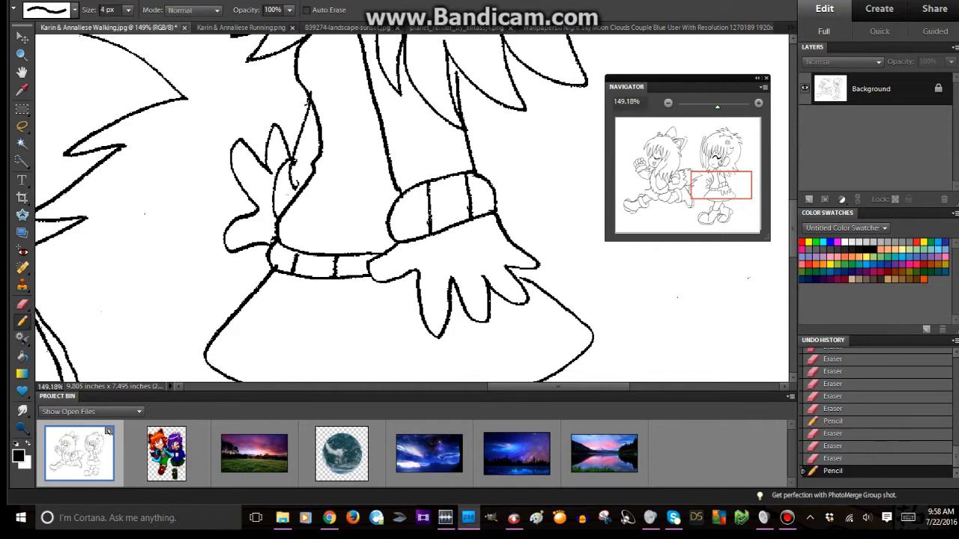
Step: Erase the stray line ends around the standing girl's rear hand and waist and touch up the outline near her front hand
key(e)
click(297, 185)
click(273, 239)
scroll(274, 239, up, 1)
key(n)
click(520, 345)
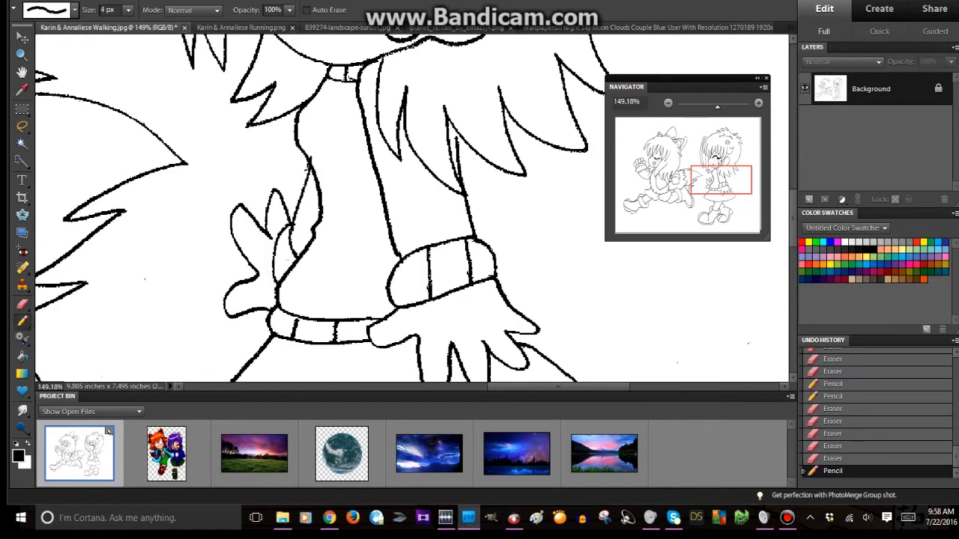
Step: Clean up the line where the standing girl's hair tip overlaps her sleeve, using the eraser and pencil
key(e)
scroll(521, 345, up, 1)
click(457, 231)
click(458, 230)
key(n)
click(458, 231)
key(e)
click(458, 231)
click(458, 231)
scroll(412, 210, up, 2)
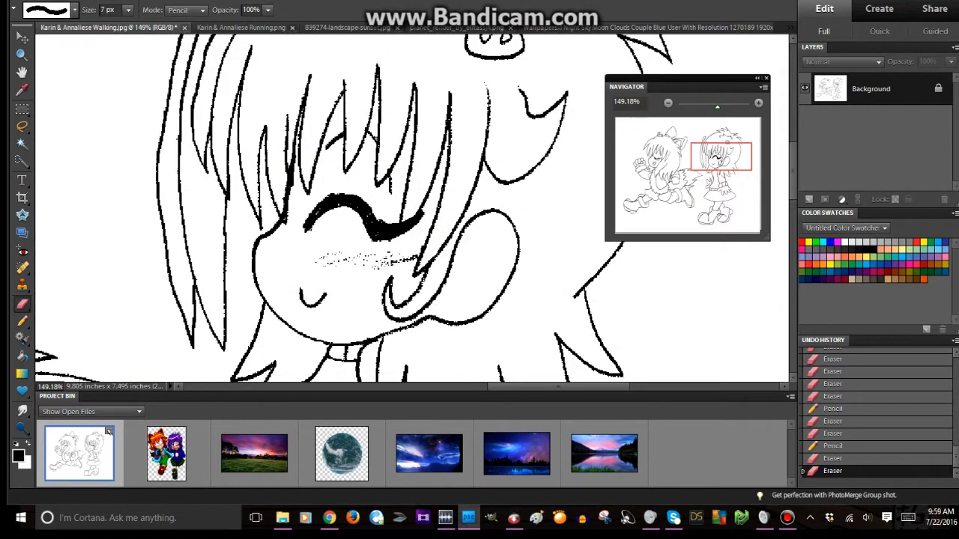
Step: Lasso both girls' blush marks, cut them to a new layer and set its blend mode to Multiply
scroll(411, 210, down, 1)
key(l)
drag(449, 209, 367, 200)
scroll(412, 210, left, 5)
mouse_move(303, 171)
mouse_down()
mouse_move(340, 164)
mouse_move(300, 173)
mouse_up()
right_click(366, 165)
click(375, 237)
click(842, 62)
click(824, 115)
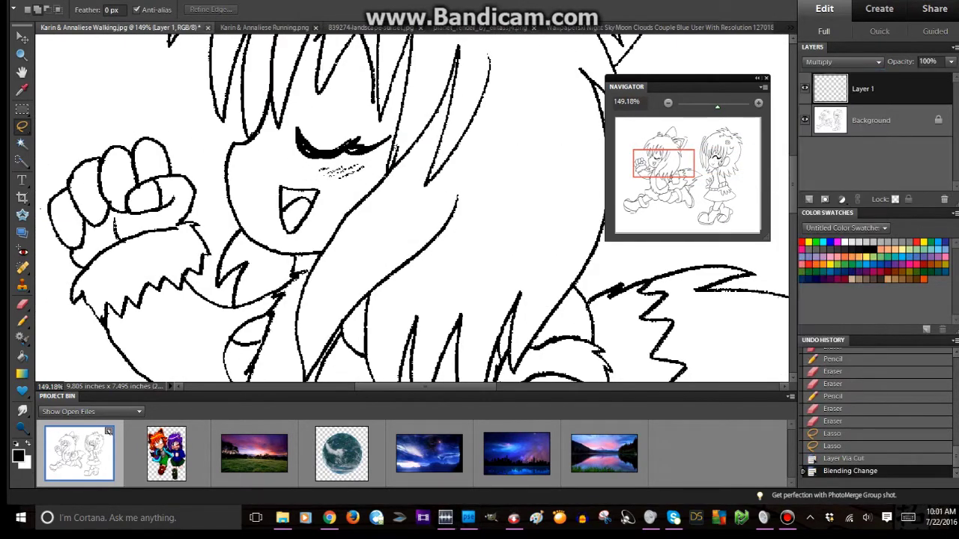
Step: Erase the stray line end near the top of the running girl's hair on the Background layer
scroll(412, 210, up, 5)
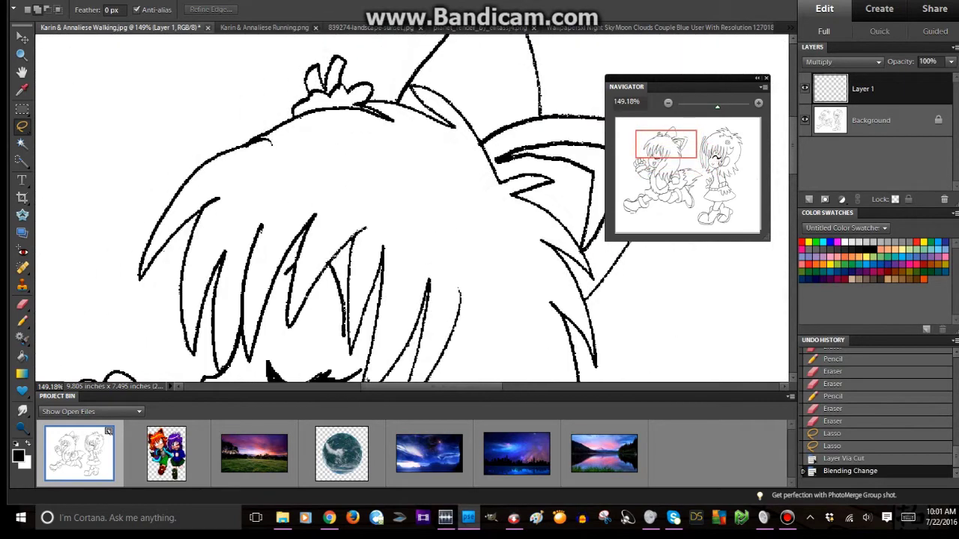
click(868, 120)
key(e)
click(268, 143)
Step: Erase the stray mark at the running girl's jacket hem and redraw the small gap with the pencil
scroll(625, 286, down, 10)
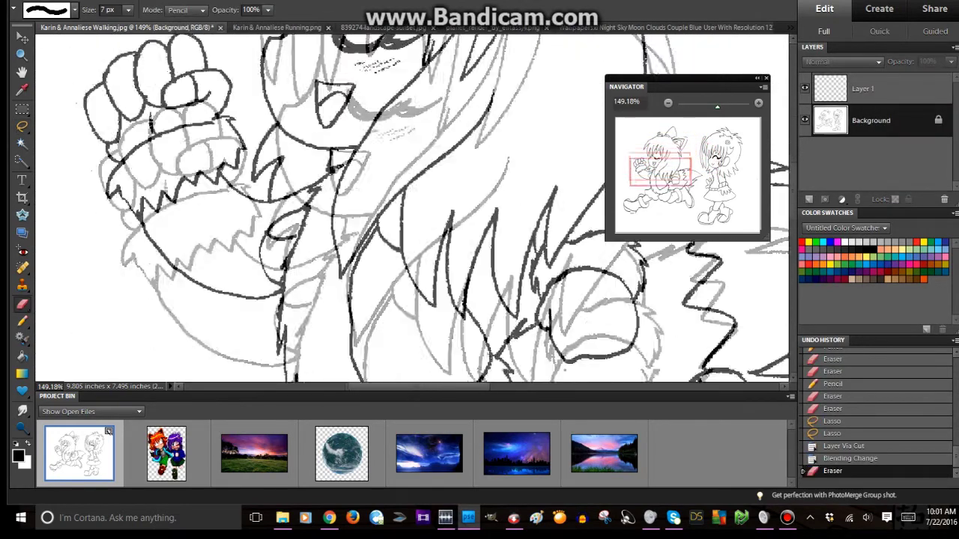
click(298, 245)
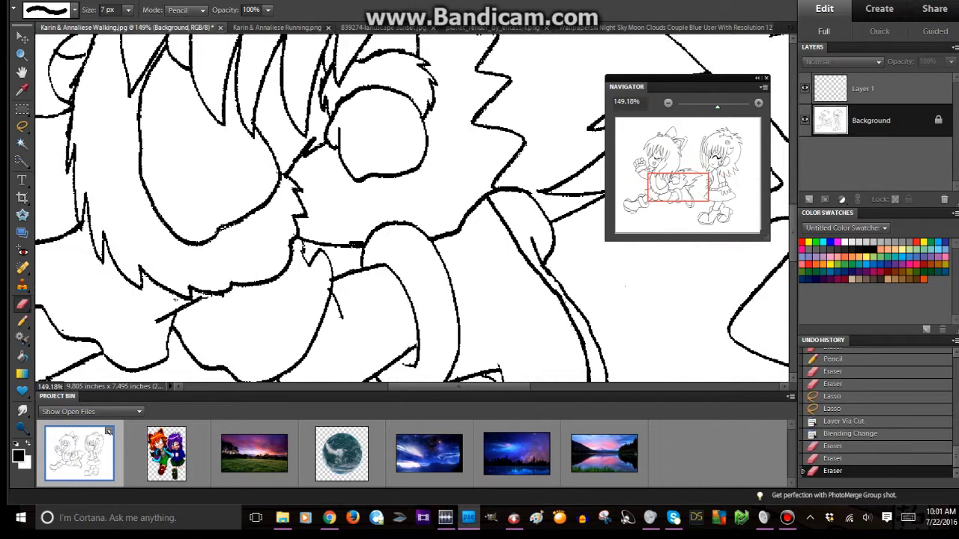
key(n)
click(298, 245)
click(303, 251)
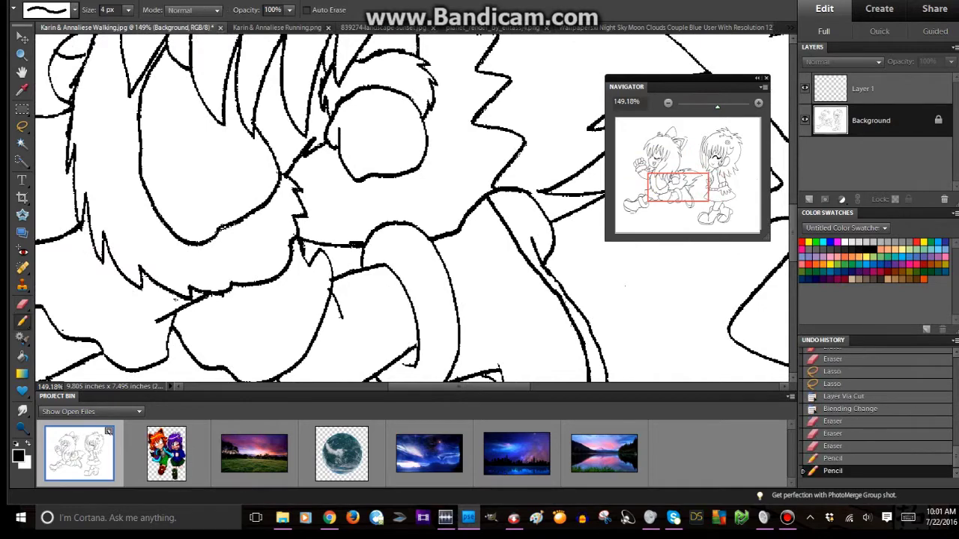
Step: Apply the Stamp filter to the Background layer with Light/Dark Balance 25 and Smoothness 5
scroll(679, 263, down, 5)
click(228, 0)
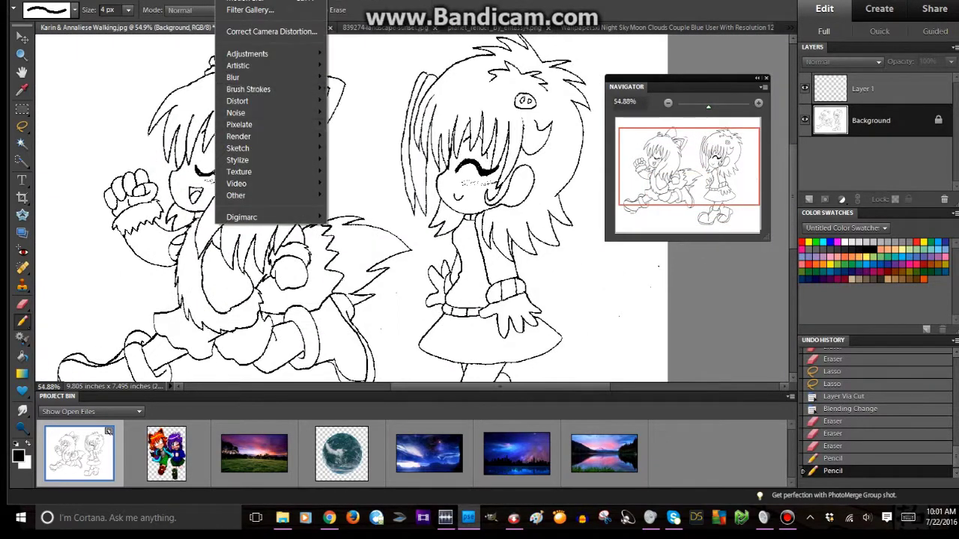
mouse_move(237, 148)
click(158, 277)
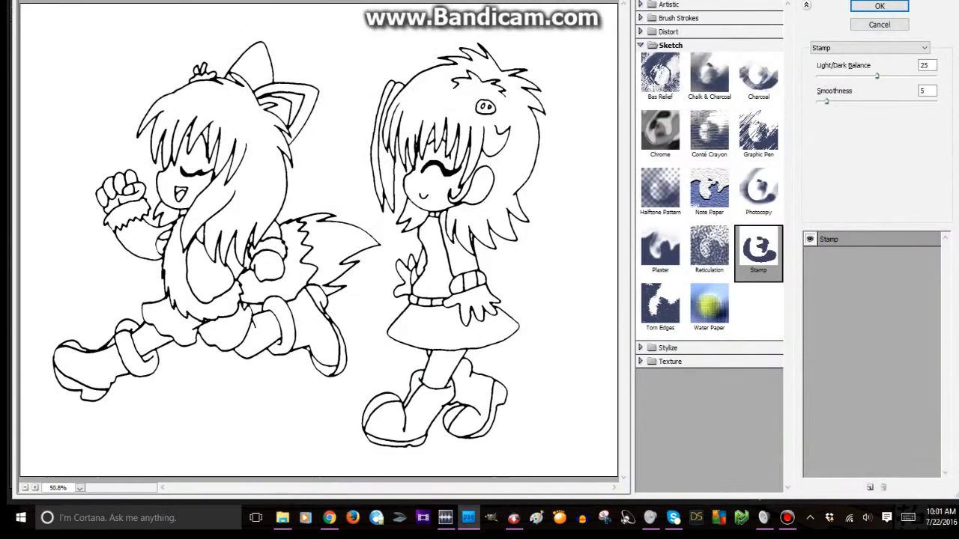
click(924, 7)
Step: Thin the clogged lines in the standing girl's bangs and beside her ear with a 5 px eraser, touching up with the pencil
scroll(492, 127, up, 6)
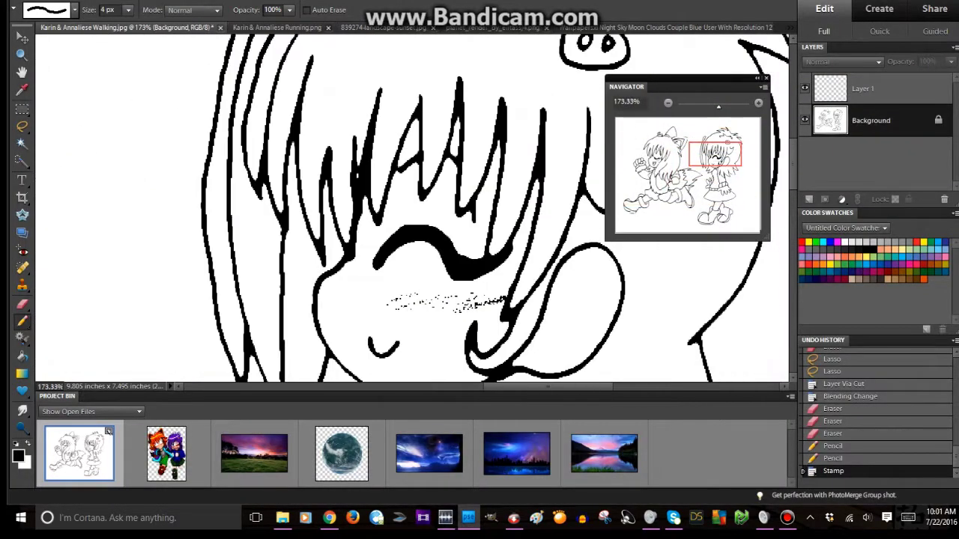
key(e)
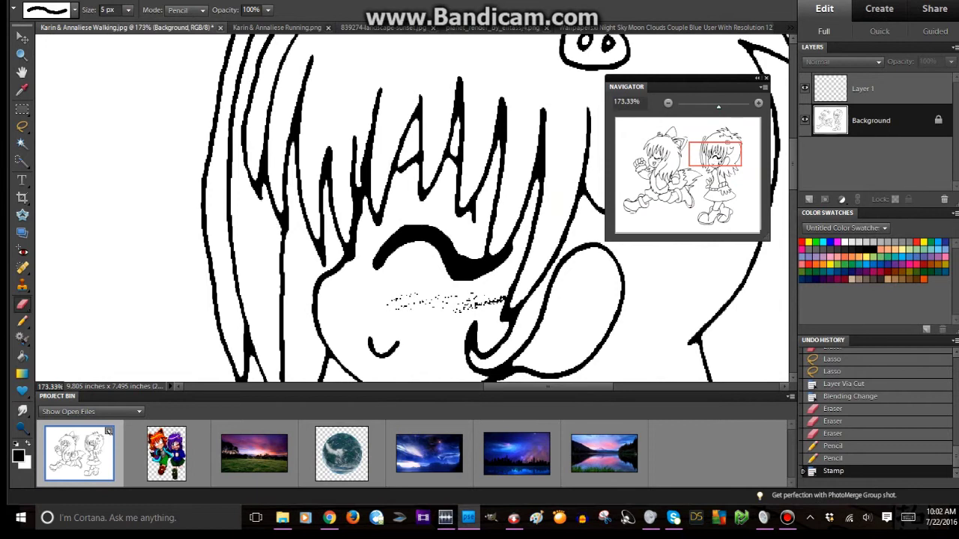
drag(362, 164, 362, 186)
mouse_move(498, 124)
mouse_down()
mouse_move(498, 155)
mouse_move(537, 189)
mouse_up()
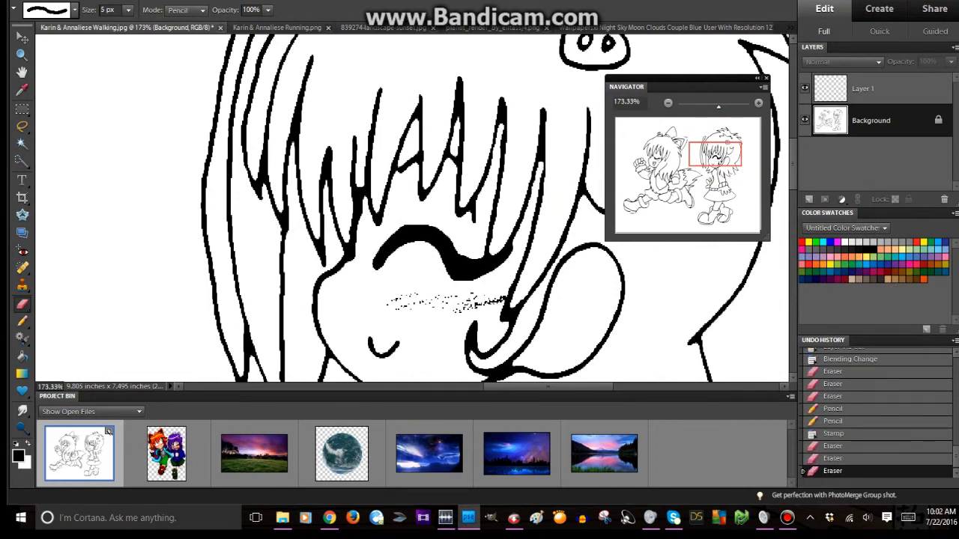
scroll(537, 188, down, 2)
mouse_move(471, 270)
mouse_down()
mouse_move(471, 291)
mouse_move(512, 306)
mouse_up()
key(n)
scroll(420, 210, up, 5)
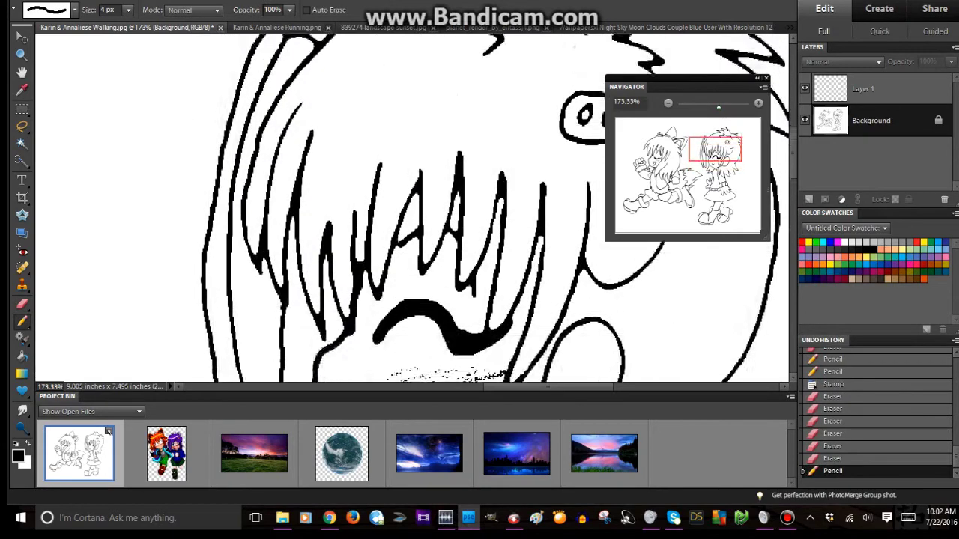
Step: Touch up the hair lines on the crown of the standing girl's head with the eraser and pencil
scroll(419, 209, right, 4)
key(e)
click(363, 246)
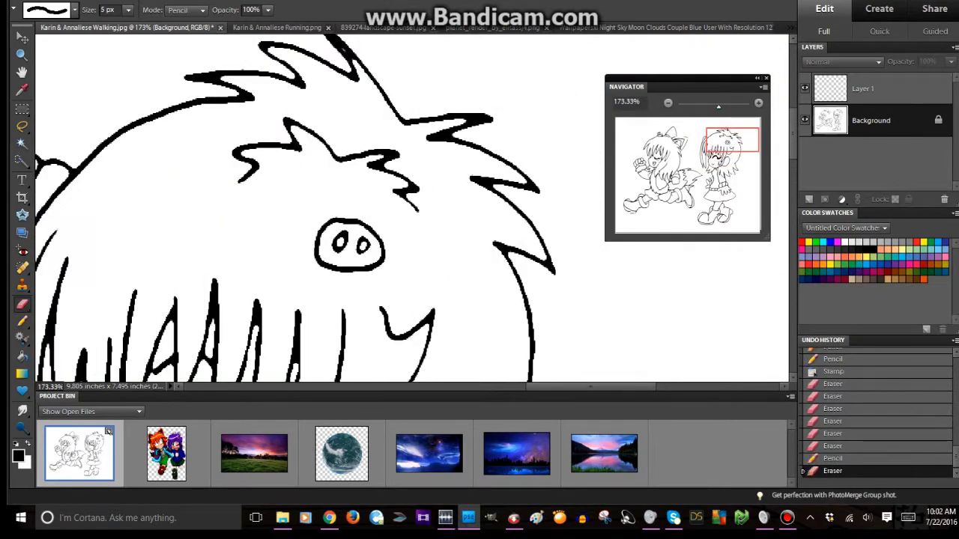
scroll(363, 246, up, 3)
click(337, 112)
key(n)
click(352, 124)
key(e)
click(352, 123)
scroll(412, 210, down, 10)
scroll(412, 210, left, 3)
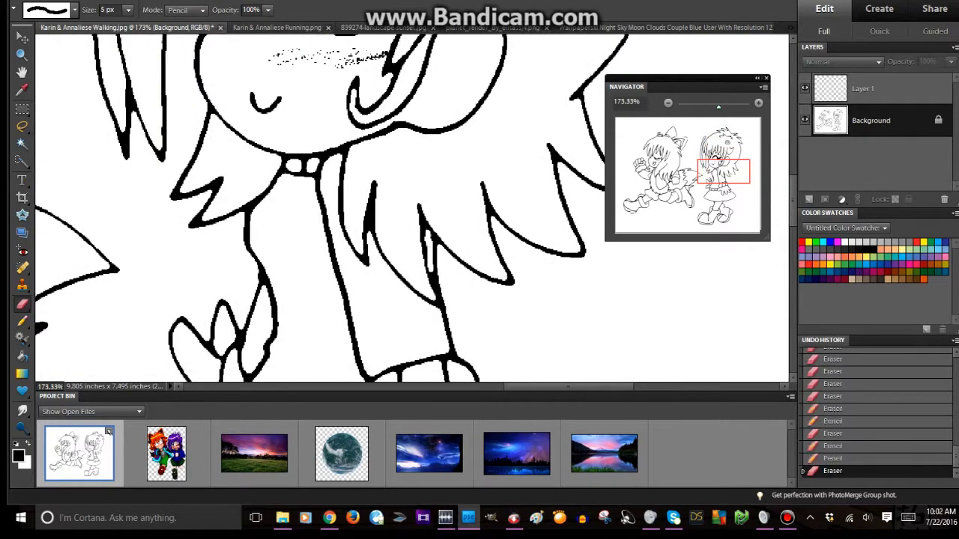
Step: Use a smaller eraser to split the thick line where the standing girl's hair tip meets her sleeve, and enlarge the eraser to 7 px
click(128, 10)
drag(127, 26, 123, 26)
drag(438, 291, 438, 311)
key(bracketright)
key(bracketright)
key(bracketright)
key(bracketright)
key(bracketright)
Step: Reduce the eraser to 4 px and thin the clogged outlines of the running girl's rear boot
scroll(412, 210, down, 5)
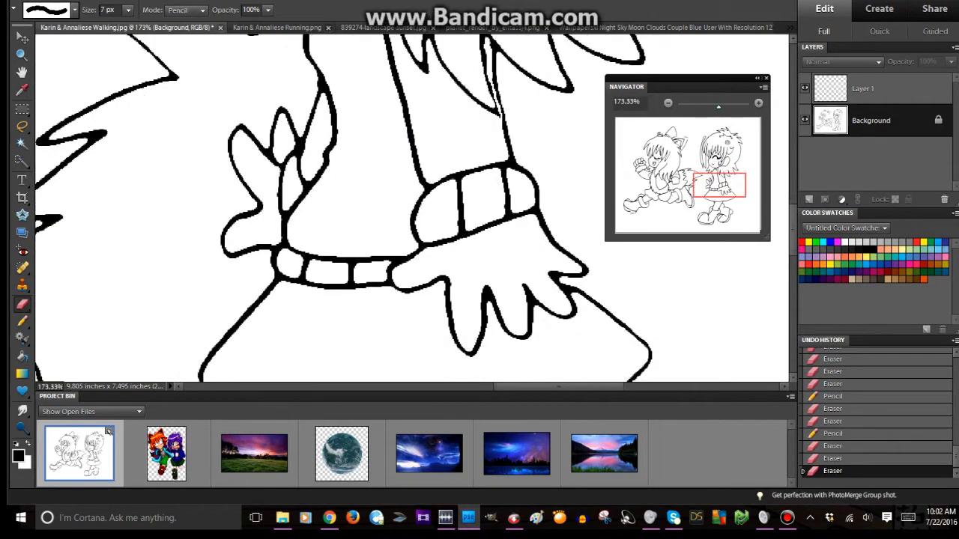
scroll(412, 210, down, 3)
scroll(412, 210, left, 5)
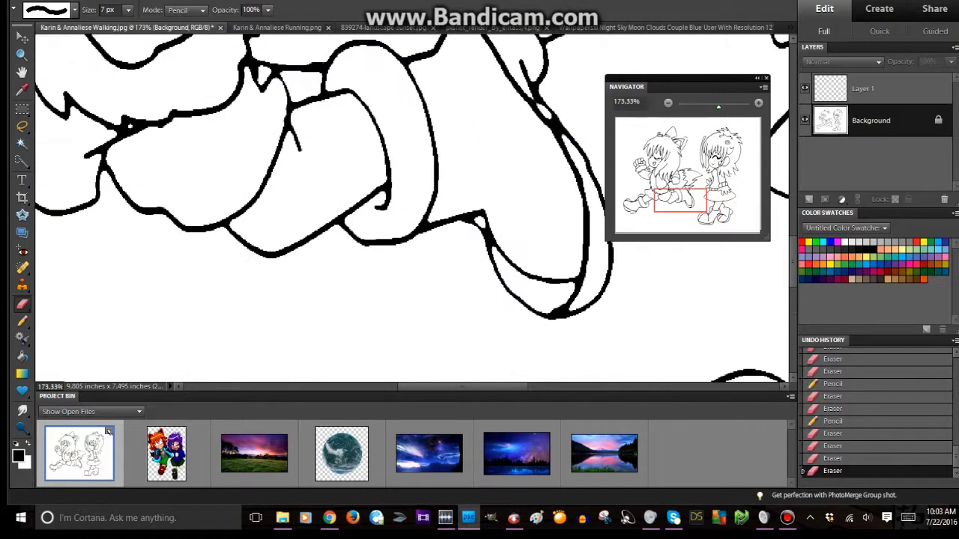
key(bracketleft)
key(bracketleft)
key(bracketleft)
drag(487, 232, 492, 248)
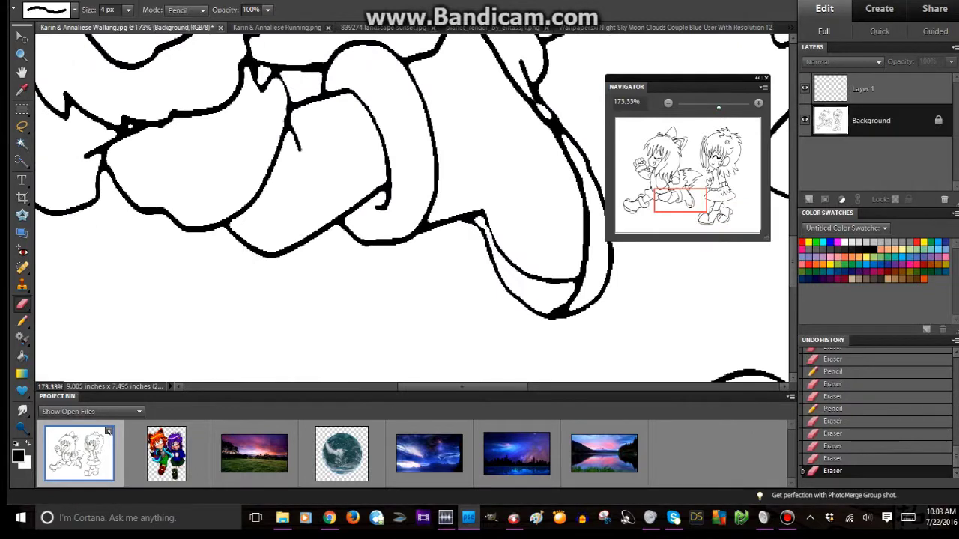
drag(537, 108, 564, 145)
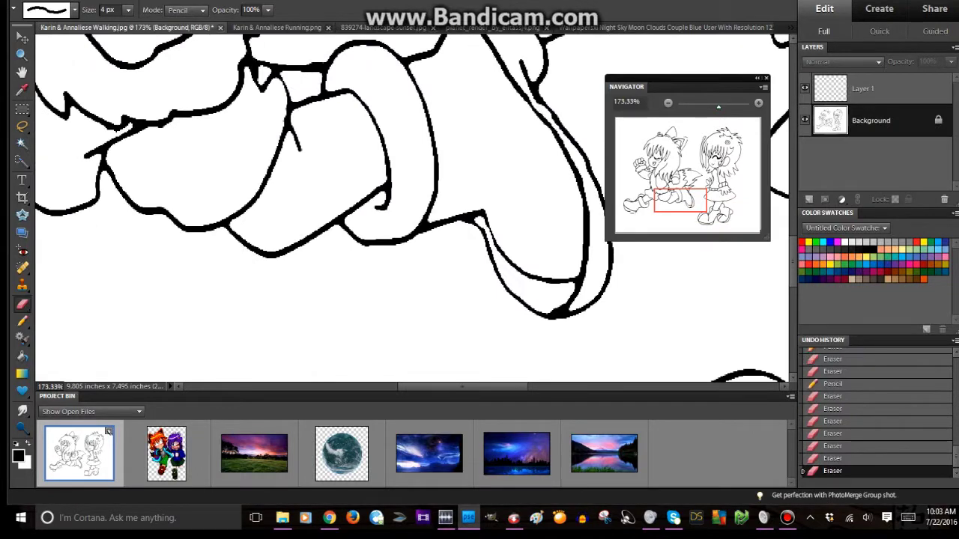
Step: Erase the thick line connecting the running girl's rear cuff to her jacket
scroll(324, 200, up, 1)
scroll(410, 209, up, 5)
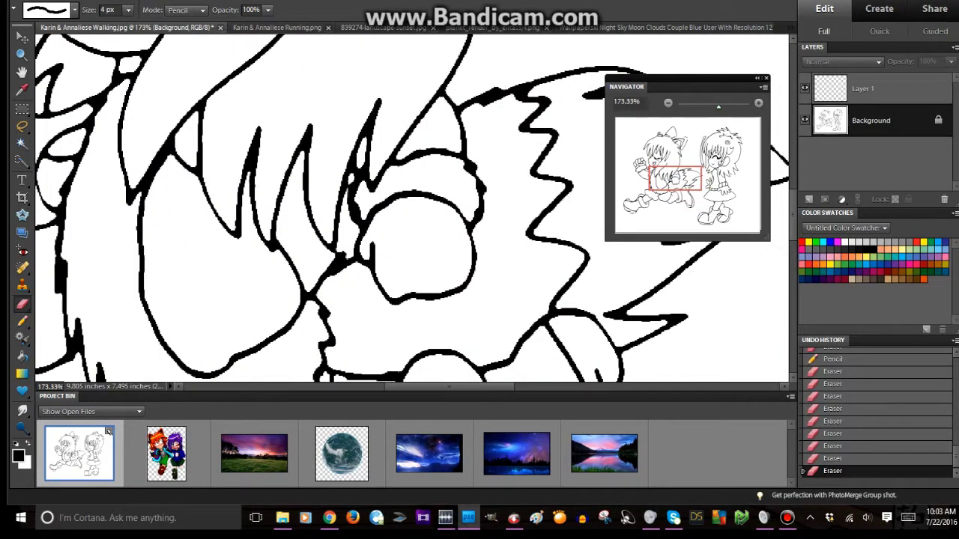
drag(354, 259, 305, 292)
key(ctrl+z)
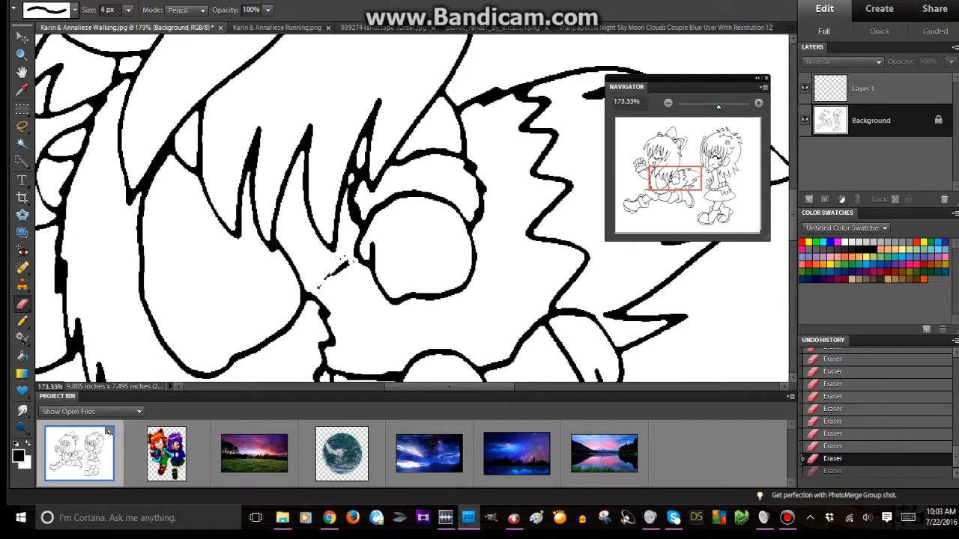
click(344, 263)
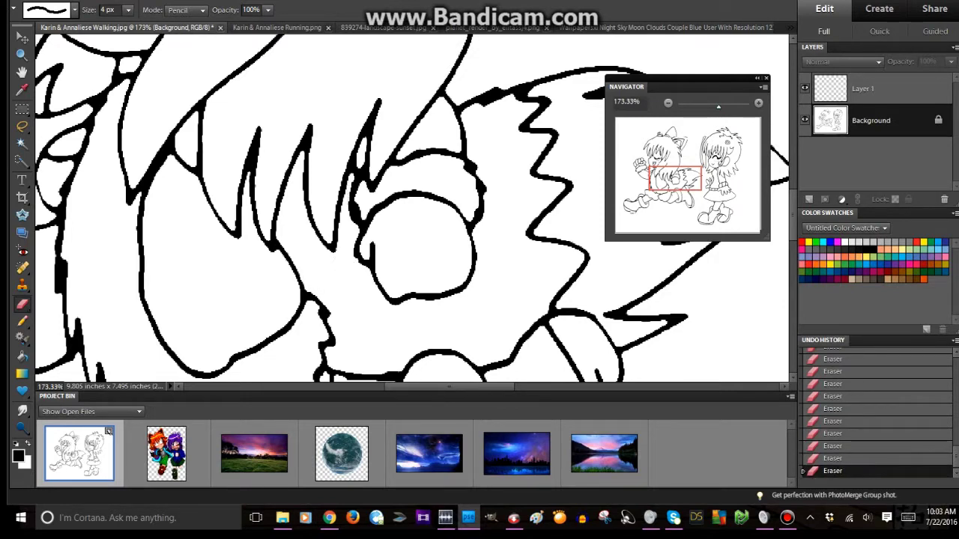
Step: Thin the thick outline at the base of the running girl's tail and touch up the neighbouring hair and cuff lines
mouse_move(480, 103)
mouse_down()
mouse_move(525, 93)
mouse_move(485, 101)
mouse_up()
key(n)
key(e)
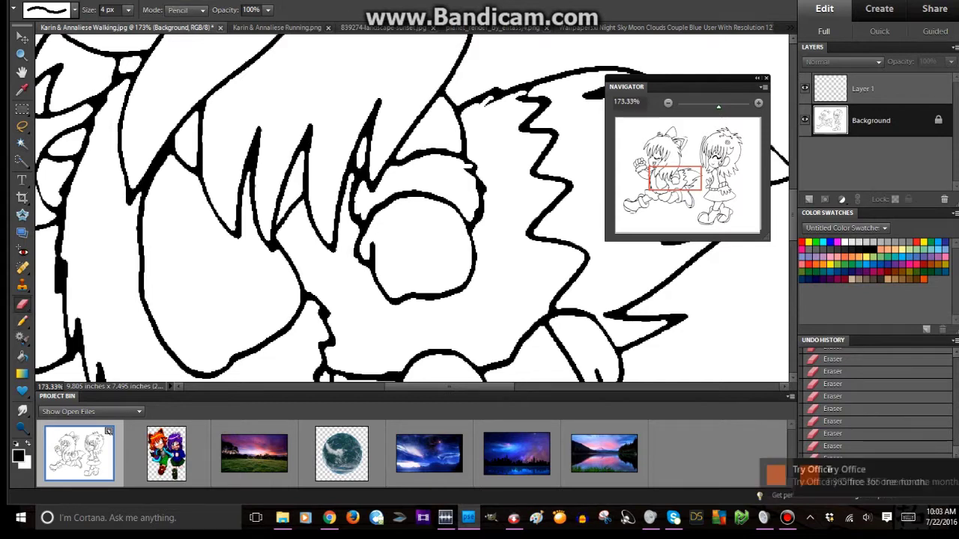
Step: Thin the clogged lines in the running girl's hair, around her hair tie and ear, and on her front boot
mouse_move(674, 180)
mouse_down()
mouse_move(657, 171)
mouse_move(665, 156)
mouse_up()
drag(365, 238, 370, 271)
drag(665, 156, 675, 142)
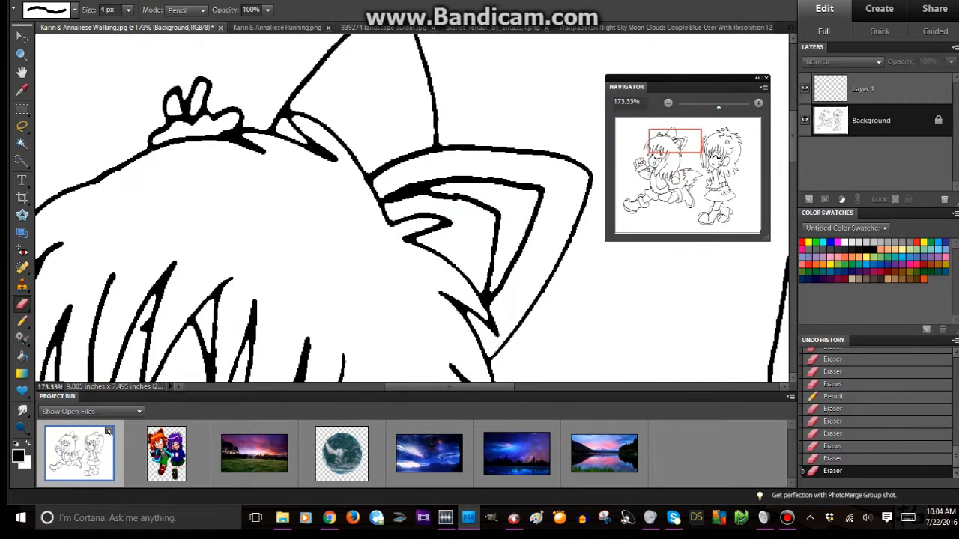
drag(240, 140, 219, 137)
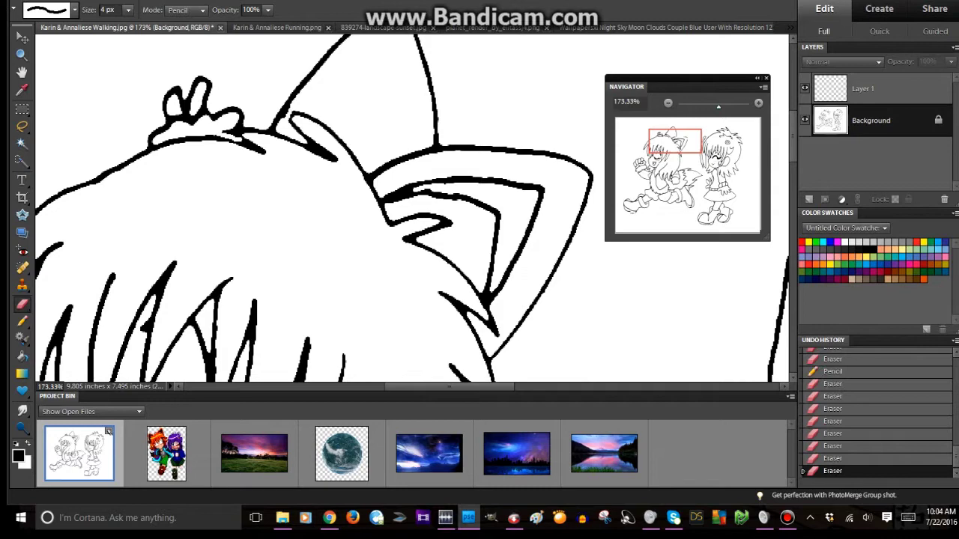
drag(675, 141, 639, 201)
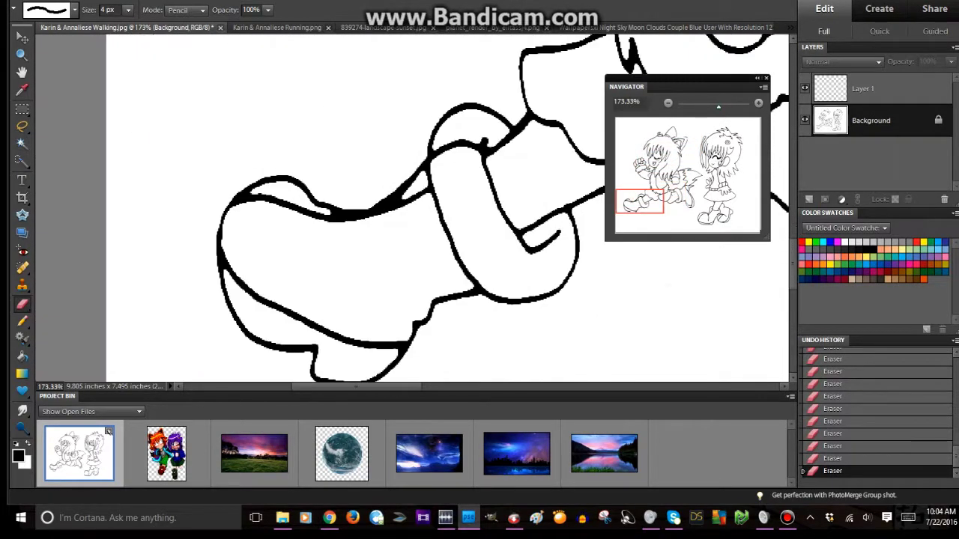
mouse_move(380, 206)
mouse_down()
mouse_move(332, 215)
mouse_move(363, 210)
mouse_up()
Step: Set the pencil to 1 px and draw fine shading lines on the running girl's clothing below her jacket hem
key(n)
drag(639, 201, 660, 191)
key(bracketleft)
key(bracketleft)
key(bracketleft)
drag(195, 221, 229, 256)
mouse_move(219, 220)
mouse_down()
mouse_move(242, 254)
mouse_move(311, 307)
mouse_up()
drag(369, 267, 392, 300)
drag(399, 262, 421, 296)
drag(508, 234, 460, 305)
drag(479, 247, 447, 292)
Step: Draw fine shading lines along the running girl's jacket hem, jacket front and near sleeve
mouse_move(463, 165)
mouse_down()
mouse_move(438, 193)
mouse_move(405, 196)
mouse_up()
drag(439, 195, 423, 204)
drag(292, 164, 358, 217)
drag(289, 181, 310, 200)
scroll(310, 200, up, 2)
drag(260, 123, 255, 226)
scroll(254, 226, up, 1)
drag(208, 127, 209, 143)
drag(336, 126, 332, 191)
drag(352, 147, 352, 197)
drag(406, 218, 416, 267)
drag(346, 81, 351, 108)
Step: Draw fine shading lines on the running girl's rear hand, its cuff and the upper sleeve above it
scroll(412, 209, up, 2)
scroll(412, 210, right, 3)
drag(412, 271, 412, 327)
drag(359, 273, 349, 299)
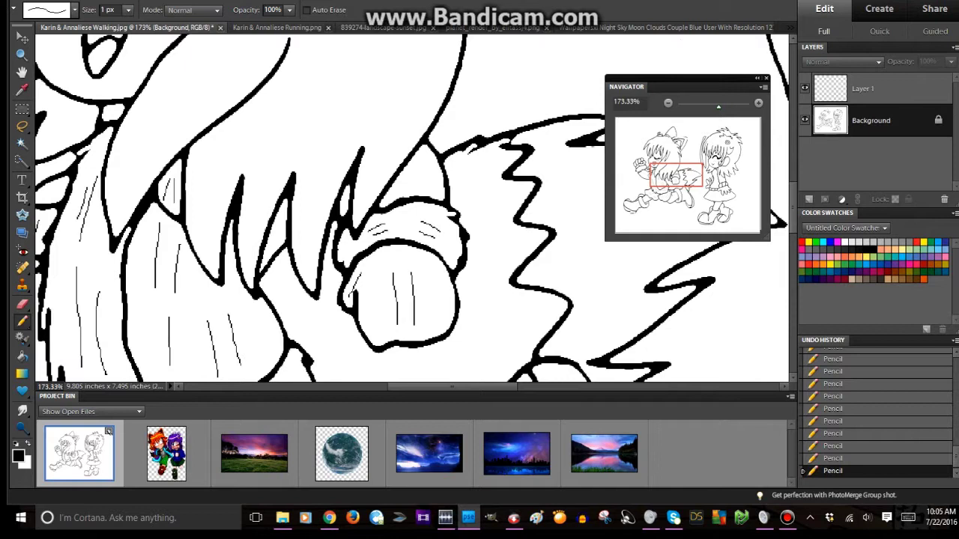
drag(424, 155, 423, 184)
drag(411, 168, 413, 188)
drag(346, 196, 346, 209)
Step: Draw fine fur lines across the running girl's tail, from its base out to the tip
drag(457, 170, 487, 154)
drag(463, 223, 511, 200)
drag(470, 235, 499, 225)
scroll(411, 210, down, 3)
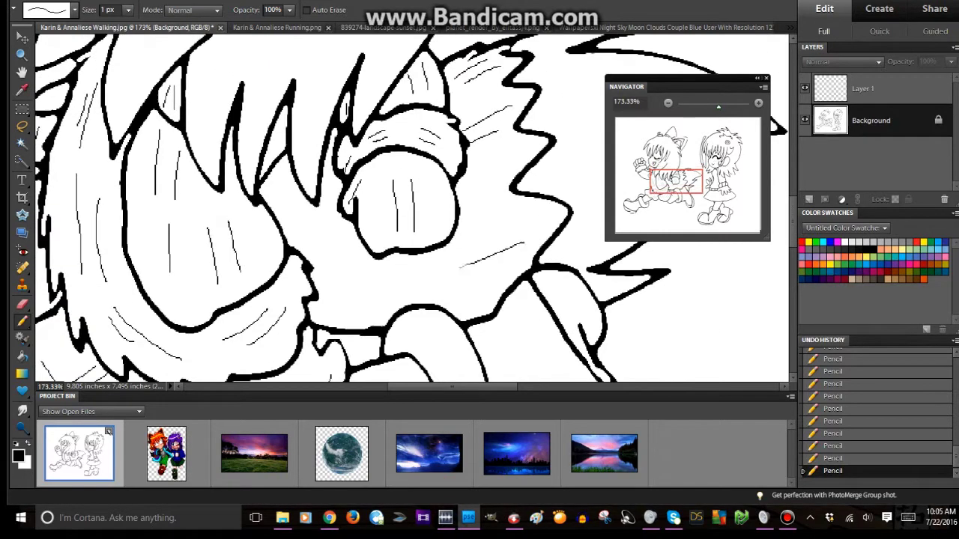
scroll(412, 210, right, 6)
drag(363, 173, 518, 137)
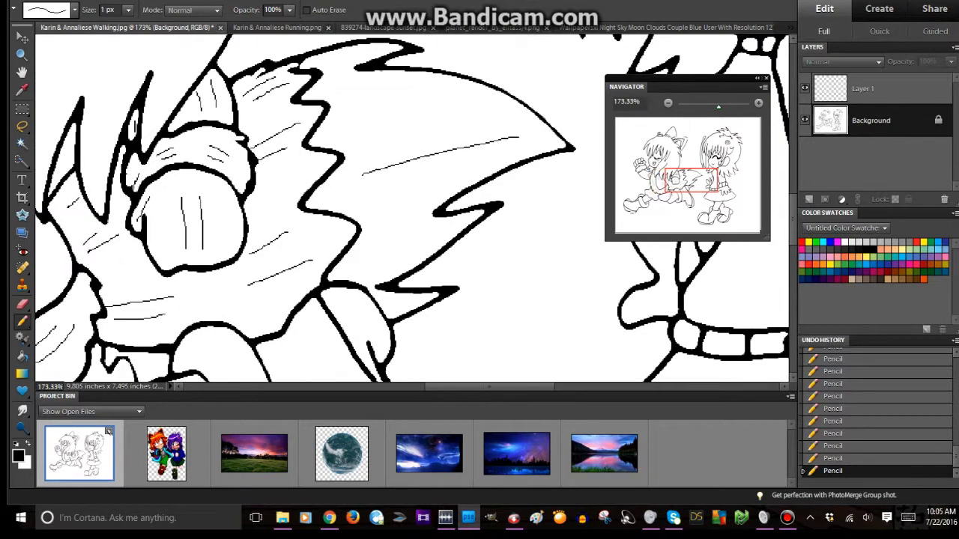
drag(370, 248, 433, 228)
scroll(412, 210, right, 6)
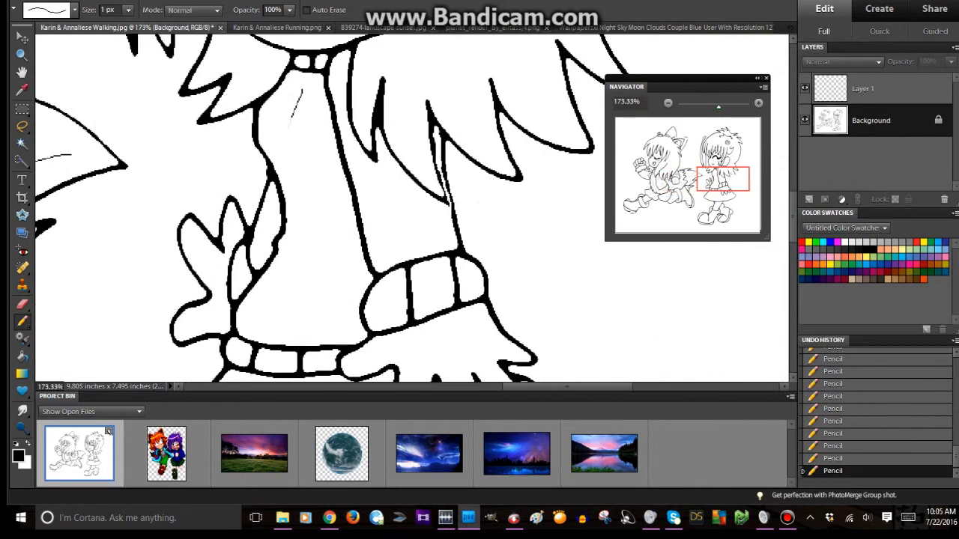
Step: Draw fine shading lines on the walking girl's top, sleeves, cuff, waistband and skirt
drag(328, 148, 322, 232)
drag(325, 266, 304, 325)
drag(302, 266, 283, 314)
drag(387, 165, 371, 243)
drag(418, 178, 398, 238)
drag(341, 61, 337, 91)
scroll(412, 209, down, 3)
drag(429, 183, 427, 203)
drag(271, 118, 273, 150)
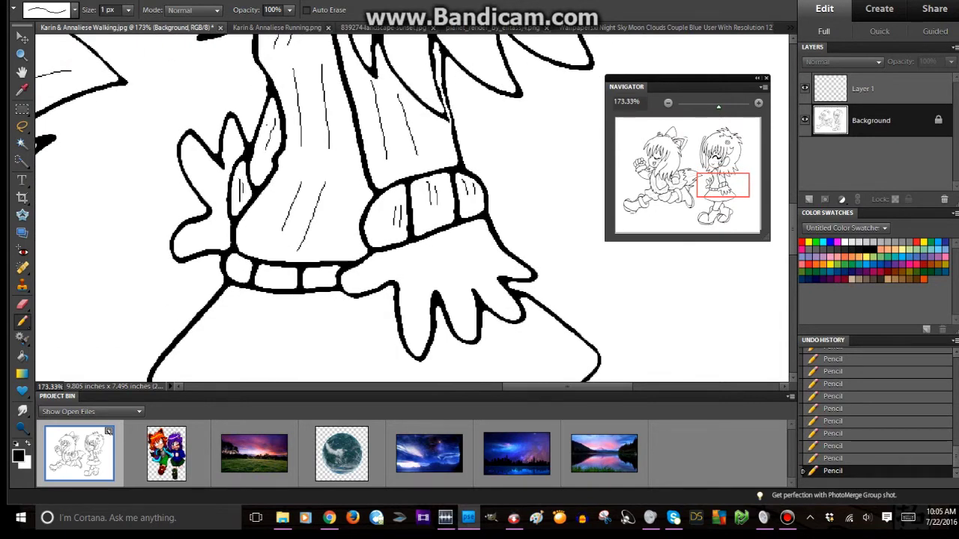
scroll(412, 210, down, 4)
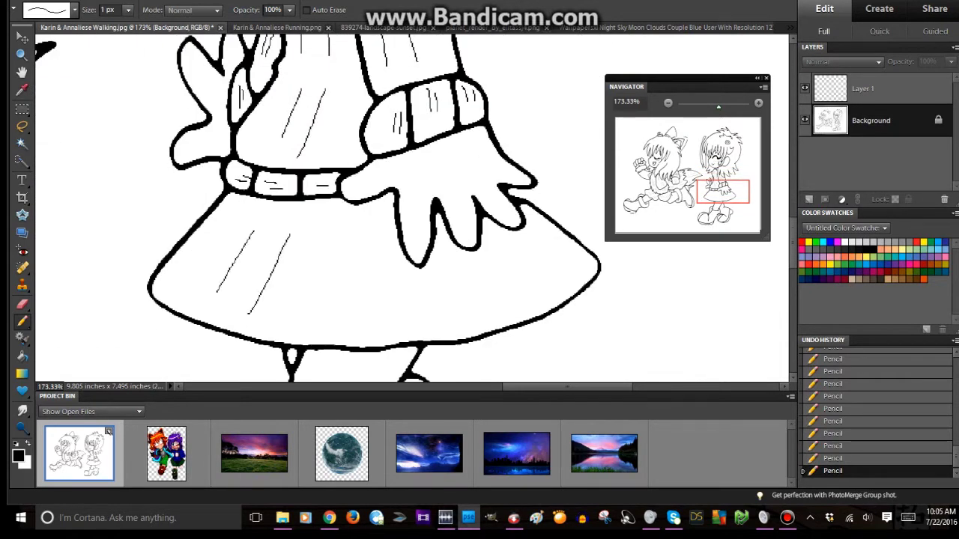
Step: Draw fine shading lines on the walking girl's front boot, covering its ankle, tongue, side and toe cap
scroll(411, 210, down, 12)
scroll(412, 210, left, 4)
drag(445, 181, 488, 178)
drag(452, 171, 484, 170)
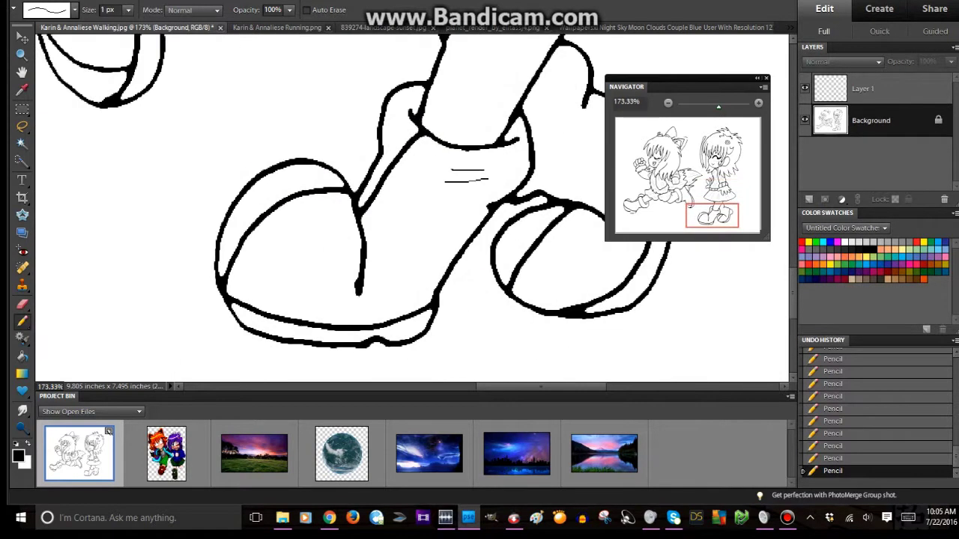
drag(437, 196, 395, 286)
drag(402, 208, 385, 250)
drag(383, 167, 373, 185)
drag(327, 222, 286, 290)
drag(320, 257, 301, 294)
drag(267, 189, 246, 218)
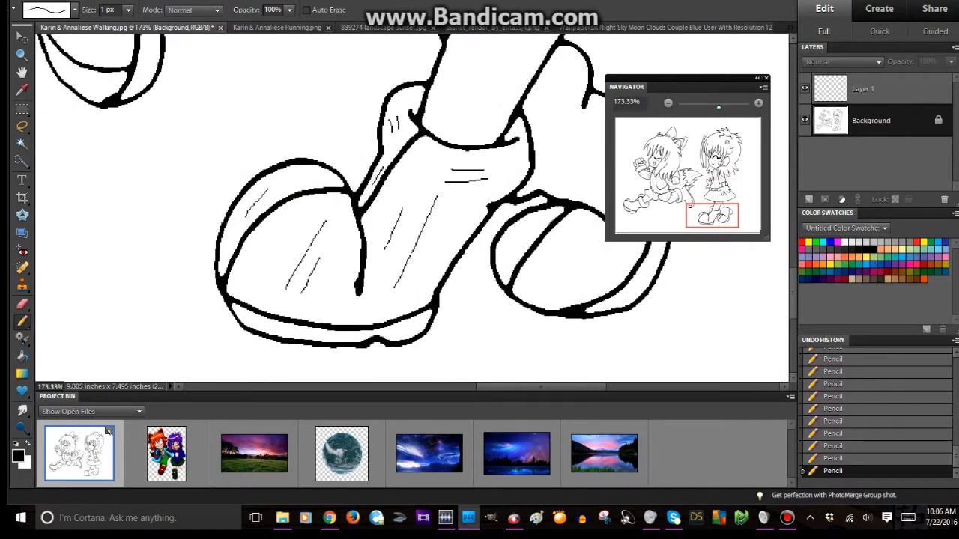
Step: Draw fine shading lines on the walking girl's rear boot, from the toe up to the ankle
drag(599, 242, 549, 289)
drag(534, 224, 513, 246)
scroll(412, 210, up, 2)
scroll(412, 210, right, 7)
drag(472, 217, 417, 249)
mouse_move(413, 124)
mouse_down()
mouse_move(395, 177)
mouse_move(385, 172)
mouse_up()
Step: Draw fine shading lines on the running girl's rear boot, including its cuff, shaft and sole
scroll(412, 210, up, 3)
scroll(412, 209, left, 7)
drag(431, 263, 425, 301)
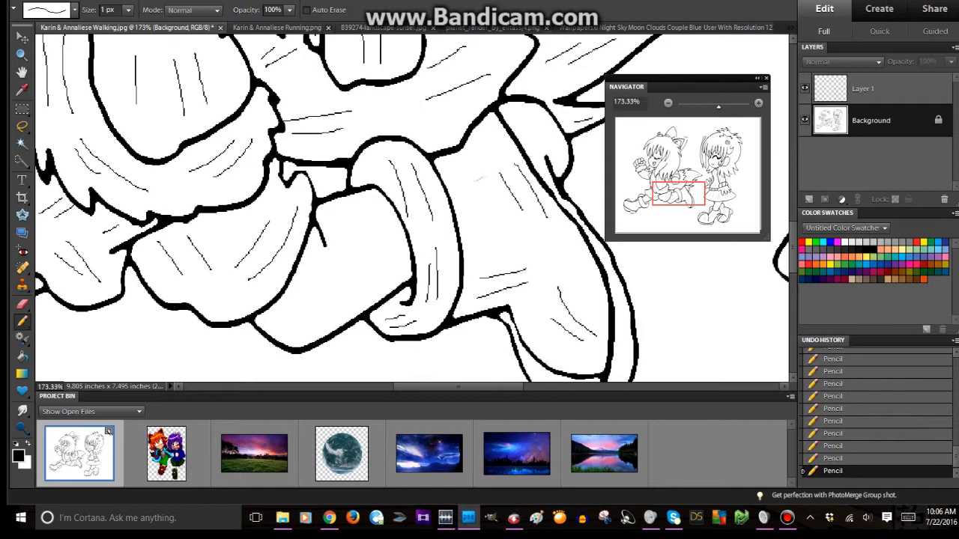
drag(542, 114, 554, 144)
scroll(412, 210, down, 3)
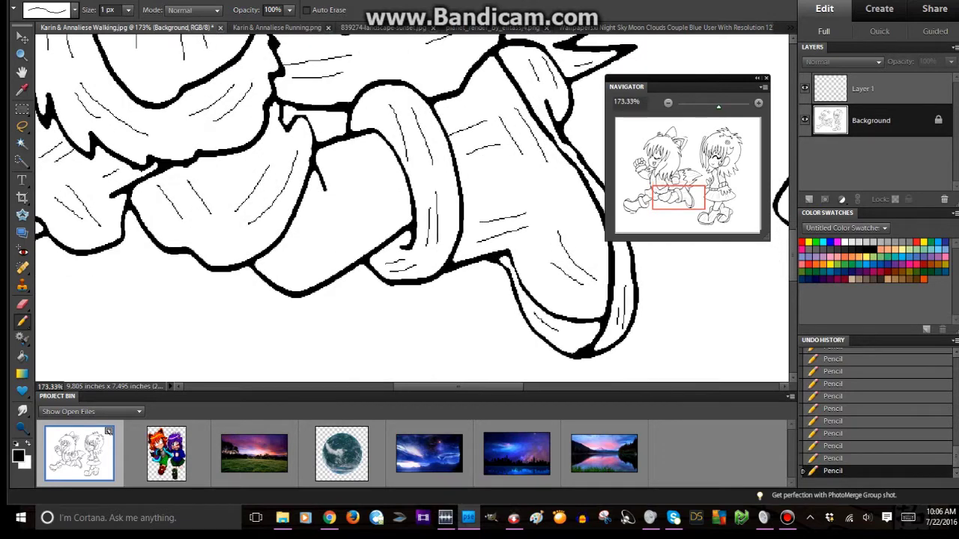
Step: Draw fine shading lines on the running girl's front boot, including its cuff, foot and sole
scroll(412, 210, left, 6)
drag(367, 138, 357, 152)
scroll(412, 209, down, 3)
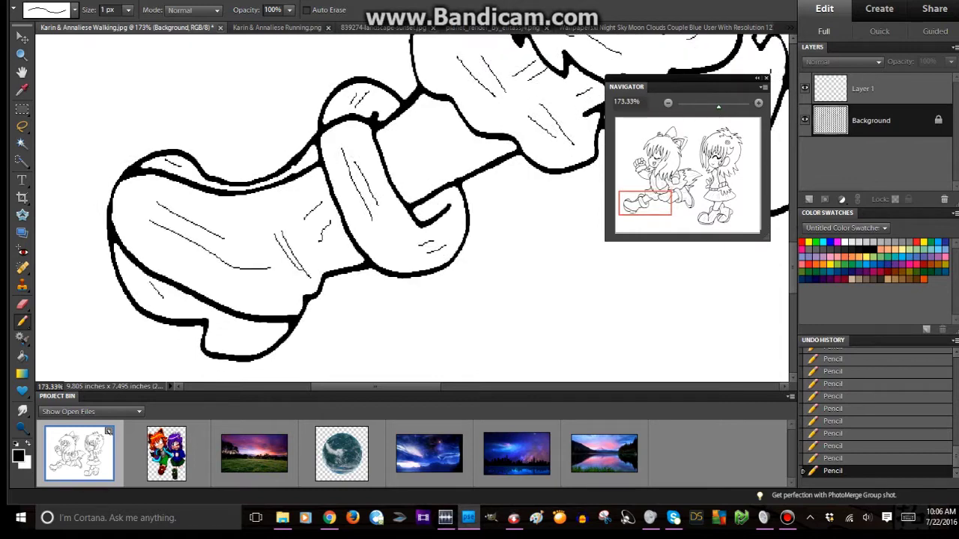
Step: Draw fine shading lines on the fingers of the running girl's raised fist and the hair lock beside her chin
scroll(412, 210, up, 10)
scroll(412, 209, right, 3)
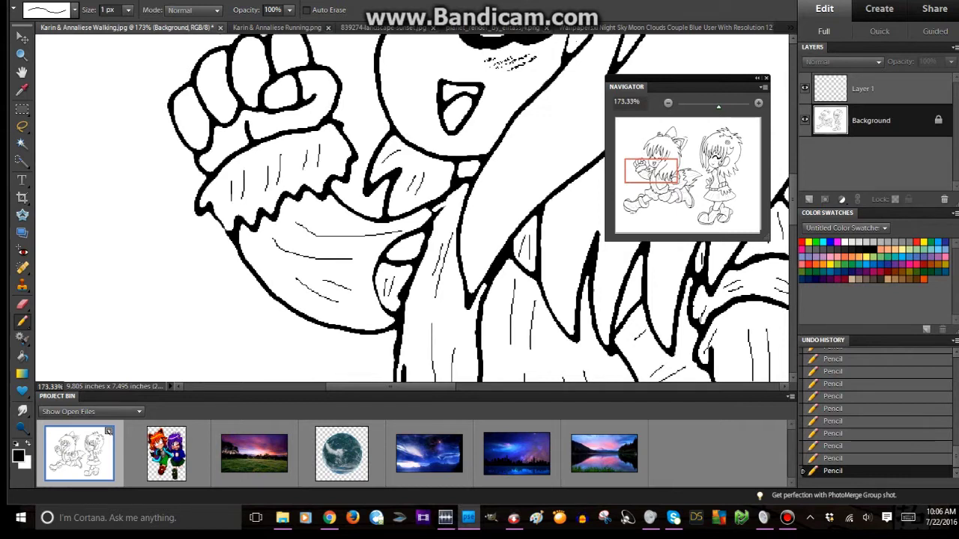
drag(191, 110, 197, 130)
scroll(412, 210, up, 2)
scroll(412, 209, right, 3)
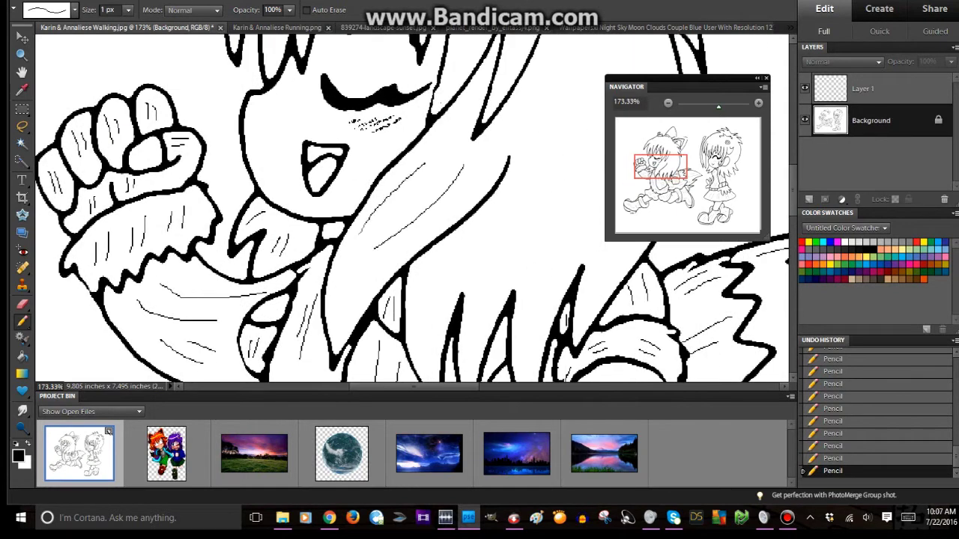
Step: Draw fine shading lines down the running girl's long hair, from the lower tips up to beside her cheek
scroll(412, 209, down, 2)
drag(477, 243, 470, 298)
drag(541, 238, 538, 301)
scroll(412, 209, up, 2)
scroll(412, 209, right, 3)
drag(493, 220, 463, 269)
scroll(412, 210, up, 2)
drag(418, 200, 369, 303)
scroll(412, 210, down, 2)
drag(299, 264, 271, 298)
drag(454, 186, 435, 237)
drag(422, 213, 397, 261)
drag(437, 229, 418, 258)
scroll(412, 210, up, 4)
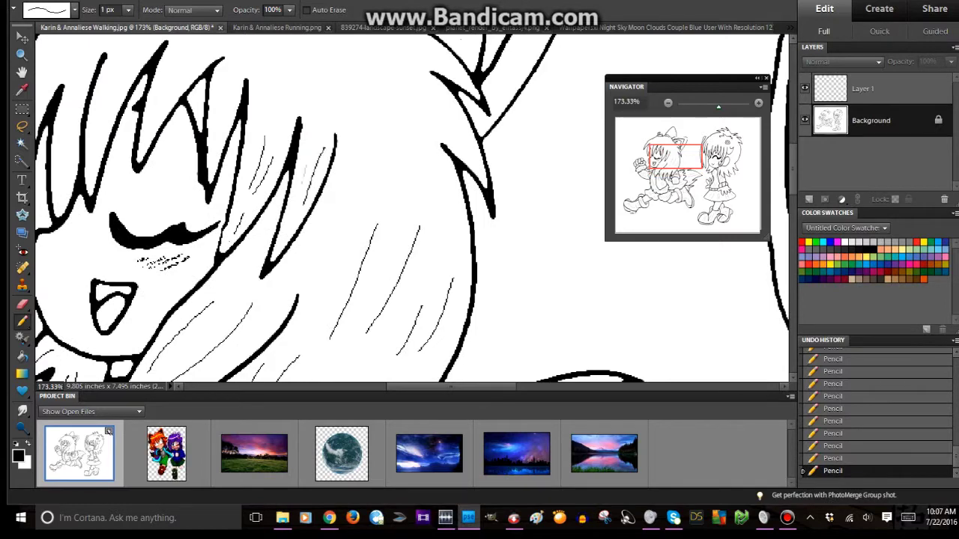
Step: Draw fine shading lines on the running girl's side bangs and on the hair tufts below her ear
drag(305, 167, 296, 208)
scroll(412, 210, up, 2)
drag(470, 165, 448, 204)
mouse_move(454, 139)
mouse_down()
mouse_move(409, 198)
mouse_move(433, 170)
mouse_up()
scroll(412, 209, up, 2)
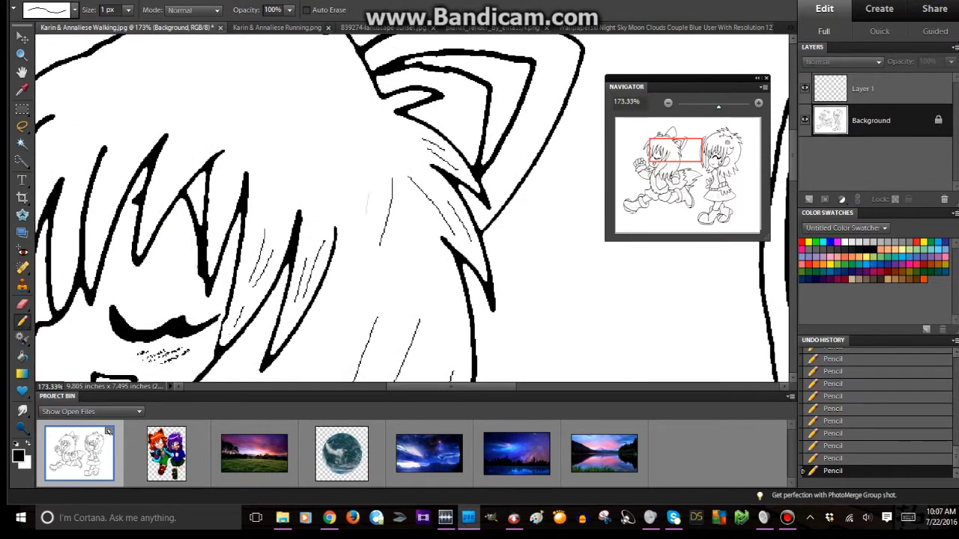
drag(232, 177, 220, 226)
scroll(412, 209, up, 2)
Step: Draw fine shading lines on the running girl's ears and on the hair at their base
drag(391, 150, 370, 158)
scroll(412, 210, up, 2)
drag(303, 72, 316, 83)
drag(306, 79, 319, 94)
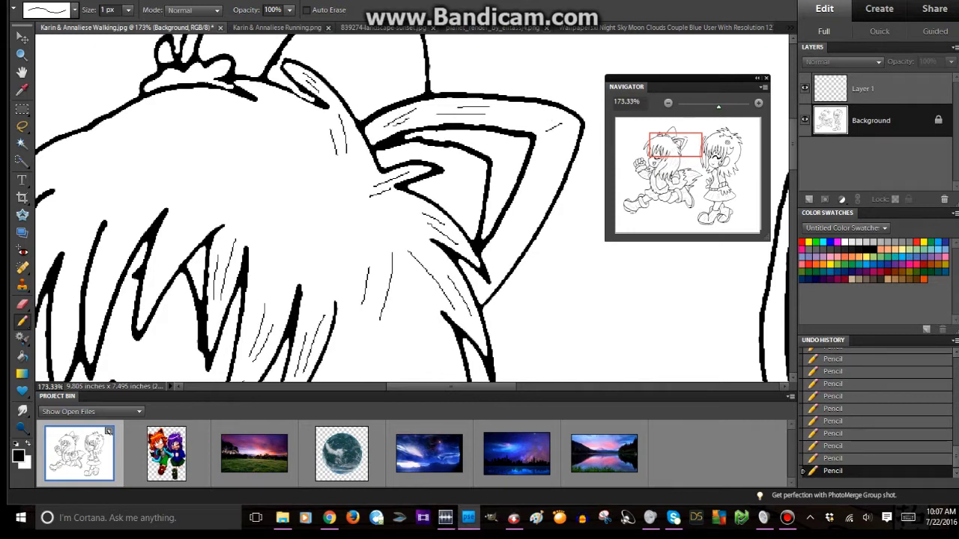
drag(467, 172, 439, 190)
scroll(412, 210, up, 4)
drag(352, 54, 337, 116)
Step: Draw fine shading lines on the running girl's front bangs and across the crown of her hair
scroll(412, 209, left, 6)
drag(397, 113, 372, 164)
drag(351, 109, 314, 186)
drag(293, 156, 288, 192)
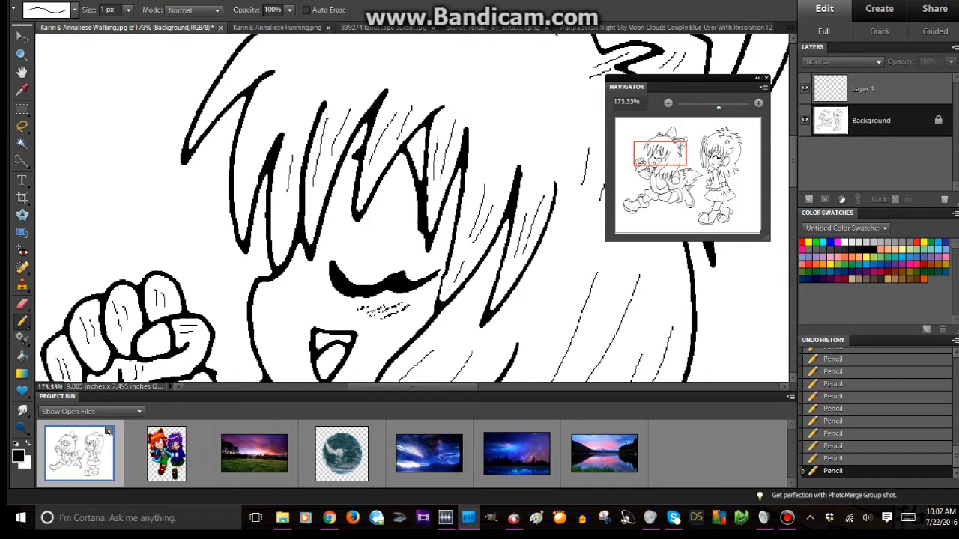
scroll(412, 210, up, 2)
drag(268, 112, 210, 164)
scroll(411, 210, up, 2)
mouse_move(365, 121)
mouse_down()
mouse_move(286, 143)
mouse_move(287, 190)
mouse_up()
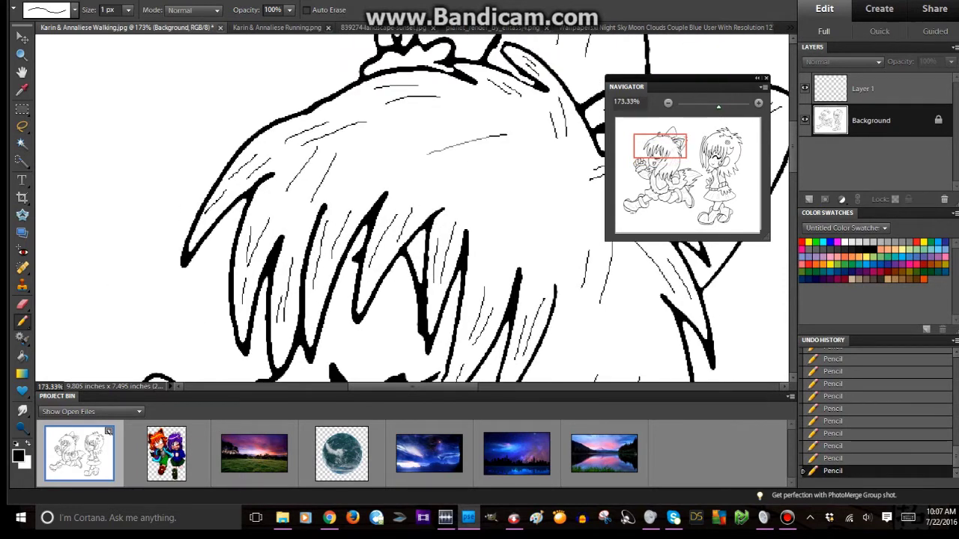
Step: Draw fine shading lines in the blank areas at the side and back of the running girl's hair
drag(537, 177, 505, 247)
drag(562, 195, 548, 255)
mouse_move(443, 218)
mouse_down()
mouse_move(421, 253)
mouse_move(382, 277)
mouse_up()
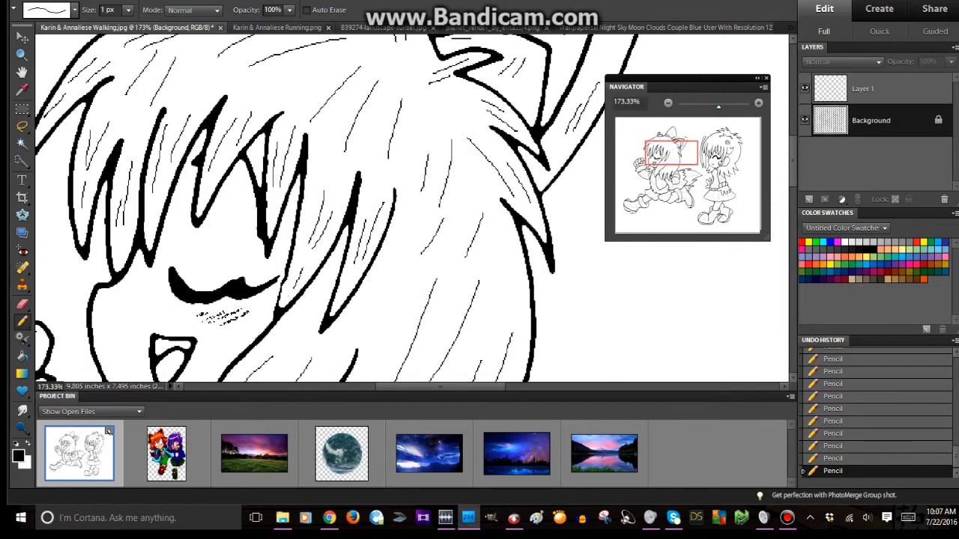
drag(330, 275, 311, 309)
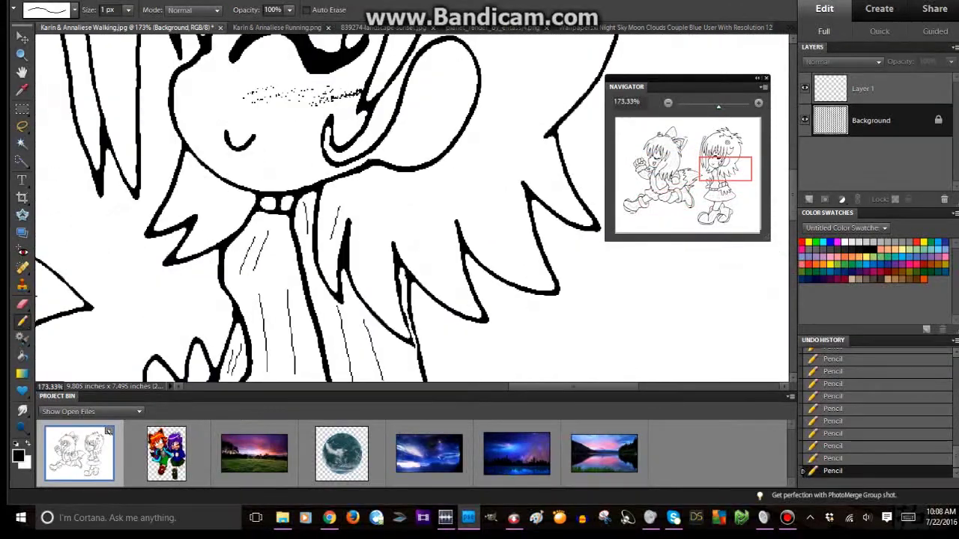
Step: Make a small erasure and draw fine shading lines on the hair tuft in front of the walking girl's neck
key(e)
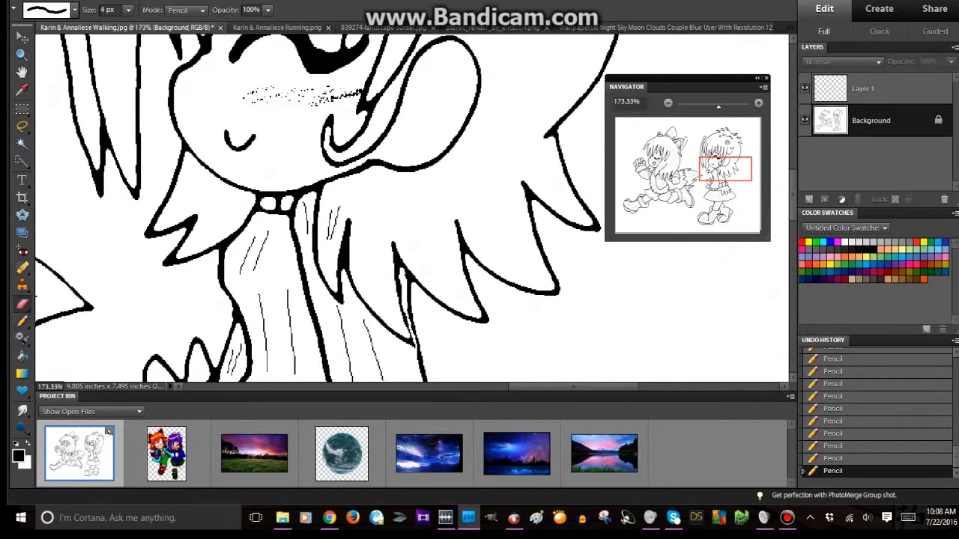
key(n)
drag(197, 174, 188, 197)
drag(186, 184, 181, 210)
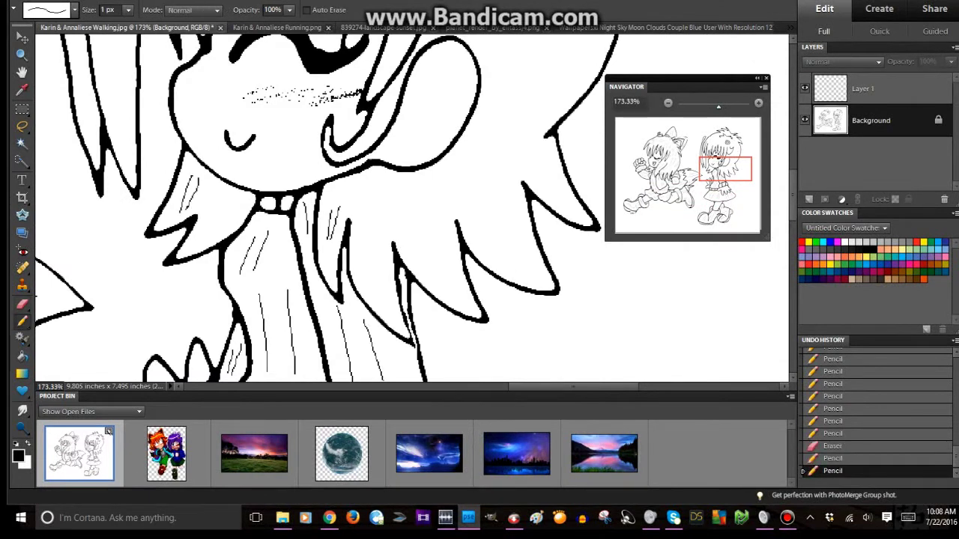
Step: Draw fine shading lines on the walking girl's hair tufts behind her neck and the curled lock before her ear
drag(410, 227, 418, 255)
drag(423, 238, 433, 277)
drag(484, 185, 503, 238)
drag(391, 182, 388, 201)
drag(404, 180, 402, 202)
drag(390, 99, 382, 116)
drag(383, 105, 377, 120)
scroll(412, 210, up, 3)
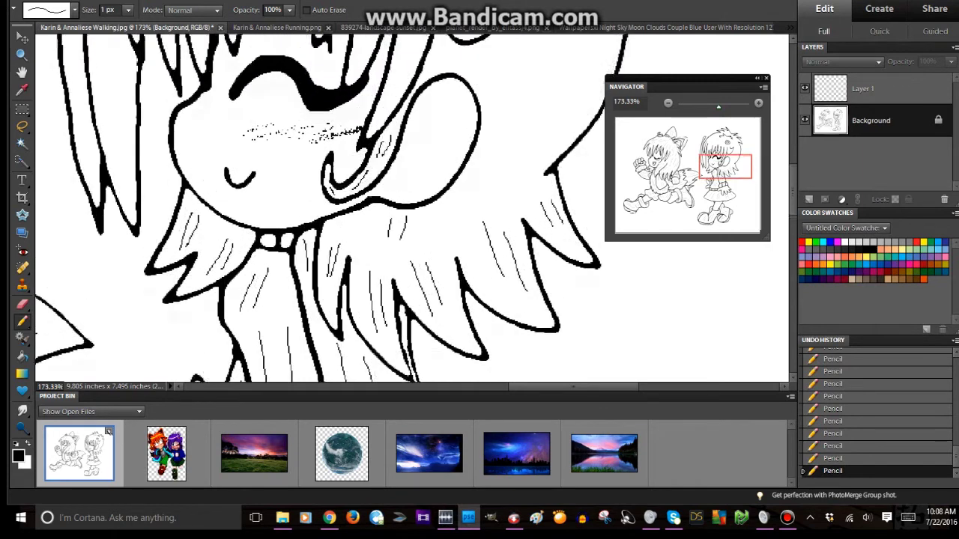
Step: Draw fine shading lines on the walking girl's bangs, side lock and back hair, undoing and redrawing one stroke
scroll(412, 210, up, 2)
drag(473, 116, 509, 143)
drag(449, 120, 480, 167)
drag(416, 125, 427, 199)
drag(399, 133, 410, 202)
drag(342, 84, 338, 131)
drag(332, 96, 328, 151)
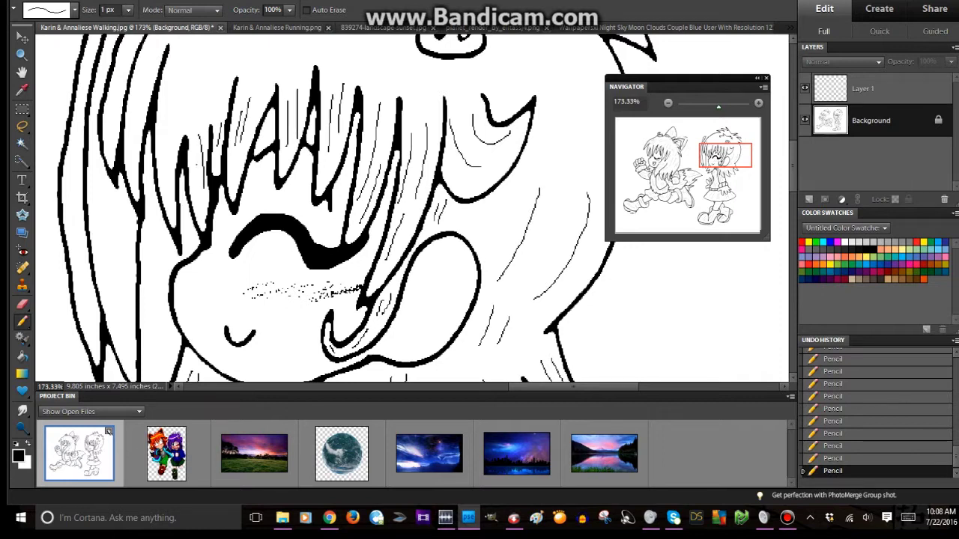
scroll(412, 210, up, 2)
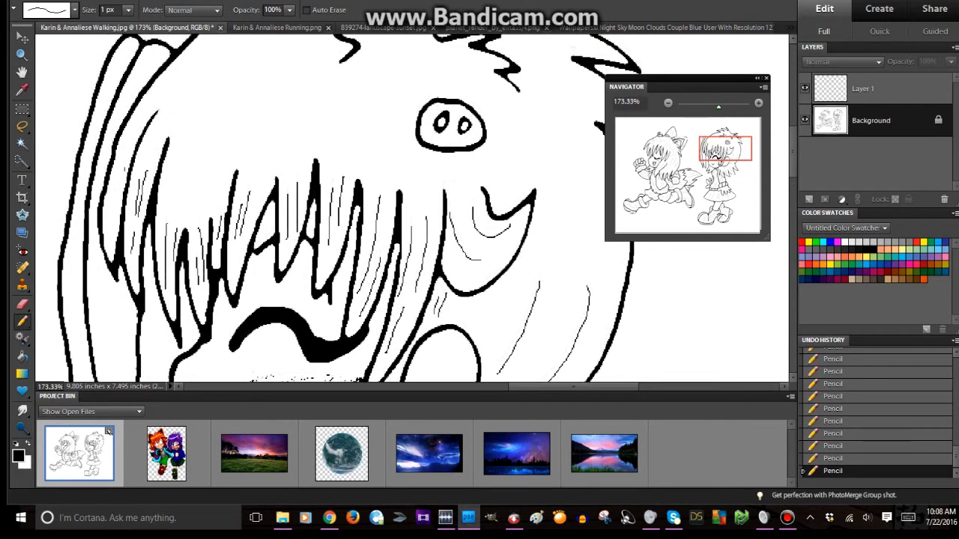
key(ctrl+z)
drag(119, 183, 115, 213)
Step: Draw fine vertical shading lines across the crown of the walking girl's hair above the bangs
scroll(412, 210, up, 2)
mouse_move(225, 124)
mouse_down()
mouse_move(186, 166)
mouse_move(193, 251)
mouse_up()
drag(223, 193, 213, 258)
drag(277, 190, 268, 250)
mouse_move(337, 188)
mouse_down()
mouse_move(328, 246)
mouse_move(344, 238)
mouse_up()
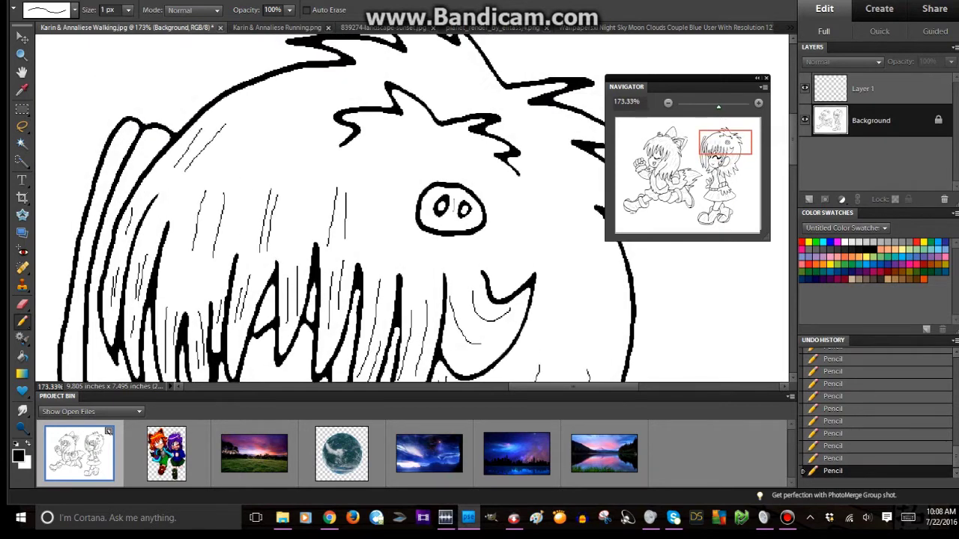
Step: Draw fine shading lines on the walking girl's pig-snout hairclip and on the hair around it
drag(469, 224, 477, 217)
drag(384, 184, 381, 224)
drag(399, 201, 395, 233)
drag(453, 261, 487, 251)
drag(442, 256, 472, 246)
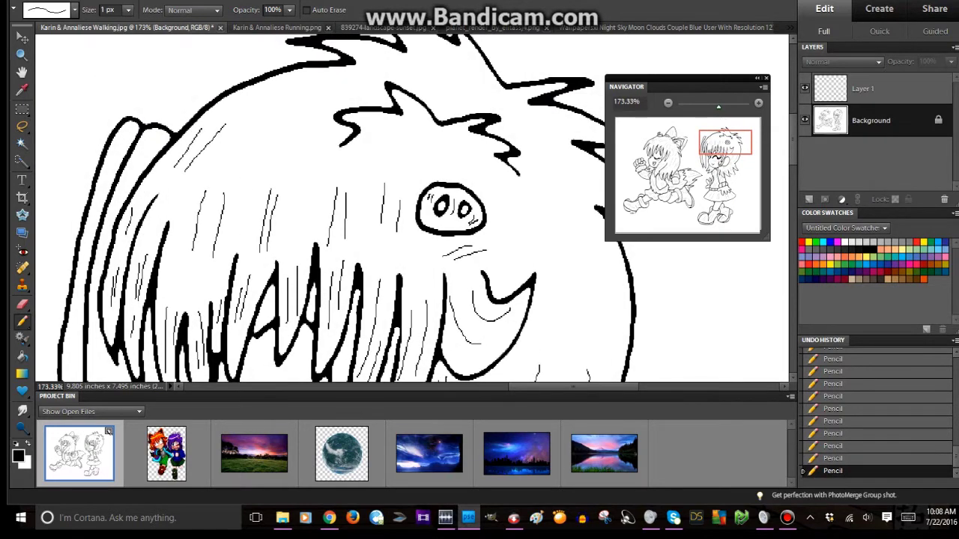
Step: Draw fine shading lines on the spiky hair tufts at the back of the walking girl's head
key(ctrl+equal)
key(ctrl+minus)
key(ctrl+equal)
scroll(412, 210, right, 3)
scroll(412, 209, up, 3)
drag(382, 133, 422, 142)
drag(366, 118, 401, 128)
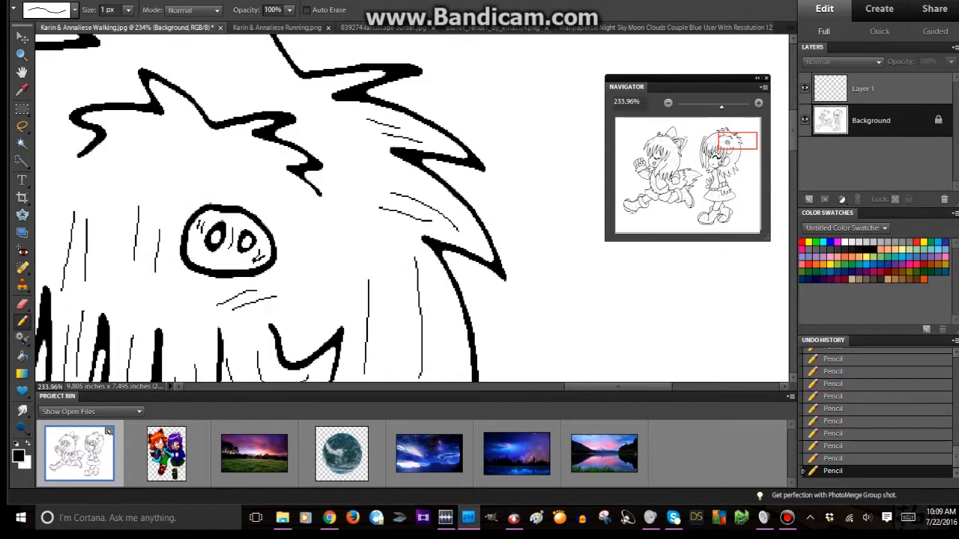
Step: Draw short shading lines on the jagged hair tuft above the walking girl's hairclip and the hair beside it
drag(244, 158, 269, 150)
drag(265, 177, 283, 199)
drag(234, 129, 247, 134)
drag(180, 102, 188, 123)
drag(132, 169, 159, 152)
drag(126, 161, 139, 150)
Step: Draw fine shading lines on the top of the walking girl's head and along her narrow ponytail strands
scroll(412, 210, up, 3)
scroll(412, 210, left, 5)
drag(503, 234, 487, 255)
drag(509, 242, 497, 259)
drag(367, 171, 383, 176)
scroll(412, 210, down, 3)
scroll(412, 209, down, 1)
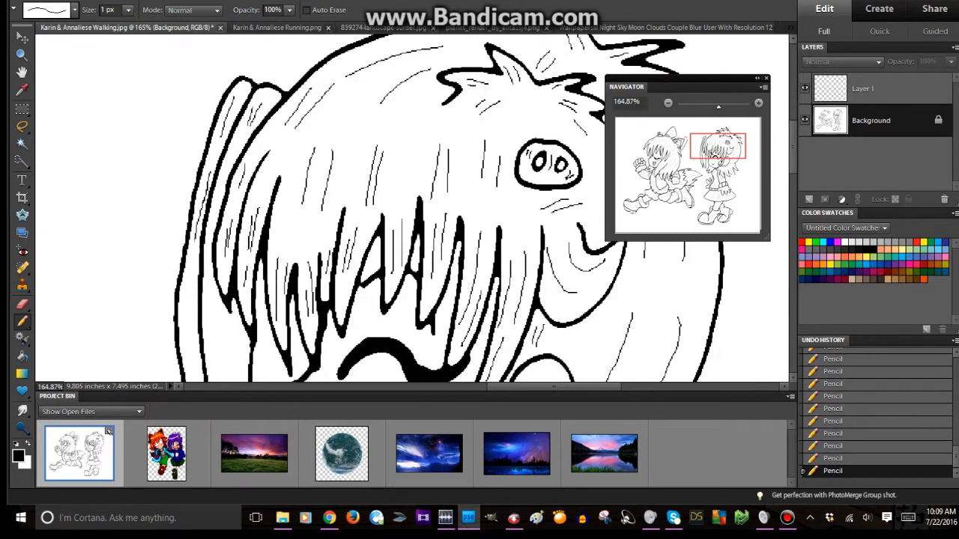
scroll(412, 210, down, 1)
scroll(411, 210, down, 2)
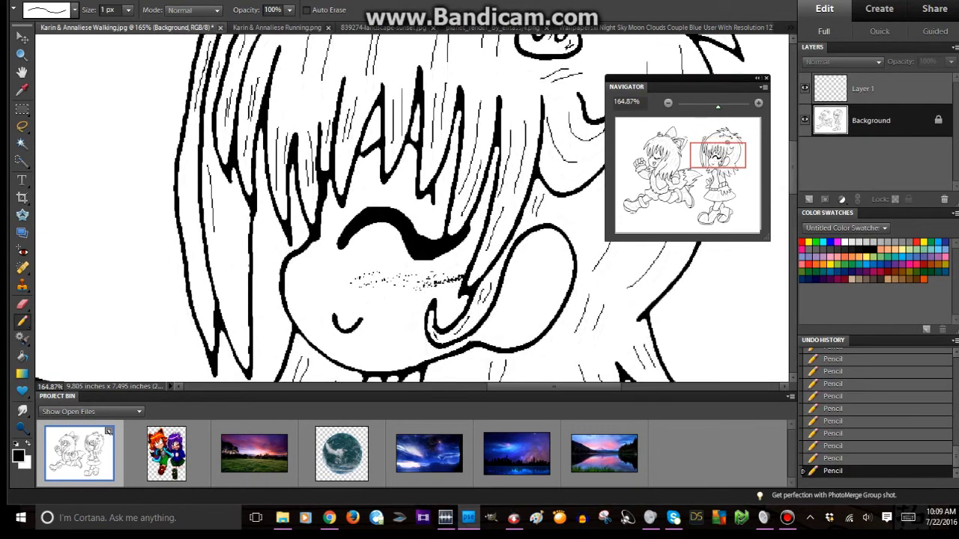
Step: Apply the Threshold adjustment to the Background layer
drag(717, 155, 679, 170)
scroll(412, 209, down, 4)
key(alt+t)
mouse_move(247, 53)
click(173, 100)
key(Return)
Step: Choose a pink foreground colour and fill the running girl's tongue with the Paint Bucket
click(22, 338)
click(18, 453)
click(220, 272)
key(Return)
click(219, 247)
Step: Choose a dark red foreground colour and fill the inside of the running girl's mouth above the tongue
click(18, 453)
click(233, 285)
key(Return)
click(216, 241)
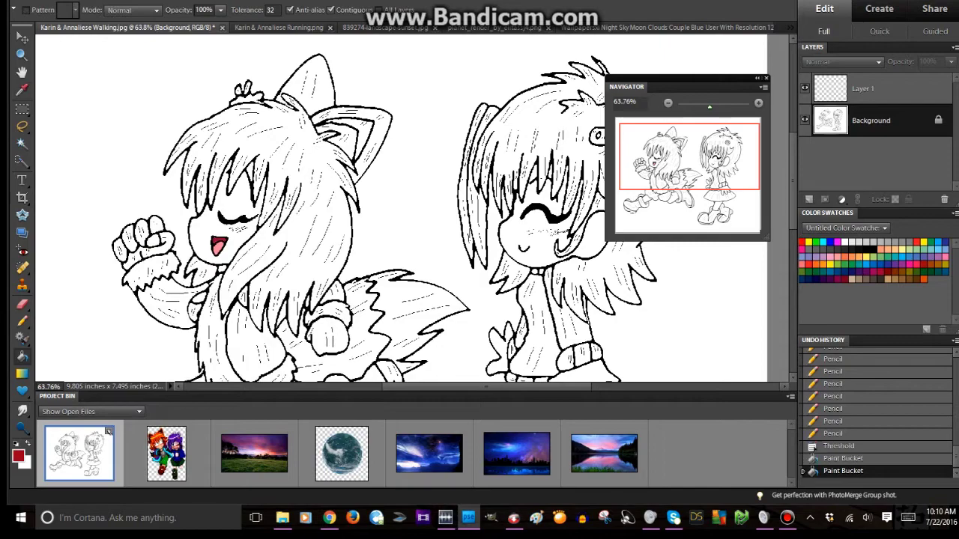
Step: Sample the pink of the pig-snout hairclip in the coloured running picture and fill the walking girl's hairclip with it
click(166, 453)
scroll(299, 224, up, 8)
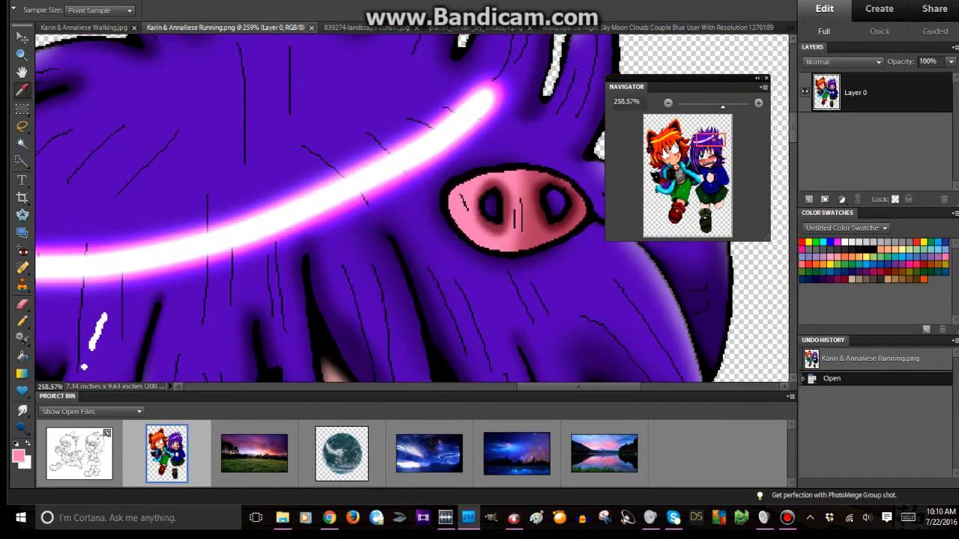
key(ctrl+minus)
key(ctrl+minus)
key(ctrl+minus)
click(78, 453)
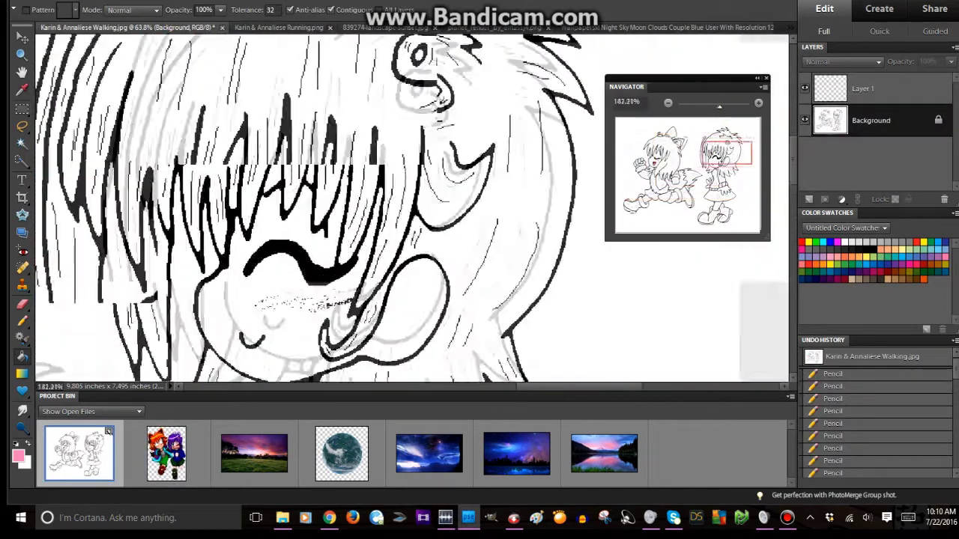
key(ctrl+minus)
key(ctrl+minus)
Step: Sample the purple from the coloured running picture and fill the nostrils of the walking girl's pig-snout hairclip
click(166, 453)
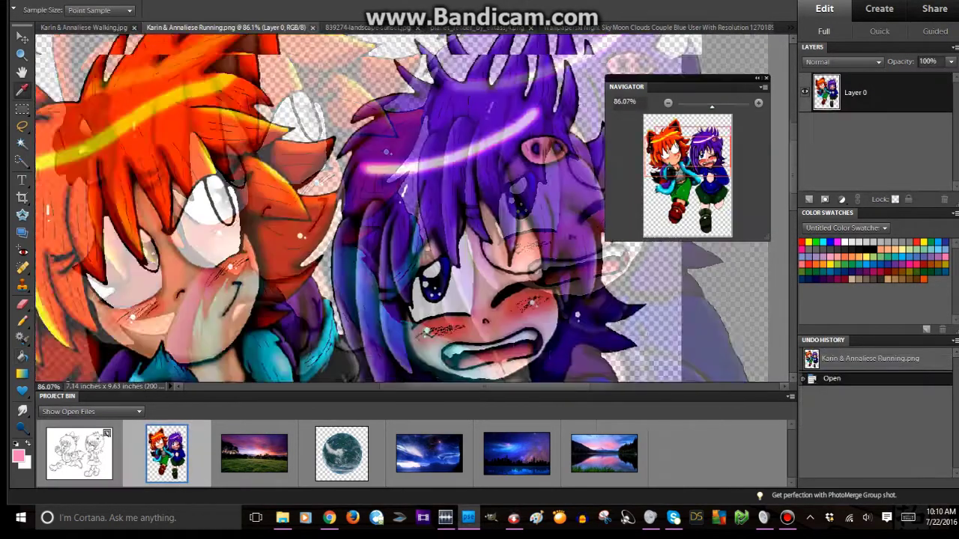
key(k)
click(78, 453)
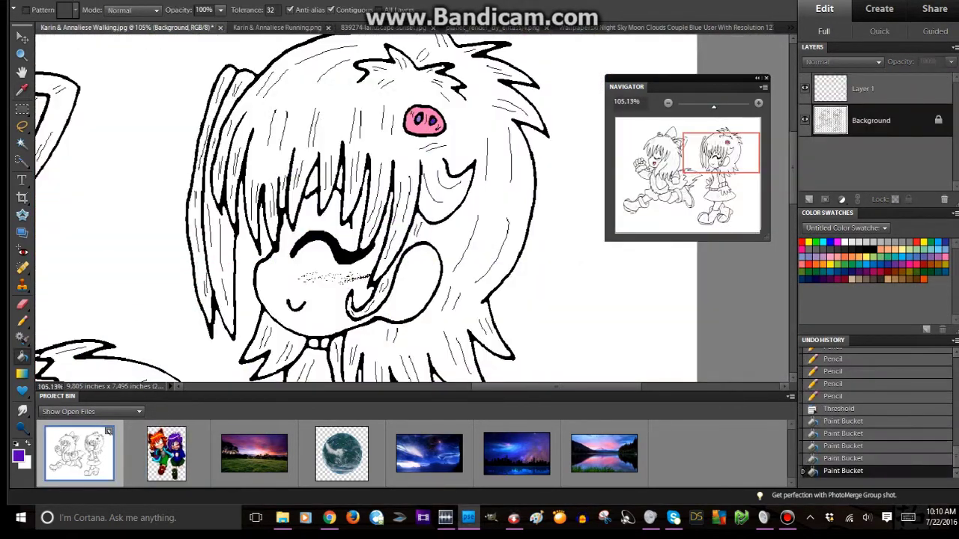
Step: Fill the walking girl's main hair with purple, and the long back strands and the hair behind her neck with a darker purple
click(409, 124)
click(18, 454)
click(343, 222)
click(266, 326)
click(225, 187)
click(210, 240)
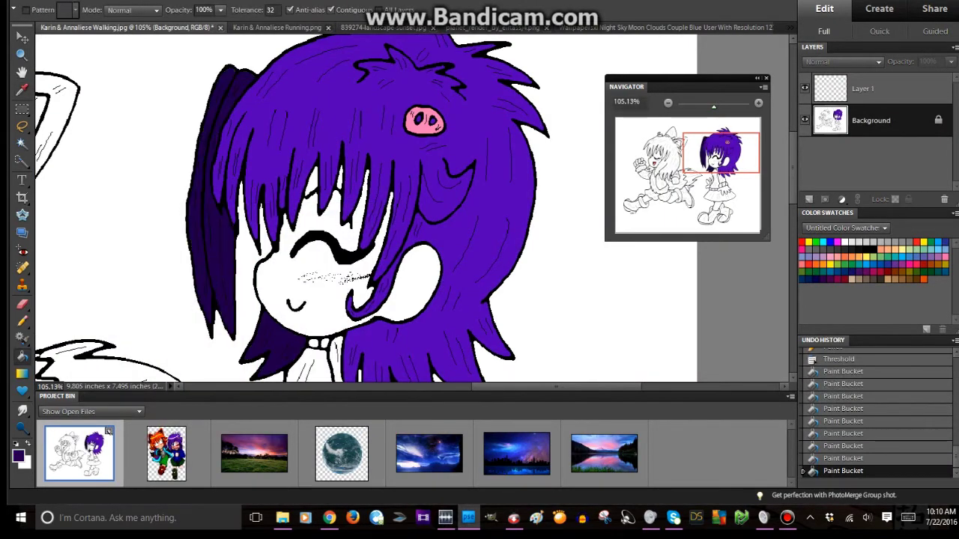
Step: Sample the orange-red of the ginger hair in the coloured running picture and fill the running girl's hair with it
click(166, 453)
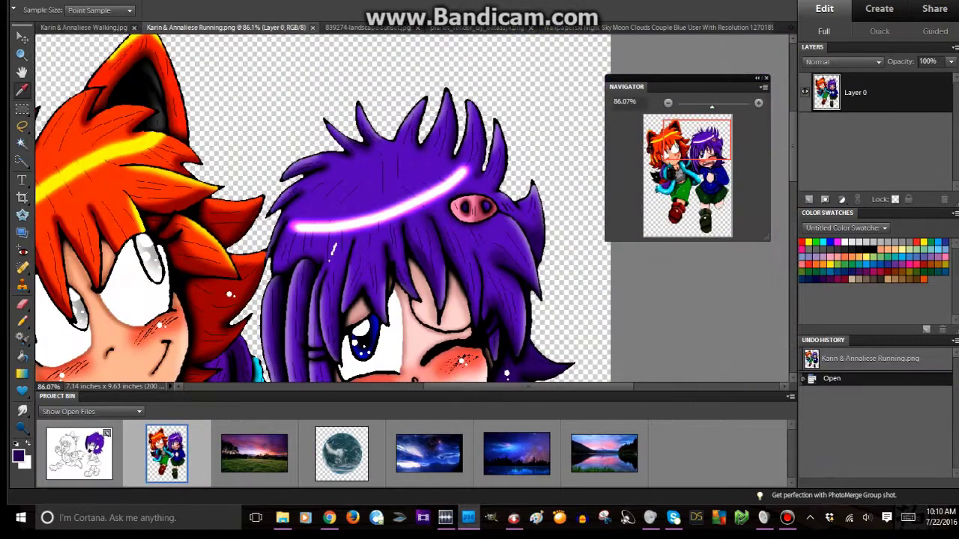
click(78, 453)
click(22, 356)
click(352, 135)
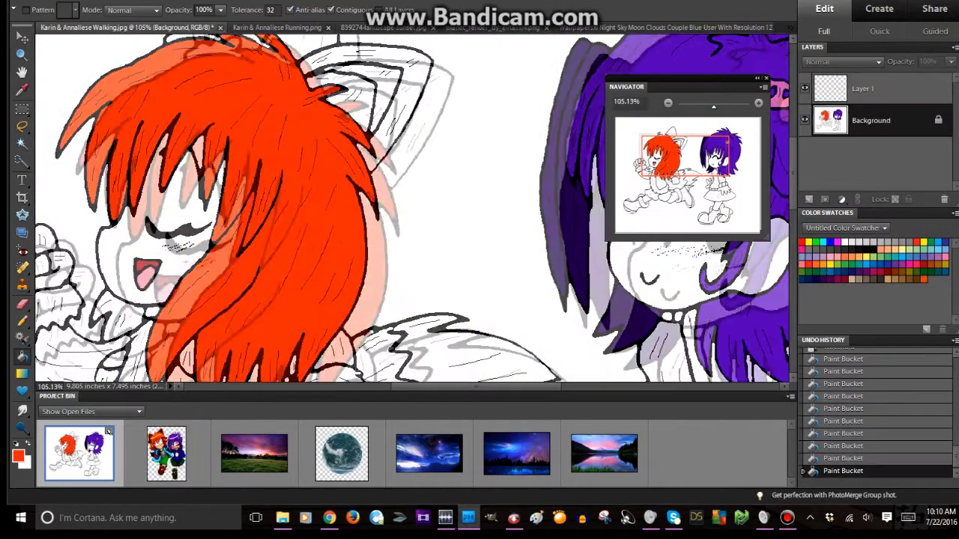
click(359, 224)
Step: Choose the dark red 8d0000 as foreground colour and fill the hair behind the running girl's neck
click(18, 453)
click(223, 274)
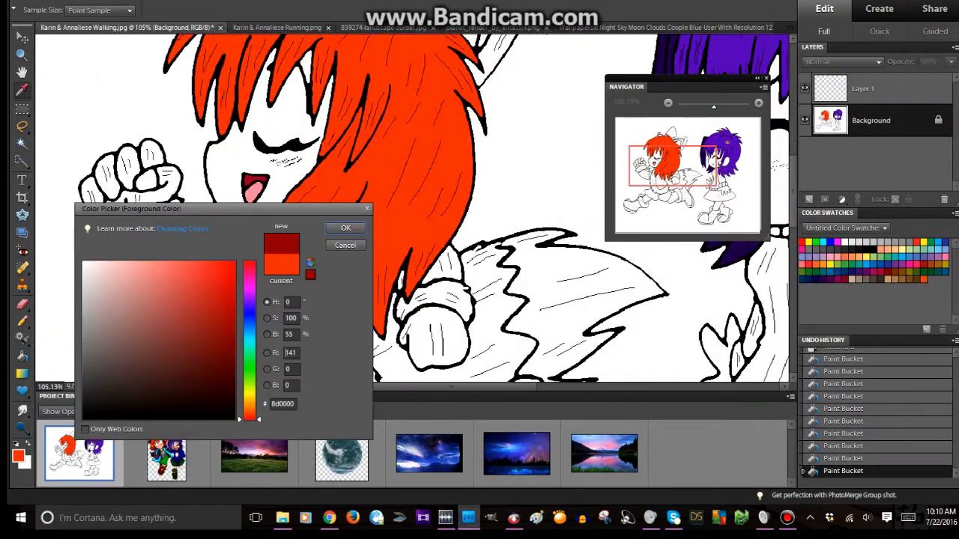
click(342, 220)
click(225, 228)
Step: Try to fill the inner part of the running girl's tail with a brighter red
click(18, 453)
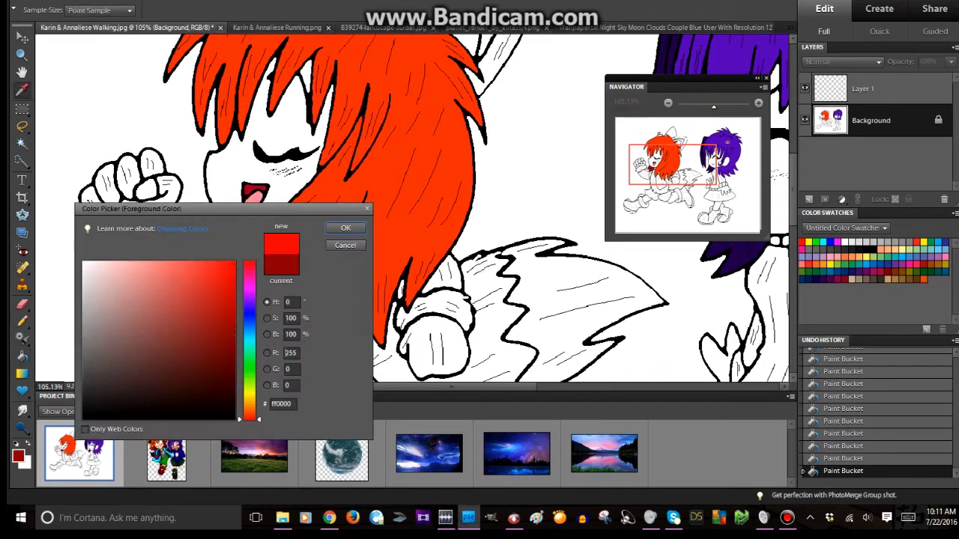
key(Return)
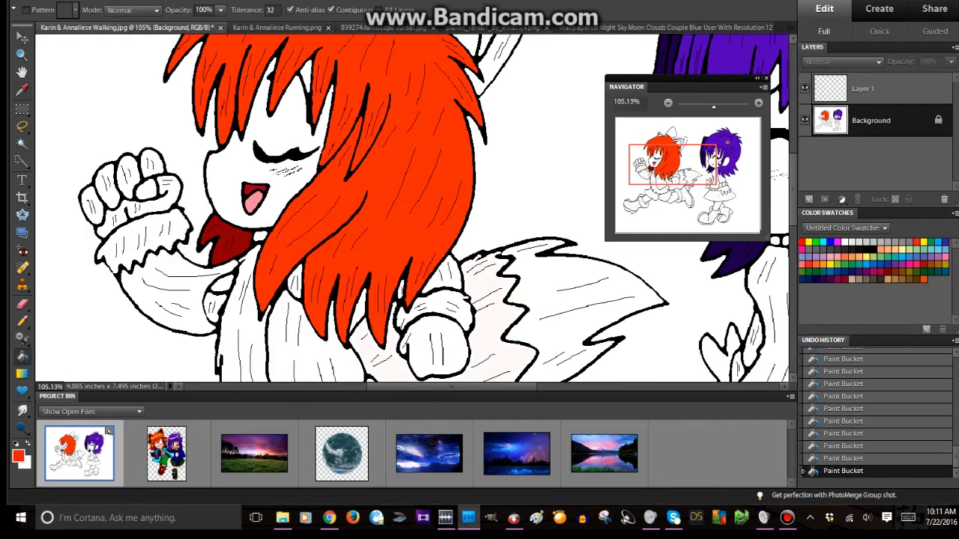
scroll(412, 210, up, 3)
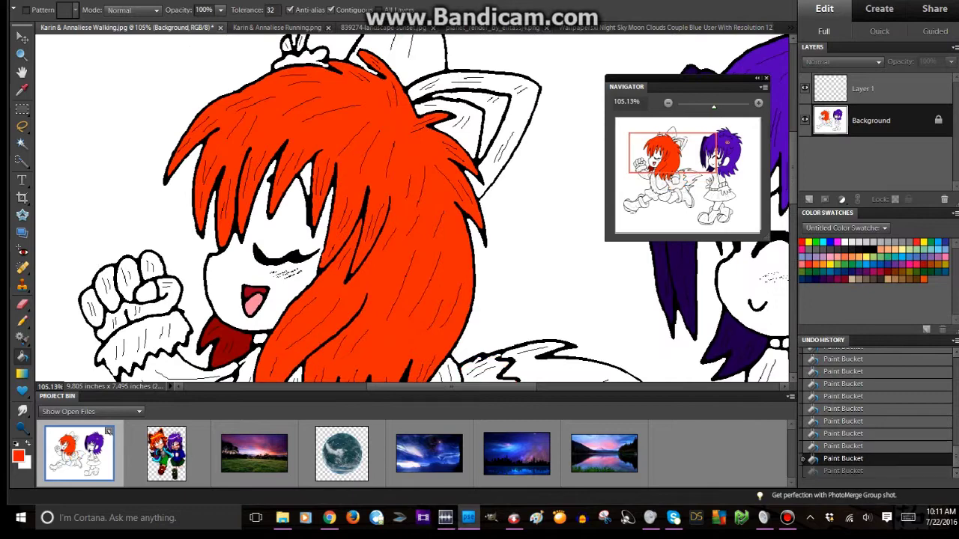
Step: Sample the jacket's purple from the coloured running picture, fill the running girl's jacket with it and her raised sleeve with a darker purple
click(167, 453)
key(i)
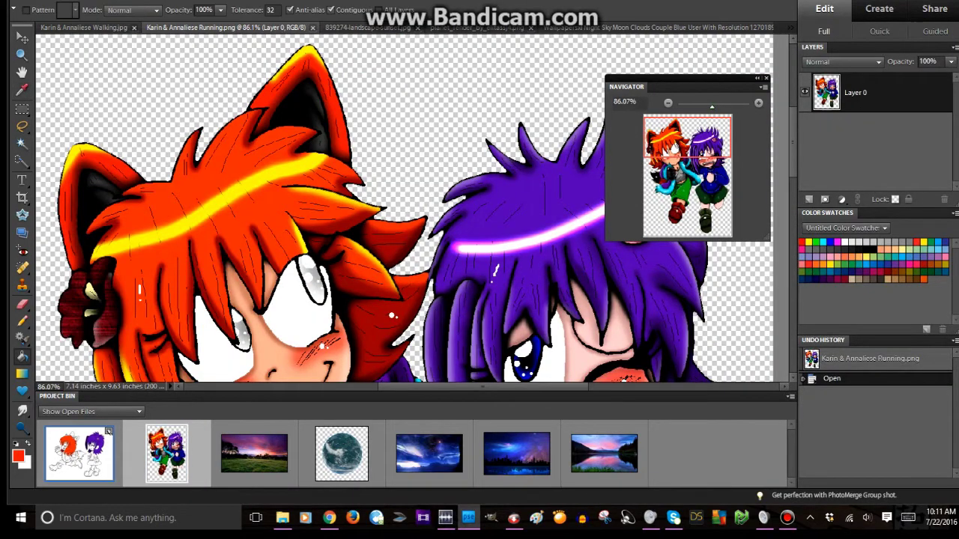
click(107, 434)
key(k)
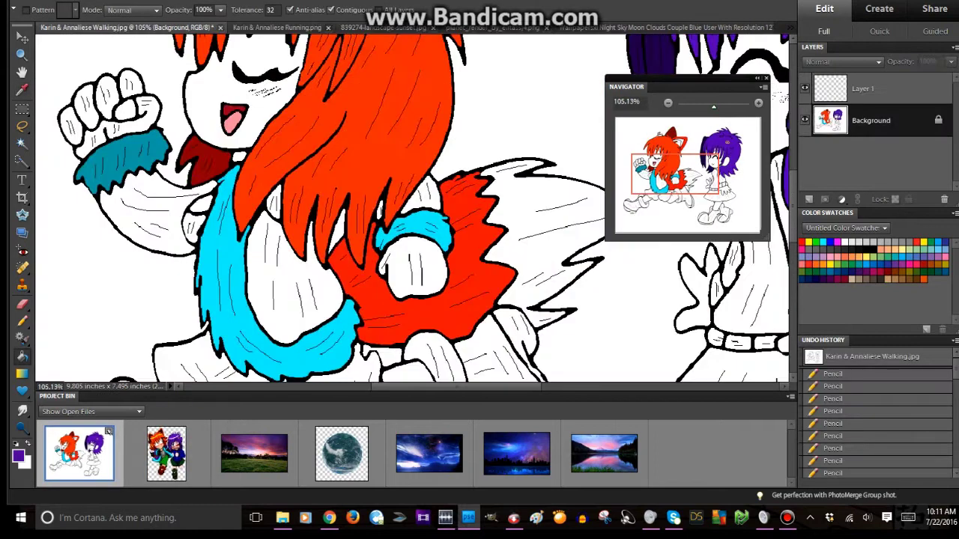
click(274, 202)
click(296, 277)
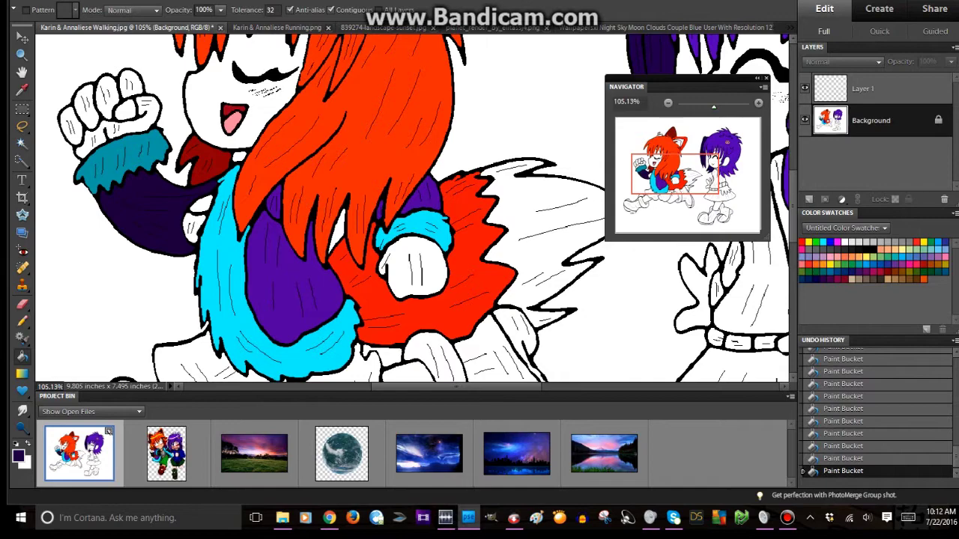
Step: Choose a grey foreground colour and fill the visible piece of the running girl's shirt beside her raised arm
click(18, 453)
click(342, 221)
click(193, 226)
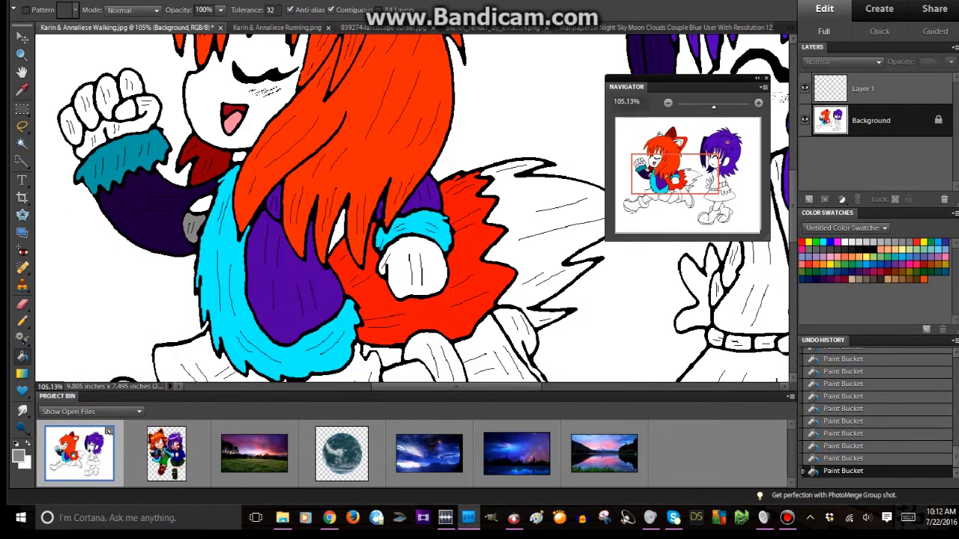
Step: Fill the front leg of the running girl's shorts with green and the rear leg with a darker green
scroll(412, 210, down, 5)
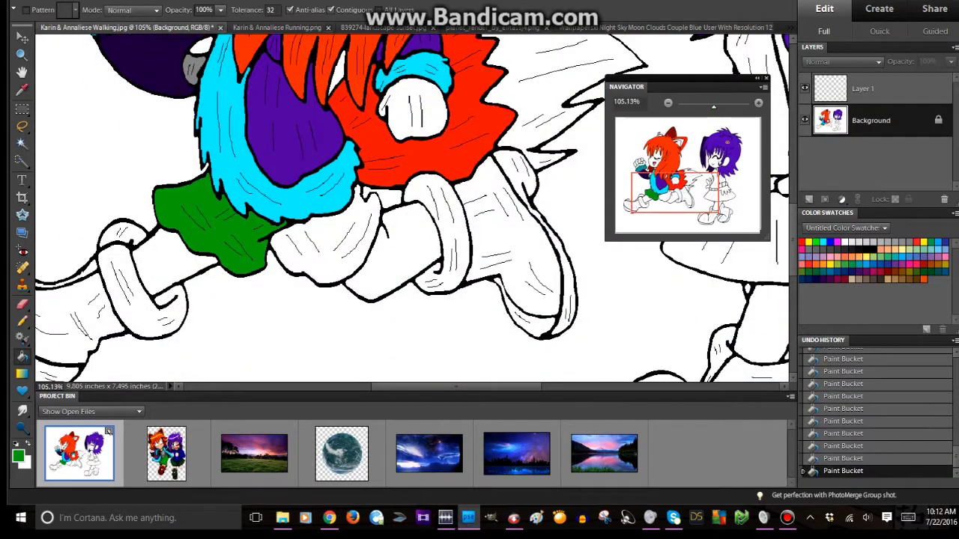
key(Return)
click(285, 225)
Step: Set a red foreground colour based on the boots in the coloured running picture and fill the running girl's boots and cuffs
key(ctrl+Tab)
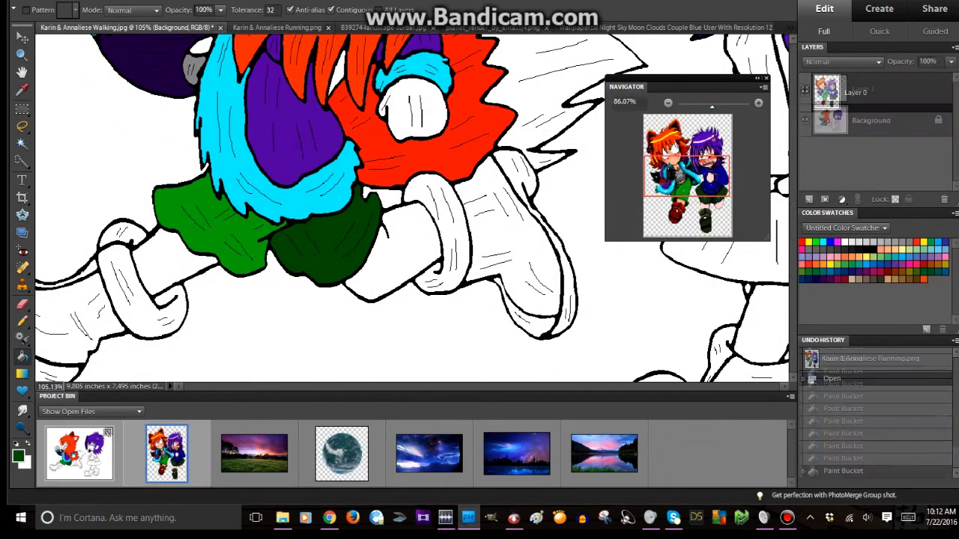
scroll(411, 210, down, 2)
click(18, 454)
key(Return)
key(ctrl+Tab)
click(158, 314)
click(124, 234)
click(510, 247)
click(442, 232)
click(536, 318)
drag(374, 225, 531, 131)
click(239, 224)
Step: Choose a darker red foreground colour and fill the soles and shaded parts of the running girl's boots
click(18, 453)
click(232, 315)
key(Return)
drag(450, 150, 240, 224)
click(480, 225)
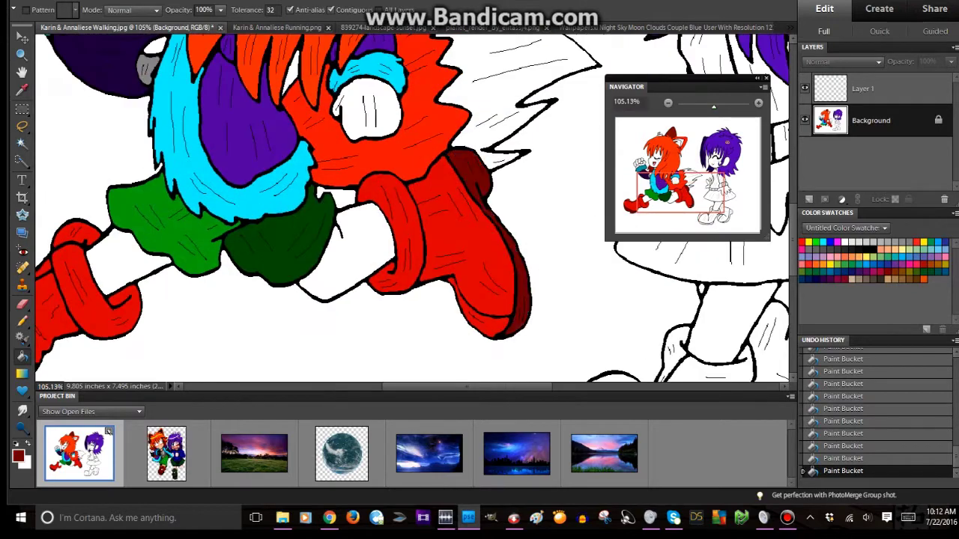
Step: Sample the ginger girl's skin tone in the coloured running picture and fill the running girl's face and front leg with it
scroll(412, 210, up, 5)
key(ctrl+Tab)
key(i)
scroll(412, 210, up, 5)
click(292, 149)
key(k)
key(ctrl+Tab)
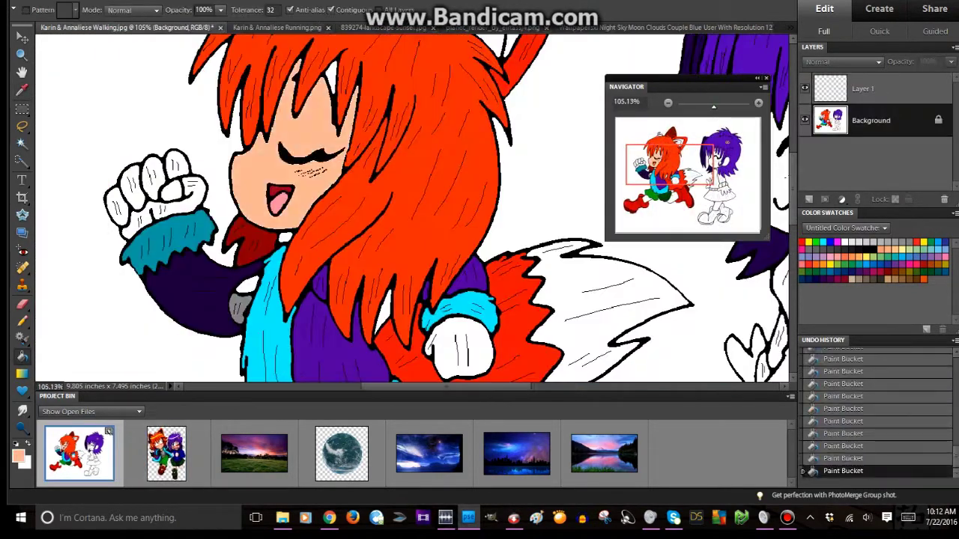
scroll(412, 209, down, 5)
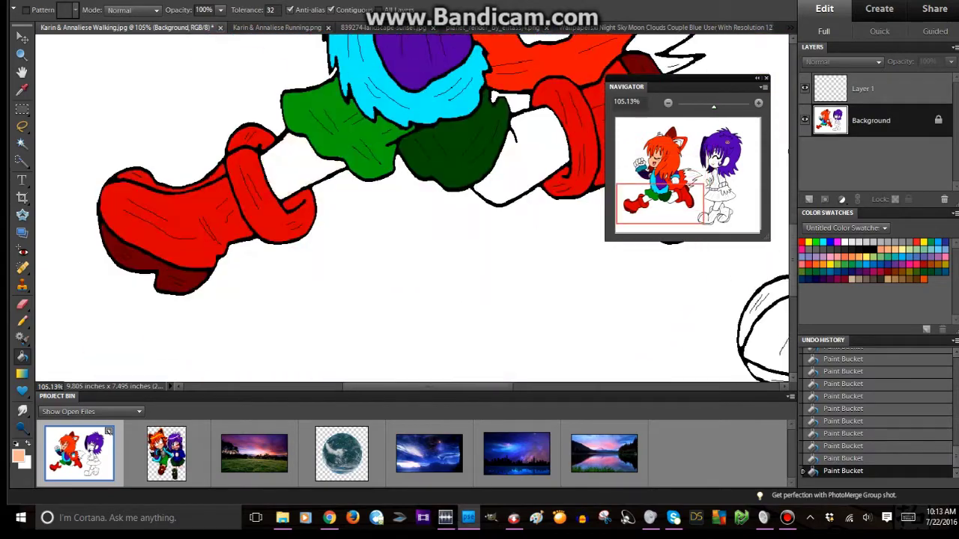
scroll(412, 210, up, 5)
Step: Sample a darker shade of the ginger girl's skin in the coloured running picture and fill the running girl's neck and rear leg
key(ctrl+Tab)
key(i)
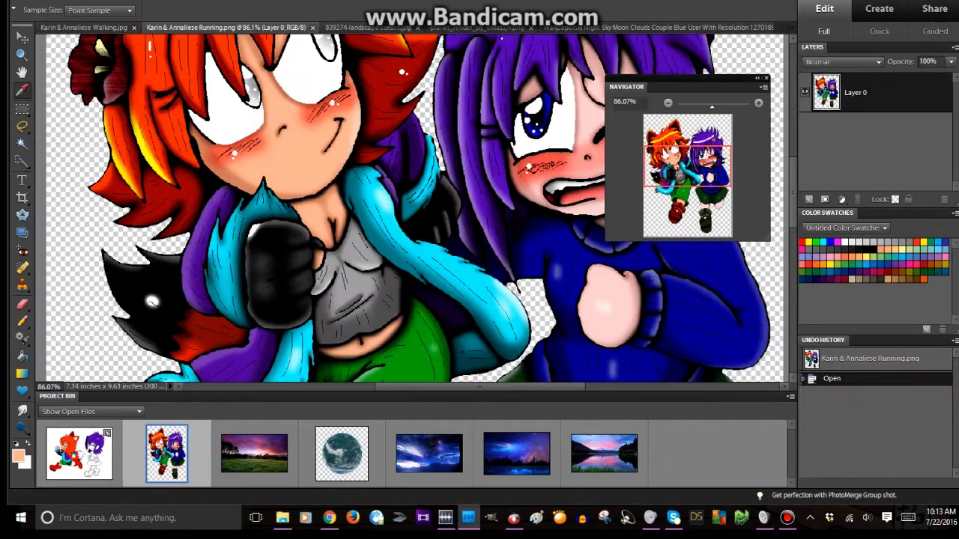
scroll(412, 209, down, 5)
scroll(412, 210, up, 6)
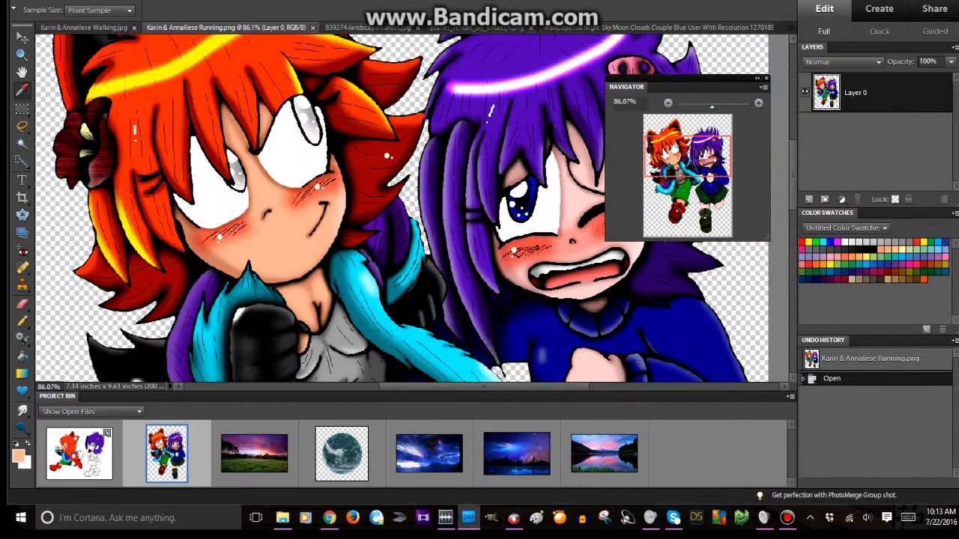
scroll(137, 301, down, 3)
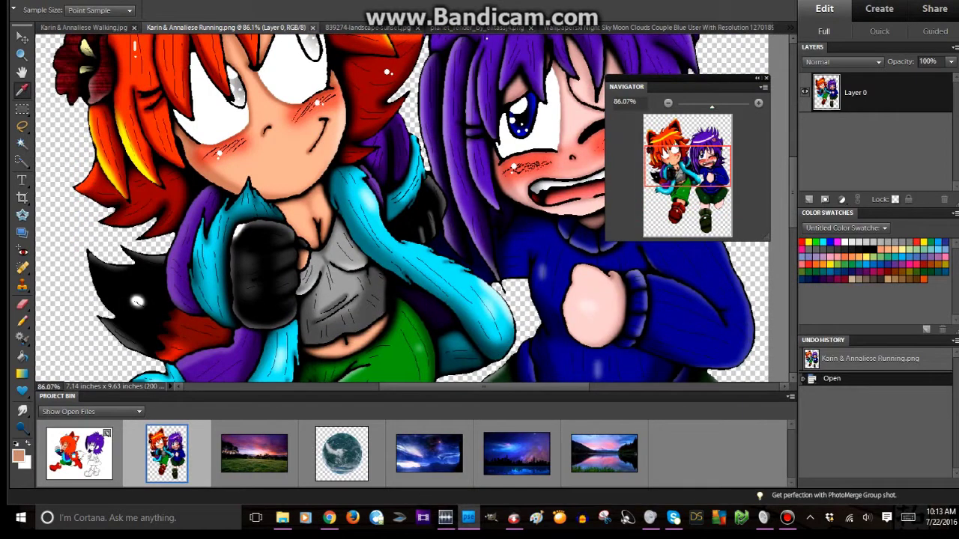
key(k)
click(107, 433)
scroll(412, 209, down, 8)
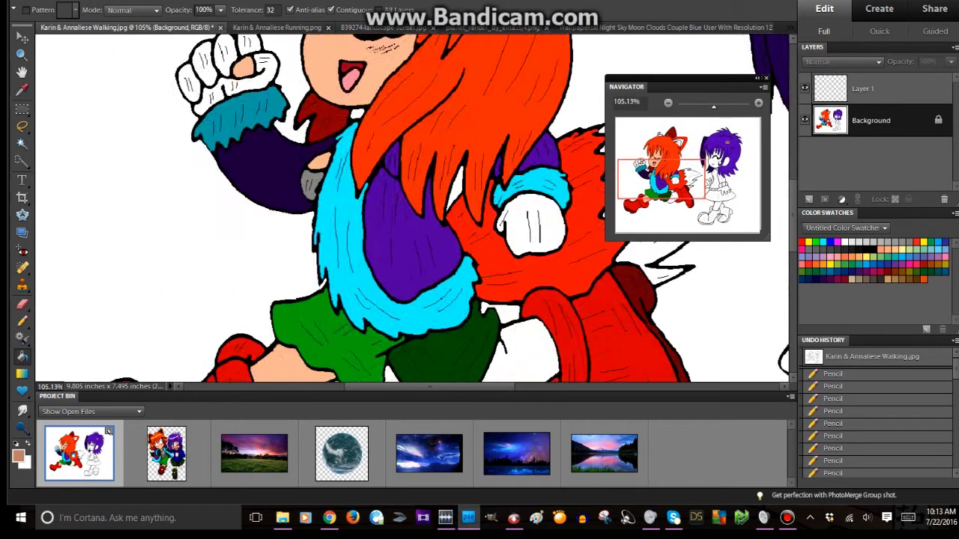
scroll(109, 433, up, 6)
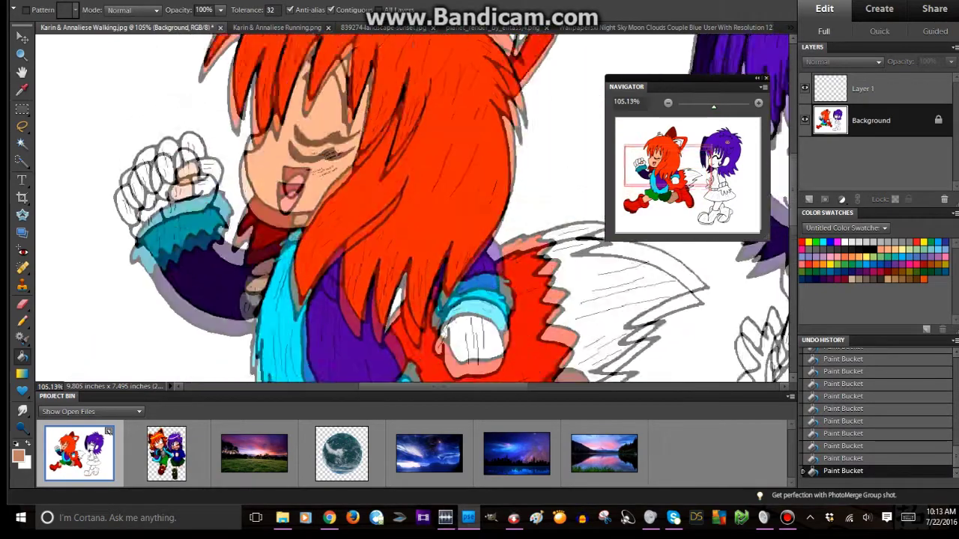
Step: Sample the purple-haired girl's pale pink skin in the coloured running picture and fill the walking girl's face, ear, near hand and leg
scroll(109, 432, right, 6)
key(i)
click(166, 453)
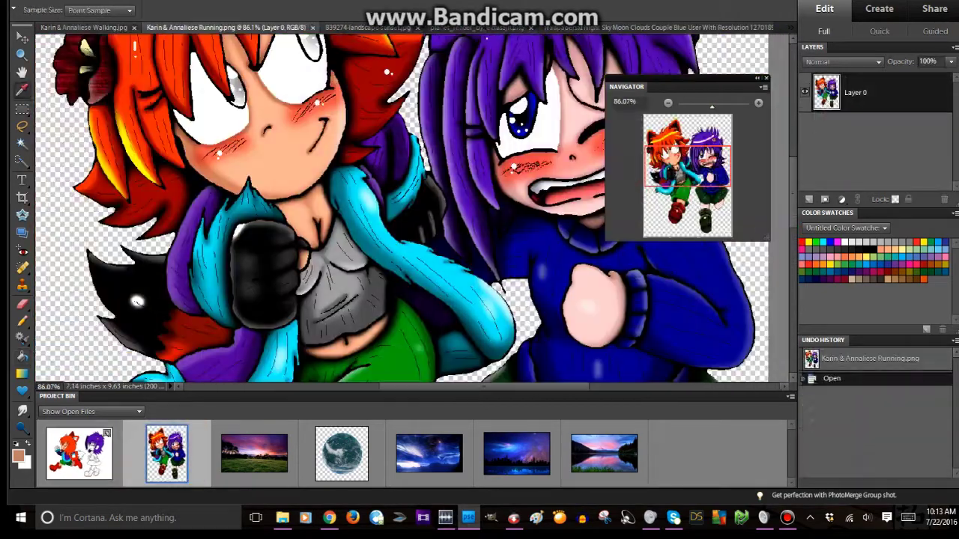
key(k)
click(108, 433)
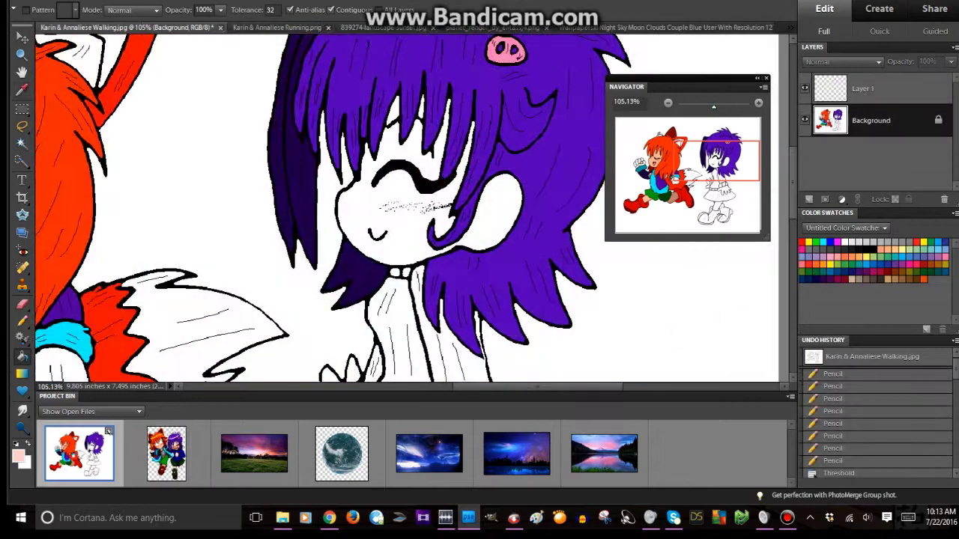
scroll(108, 432, down, 8)
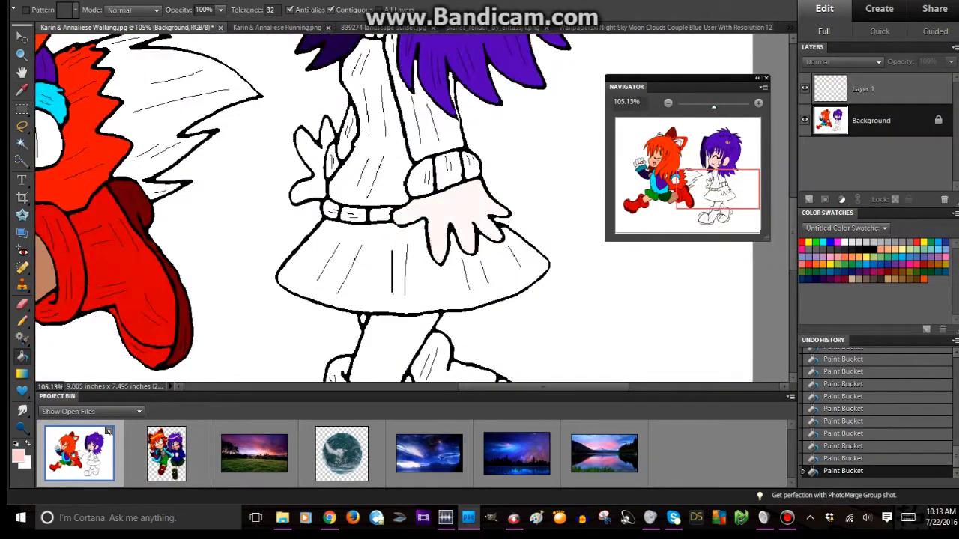
scroll(108, 432, up, 6)
Step: Sample the sweater's dark blue in the coloured running picture and fill the walking girl's sweater body, near sleeve, cuff, collar and hem
key(i)
click(166, 453)
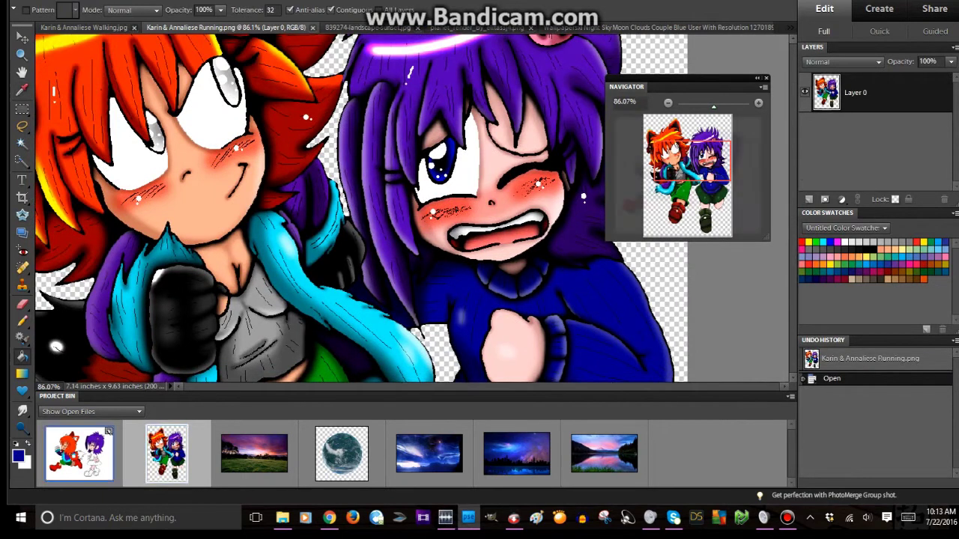
click(107, 433)
click(394, 281)
click(390, 217)
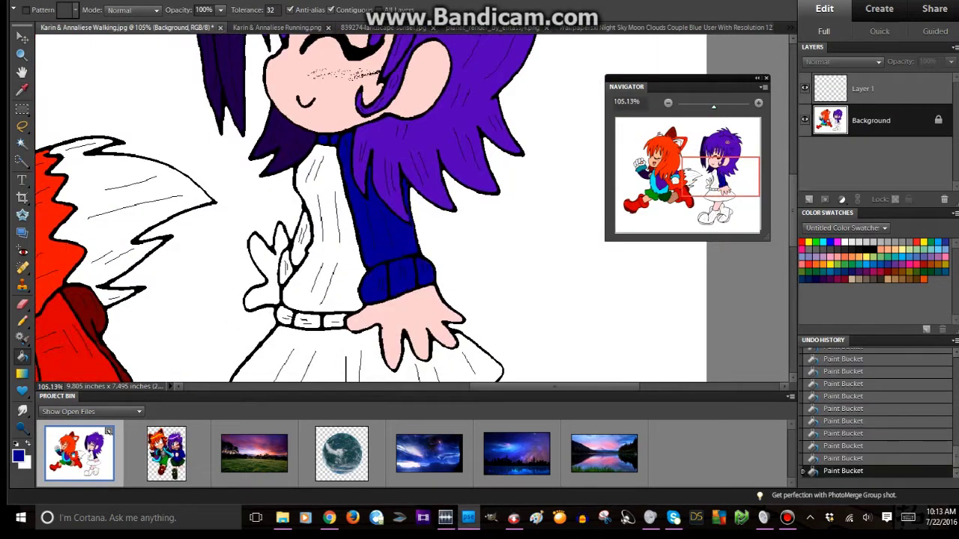
click(329, 224)
Step: Choose a darker navy foreground colour and fill the walking girl's far sleeve with the Paint Bucket
key(i)
click(18, 455)
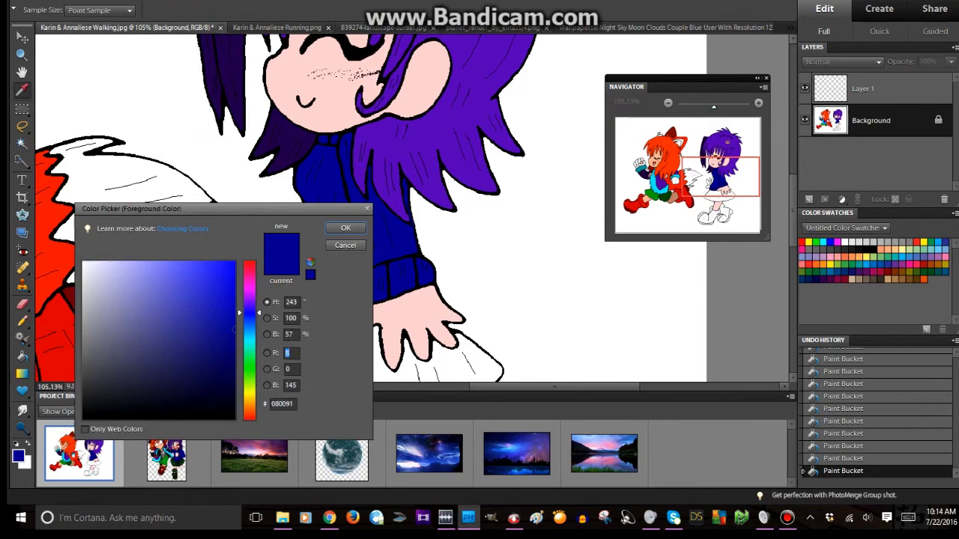
key(Return)
key(k)
Step: Sample a shadowed skin tone from the purple-haired girl in the coloured running picture and fill the walking girl's far hand and far leg
click(167, 454)
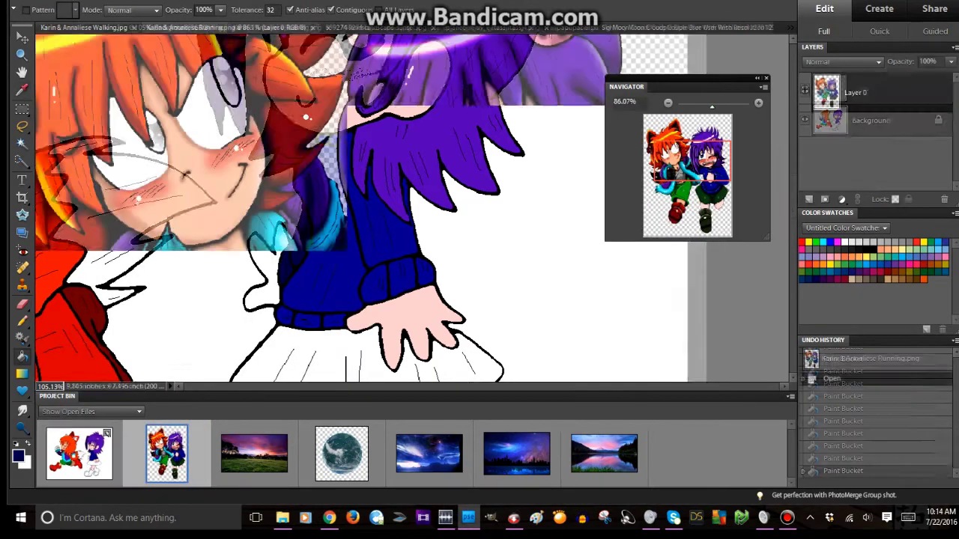
key(i)
key(k)
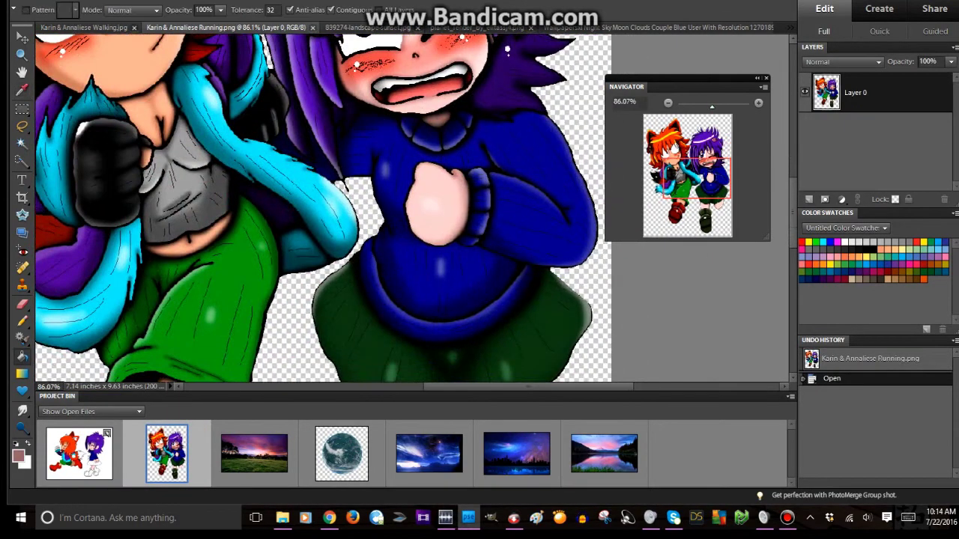
click(109, 434)
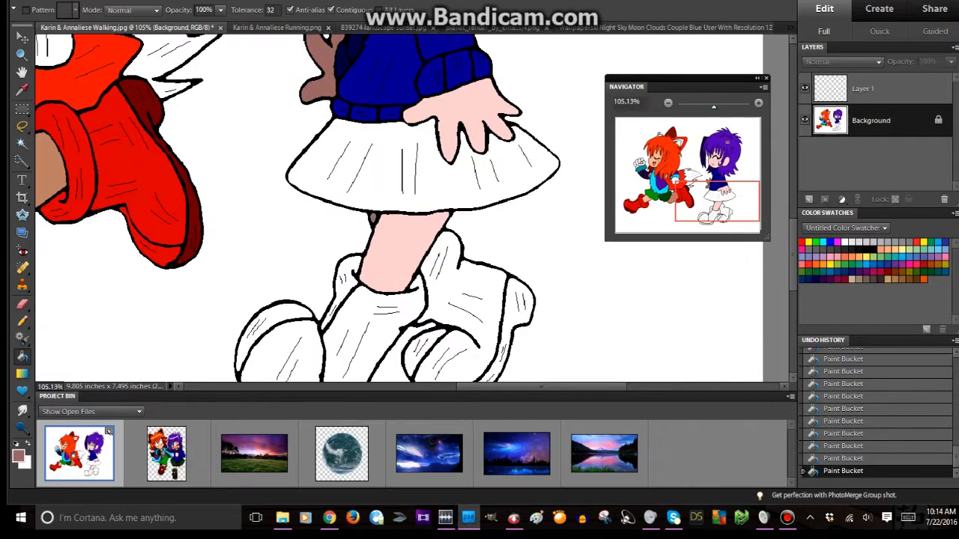
Step: Sample the dark green of the purple-haired girl's shorts in the coloured running picture and fill the walking girl's skirt
click(166, 453)
key(i)
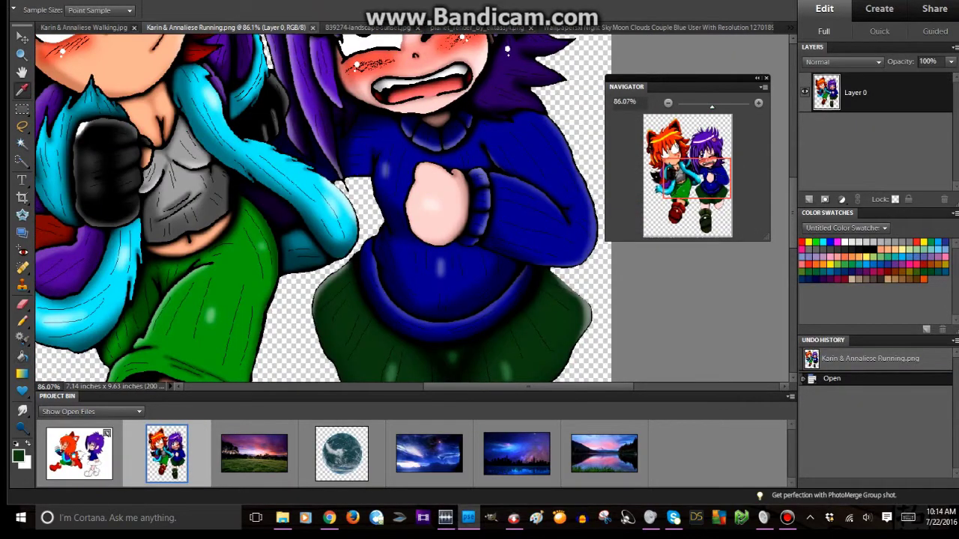
key(k)
click(107, 434)
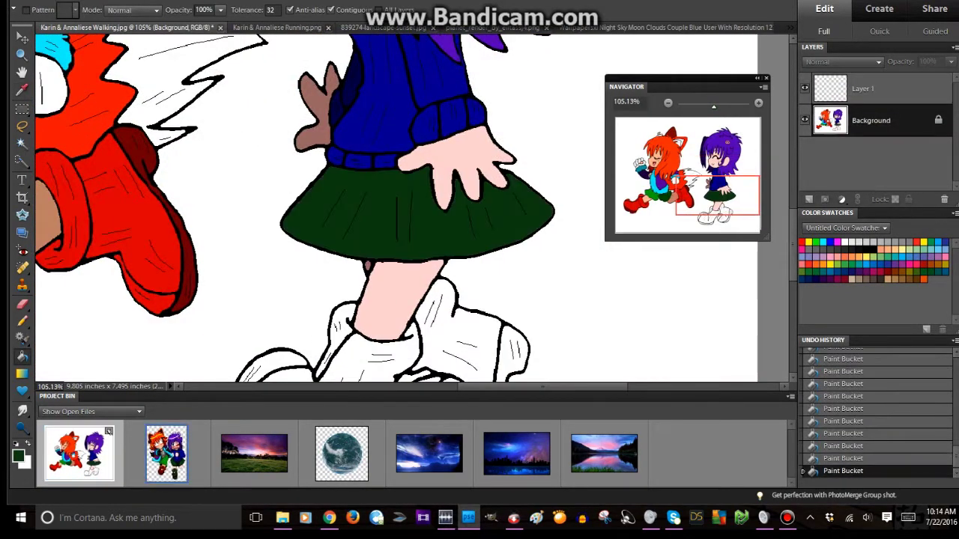
Step: Sample the olive green of the boot in the coloured running picture and fill the walking girl's front boot with it
key(ctrl+Tab)
key(i)
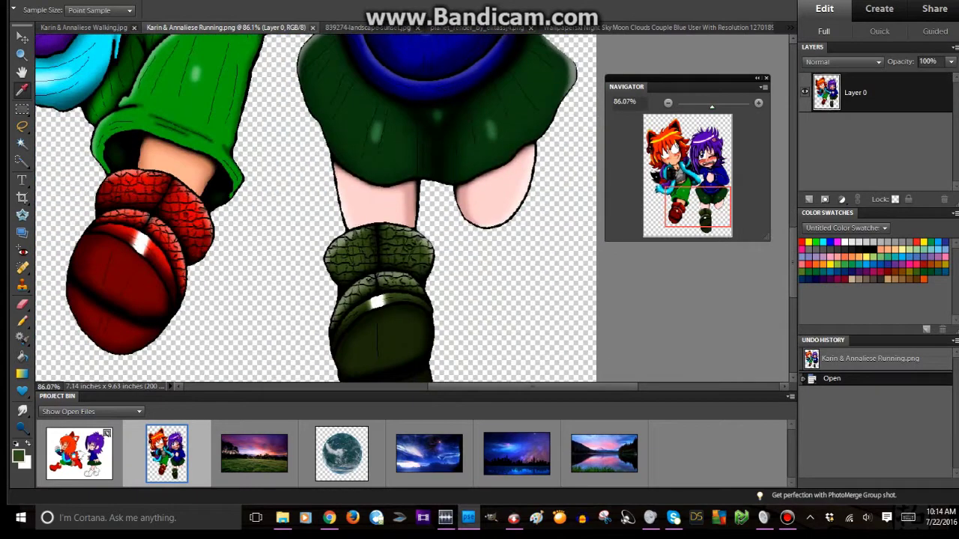
key(k)
click(107, 434)
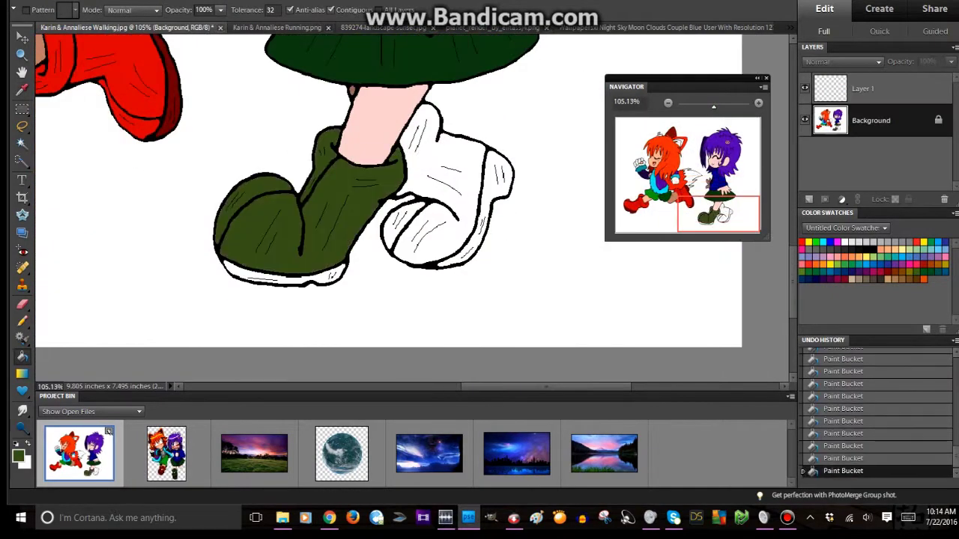
Step: Sample the very dark olive green of the purple-haired girl's boot in the coloured running picture and return to the walking picture
key(ctrl+Tab)
key(i)
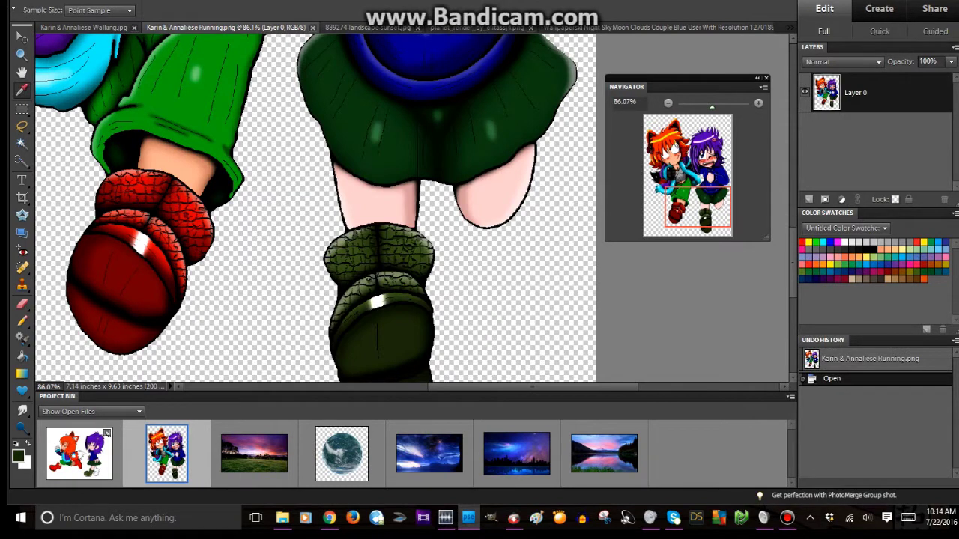
key(k)
click(108, 433)
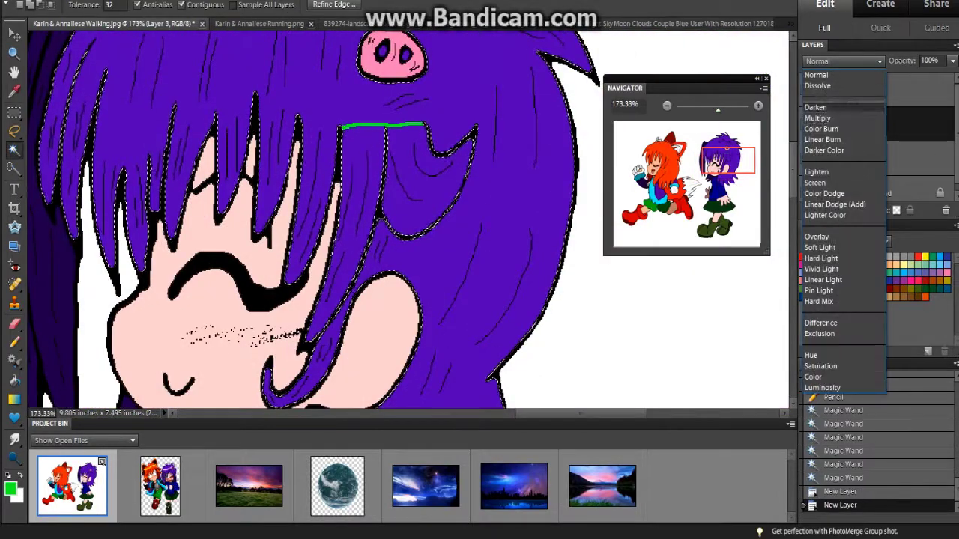
Step: Brush dark red shadows onto the fox girl's hair strands on Layer 4 in Multiply mode, reducing the brush to 18 px
key(b)
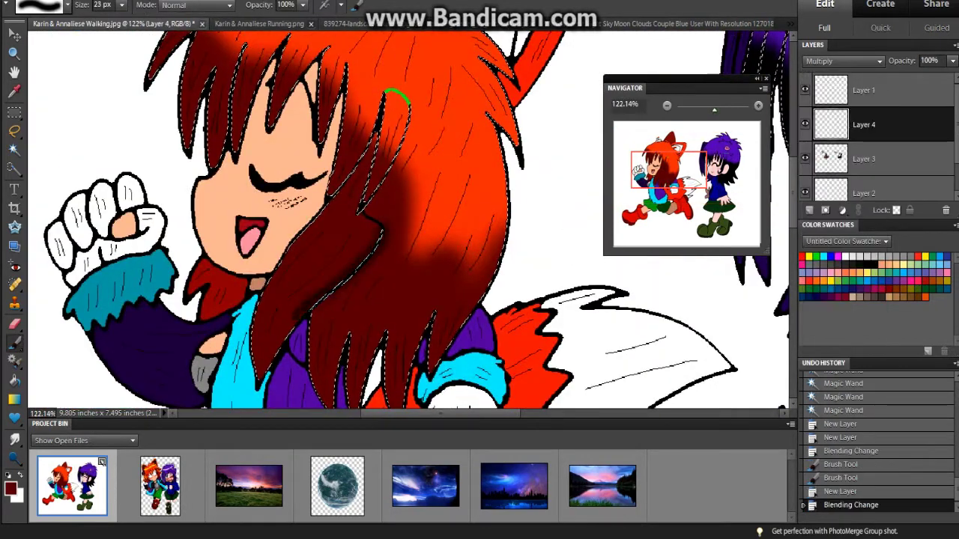
scroll(408, 221, down, 2)
mouse_move(372, 45)
mouse_down()
mouse_move(374, 112)
mouse_move(337, 149)
mouse_up()
drag(375, 124, 378, 157)
scroll(397, 52, up, 4)
drag(498, 161, 398, 154)
scroll(398, 150, up, 4)
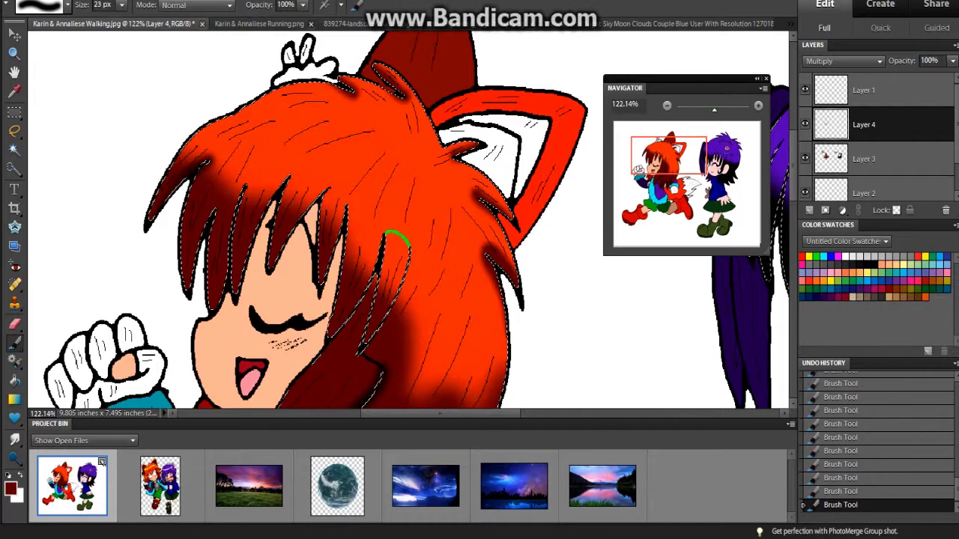
key(bracketleft)
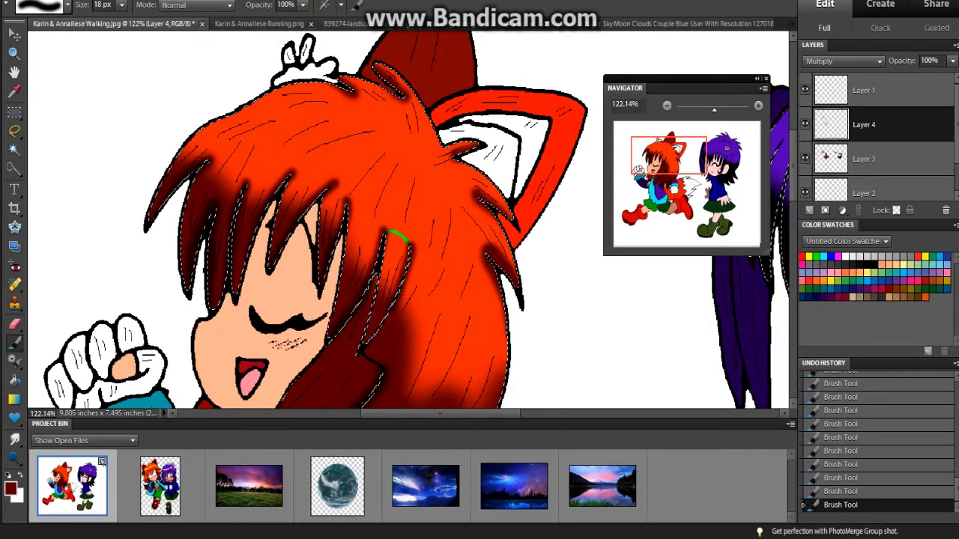
Step: Lower Layer 3's opacity to soften the broad hair shadows, then make Layer 4 active
scroll(411, 225, down, 5)
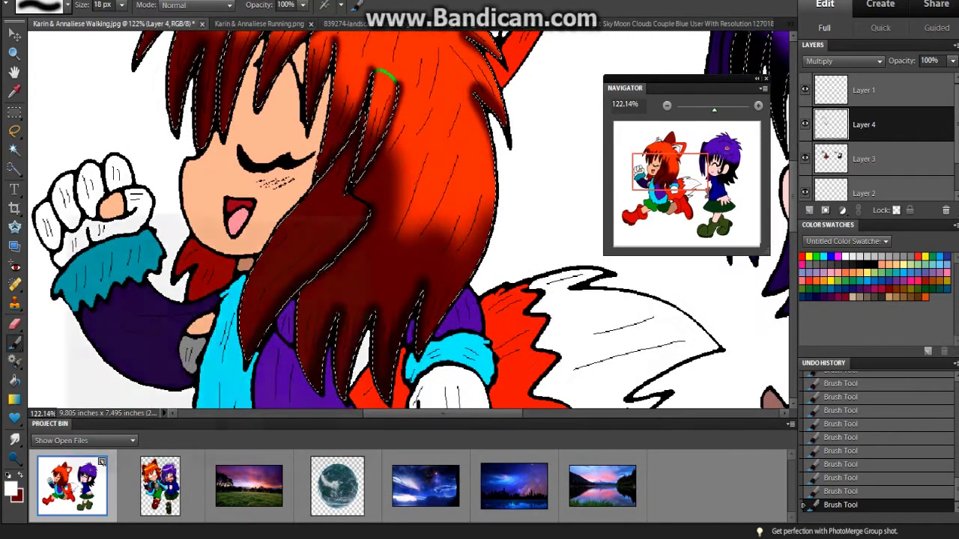
scroll(411, 225, right, 10)
click(864, 159)
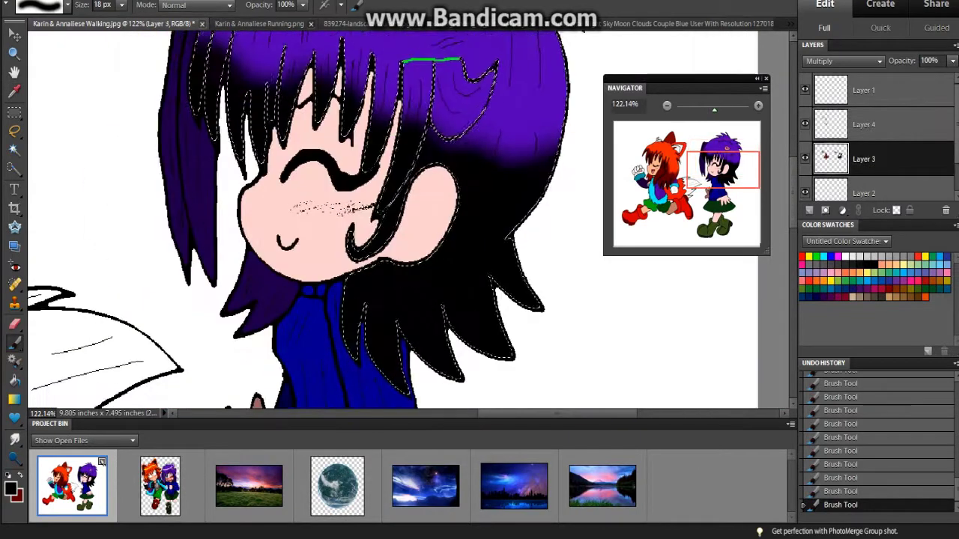
key(Return)
click(863, 125)
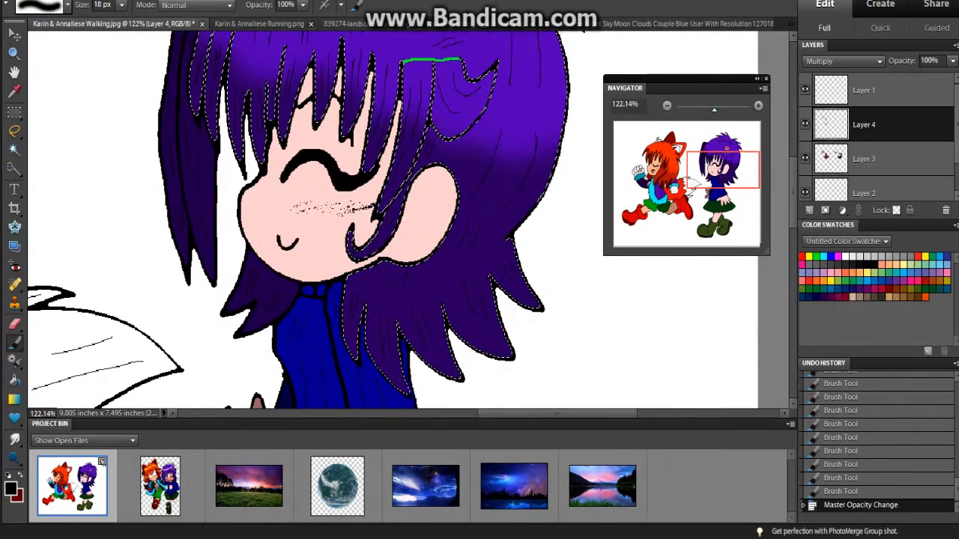
Step: Brush black shadows along the purple-haired girl's lower hair tips and the strands beside her ear on Layer 4
drag(479, 71, 412, 180)
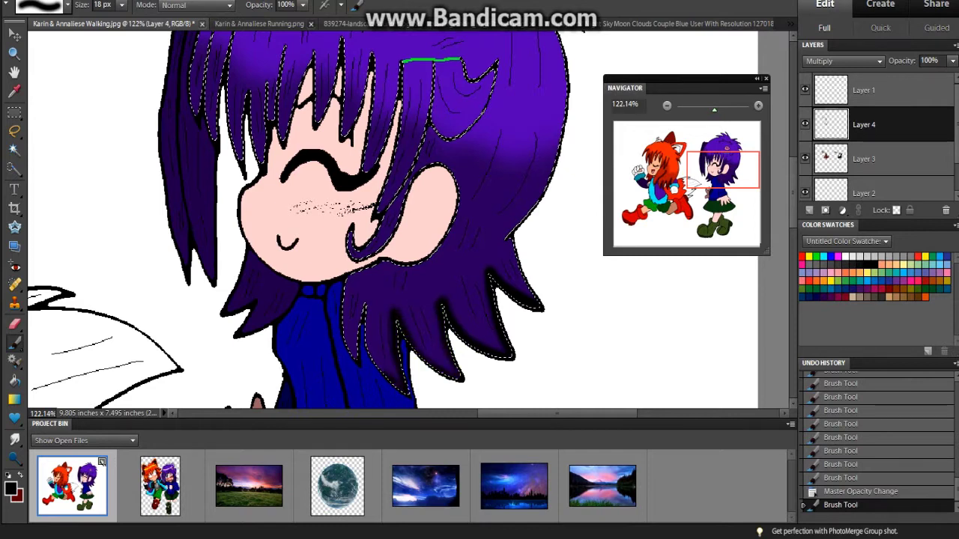
drag(419, 119, 408, 187)
drag(431, 63, 449, 217)
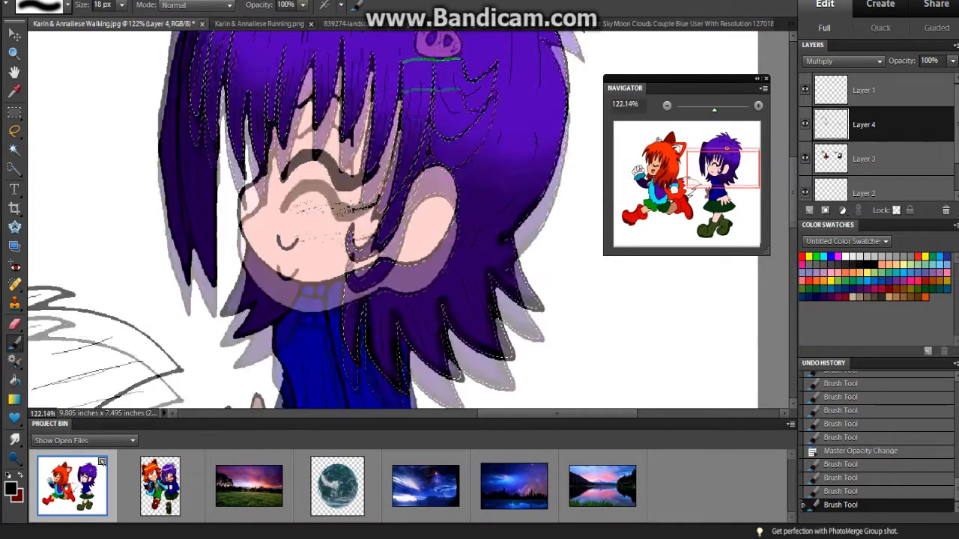
Step: Brush black shadows between the strands of the purple-haired girl's fringe on Layer 4 with the 18 px brush
scroll(374, 225, up, 2)
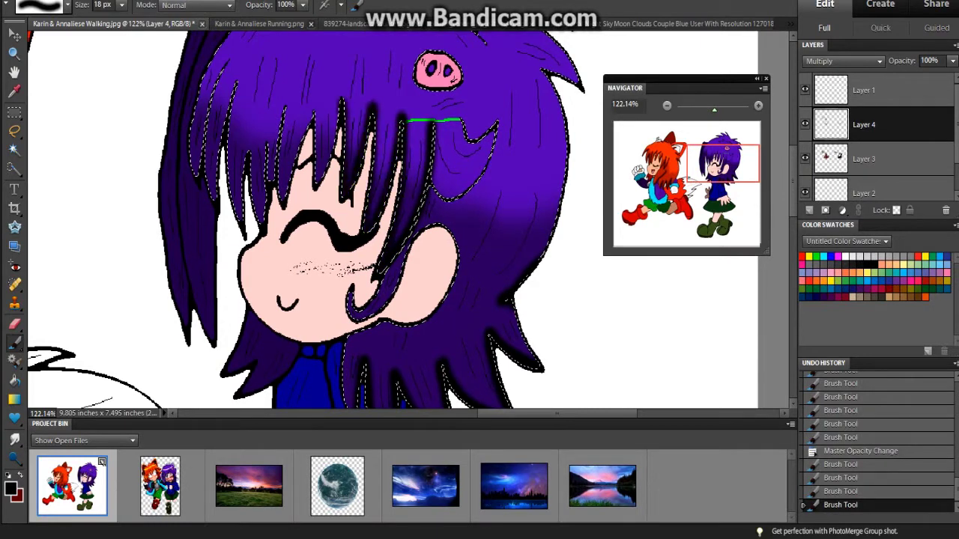
drag(285, 114, 282, 187)
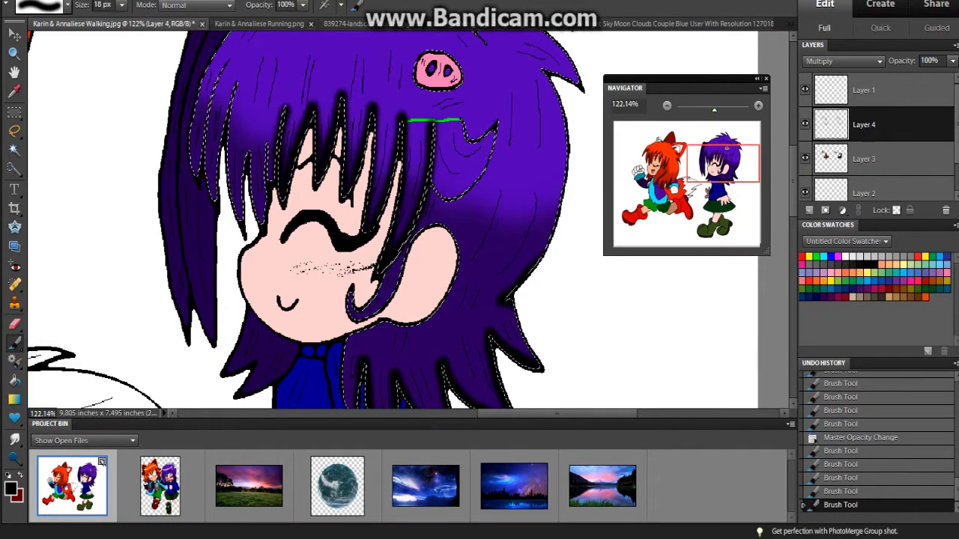
drag(246, 145, 244, 213)
drag(233, 76, 224, 142)
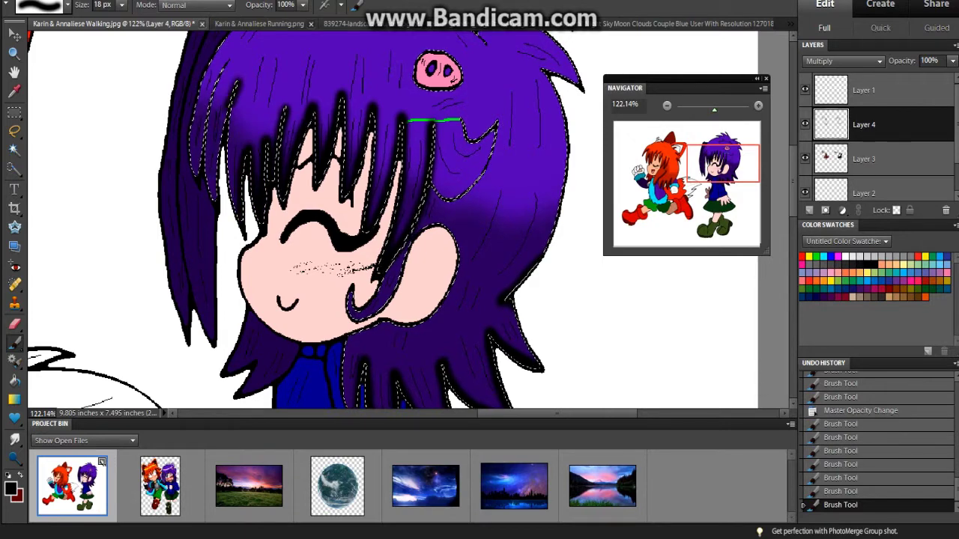
drag(218, 109, 213, 197)
Step: Shade the purple-haired girl's outer hair spikes and curled lock, then use a 13 px brush for the tuft on her crown
scroll(389, 217, up, 3)
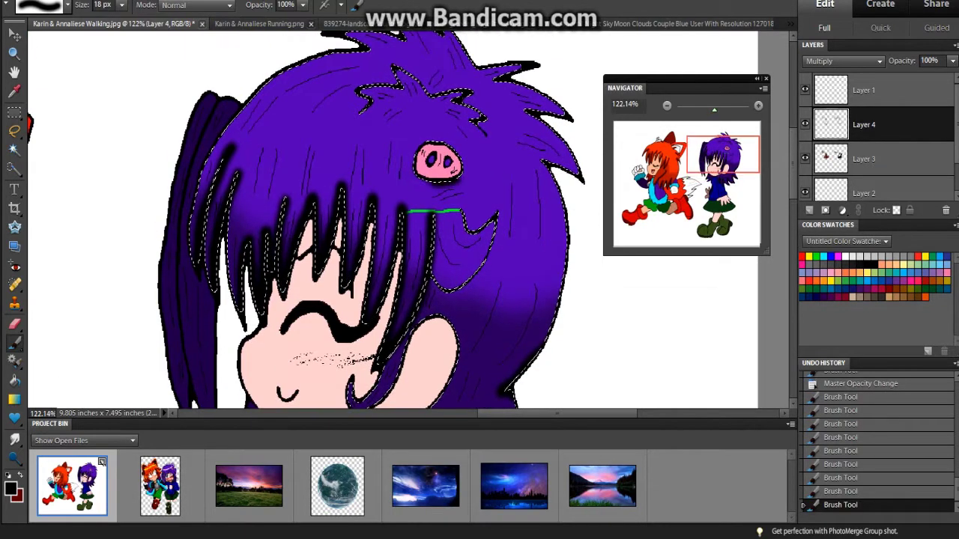
drag(536, 157, 578, 177)
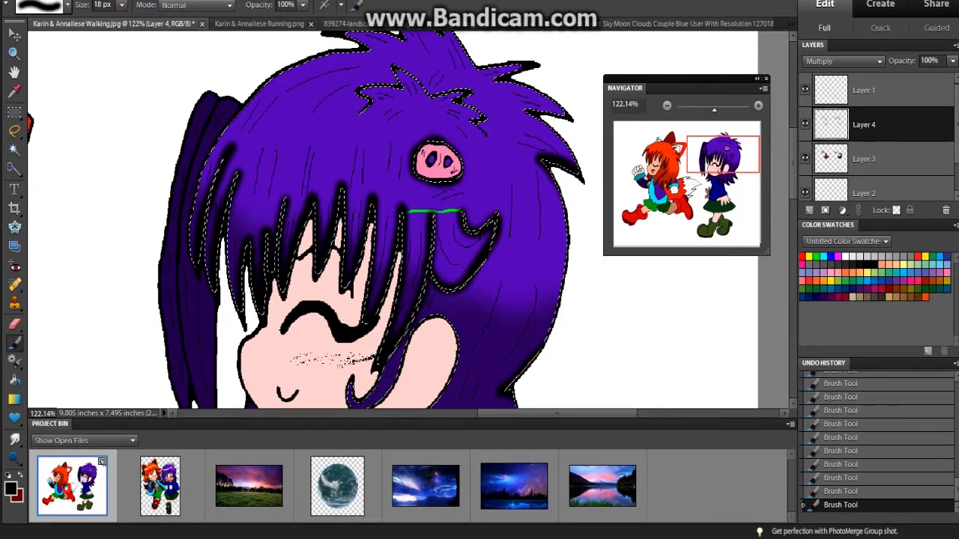
scroll(390, 217, up, 1)
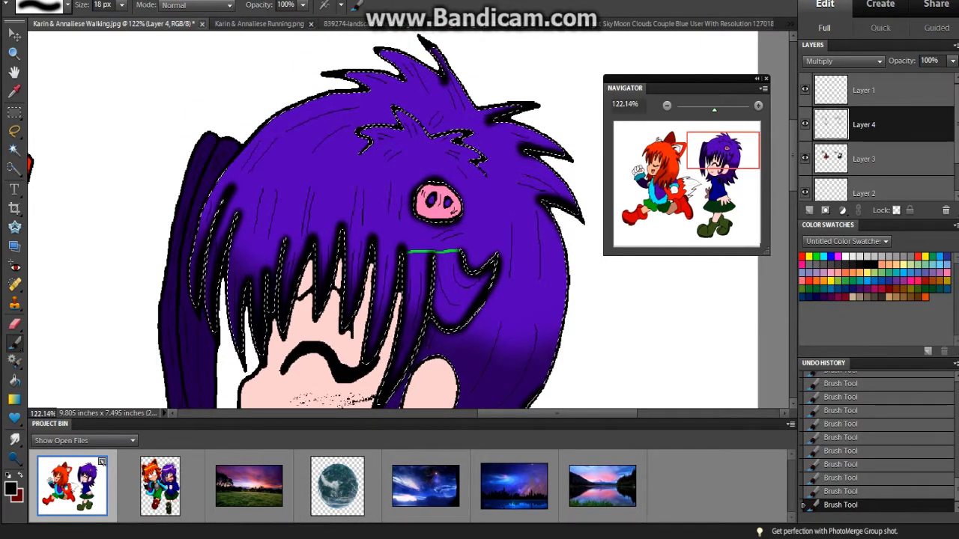
key(bracketleft)
key(bracketleft)
key(bracketleft)
key(bracketleft)
key(bracketleft)
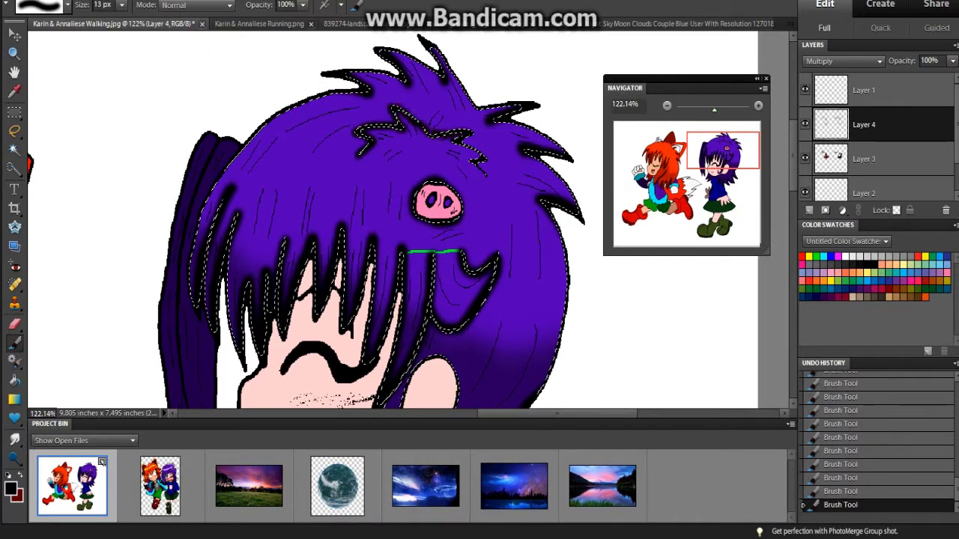
Step: Refine the purple-haired girl's hair selection with the Magic Wand on the Background layer, then return to the Brush on Layer 4
key(w)
click(869, 193)
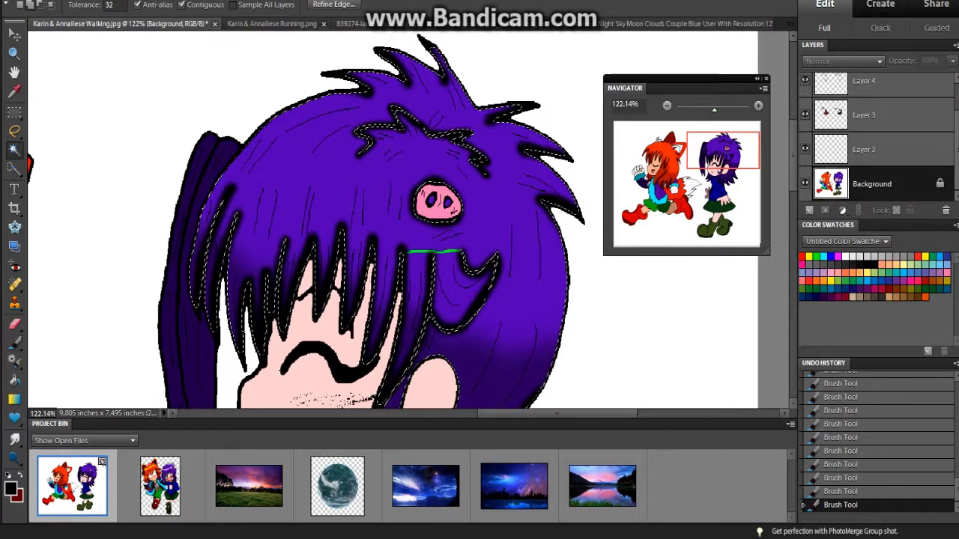
scroll(390, 217, up, 3)
key(b)
click(864, 80)
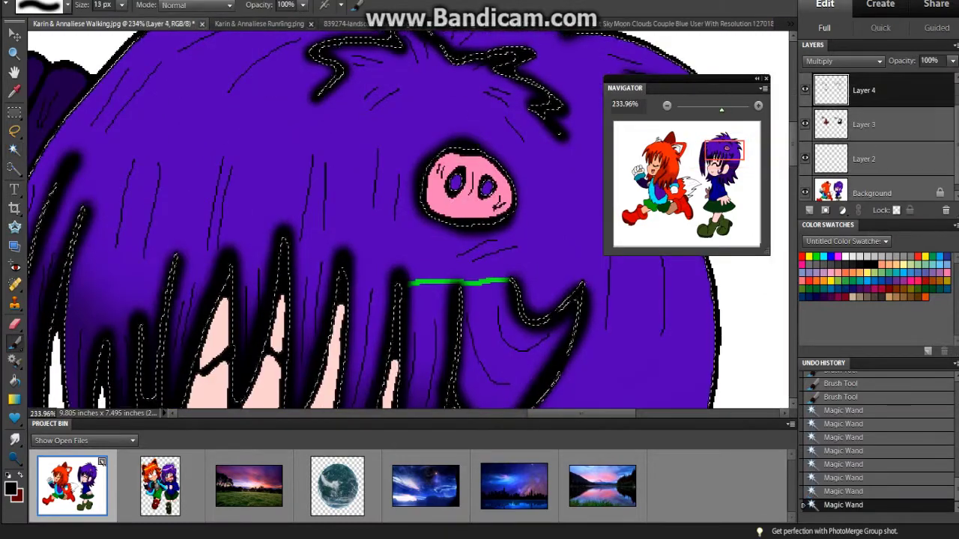
Step: Set Layer 4's opacity to 64%
scroll(389, 217, down, 3)
scroll(389, 217, left, 8)
click(952, 60)
drag(945, 76, 929, 76)
scroll(389, 217, right, 10)
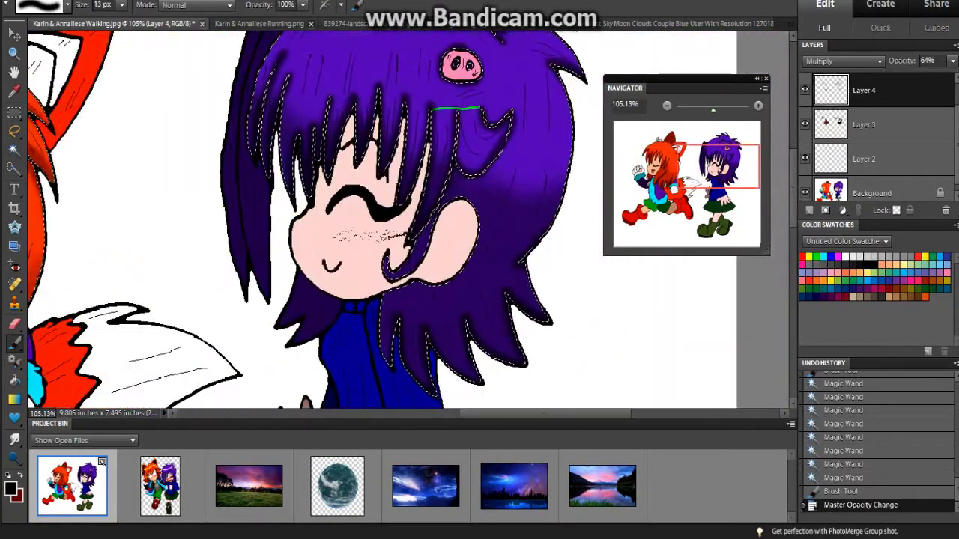
Step: Dodge a bright diagonal shine across the purple-haired girl's hair on the Background layer, using the Highlights range
scroll(390, 218, up, 2)
scroll(389, 217, right, 2)
key(o)
click(187, 5)
click(188, 18)
click(869, 193)
drag(454, 237, 509, 251)
click(187, 4)
click(187, 39)
drag(262, 143, 509, 253)
key(m)
key(ctrl+d)
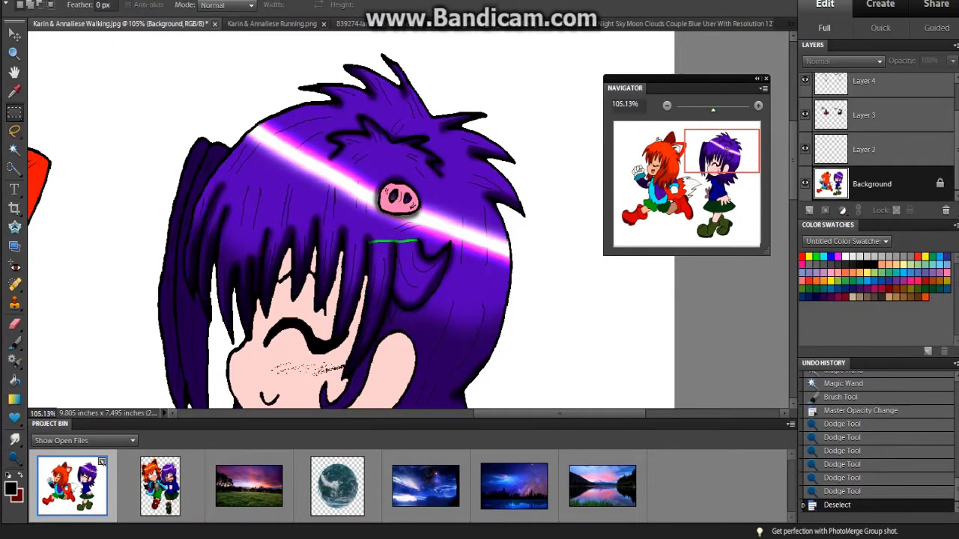
key(ctrl+z)
Step: Paint a curved yellow shine across the fox girl's hair with a 30 px brush and brighten it with the Dodge tool
scroll(352, 225, left, 10)
key(b)
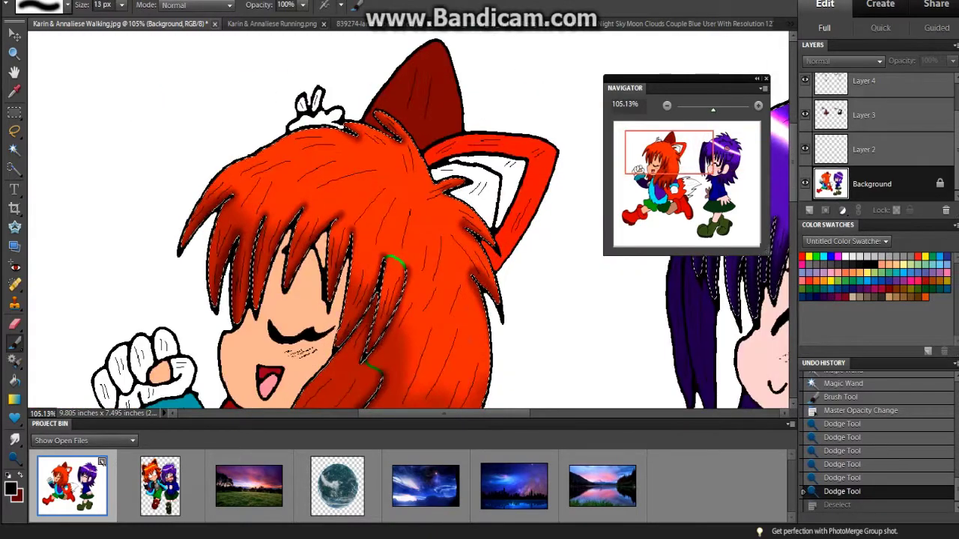
click(10, 489)
click(242, 419)
click(334, 240)
key(bracketright)
key(bracketright)
drag(283, 142, 334, 170)
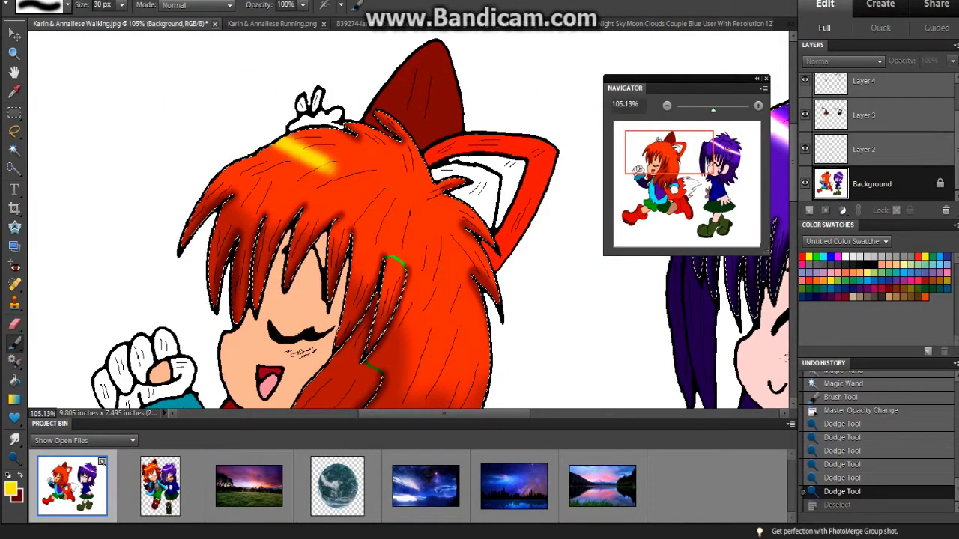
drag(433, 279, 487, 362)
key(o)
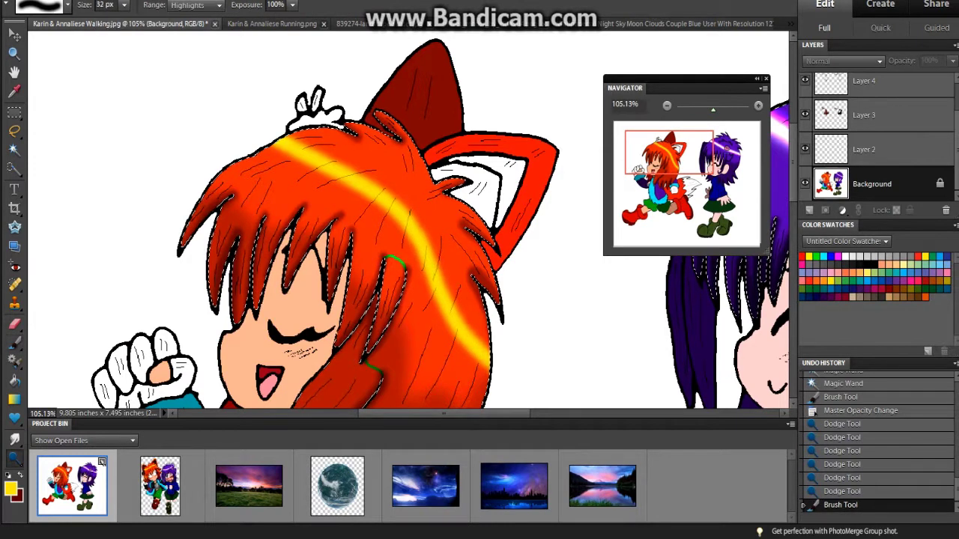
drag(442, 259, 472, 356)
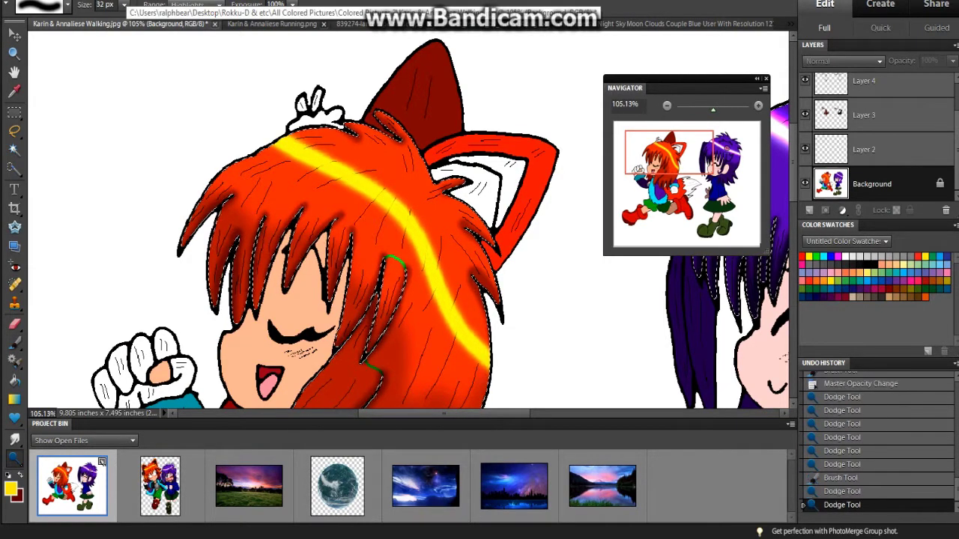
Step: Clear the selection and select the fox girl's fringe and back hair sections with the Magic Wand
key(w)
key(ctrl+d)
scroll(408, 225, down, 3)
click(352, 210)
shift+click(247, 68)
shift+click(199, 75)
shift+click(322, 165)
shift+click(172, 74)
Step: Brush black shadows along the edges of the fox girl's selected hair sections on Layer 2
key(b)
key(d)
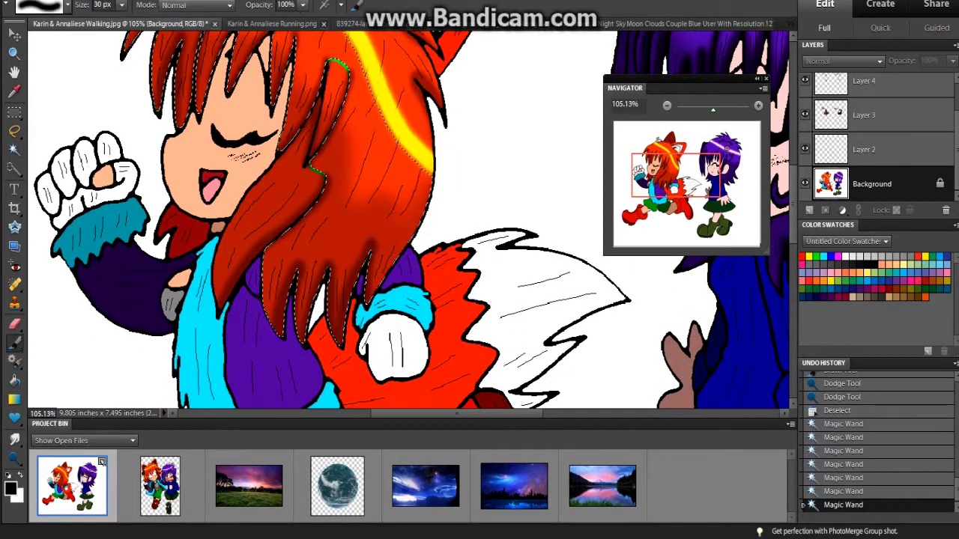
key(alt+bracketright)
drag(367, 82, 419, 164)
scroll(410, 221, up, 2)
Step: Select the fox girl's long front lock on the Background layer, shade it in black on Layer 2, and deselect
key(ctrl+d)
key(w)
key(alt+bracketleft)
click(270, 284)
key(b)
key(alt+bracketright)
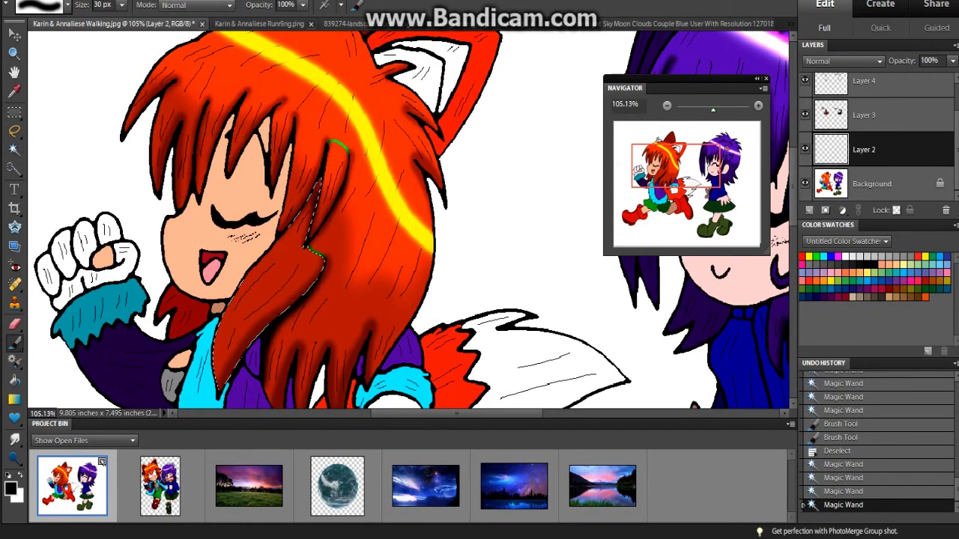
key(ctrl+d)
Step: Select the purple-haired girl's back hair on the Background layer and brush black shadows around her ear and curled lock on Layer 2
key(w)
key(alt+bracketleft)
scroll(410, 221, right, 5)
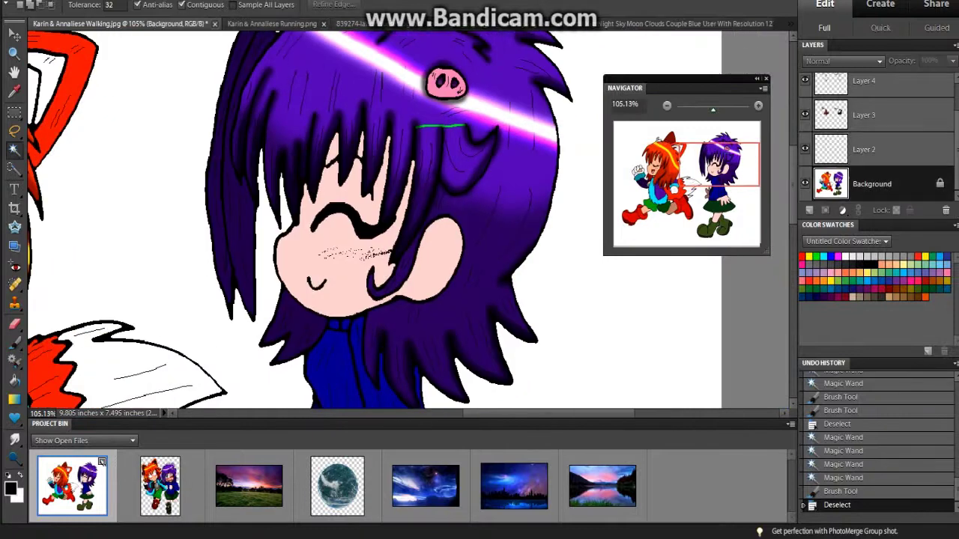
click(494, 224)
shift+click(337, 98)
key(b)
key(alt+bracketright)
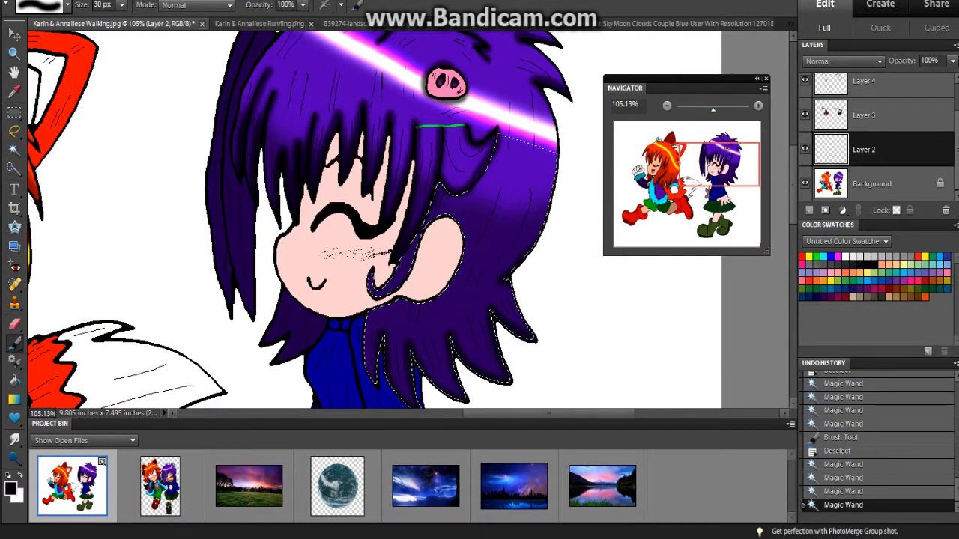
drag(457, 345, 502, 389)
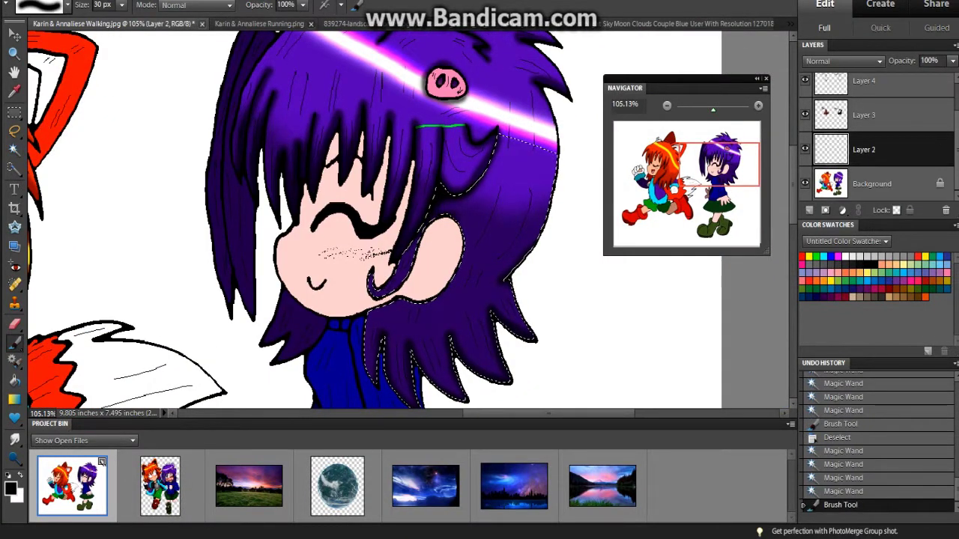
drag(373, 330, 453, 272)
key(ctrl+d)
key(m)
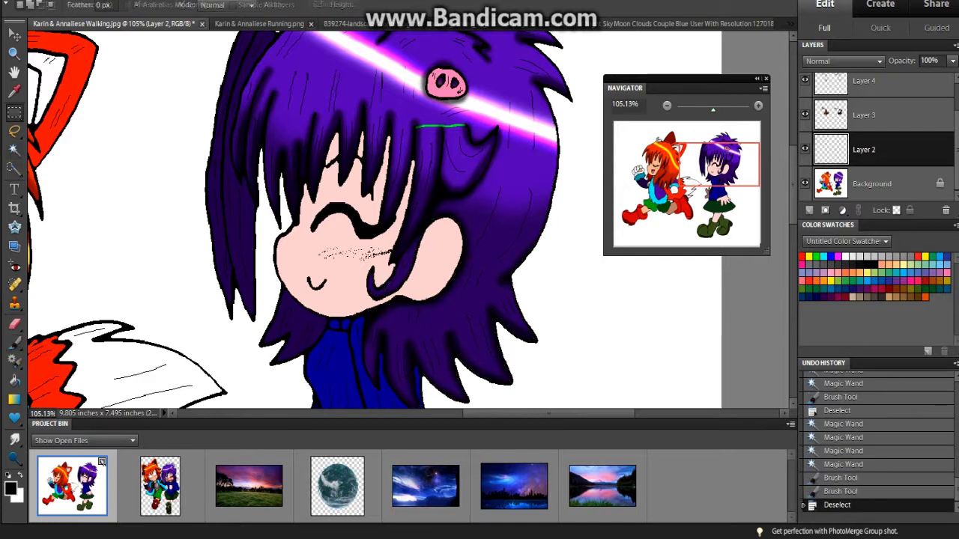
key(ctrl+z)
Step: Darken the purple-haired girl's back hair around the ear with the Burn tool, make the Background layer active, and deselect
key(o)
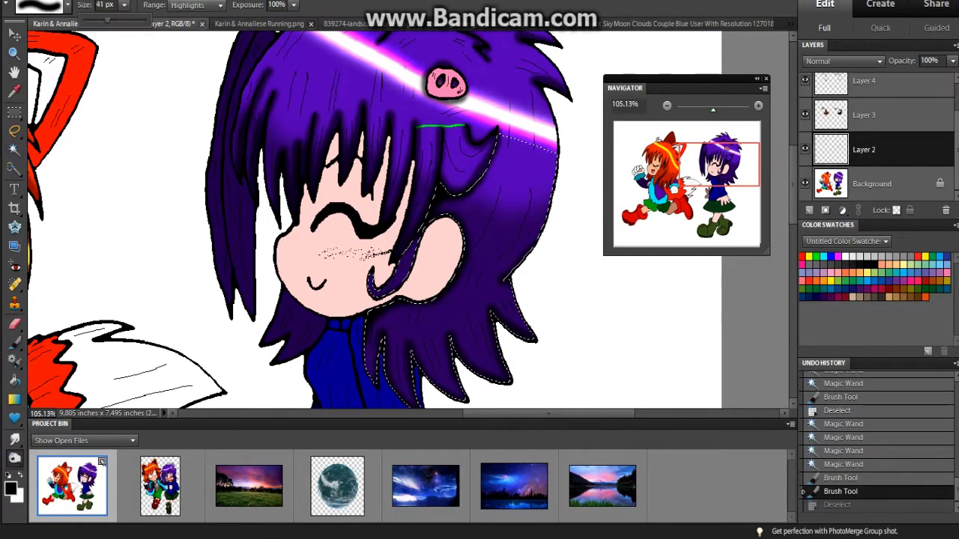
drag(375, 217, 420, 292)
click(871, 184)
key(ctrl+d)
Step: Select the purple-haired girl's short pointed lock above the ear on the Background layer and erase Layer 4's shading inside it
key(w)
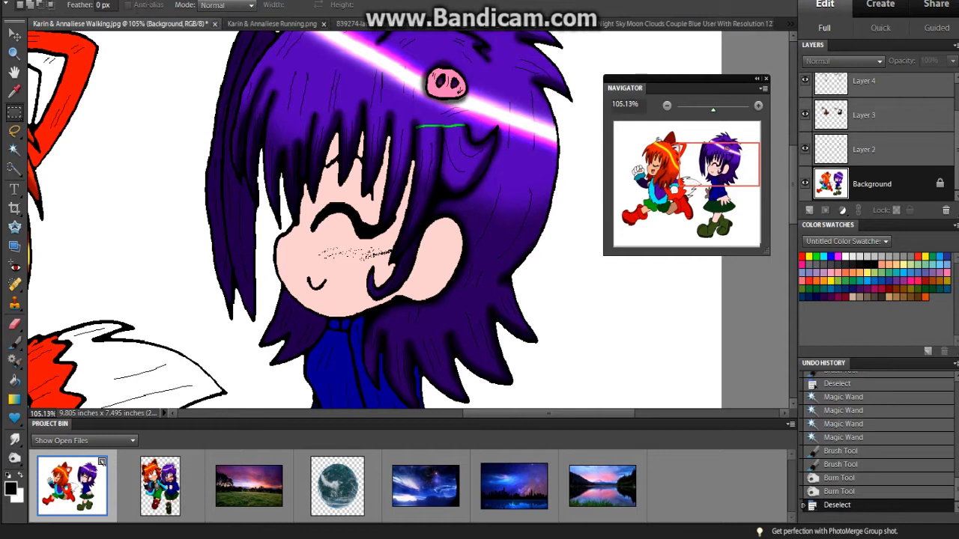
scroll(374, 217, up, 2)
click(464, 224)
click(479, 213)
click(457, 240)
click(472, 224)
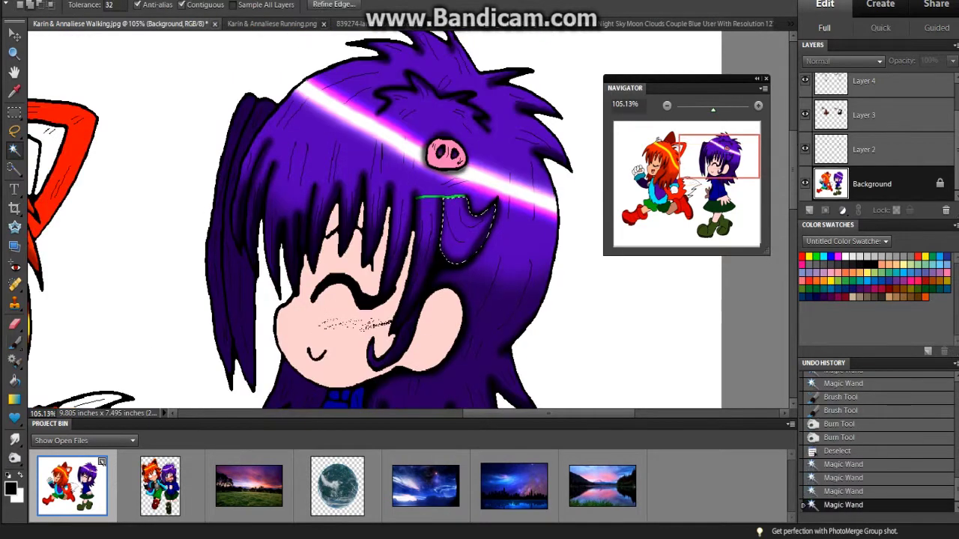
key(e)
click(179, 5)
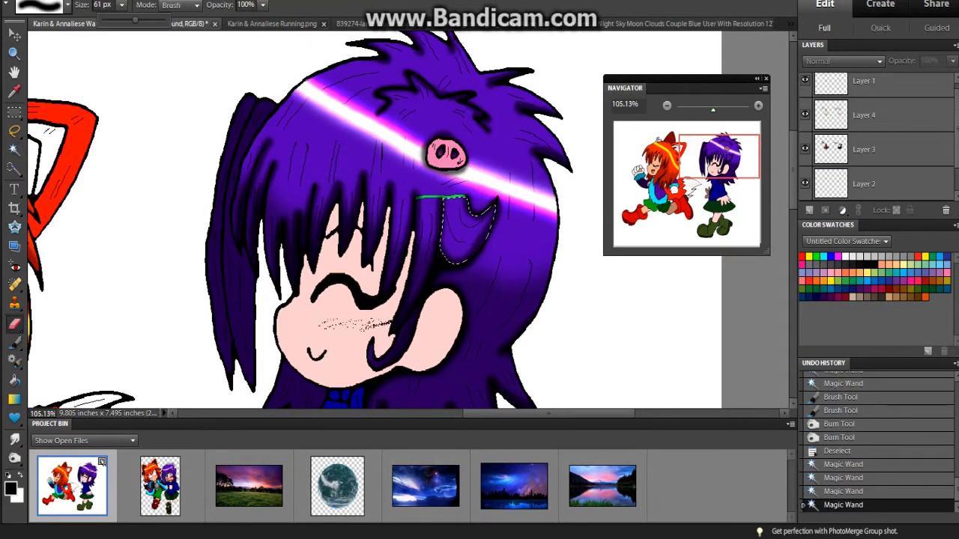
click(869, 115)
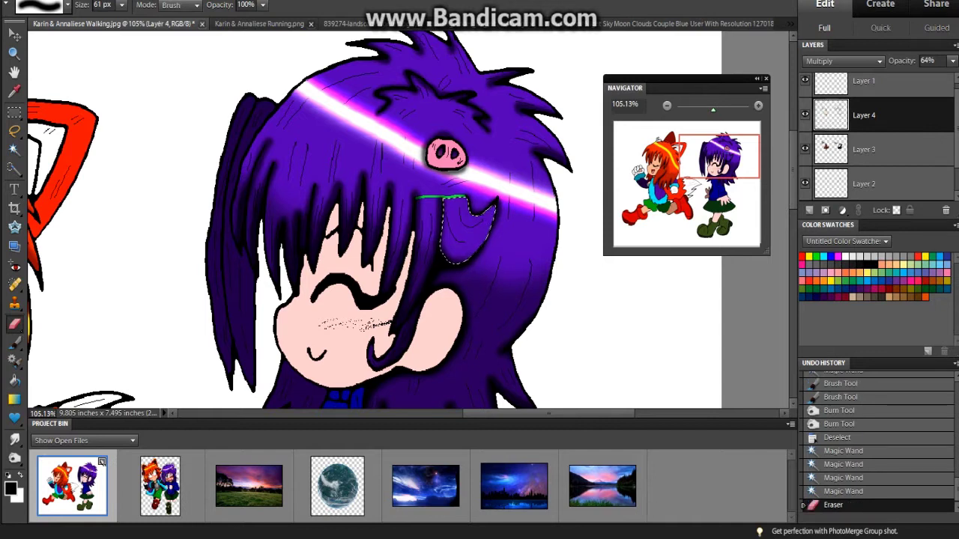
Step: Create a new layer above Layer 4, brush a white shine along the selected lock's outer edge, and deselect
key(x)
key(b)
key(ctrl+shift+alt+n)
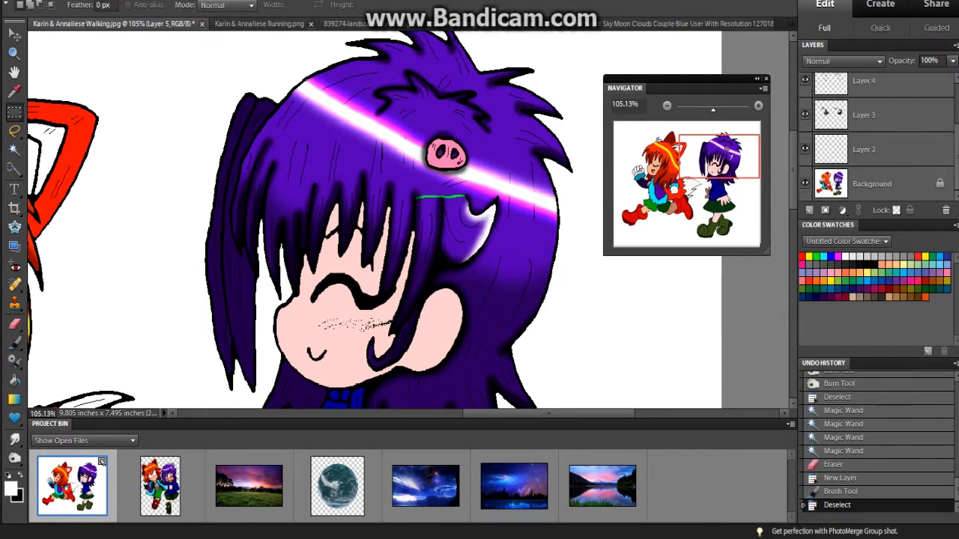
Step: Select the long strand in front of the purple-haired girl's ear, brush a white shine along it on Layer 5, and deselect
click(416, 263)
click(864, 124)
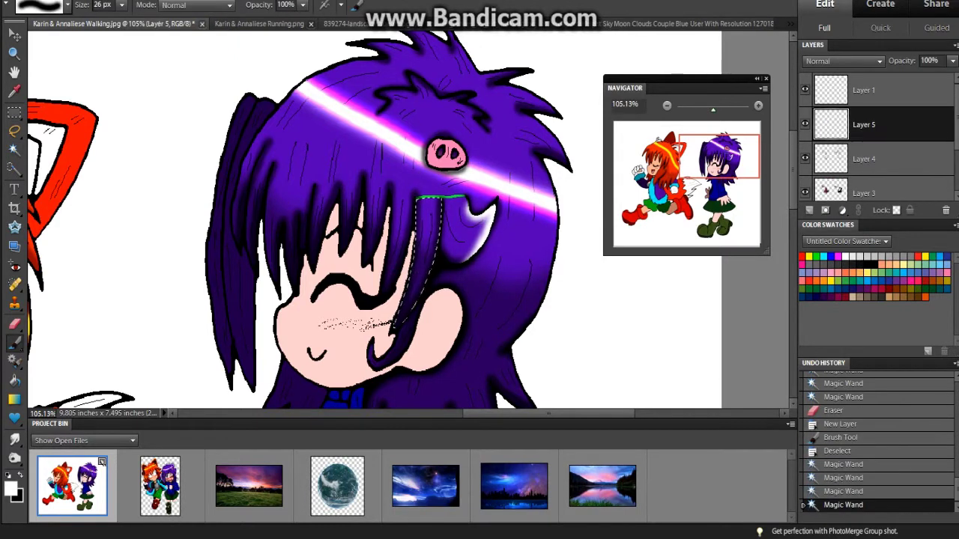
key(w)
key(ctrl+d)
scroll(374, 217, down, 2)
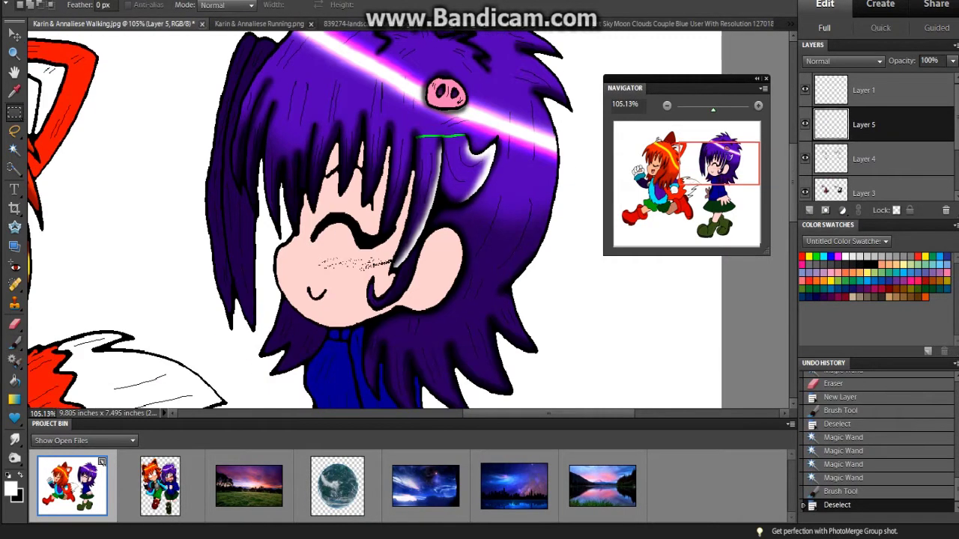
Step: Select the purple-haired girl's inner ponytail strand and the hair below her chin on the Background layer, and ready a black brush on Layer 4
key(alt+[)
key(alt+[)
key(alt+[)
key(alt+[)
click(238, 240)
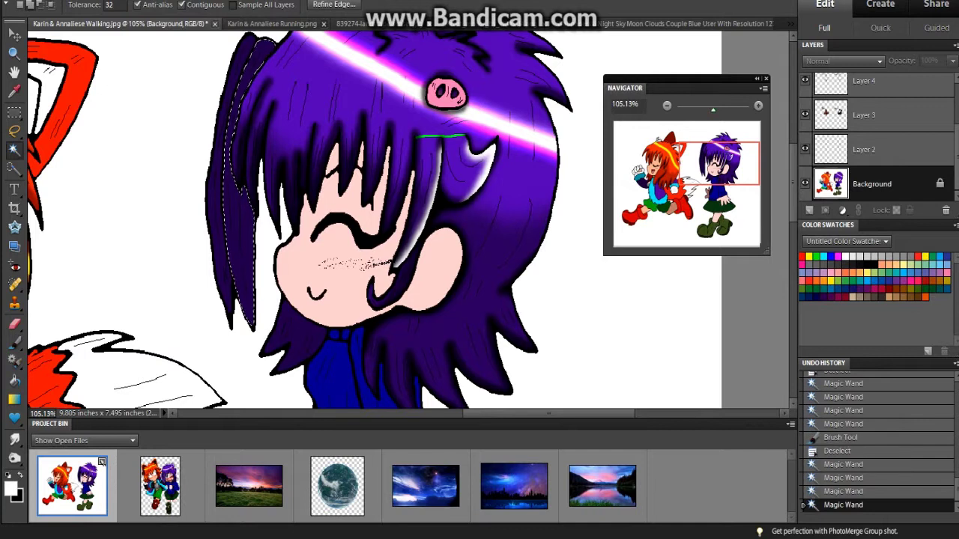
key(b)
key(x)
key(alt+])
key(alt+])
key(alt+])
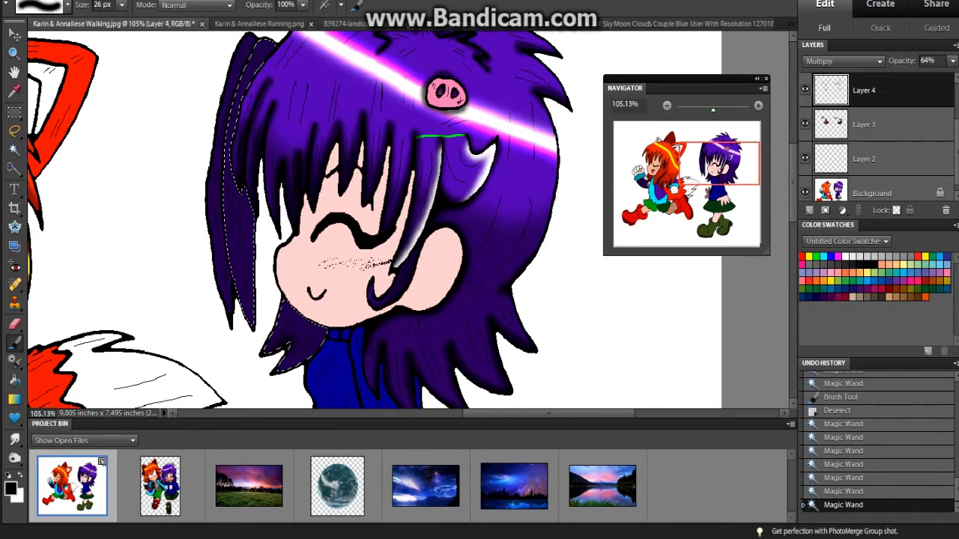
Step: Brush black shadows over the selected ponytail strand and under-chin hair, continuing on Layer 3 with a 47 px brush
drag(241, 83, 246, 270)
key(alt+[)
key(bracketright)
key(bracketright)
key(bracketright)
drag(300, 310, 299, 341)
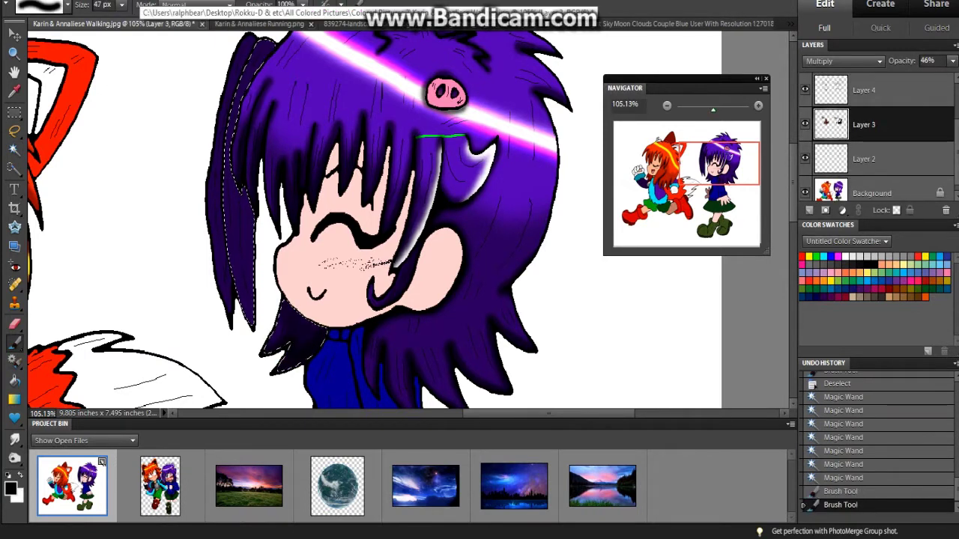
drag(240, 251, 241, 322)
Step: Reduce the brush to 23 px and deepen the selected hair's black shadows on Layer 2
key(bracketleft)
key(bracketleft)
key(bracketleft)
key(bracketleft)
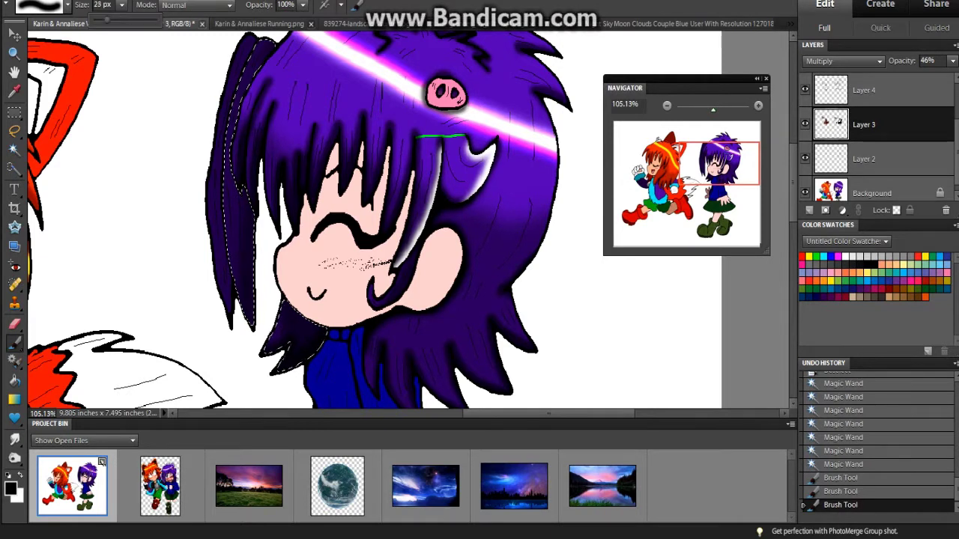
key(alt+[)
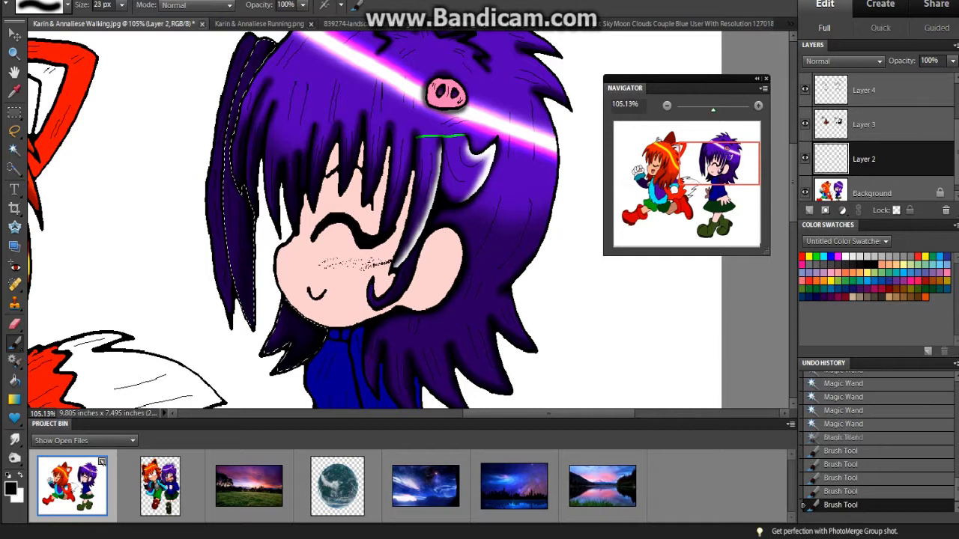
Step: Sample the bright purple hair colour, brush it over the inner ponytail strand on Layer 2, and deselect
key(i)
scroll(412, 221, up, 1)
key(b)
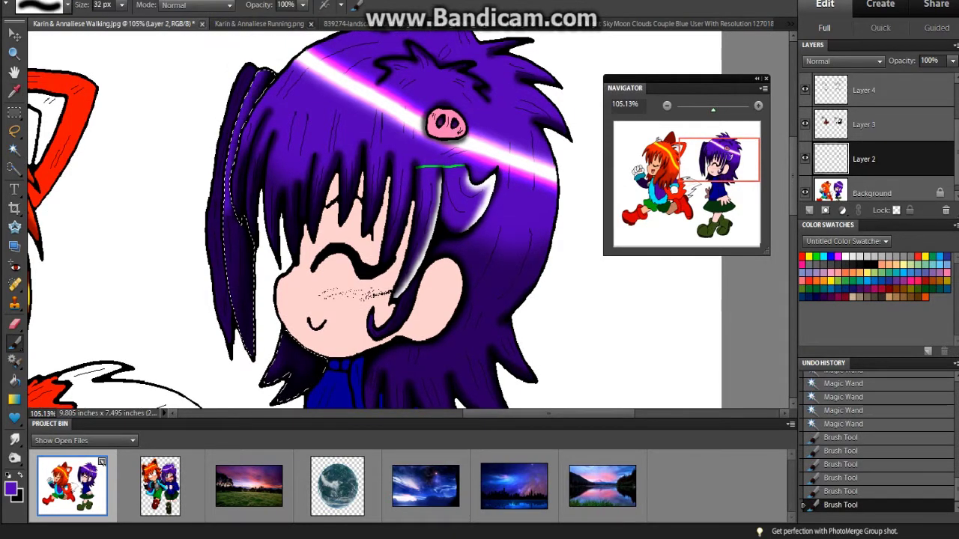
key(m)
key(ctrl+d)
Step: Select the purple-haired girl's outer ponytail strand on the Background layer and brush bright purple along it on Layer 2
click(223, 173)
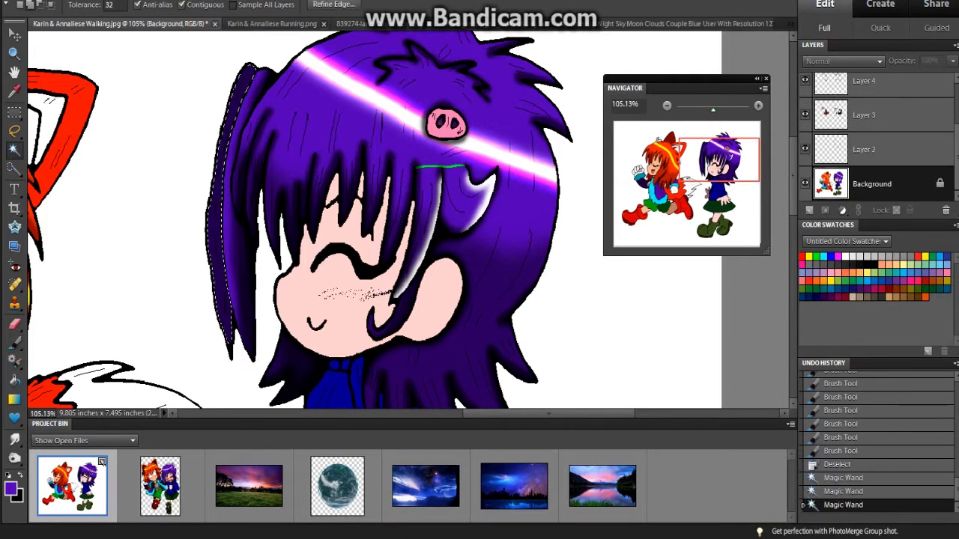
click(222, 307)
key(b)
click(864, 149)
drag(213, 202, 225, 337)
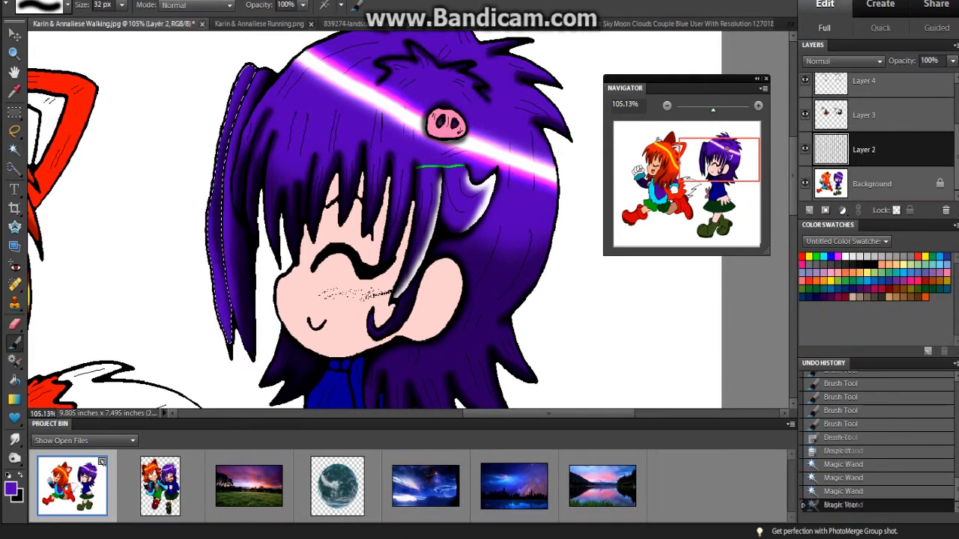
key(a)
click(233, 165)
click(225, 299)
click(240, 225)
key(ctrl+z)
key(ctrl+z)
key(ctrl+z)
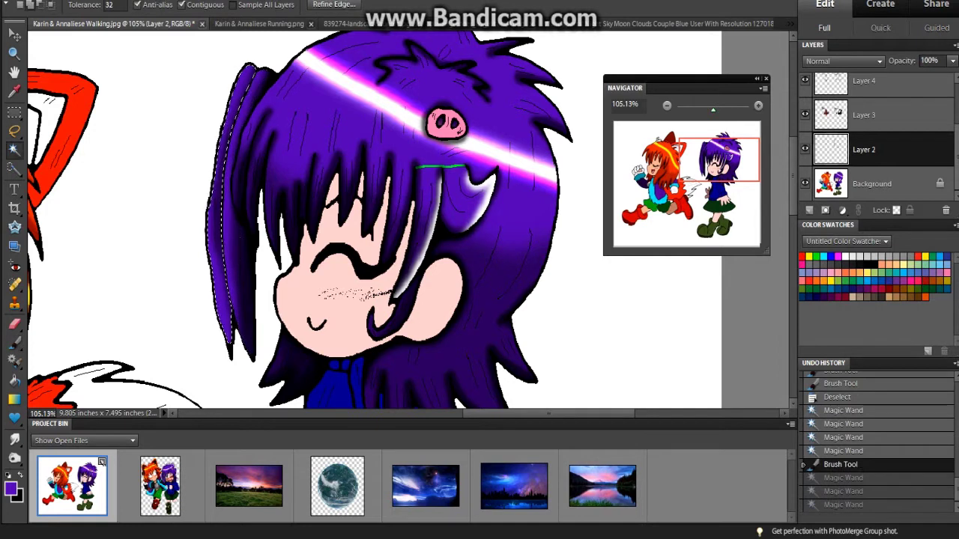
Step: Brush black shadows on the outer ponytail strand on Layer 2, deselect, and make the Background layer active
key(b)
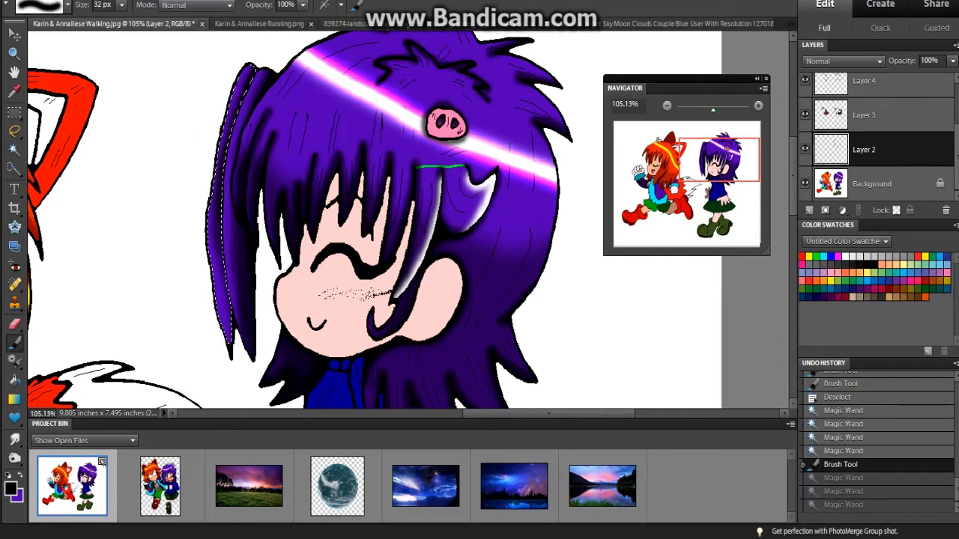
key(ctrl+d)
key(a)
click(871, 183)
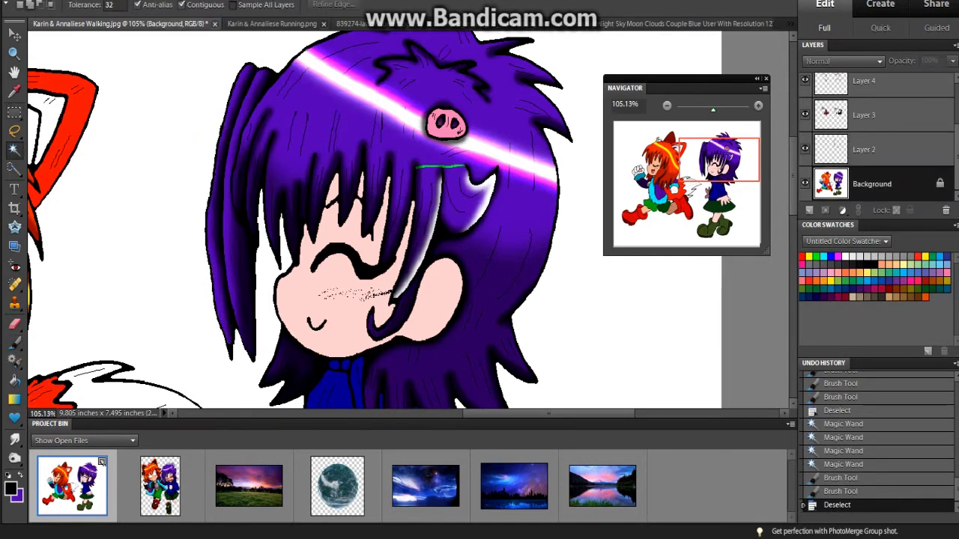
Step: Select the white inner areas of the fox girl's ear and fill them with black
mouse_move(718, 159)
mouse_down()
mouse_move(684, 171)
mouse_move(664, 165)
mouse_move(665, 156)
mouse_up()
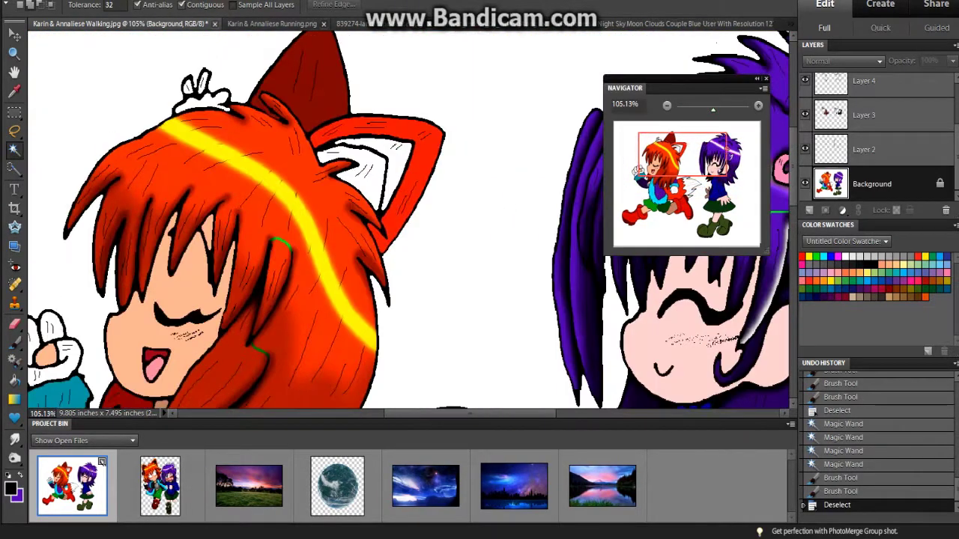
click(374, 173)
click(337, 147)
key(k)
click(375, 172)
click(337, 147)
Step: Add a soft grey highlight inside the black ear with the Dodge and Burn tools, touch up the edges with black, and deselect
key(o)
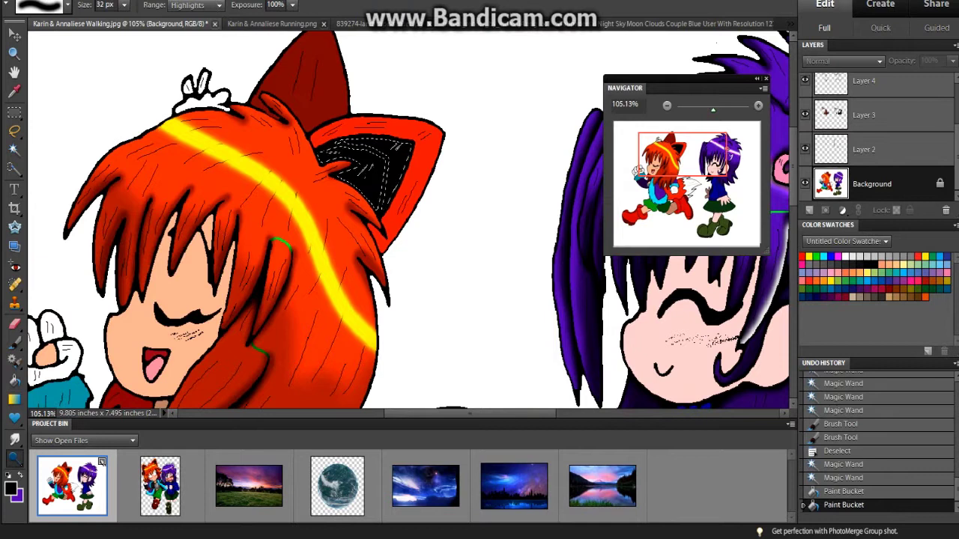
mouse_move(375, 150)
mouse_down()
mouse_move(345, 168)
mouse_move(375, 169)
mouse_move(378, 146)
mouse_up()
key(o)
key(b)
drag(322, 154, 408, 142)
key(ctrl+d)
key(w)
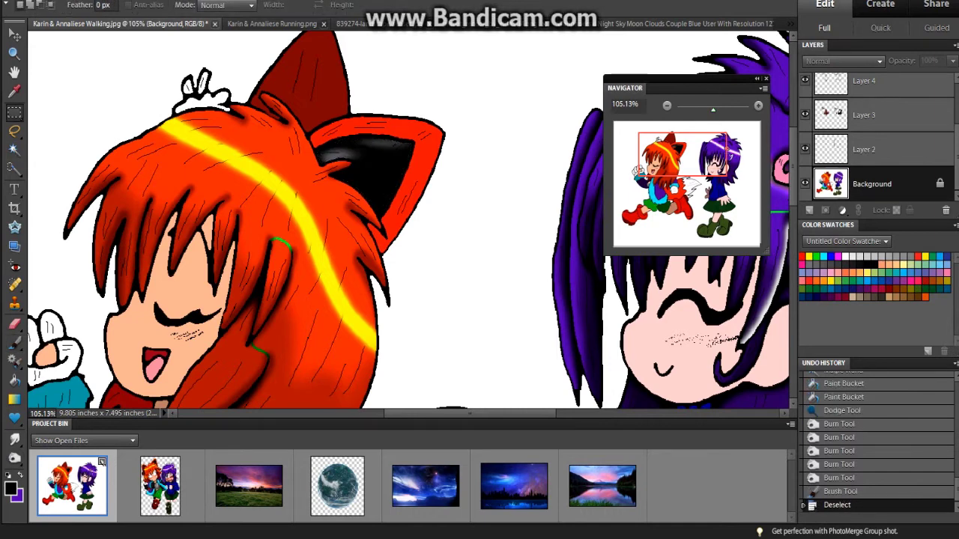
Step: Select the dark red upper part of the fox girl's mouth, shade it with the black brush, and deselect
drag(683, 155, 662, 172)
key(b)
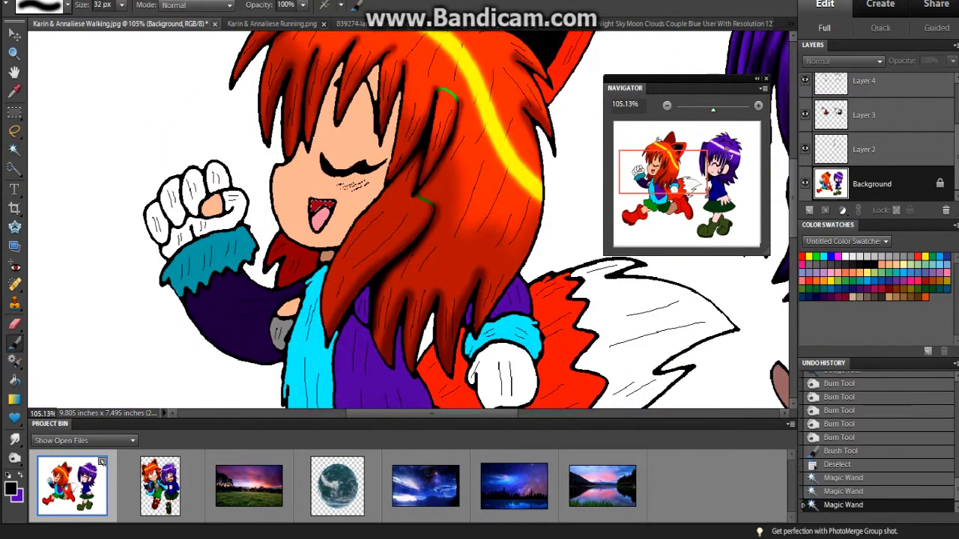
key(w)
key(ctrl+d)
Step: Select the fox girl's tongue, lighten it with the Dodge tool, brush a dark shadow on it, and deselect
click(318, 218)
click(318, 218)
click(318, 219)
click(319, 219)
key(o)
click(321, 218)
click(321, 219)
key(b)
key(w)
key(ctrl+d)
Step: Select the fox girl's front leg, neck and arm skin, and create a new layer above Layer 4 with Multiply blending
click(321, 219)
click(321, 219)
click(321, 218)
click(320, 219)
scroll(396, 225, down, 5)
key(b)
key(alt+bracketright)
key(alt+bracketright)
key(alt+bracketright)
key(ctrl+shift+alt+n)
click(843, 60)
click(831, 123)
Step: Brush skin-toned shadows over the fox girl's selected front leg and arm skin on Layer 6
drag(213, 322, 273, 280)
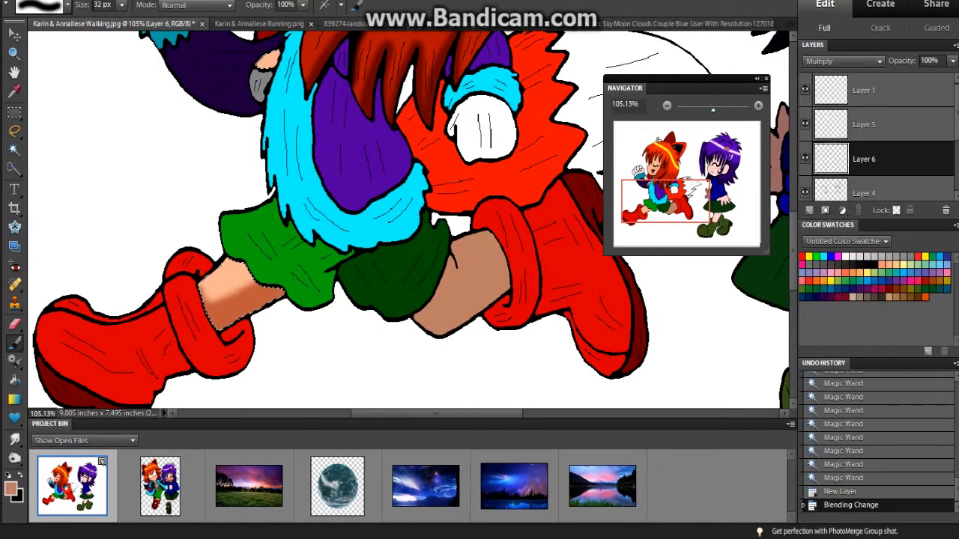
drag(217, 288, 269, 262)
click(648, 182)
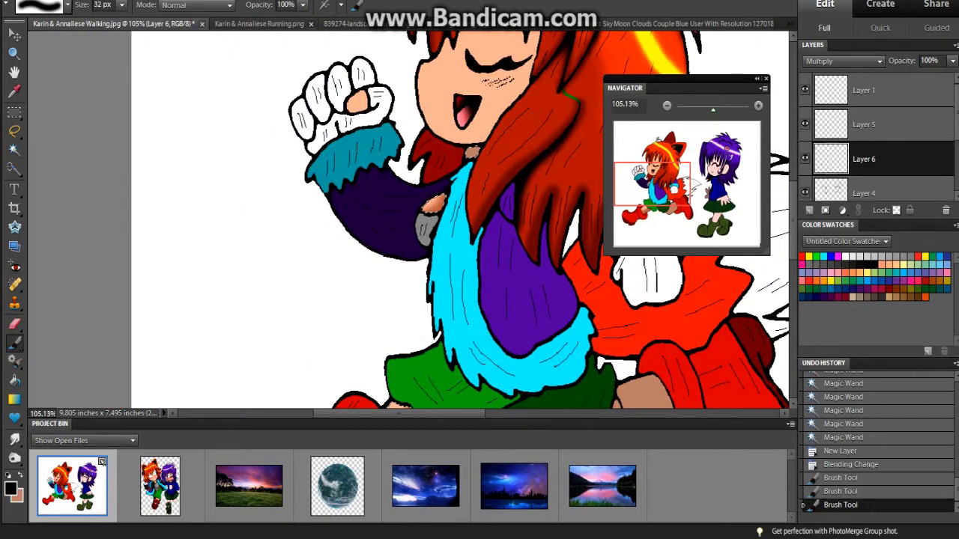
Step: Brush black shadows with a 23 px brush along the edges of the selected neck, arm and front leg on Layer 2, and deselect
key(bracketleft)
key(alt+bracketleft)
key(alt+bracketleft)
key(alt+bracketleft)
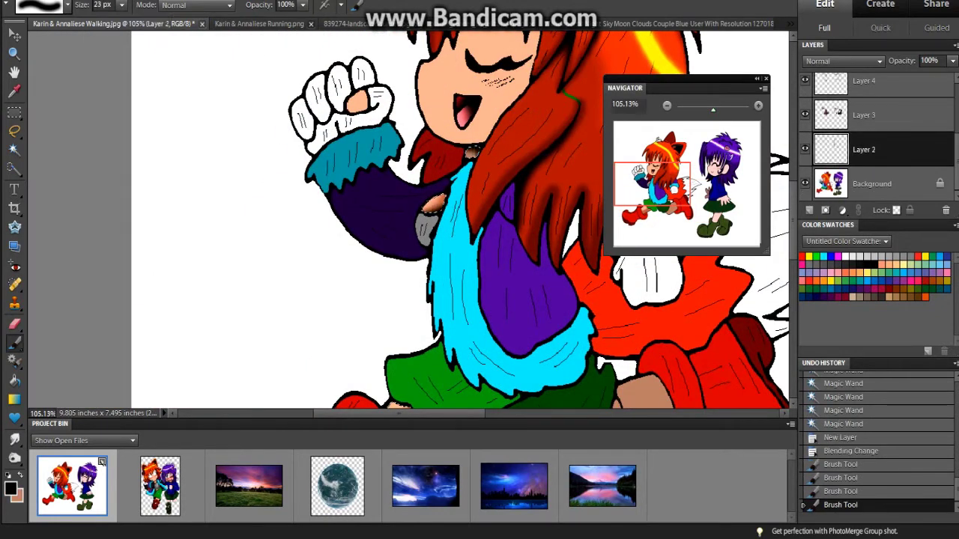
click(654, 201)
drag(322, 330, 401, 273)
drag(385, 314, 403, 302)
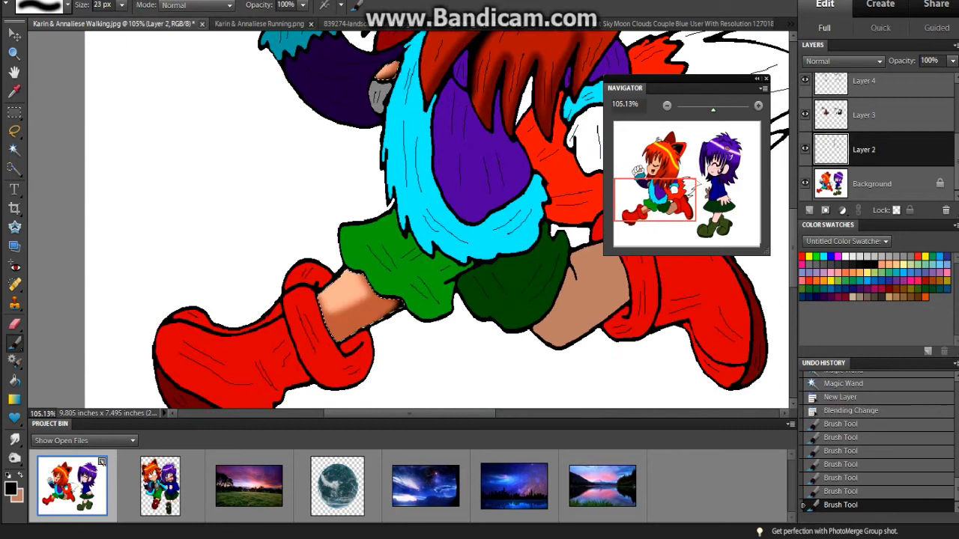
click(659, 187)
key(w)
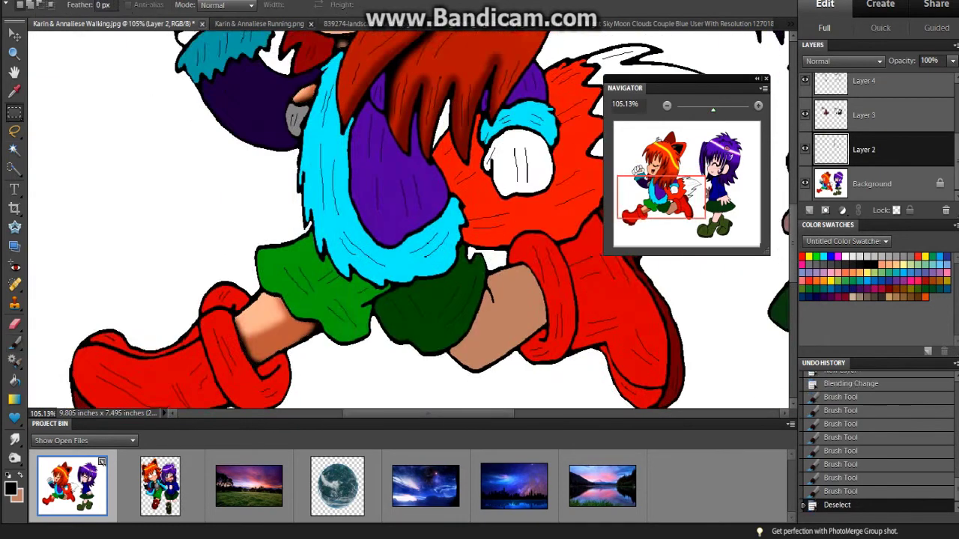
Step: Select the fox girl's rear leg on the Background layer and brush skin-toned shadows around the knee on Layer 6
click(872, 184)
key(ctrl+d)
click(509, 314)
key(b)
alt+click(489, 290)
key(alt+bracketright)
key(alt+bracketright)
key(alt+bracketright)
key(alt+bracketright)
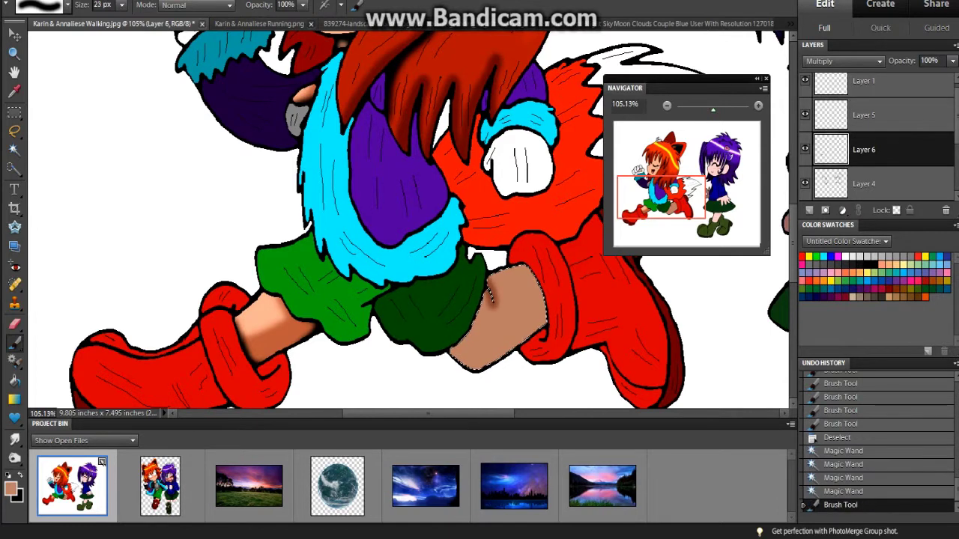
drag(479, 299, 516, 337)
drag(465, 329, 524, 352)
Step: Brush black shadows along the edges of the rear leg on Layer 2 and deselect
key(alt+bracketleft)
key(alt+bracketleft)
key(alt+bracketleft)
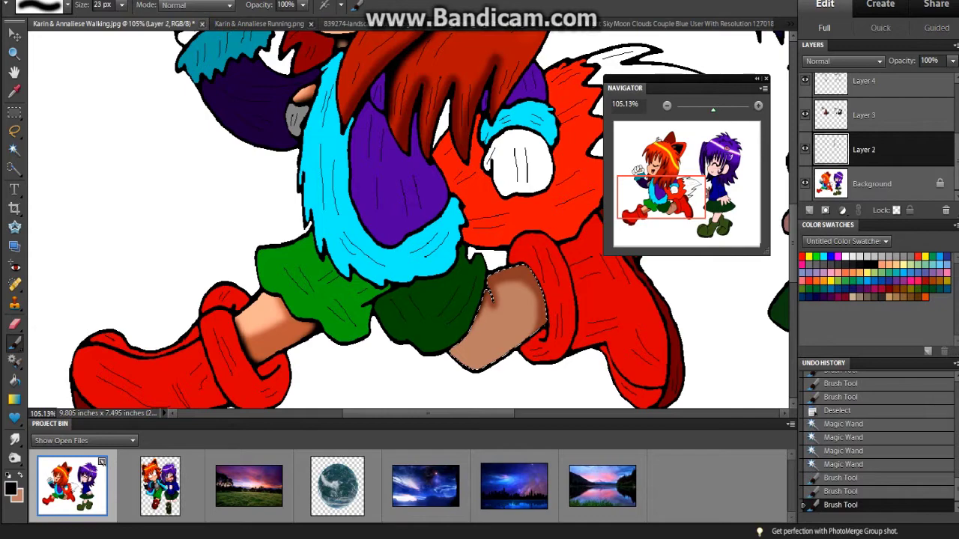
drag(487, 285, 517, 352)
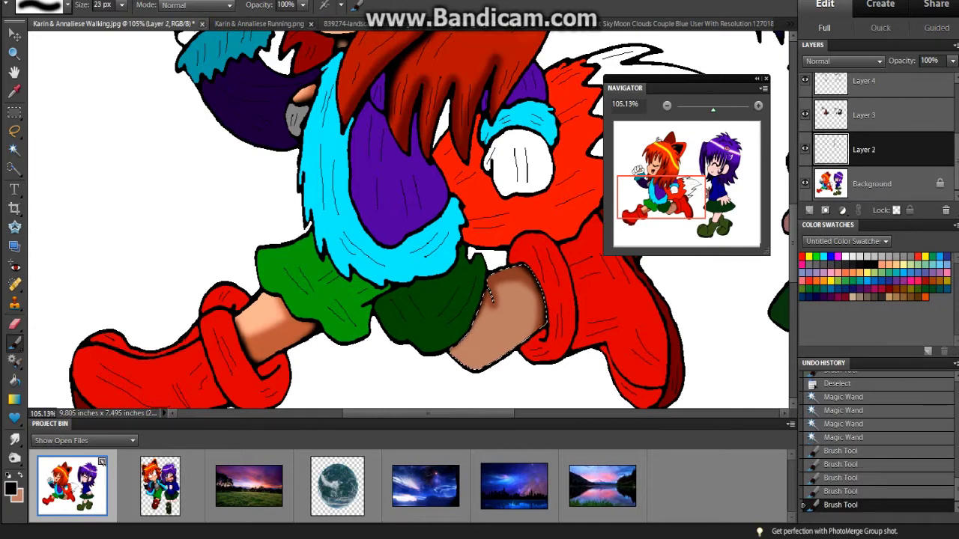
scroll(408, 221, left, 3)
scroll(408, 221, down, 1)
key(w)
key(ctrl+d)
Step: Select the fox girl's face skin on the Background layer and brush skin-toned shadows under the bangs and along the cheek on Layer 6
key(alt+bracketleft)
scroll(408, 221, up, 6)
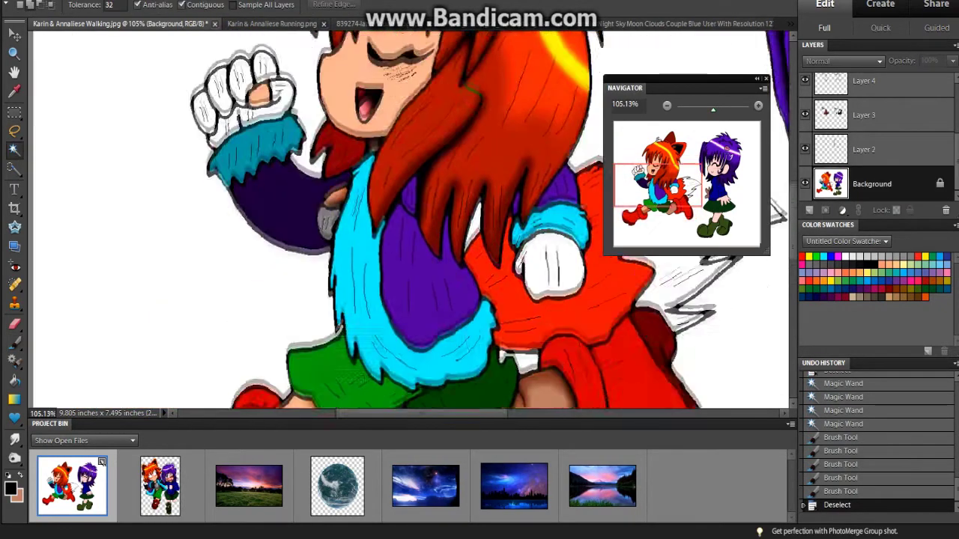
click(359, 164)
shift+click(408, 172)
shift+click(420, 143)
shift+click(404, 187)
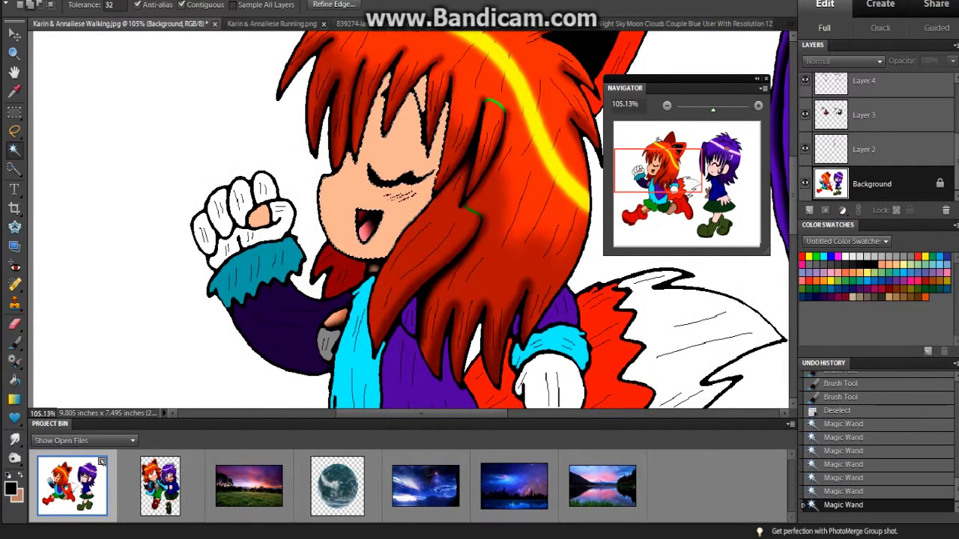
key(b)
key(alt+bracketright)
key(alt+bracketright)
key(alt+bracketright)
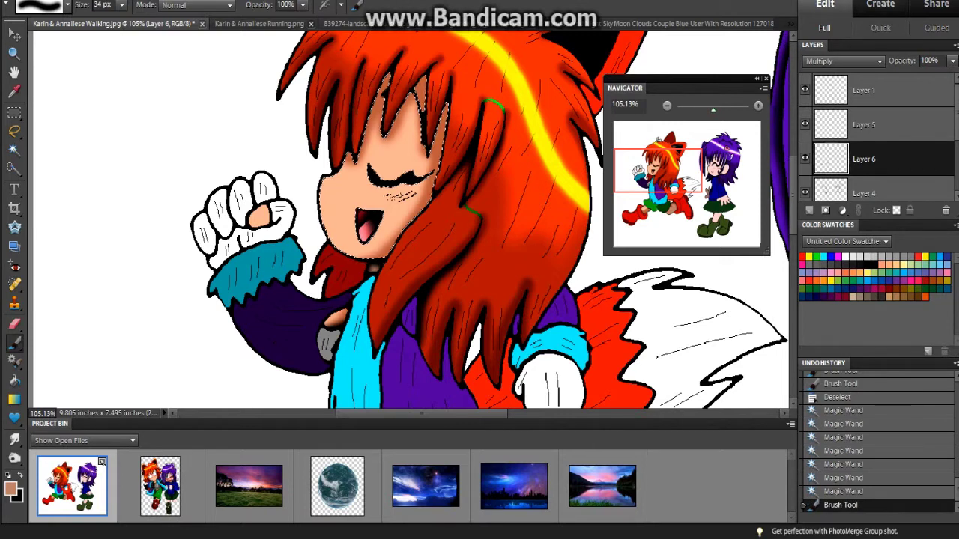
Step: Add the fox girl's thumb skin to the selection on the Background layer and brush skin-toned shadows over it on Layer 6
scroll(487, 225, up, 1)
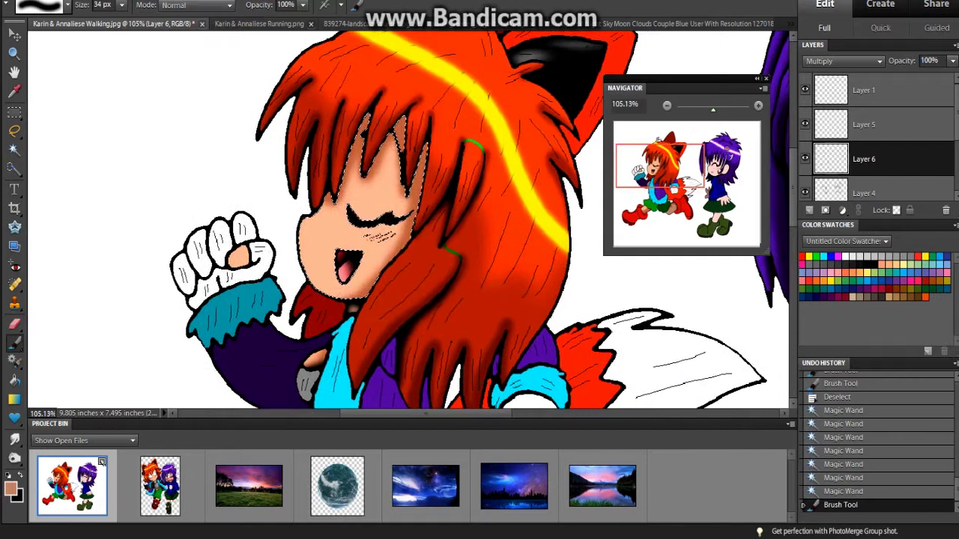
key(alt+bracketleft)
key(alt+bracketleft)
key(alt+bracketleft)
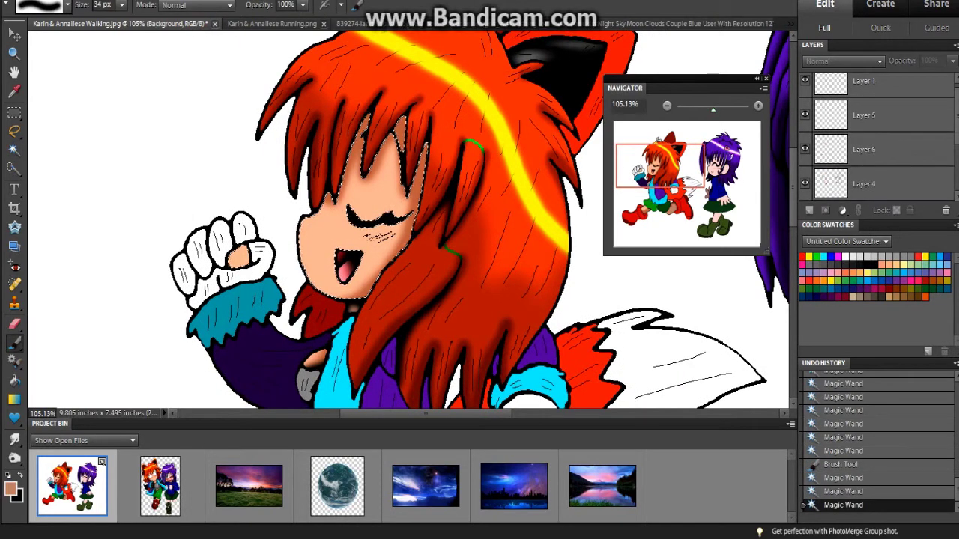
key(alt+bracketright)
key(alt+bracketright)
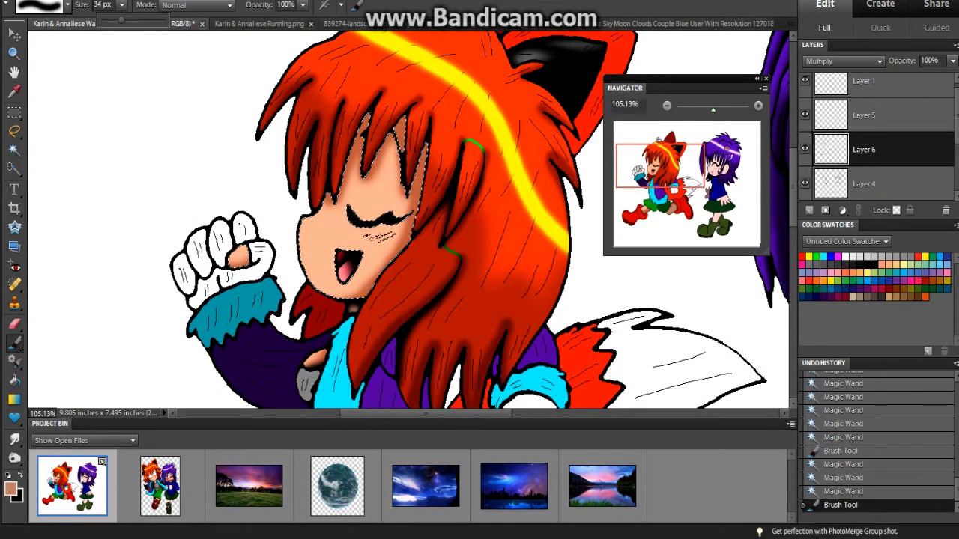
Step: Brush black shadows along the edges of the fox girl's selected face and thumb on Layer 2
key(alt+bracketleft)
key(alt+bracketleft)
key(alt+bracketleft)
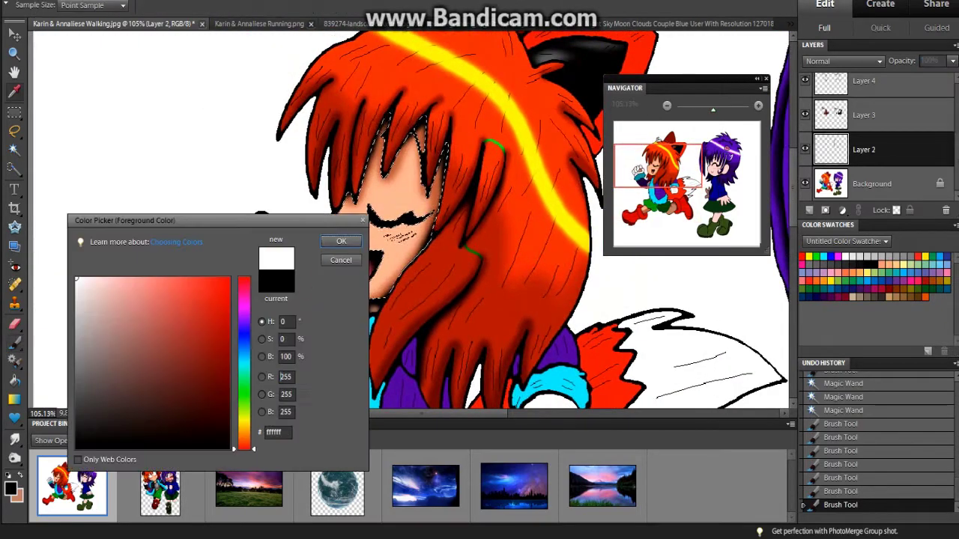
key(x)
Step: Create a Soft Light layer above Layer 5 and brush white highlights on the fox girl's selected skin
key(alt+bracketright)
key(alt+bracketright)
key(alt+bracketright)
key(alt+bracketright)
key(Return)
key(ctrl+shift+alt+n)
click(842, 61)
click(824, 248)
click(258, 263)
Step: Select the purple-haired girl's face and ear skin on the Background layer and brush white highlights on Layer 7 with a 28 px brush
scroll(411, 225, down, 5)
key(w)
scroll(449, 224, up, 5)
scroll(450, 224, right, 8)
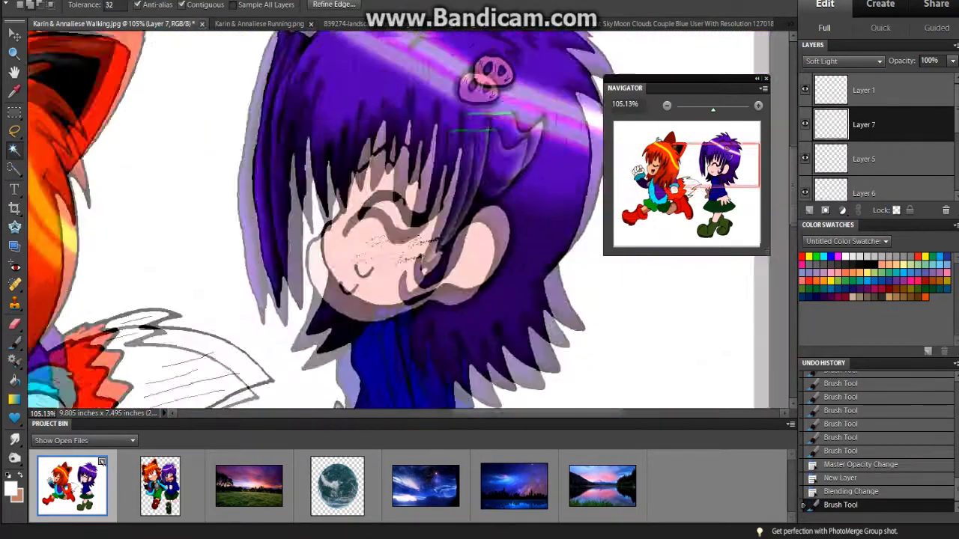
key(alt+comma)
shift+click(389, 299)
shift+click(419, 314)
shift+click(457, 292)
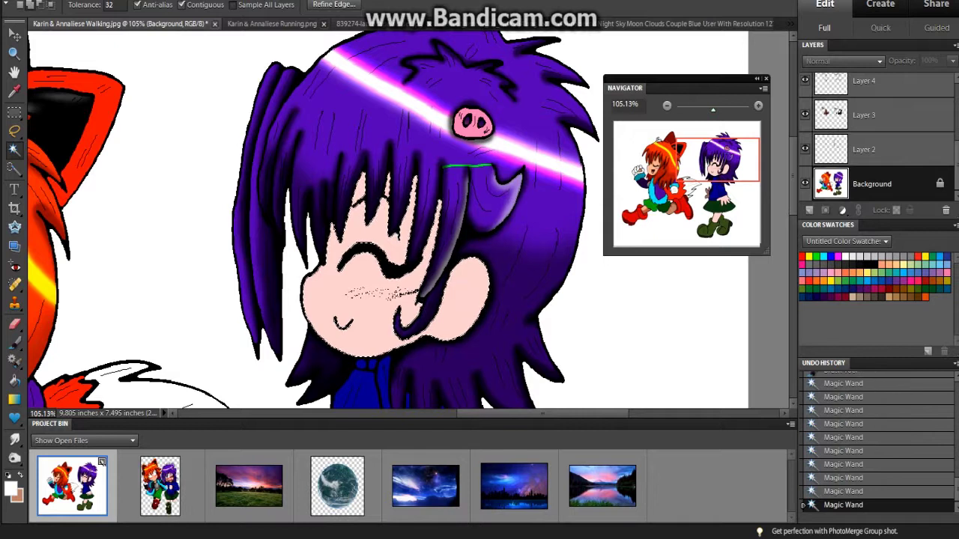
shift+click(344, 340)
key(b)
key(alt+period)
drag(449, 292, 352, 330)
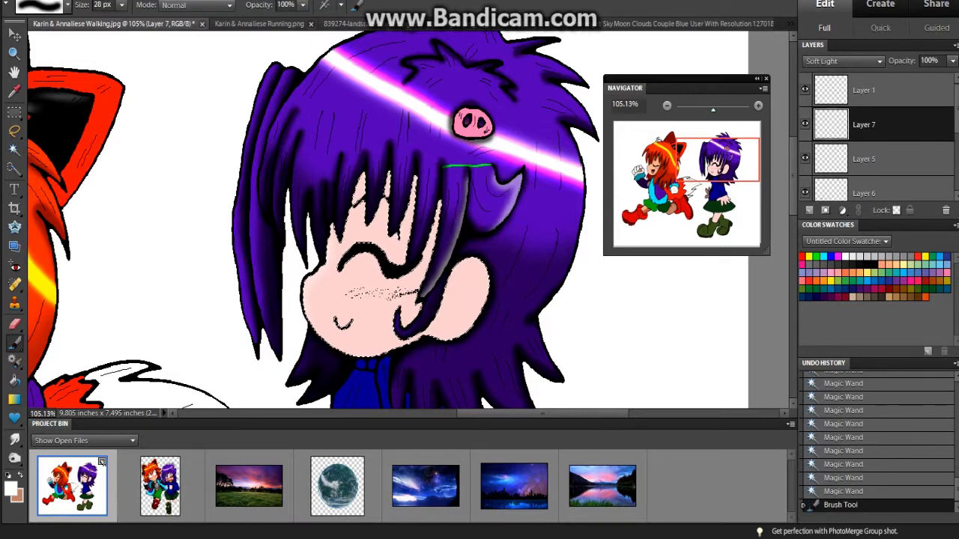
Step: Sample the darker skin tone and brush shadows under the purple-haired girl's bangs, along her jaw and on her ear on Layer 6
scroll(404, 225, down, 3)
key(i)
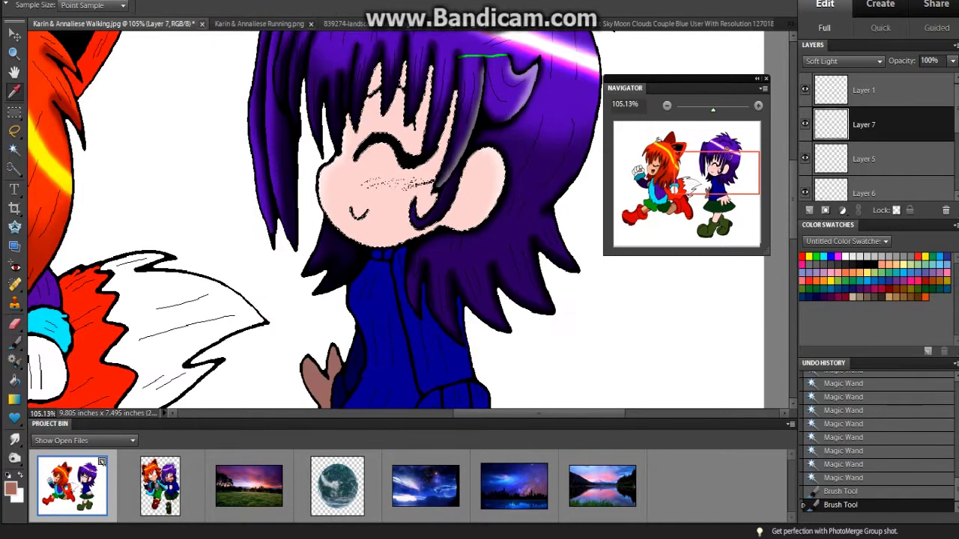
key(b)
key(alt+bracketleft)
key(alt+bracketleft)
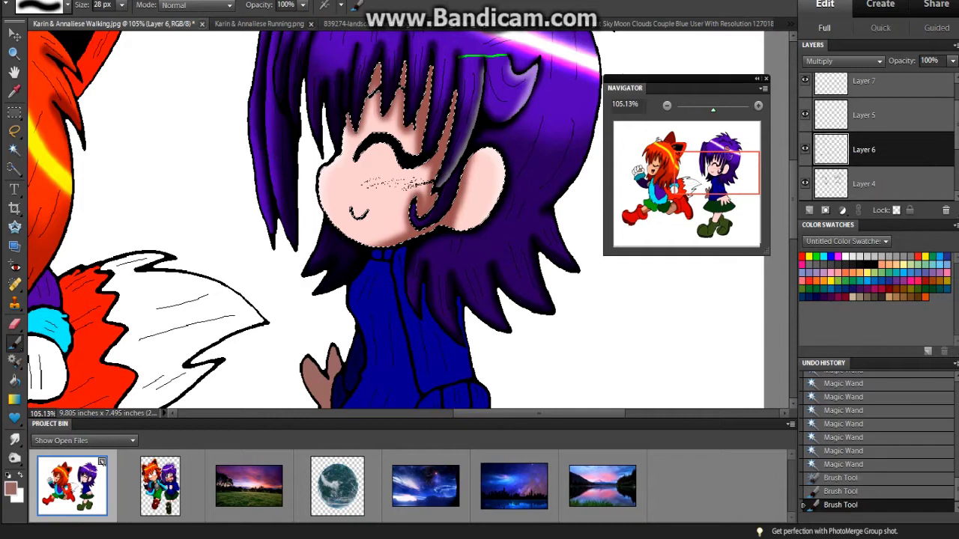
Step: Create a Multiply layer above Layer 6 and brush fine 11 px shadows around the purple-haired girl's bangs, eye and mouth
key(ctrl+shift+alt+n)
click(842, 61)
click(832, 115)
scroll(404, 224, up, 3)
key(bracketleft)
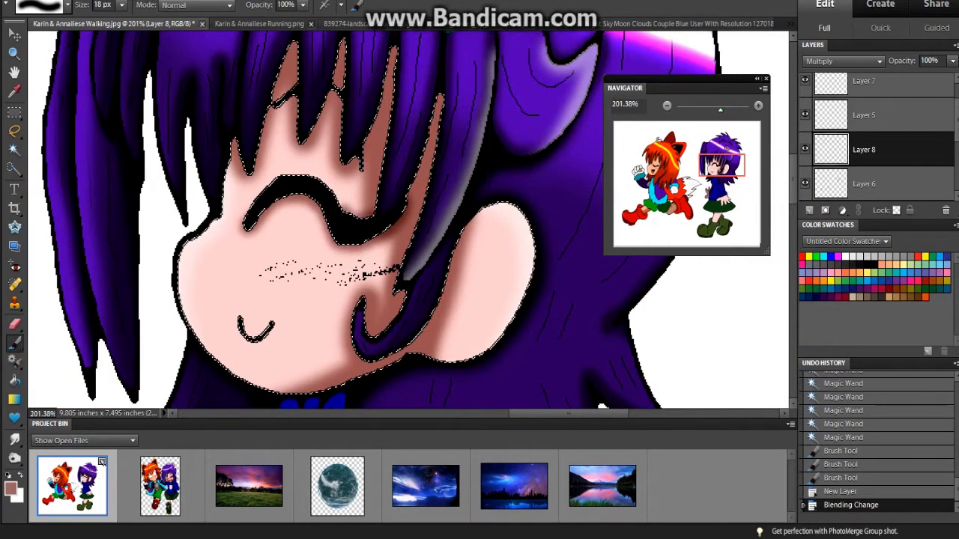
key(bracketleft)
drag(284, 82, 292, 98)
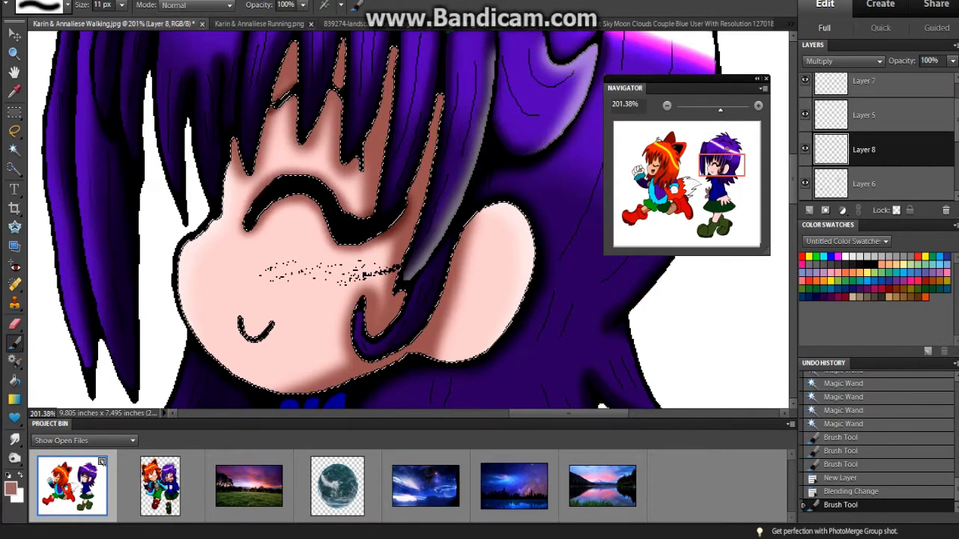
mouse_move(279, 322)
mouse_down()
mouse_move(254, 337)
mouse_move(269, 341)
mouse_up()
Step: Sample the fox girl's shadow skin tone and brush 11 px shadows around her closed eye and under her bangs on Layer 8
click(658, 170)
scroll(404, 225, down, 2)
scroll(409, 224, down, 3)
key(i)
key(b)
scroll(409, 223, up, 3)
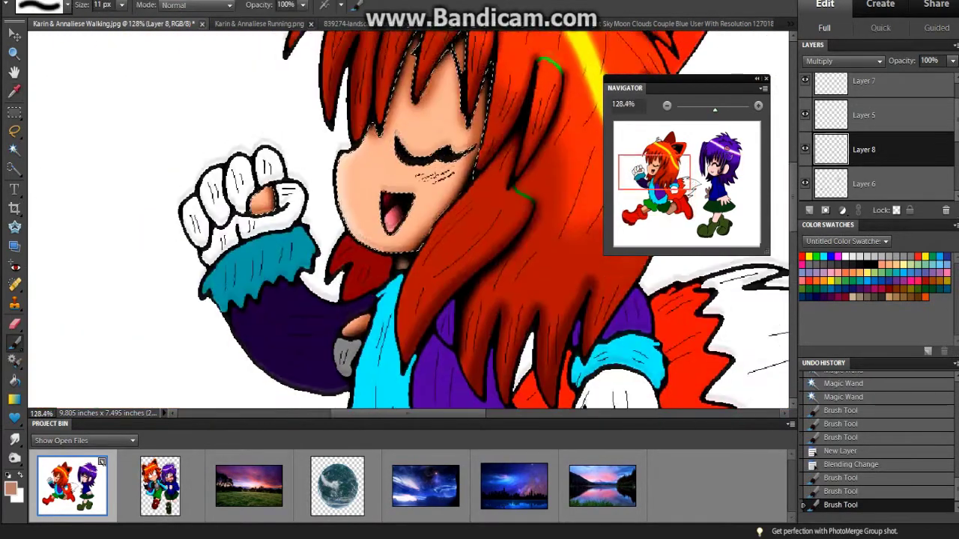
scroll(409, 224, up, 3)
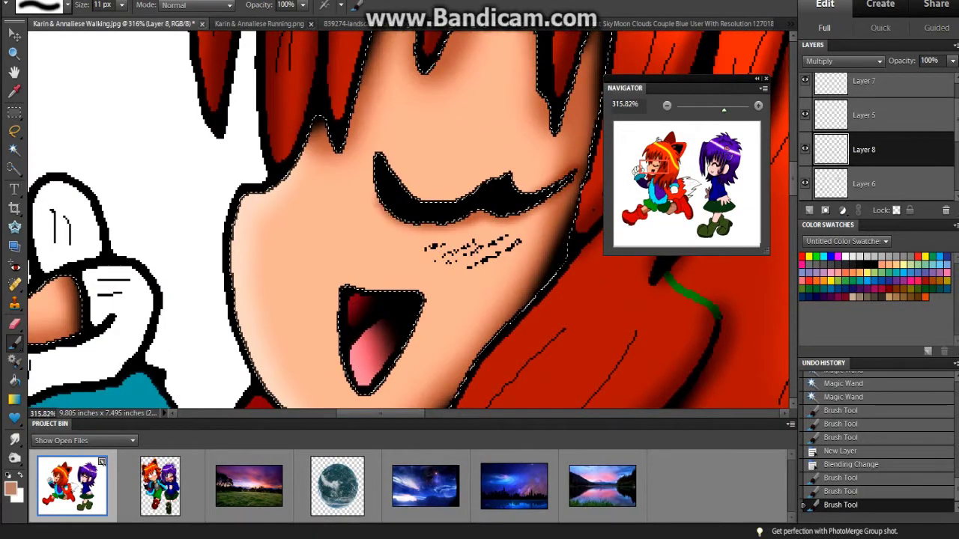
drag(479, 183, 573, 180)
scroll(408, 223, up, 3)
scroll(409, 224, right, 1)
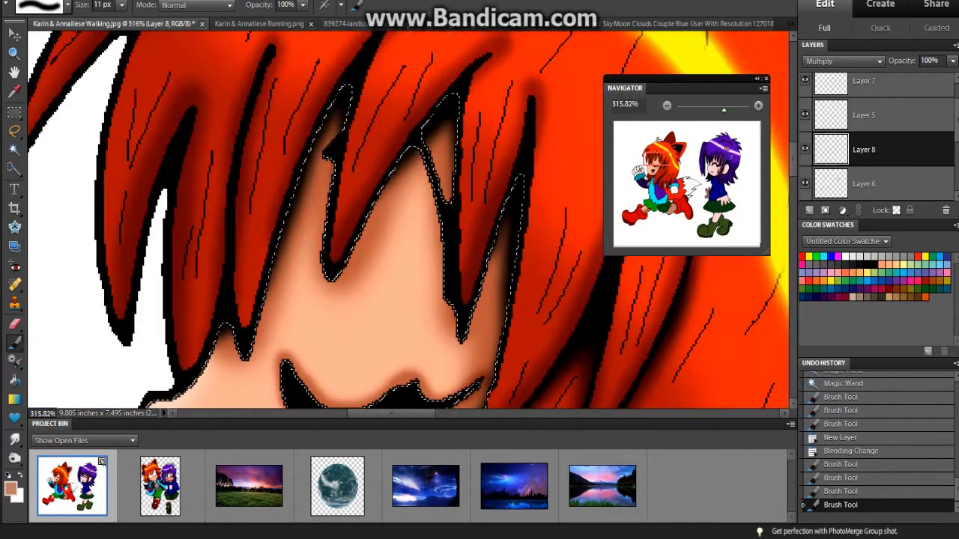
Step: Brush skin-toned shadows around the fox girl's open mouth on Layer 8, enlarging the brush to 22 px
scroll(409, 223, down, 3)
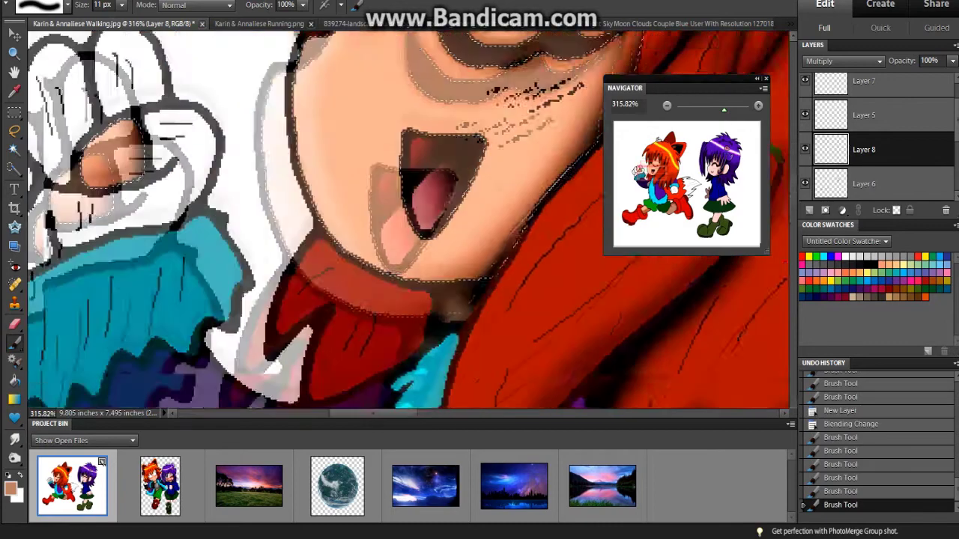
mouse_move(401, 116)
mouse_down()
mouse_move(487, 124)
mouse_move(410, 196)
mouse_move(403, 120)
mouse_up()
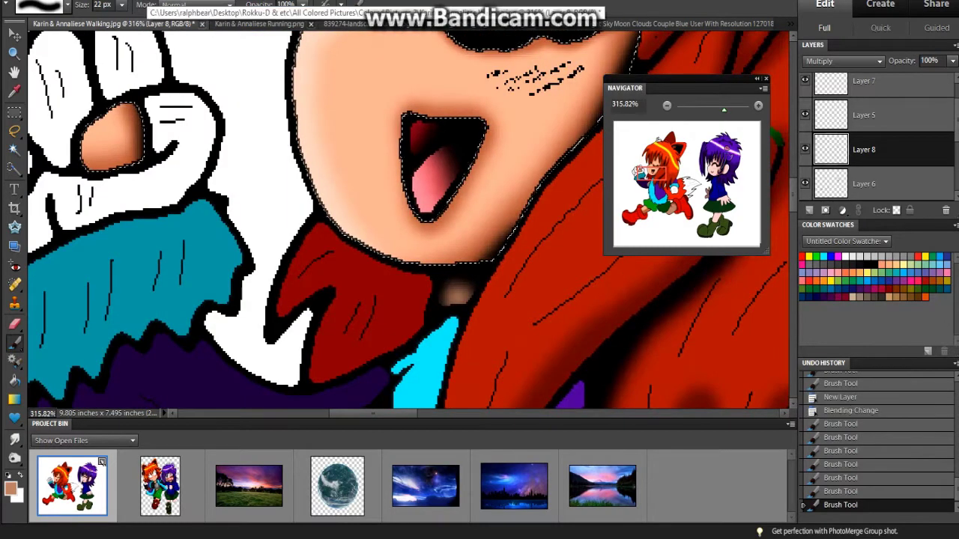
scroll(409, 223, down, 5)
key(bracketright)
key(bracketright)
Step: Lower the opacity of the skin shadow layers, setting Layer 6 to about 58%
scroll(409, 224, right, 5)
click(952, 60)
drag(951, 76, 926, 77)
key(alt+bracketleft)
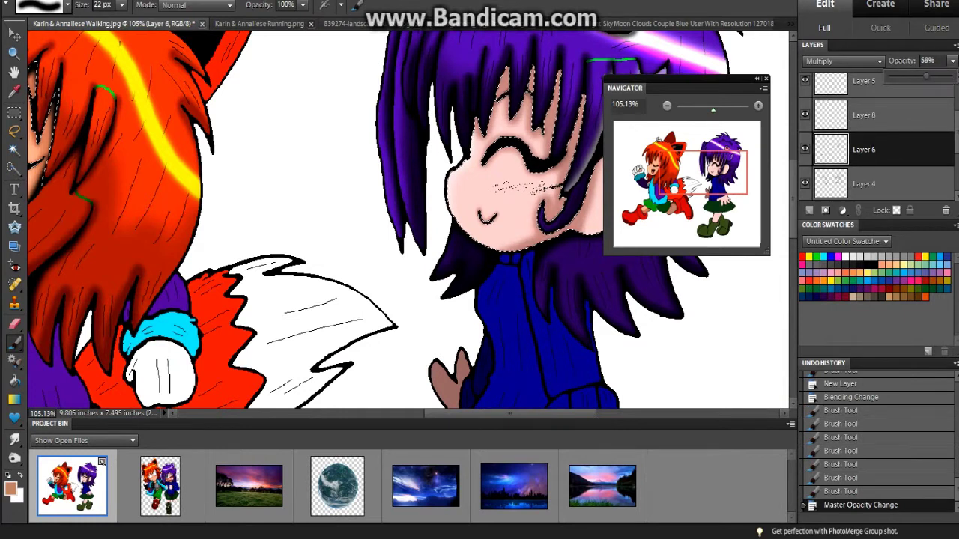
Step: Create a Multiply layer above Layer 8 and brush red blush on both girls' cheeks with a 48 px brush
click(808, 210)
click(842, 60)
click(831, 113)
click(10, 487)
click(801, 256)
click(340, 240)
drag(498, 177, 536, 177)
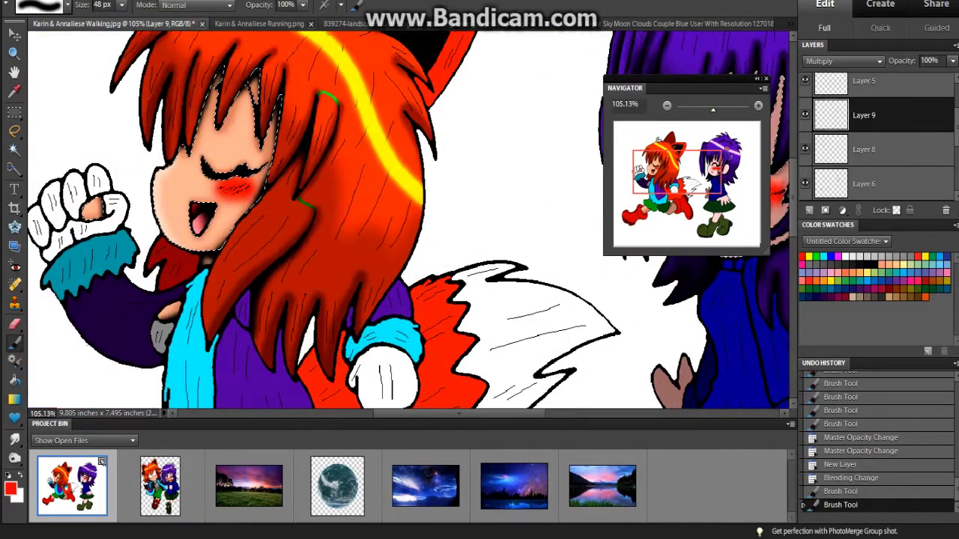
Step: Set the opacity of the blush layer, Layer 9, to 52%, keeping the skin selection active
key(m)
key(ctrl+d)
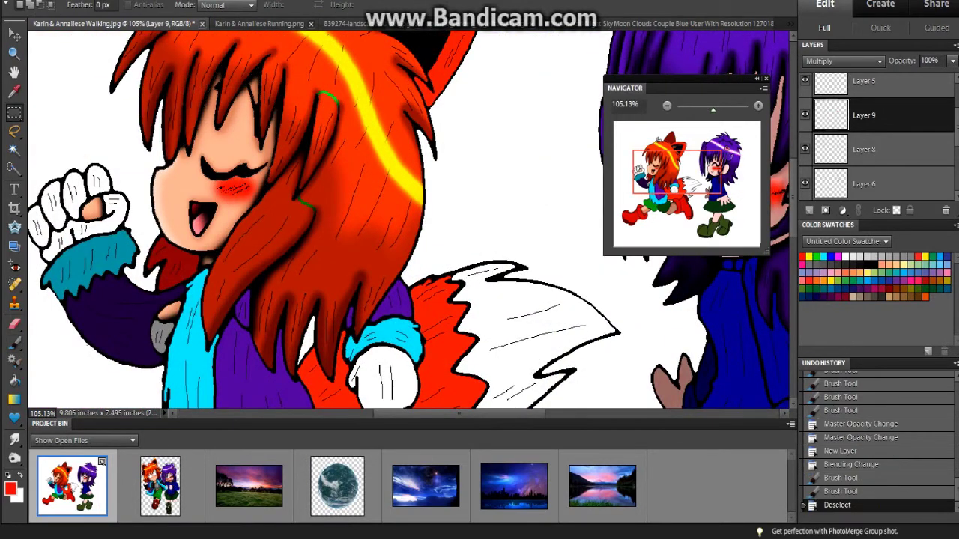
key(ctrl+z)
key(5)
key(2)
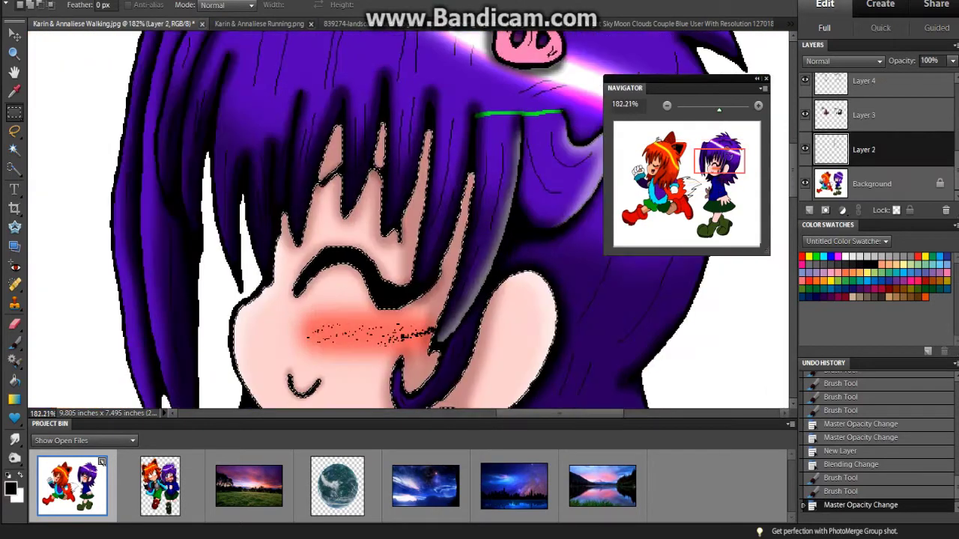
Step: Brush black shadows with a 21 px brush under the purple-haired girl's bangs and beside her side lock on Layer 2
drag(334, 127, 322, 210)
drag(374, 124, 380, 195)
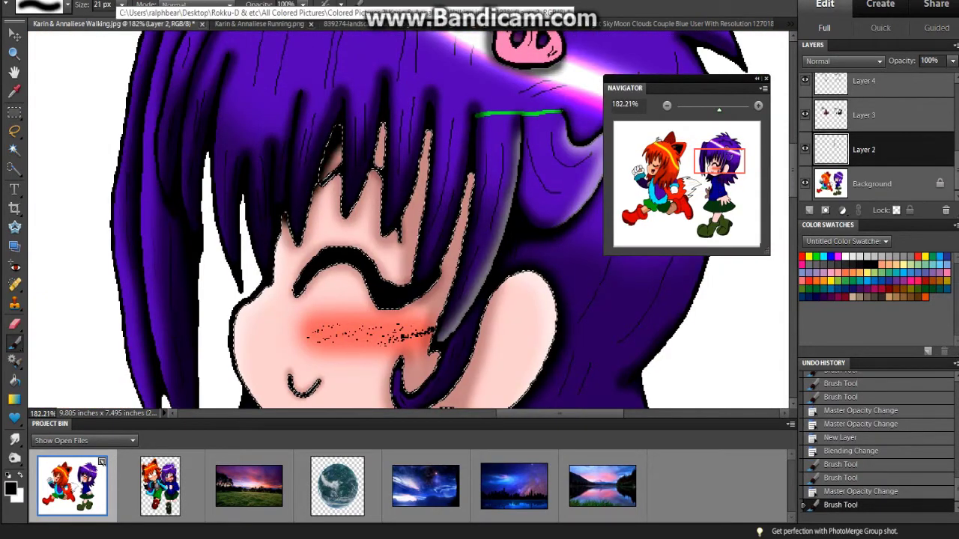
drag(333, 127, 318, 213)
drag(419, 296, 405, 390)
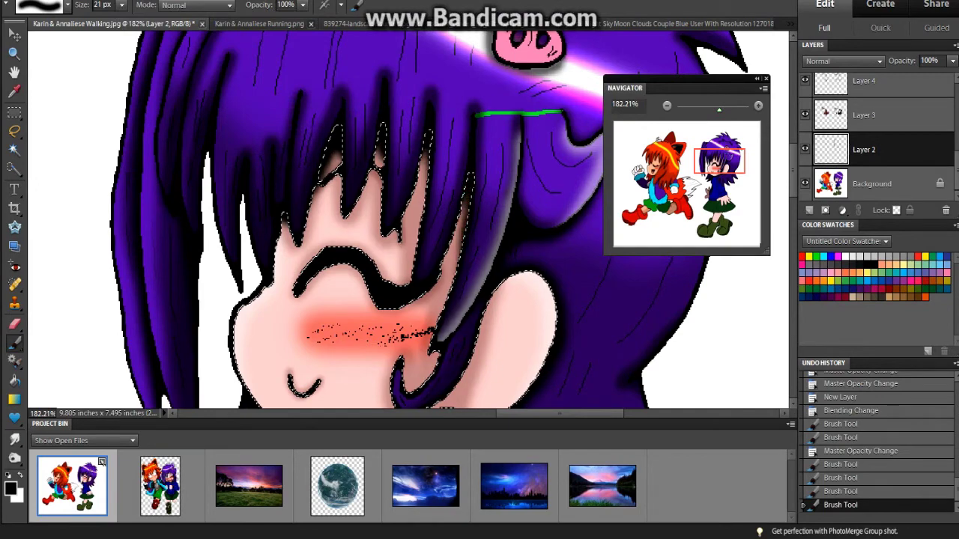
scroll(408, 217, down, 1)
drag(435, 318, 412, 351)
Step: Add finer black shadows with a 12 px brush under the bangs and along the ear's inner edge on Layer 2, and deselect
key(bracketleft)
drag(374, 86, 318, 176)
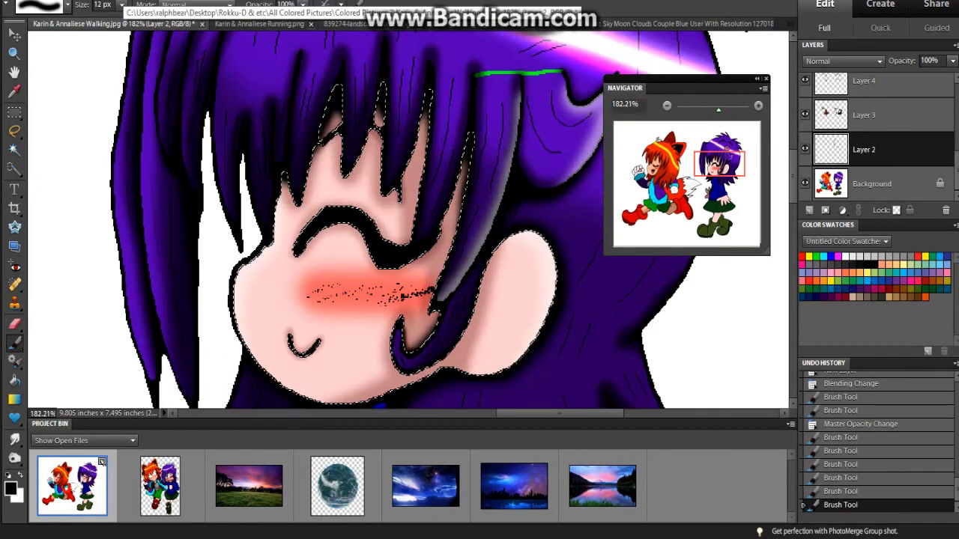
drag(488, 251, 483, 293)
scroll(408, 225, down, 5)
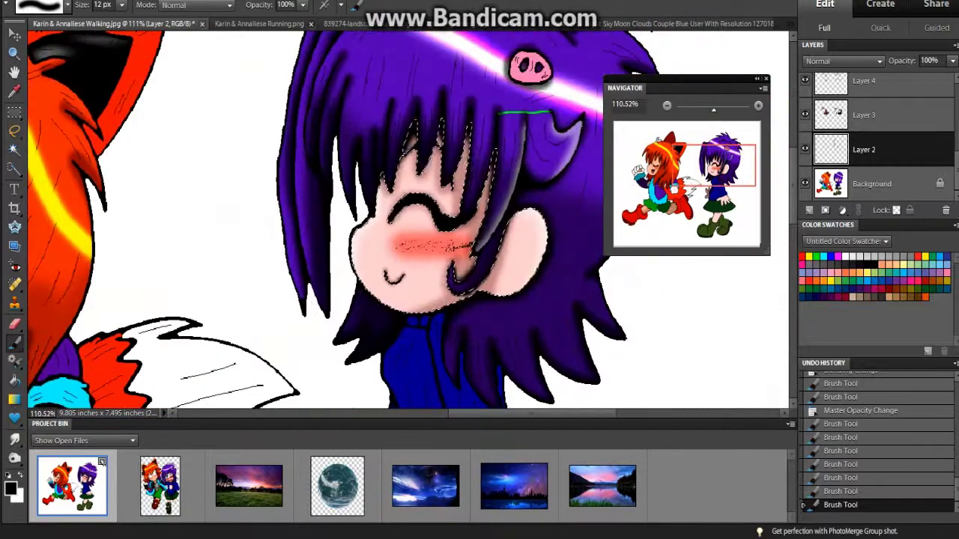
key(ctrl+d)
Step: Select the purple areas of the fox girl's shirt and sleeve on the Background layer
key(w)
click(871, 183)
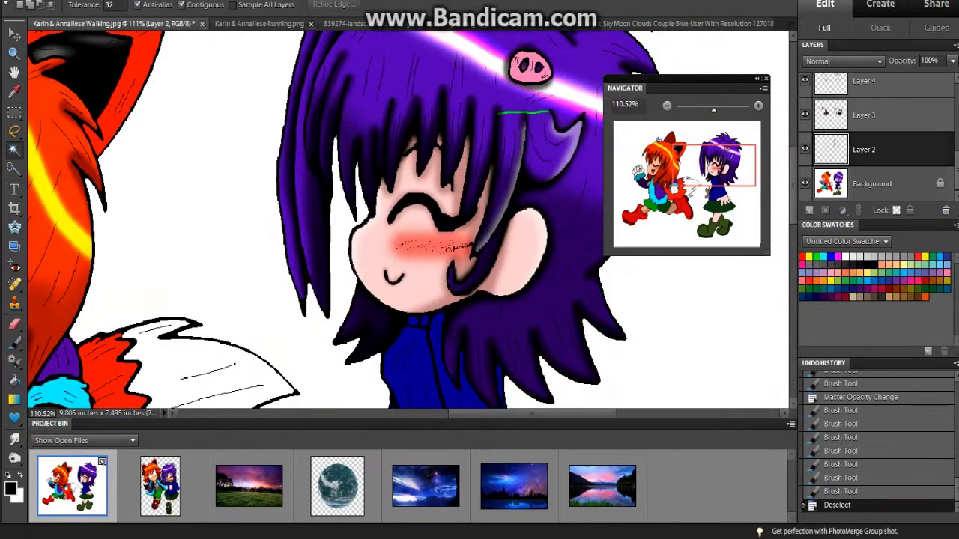
scroll(409, 225, left, 5)
click(374, 300)
shift+click(218, 225)
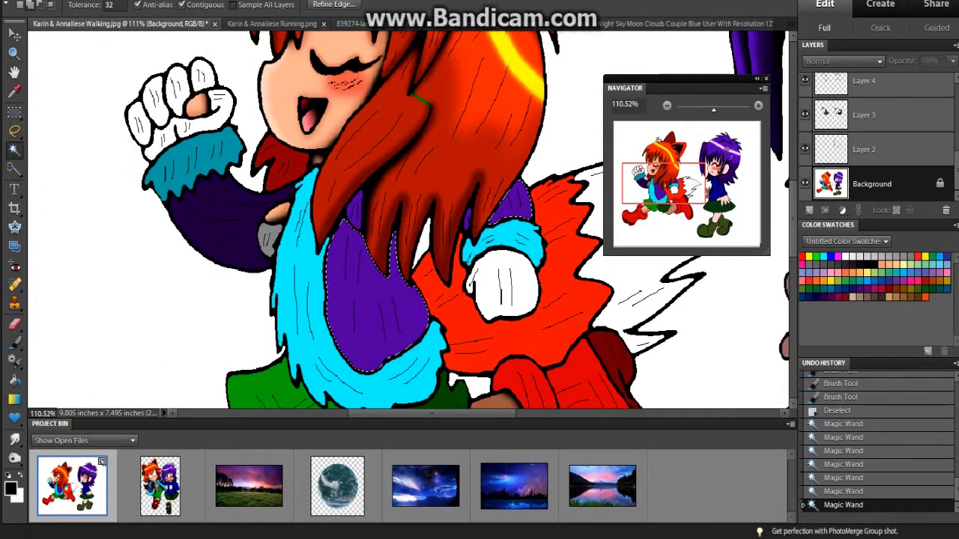
Step: Shade the running girl's purple sleeve with a 24 px black brush on Layer 2
key(b)
key(bracketright)
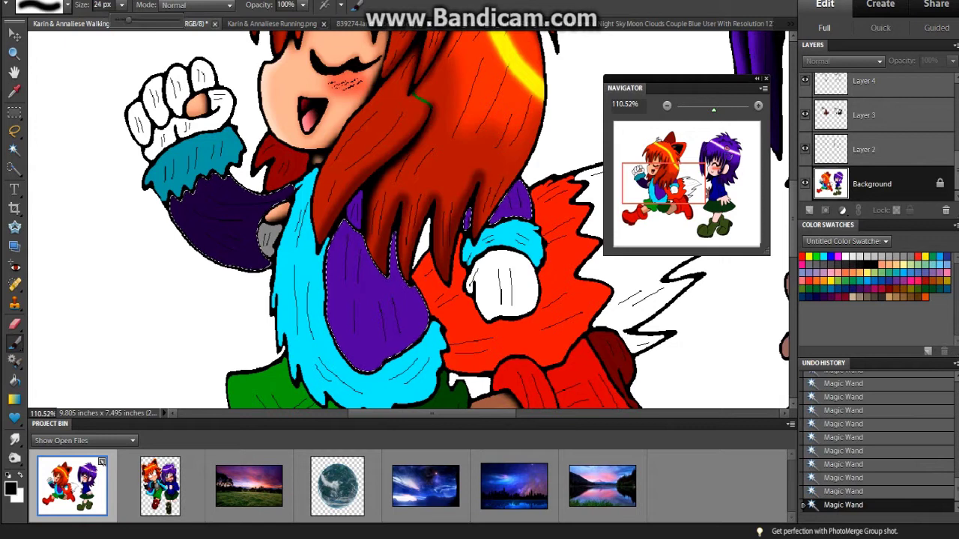
click(864, 149)
drag(187, 210, 255, 255)
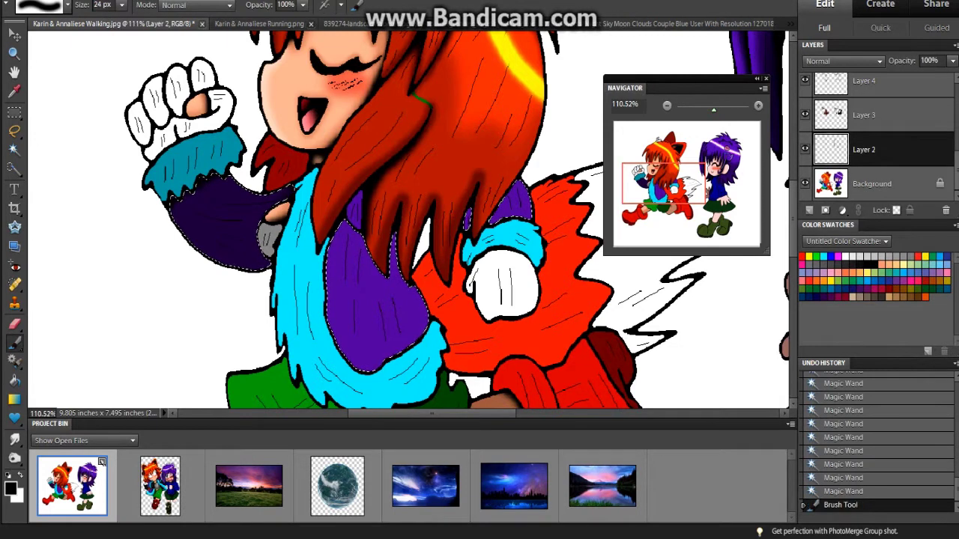
mouse_move(281, 210)
mouse_down()
mouse_move(259, 255)
mouse_move(179, 225)
mouse_up()
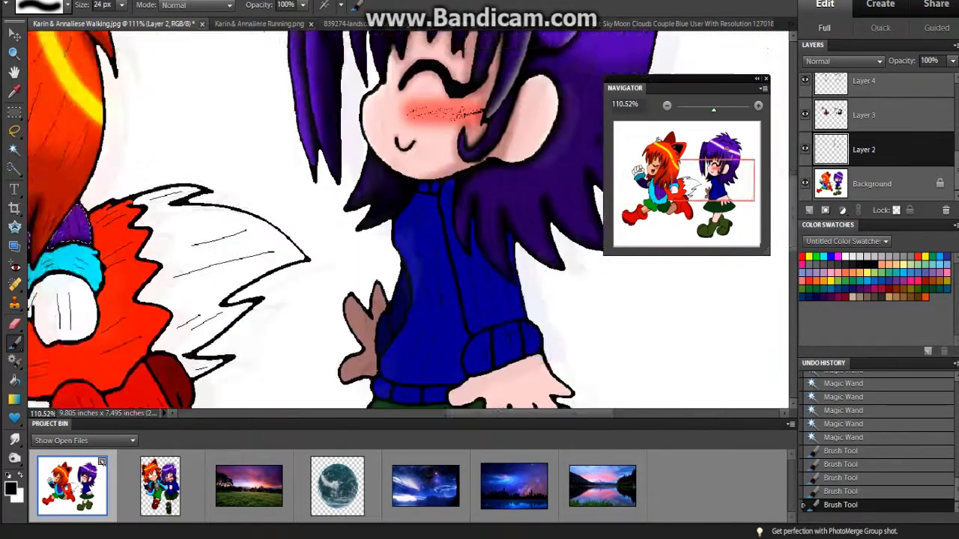
click(863, 149)
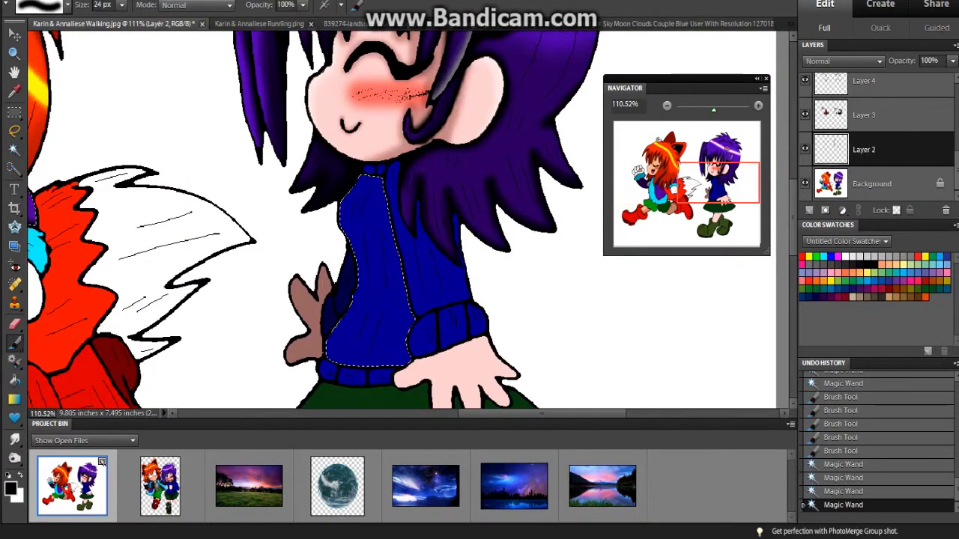
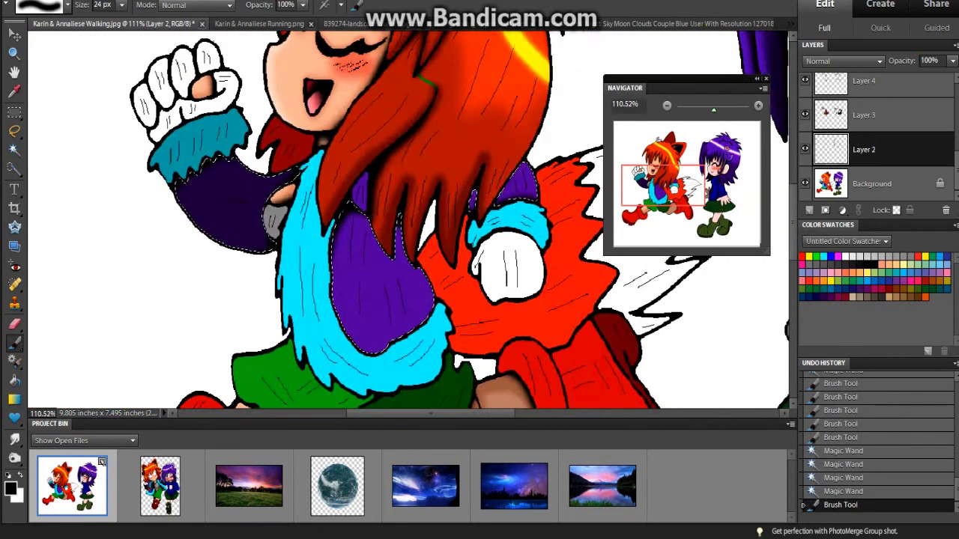
Step: Paint broad black shadows over the purple shirt, sleeve and blue jacket on new Layer 10 with a 75 px brush, and set its opacity to 53%
drag(348, 210, 360, 296)
drag(367, 232, 420, 330)
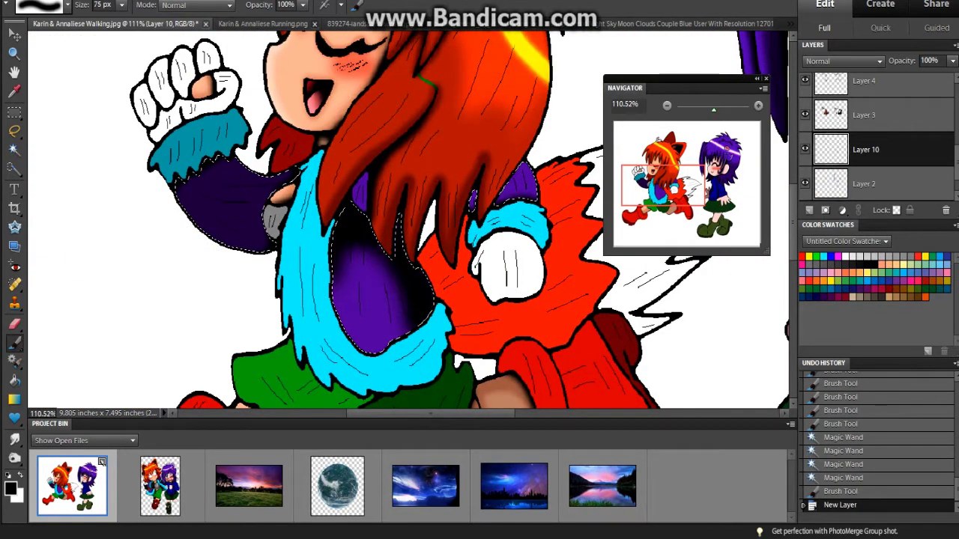
drag(419, 232, 423, 333)
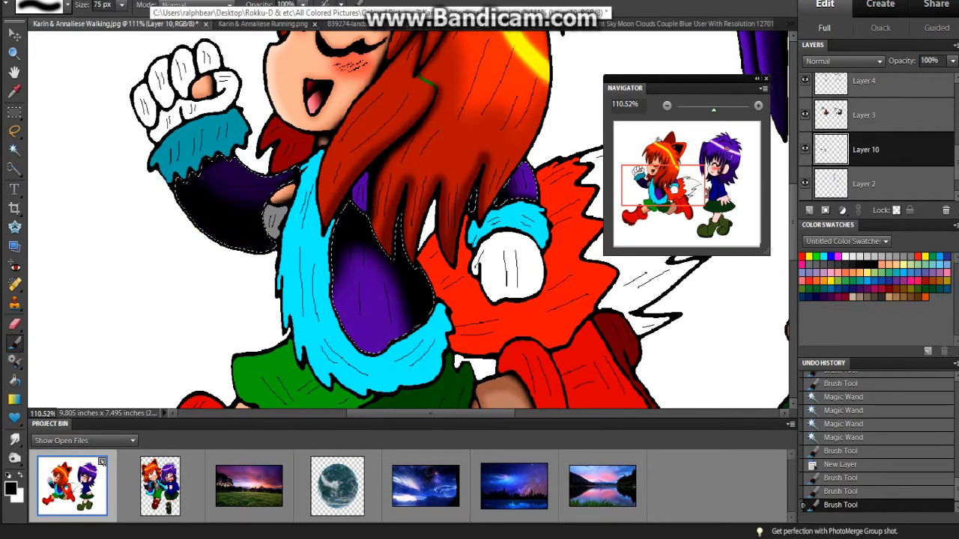
scroll(405, 225, right, 6)
drag(360, 173, 371, 352)
scroll(404, 225, left, 6)
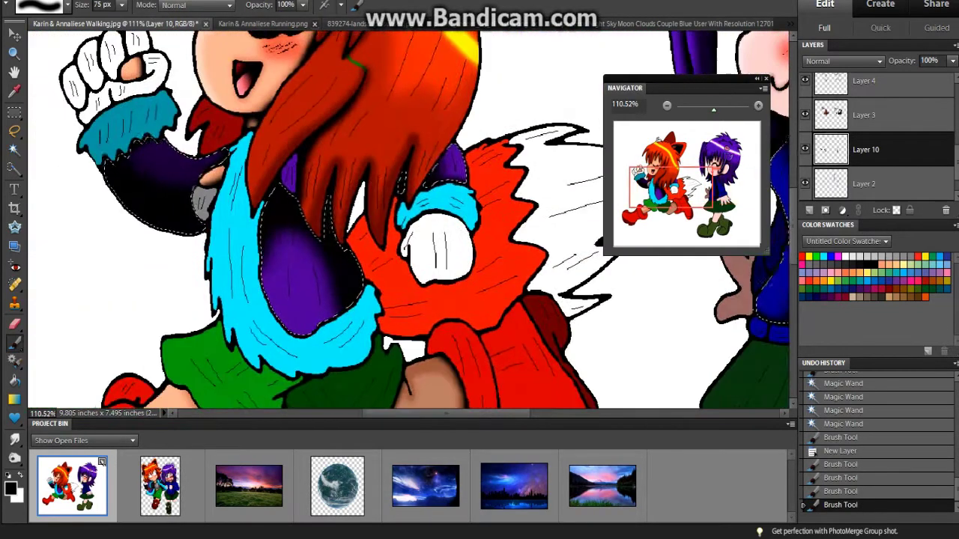
click(952, 61)
drag(949, 76, 921, 76)
Step: Paint a white highlight on the running girl's rear purple sleeve on Layer 5 with a 28 px brush
scroll(868, 128, up, 3)
click(861, 125)
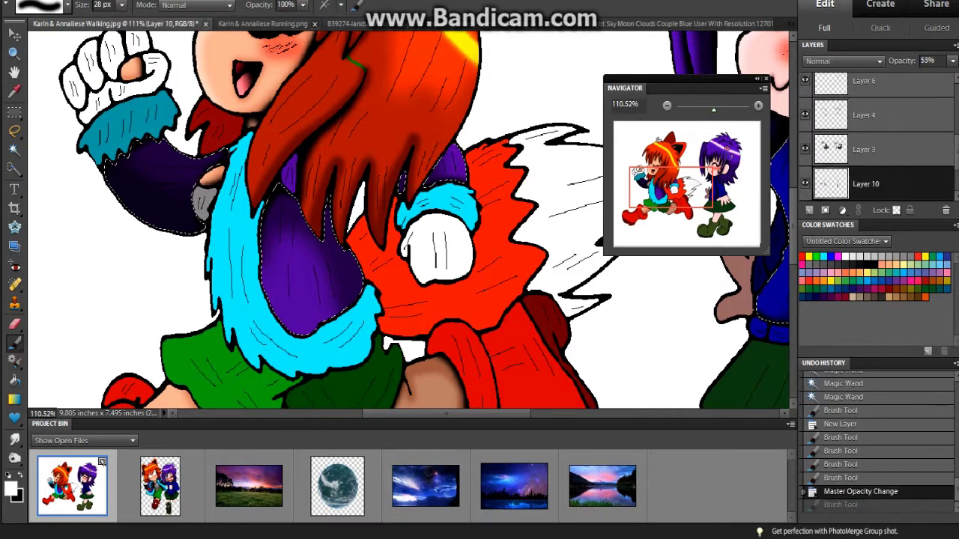
click(861, 159)
key(ctrl+y)
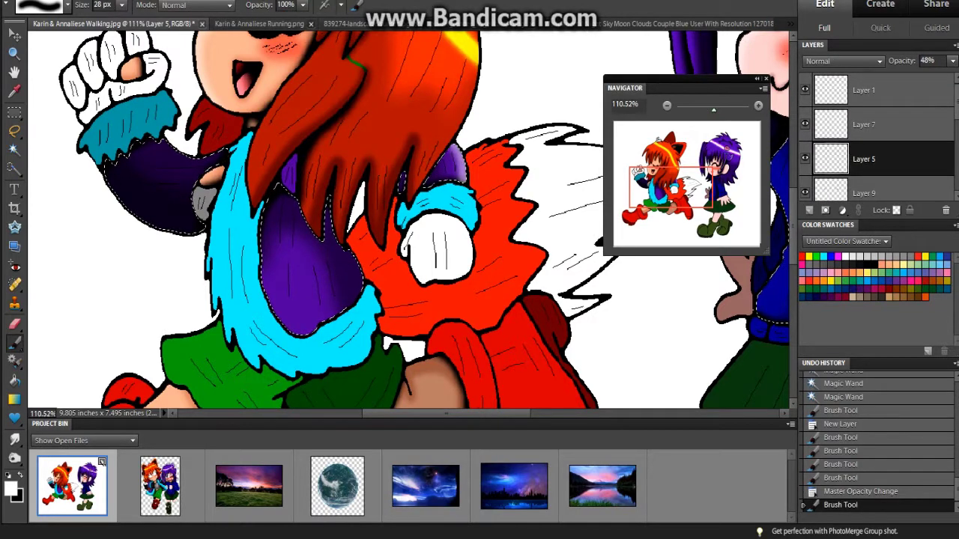
Step: Paint white highlights down the front edge of the walking girl's blue jacket on Layer 5 with the 28 px brush
scroll(412, 225, down, 1)
scroll(412, 225, right, 2)
scroll(869, 143, down, 3)
key(d)
click(861, 159)
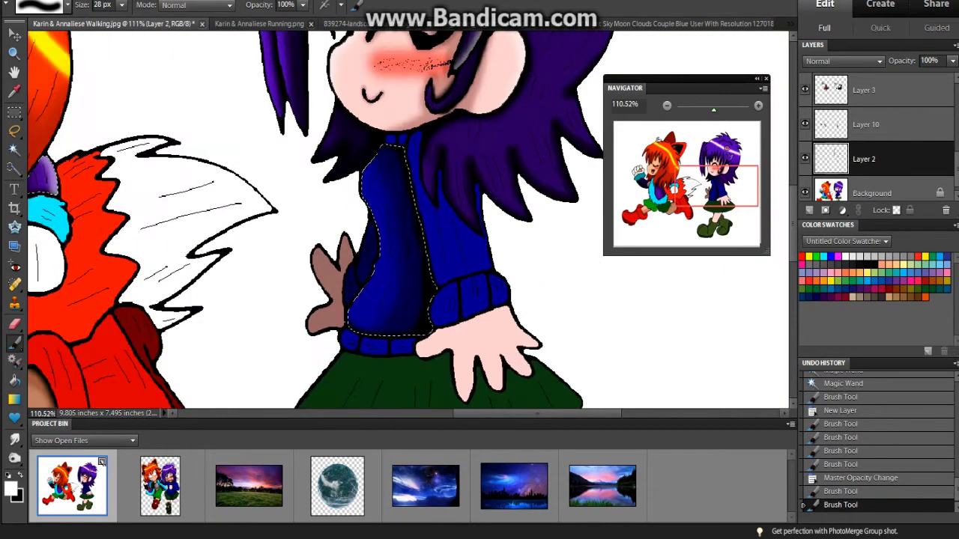
drag(374, 179, 352, 307)
click(861, 159)
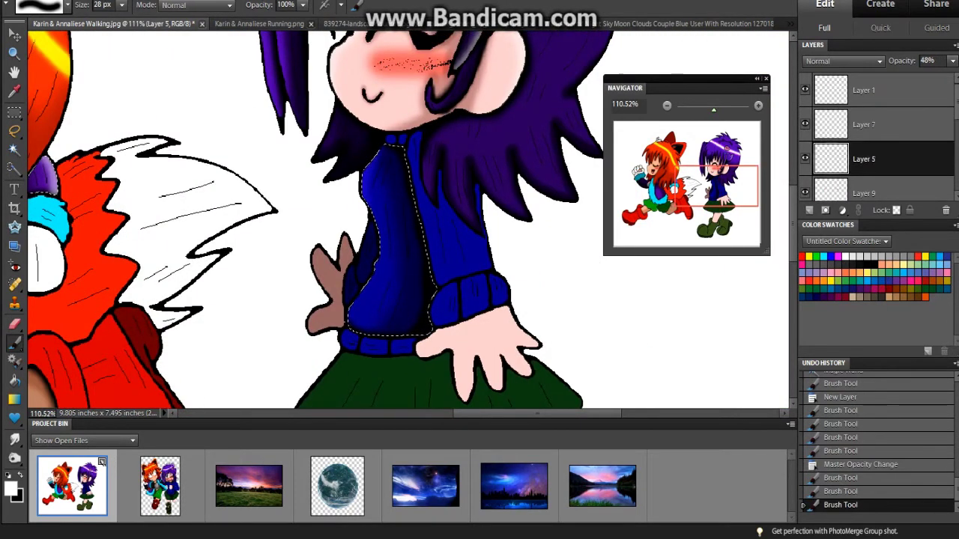
drag(374, 251, 356, 321)
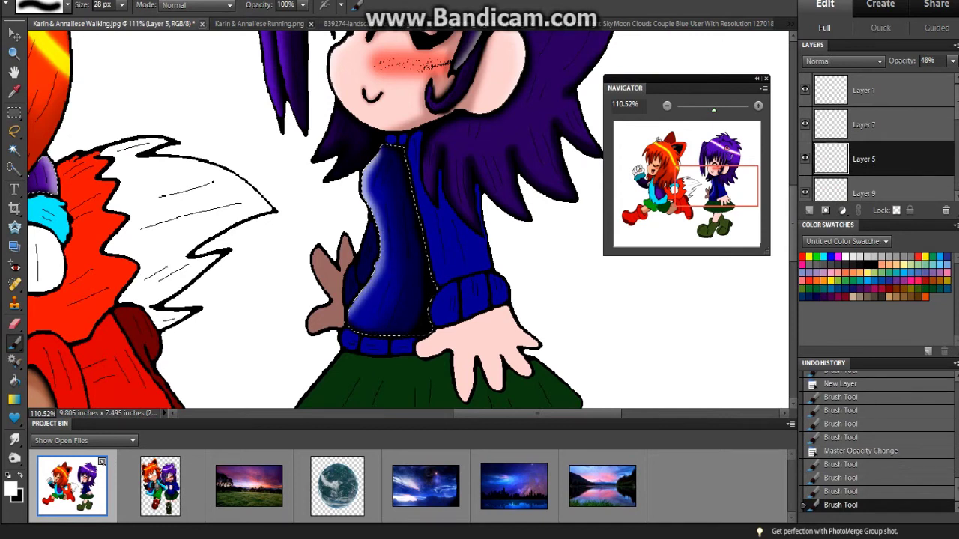
Step: Deselect the jacket front and select the jacket's collar and waistband segments on the Background layer with the Magic Wand
key(w)
click(871, 183)
key(ctrl+d)
click(349, 343)
shift+click(367, 346)
shift+click(384, 346)
shift+click(402, 346)
key(b)
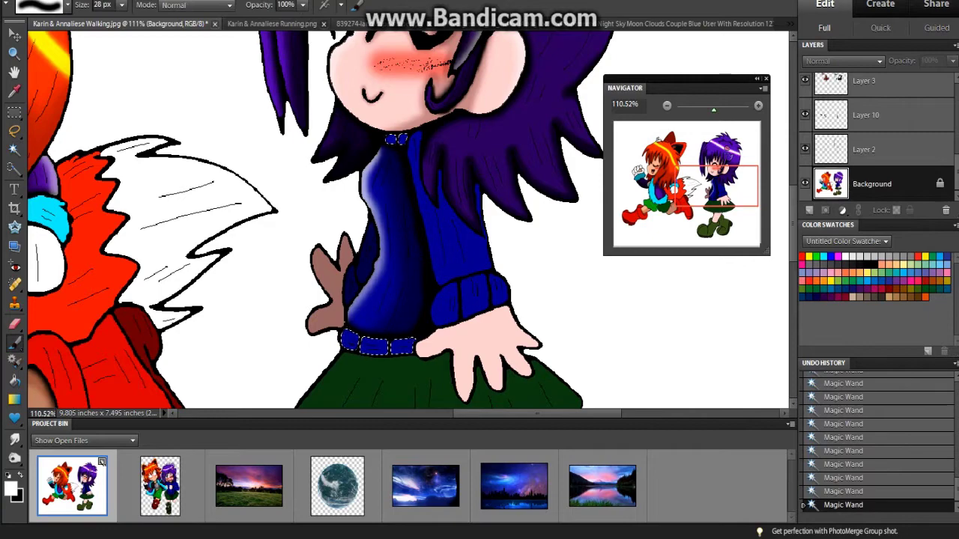
Step: Highlight the front of the waistband in white on Layer 5 and shade its other segments in black, reducing the brush to 13 px
scroll(877, 135, up, 3)
click(862, 159)
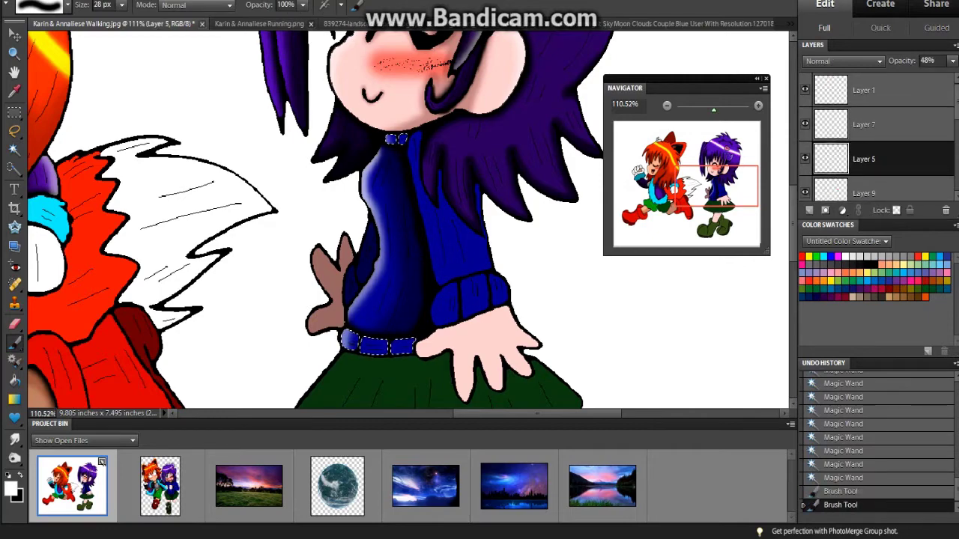
scroll(408, 225, left, 2)
scroll(876, 135, down, 3)
click(863, 149)
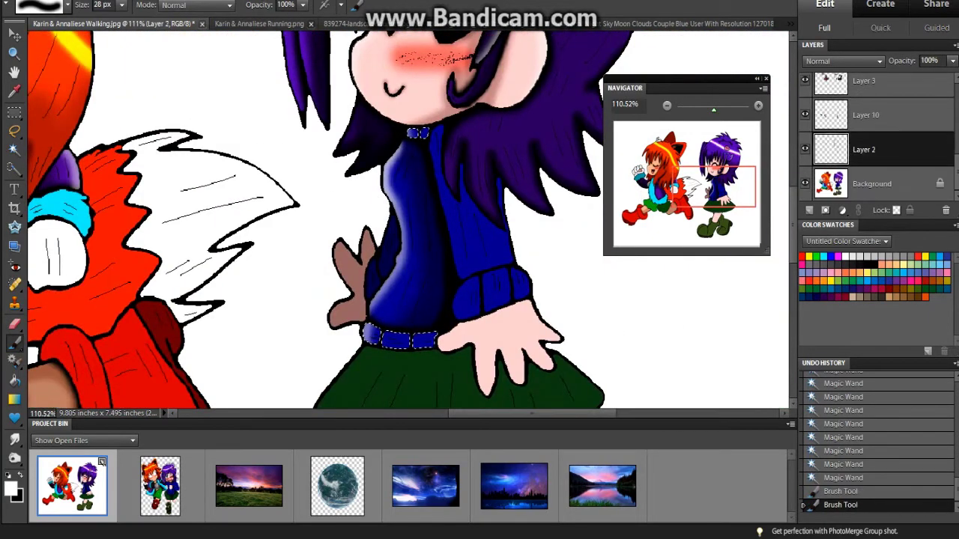
mouse_move(429, 340)
mouse_down()
mouse_move(386, 336)
mouse_move(420, 338)
mouse_move(408, 338)
mouse_up()
key(bracketleft)
key(bracketleft)
key(bracketleft)
key(alt+bracketright)
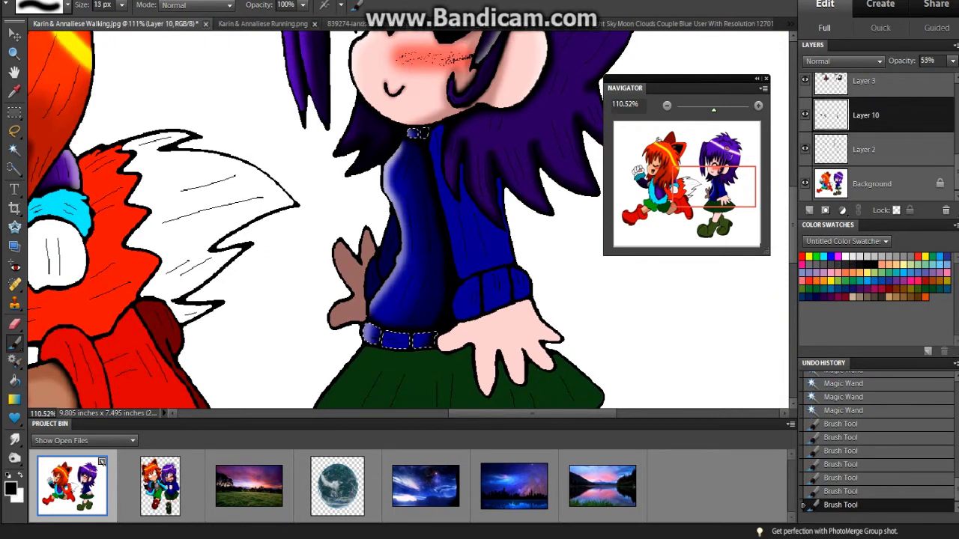
Step: Select the walking girl's front jacket sleeve on the Background layer and shade it in black on Layers 10 and 2, reducing the brush to 23 px
key(ctrl+d)
key(a)
click(871, 183)
click(472, 203)
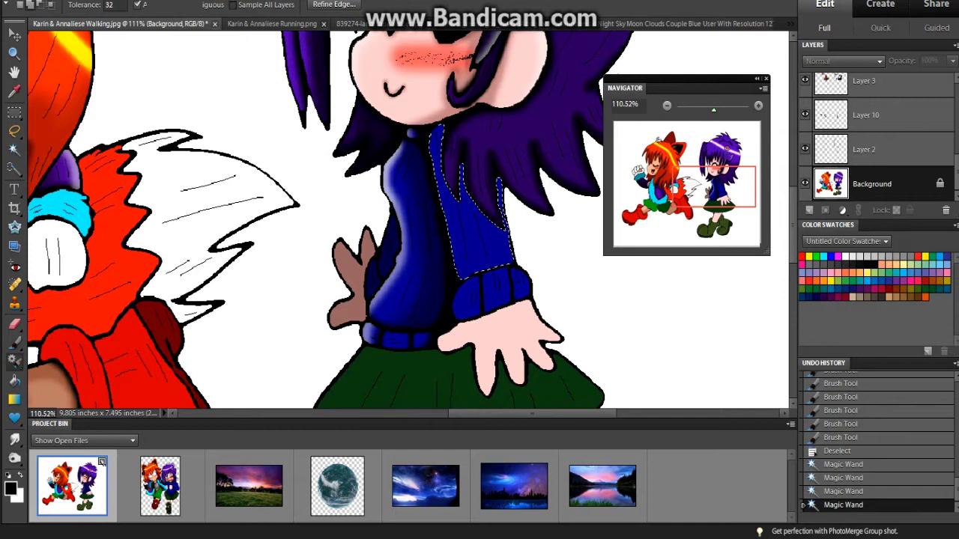
key(b)
key(alt+bracketright)
key(alt+bracketright)
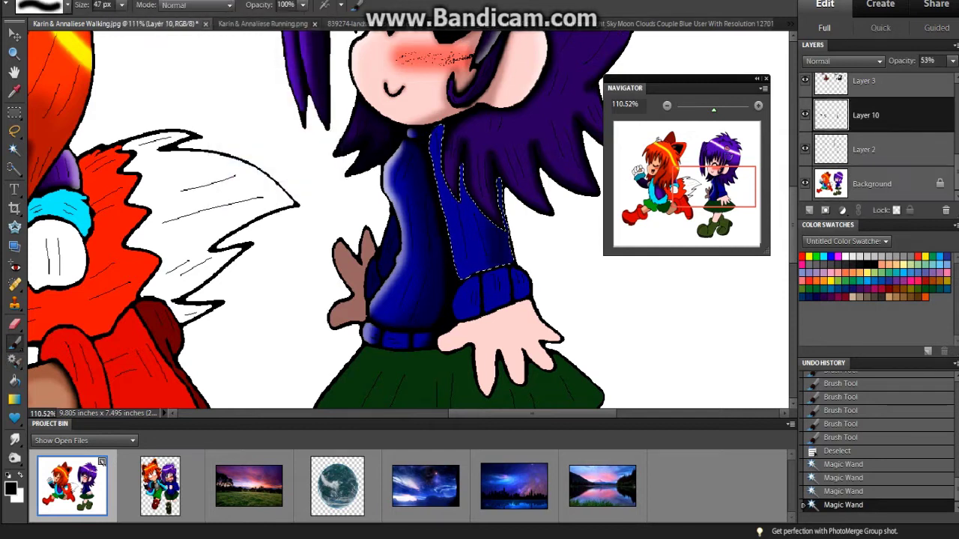
key(bracketleft)
key(bracketleft)
key(bracketleft)
key(alt+bracketleft)
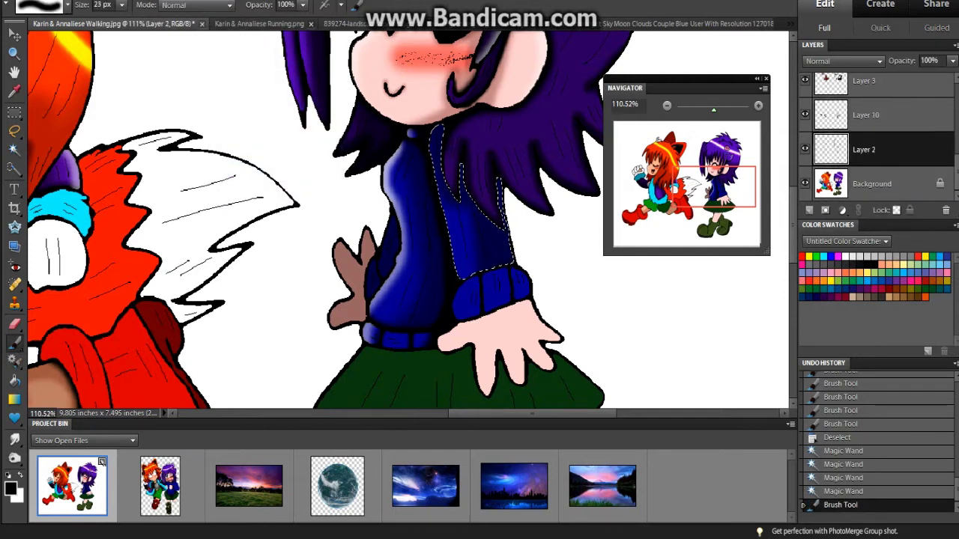
drag(510, 255, 487, 197)
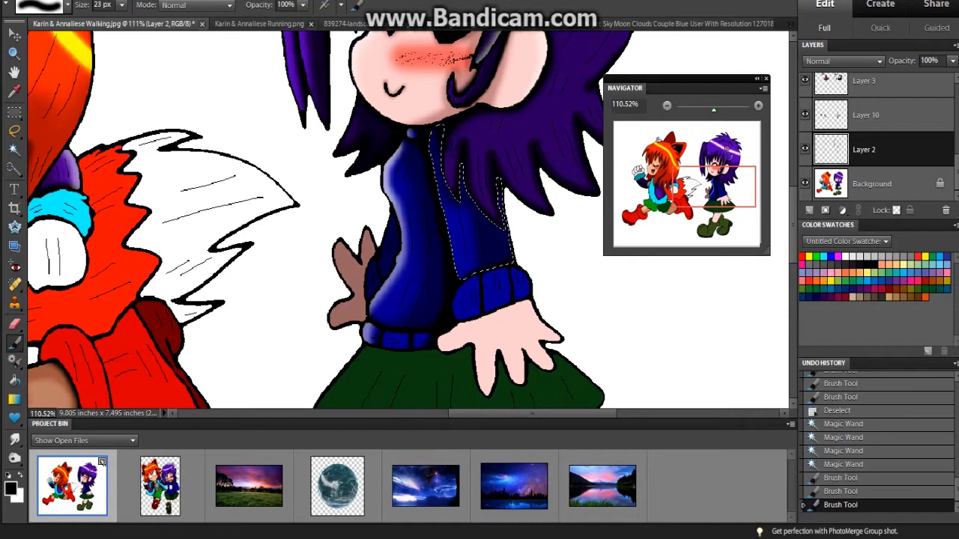
Step: Paint a white highlight along the front edge of the jacket sleeve on Layer 5 and clear the selection
key(x)
key(alt+bracketright)
key(alt+bracketright)
key(alt+bracketright)
key(alt+bracketright)
key(ctrl+d)
Step: Select the three sleeve cuff segments on the Background layer and highlight the cuff's front in white on Layer 5 with the 23 px brush
key(w)
key(alt+bracketleft)
key(alt+bracketleft)
key(alt+bracketleft)
key(alt+bracketleft)
key(alt+bracketleft)
key(alt+bracketleft)
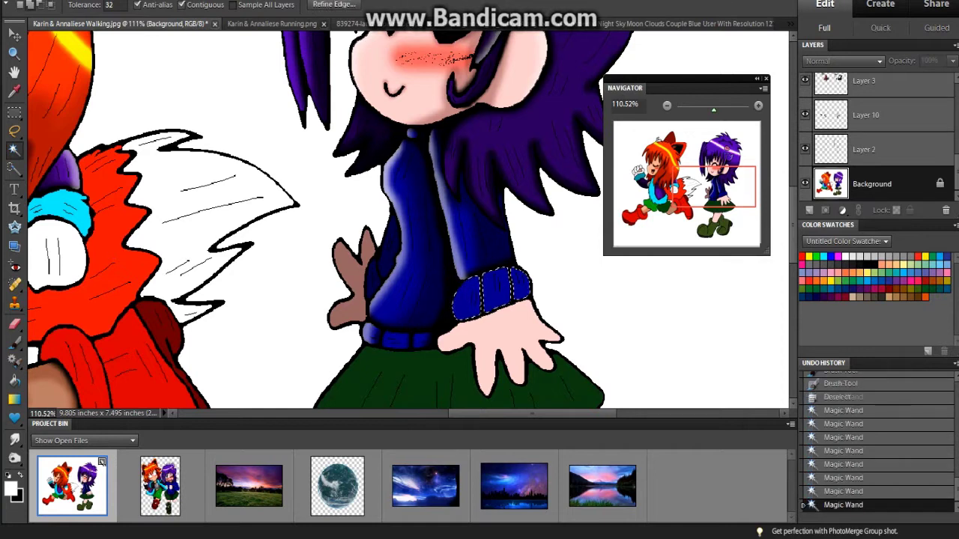
key(b)
scroll(869, 142, up, 3)
click(864, 158)
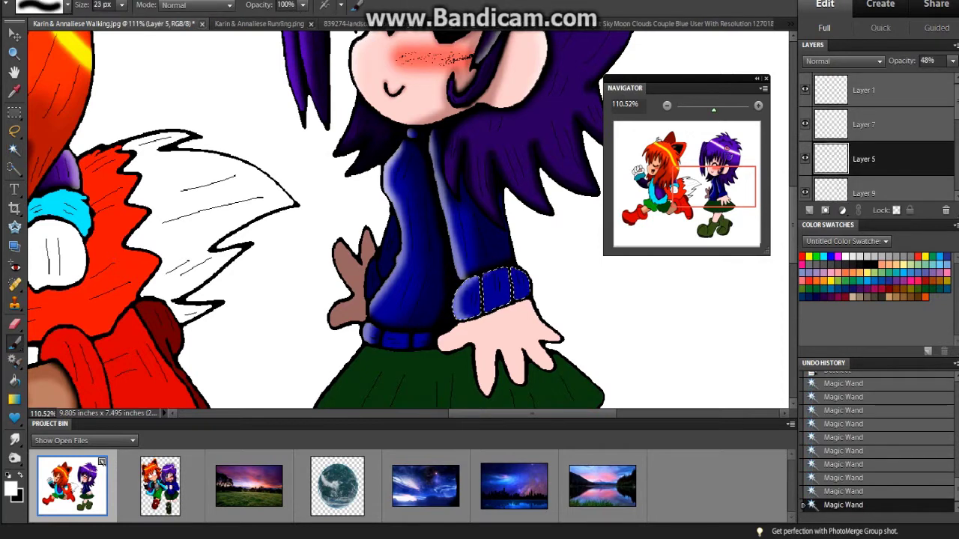
drag(464, 296, 525, 285)
Step: Shade the rear segments of the sleeve cuff in black on Layer 10 and deselect the cuff
key(x)
scroll(869, 135, down, 3)
click(865, 114)
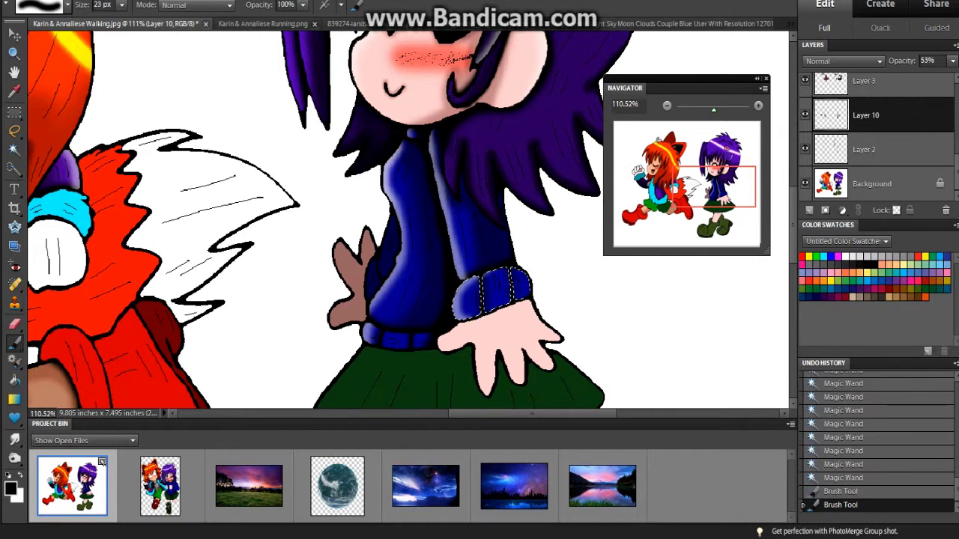
click(864, 81)
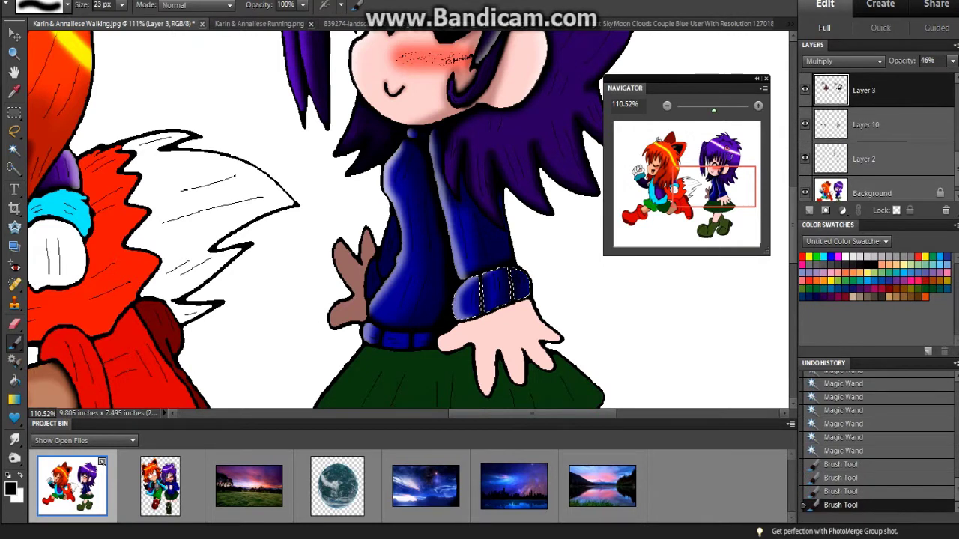
key(ctrl+d)
Step: Select the far jacket sleeve behind the walking girl's torso with the Magic Wand, shade it in black and deselect it
key(m)
click(863, 159)
click(388, 247)
shift+click(383, 224)
shift+click(389, 266)
key(b)
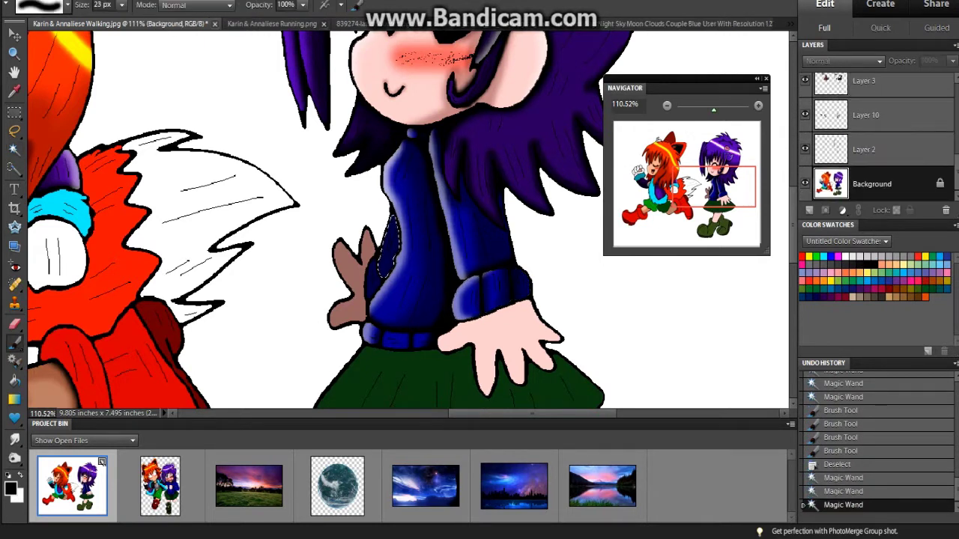
click(389, 248)
key(ctrl+d)
Step: Select the remaining part of the far sleeve beside the rear hand and darken it in black
key(w)
click(871, 184)
click(389, 247)
key(ctrl+z)
key(m)
click(863, 150)
Step: Select the dark green skirt on the Background layer and shade its area beneath the hand in black on Layer 10 with a 69 px brush
scroll(407, 225, down, 4)
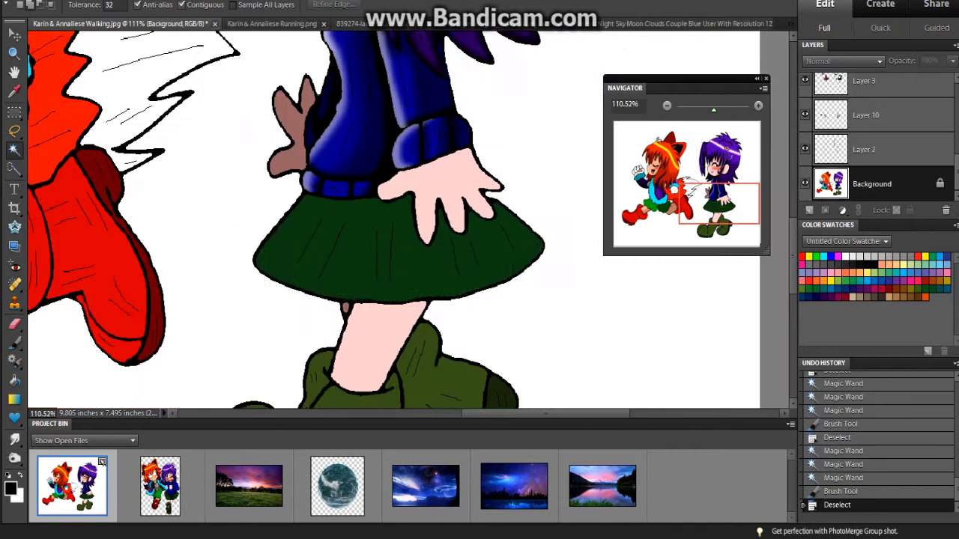
click(337, 247)
shift+click(405, 258)
shift+click(495, 239)
key(b)
click(865, 115)
drag(419, 247, 479, 255)
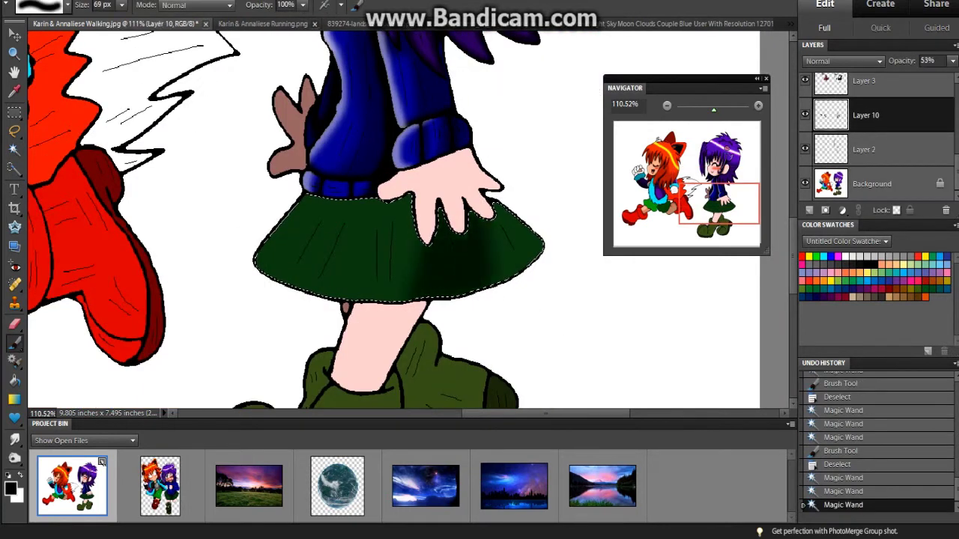
drag(524, 218, 472, 240)
Step: Shade the front portion and hem of the green skirt in black with a smaller 29 px brush
key(bracketleft)
key(bracketleft)
key(bracketleft)
mouse_move(269, 240)
mouse_down()
mouse_move(337, 202)
mouse_move(381, 202)
mouse_up()
Step: Paint white highlights along the front and back edges of the green skirt with the 29 px brush
key(alt+bracketleft)
key(x)
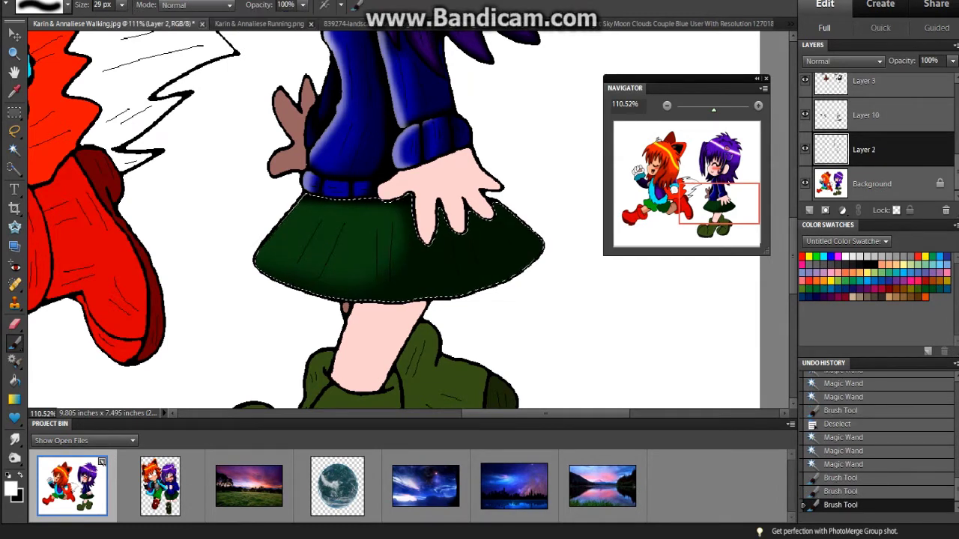
key(alt+bracketright)
key(alt+bracketright)
key(alt+bracketright)
key(alt+bracketright)
key(alt+bracketright)
drag(293, 214, 262, 266)
drag(516, 225, 533, 251)
Step: Return to the Background layer with the Magic Wand and clear the skirt selection
key(alt+bracketleft)
key(alt+bracketleft)
key(alt+bracketleft)
key(alt+bracketleft)
key(alt+bracketleft)
key(alt+bracketleft)
key(w)
key(ctrl+d)
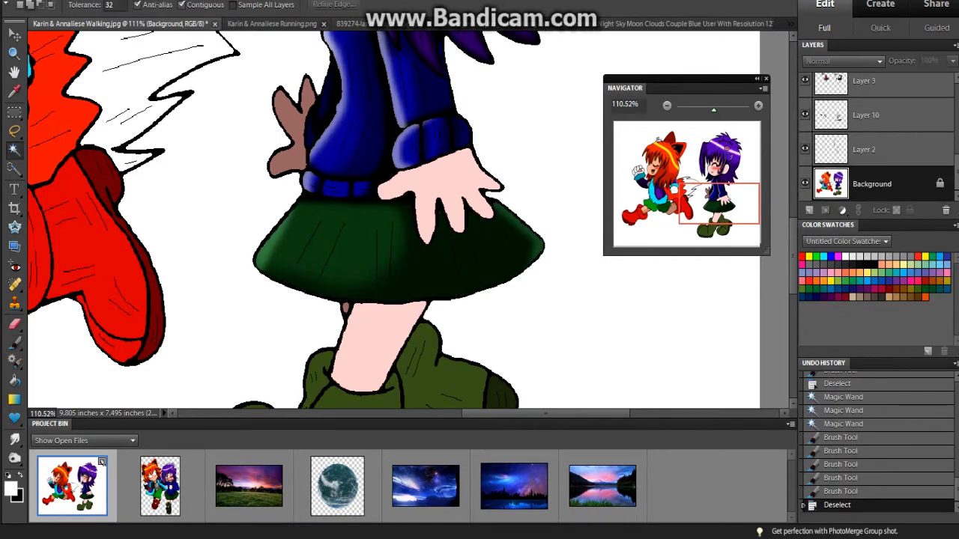
Step: Select the pink pig-snout hair ornament on the Background layer and set a dark pink brush colour
scroll(393, 221, up, 10)
click(438, 231)
key(i)
click(437, 232)
key(Return)
key(b)
scroll(530, 254, up, 5)
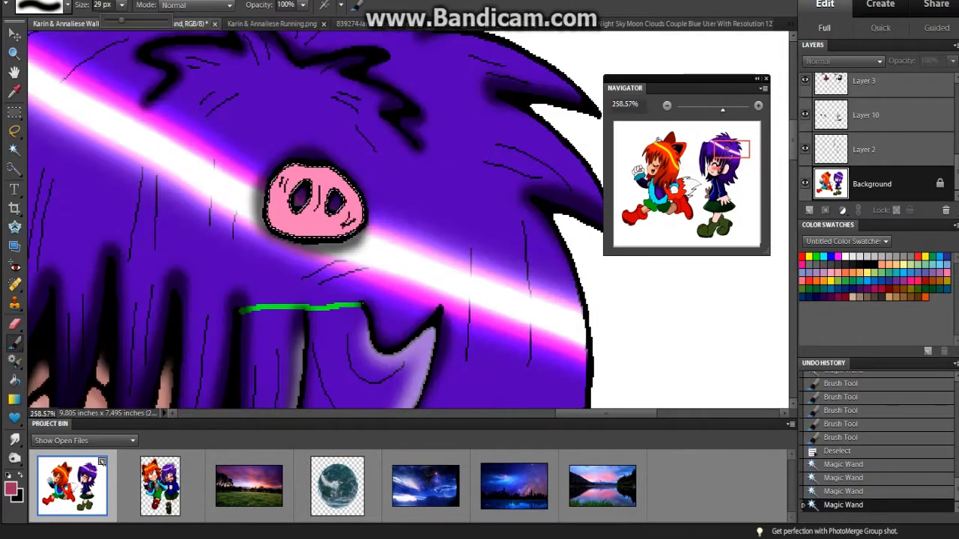
Step: Shade around the pig snout's nostrils and edges in dark pink on Layer 3 with a 15 px brush, and deselect it
drag(336, 187, 300, 213)
drag(300, 180, 294, 221)
key(alt+bracketright)
key(alt+bracketright)
key(alt+bracketright)
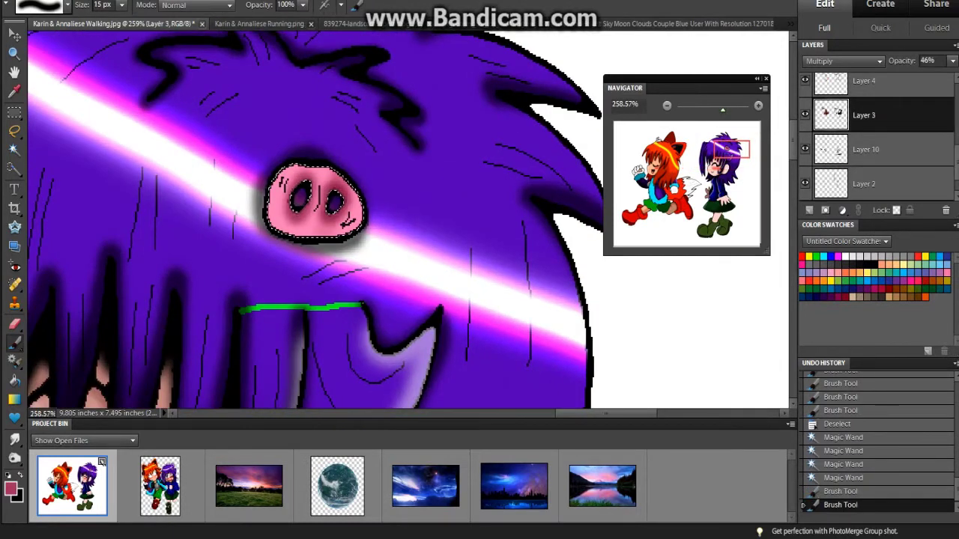
key(ctrl+d)
Step: Sample the purple hair colour and fill the green line above the ear with it on the Background layer using the Paint Bucket
key(m)
scroll(334, 219, up, 2)
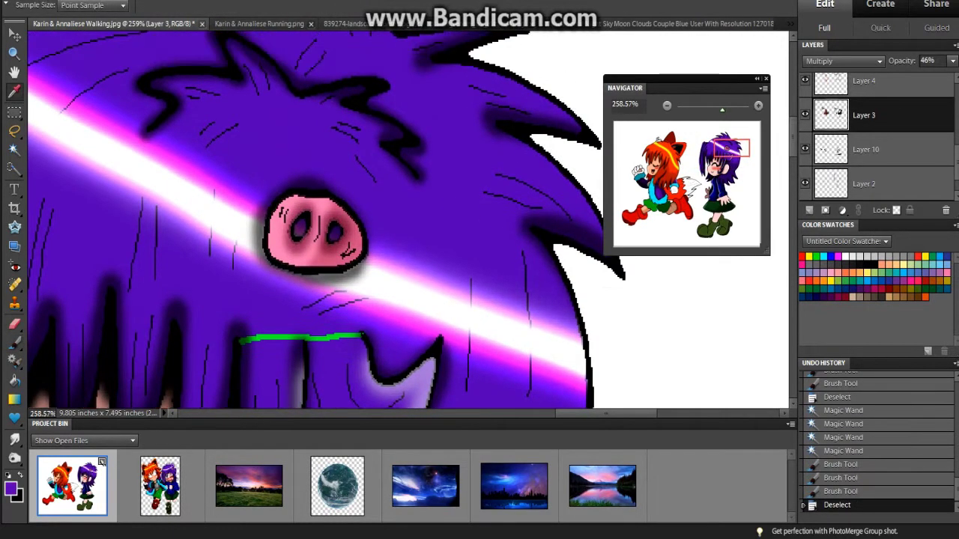
key(k)
key(alt+bracketleft)
key(alt+bracketleft)
key(alt+bracketleft)
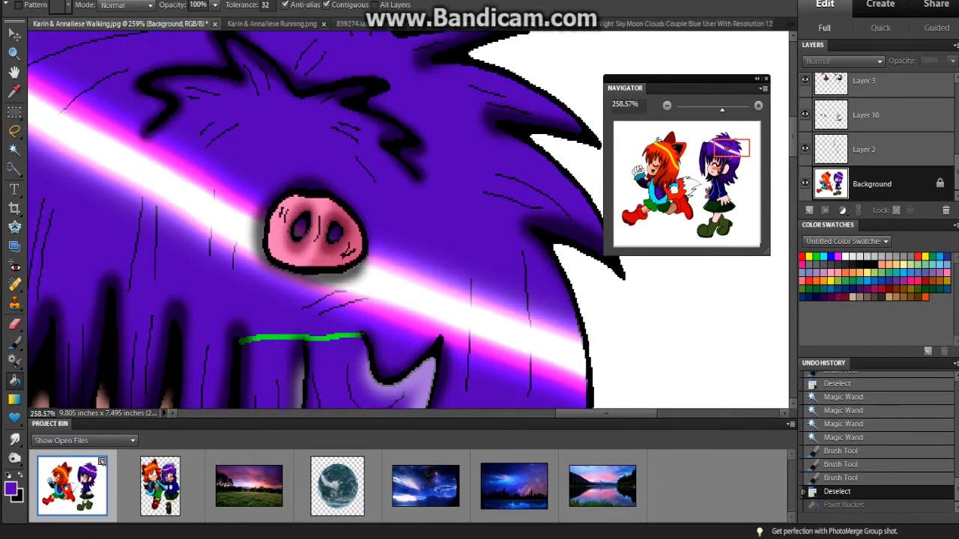
click(299, 338)
Step: Sample the orange-red hair colour and fill the leftover areas of the fox-eared girl's hair with it using the Paint Bucket
scroll(334, 220, down, 3)
scroll(334, 219, left, 10)
key(i)
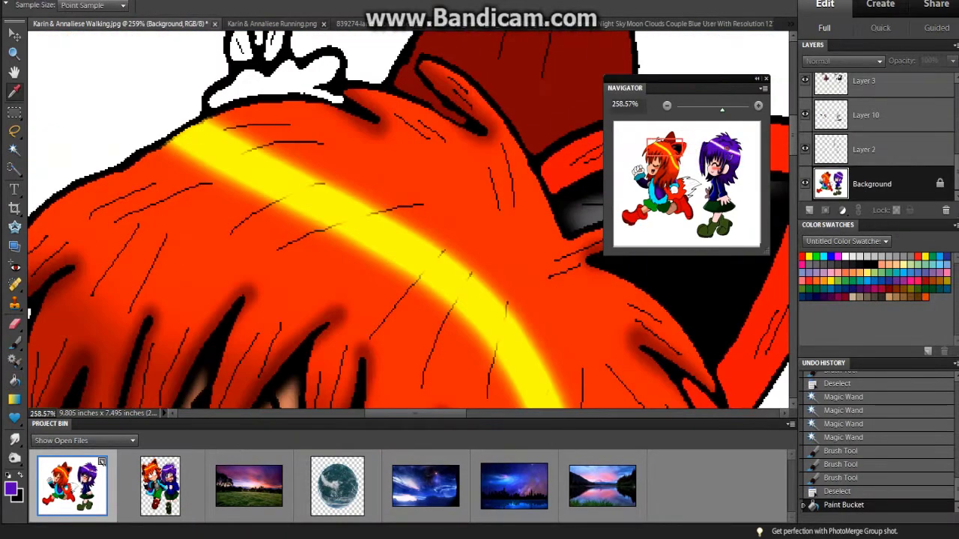
key(k)
scroll(334, 219, down, 3)
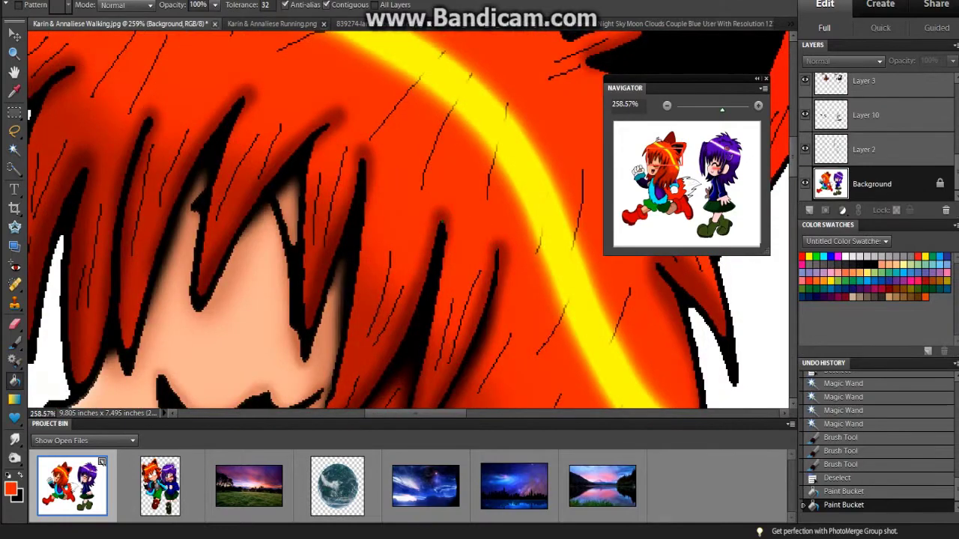
Step: Restore the default black and draw missing hair outlines on both girls with a 3 px Pencil on the Background layer
scroll(334, 219, down, 5)
key(n)
key(d)
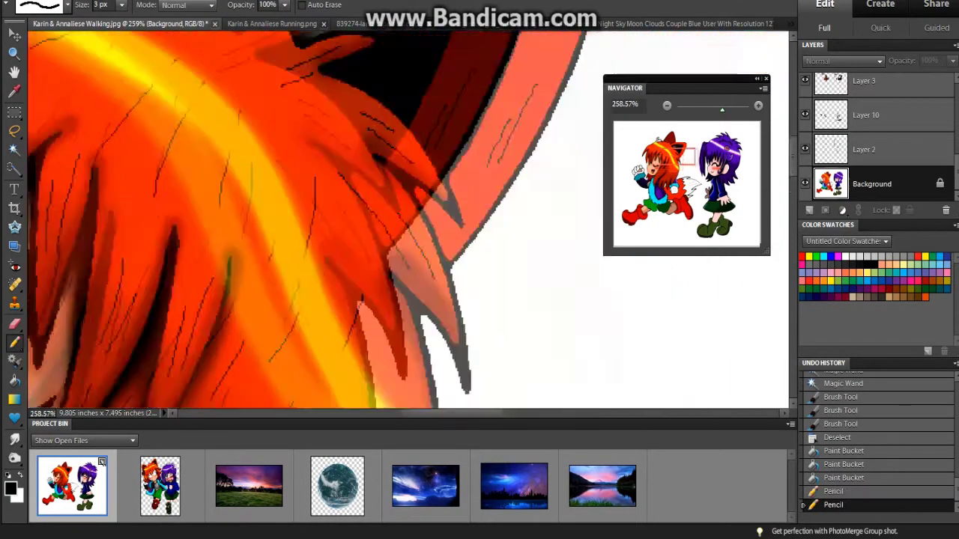
drag(661, 161, 723, 153)
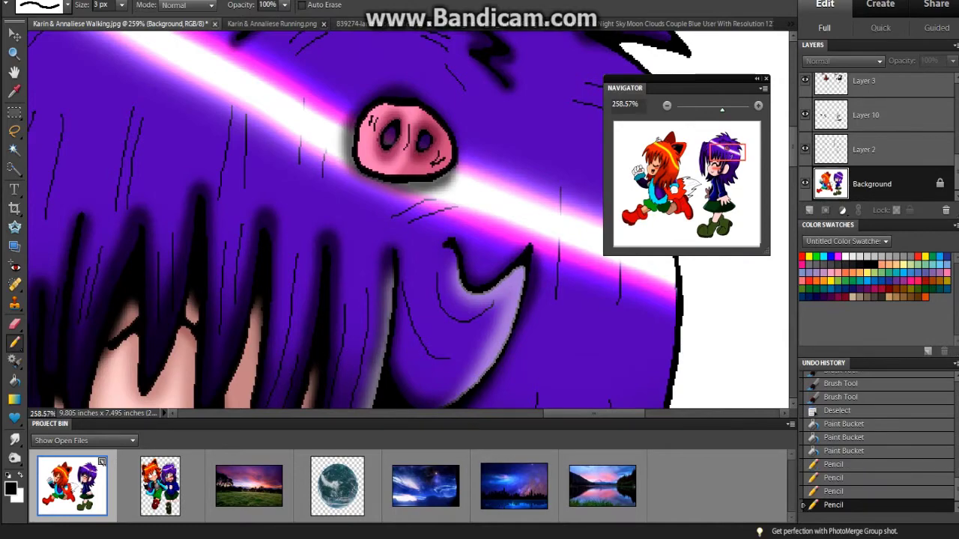
Step: Select the fox-eared girl's red ear rim and the red part of her tail with the Magic Wand
key(ctrl+minus)
key(ctrl+minus)
key(ctrl+minus)
key(w)
mouse_move(697, 169)
mouse_down()
mouse_move(704, 212)
mouse_move(682, 194)
mouse_move(677, 162)
mouse_up()
click(330, 213)
click(438, 167)
click(345, 376)
click(434, 359)
click(405, 113)
Step: Shade the ear rim and the inner edge of the red tail in black on Layer 2 with a 28 px soft brush
key(o)
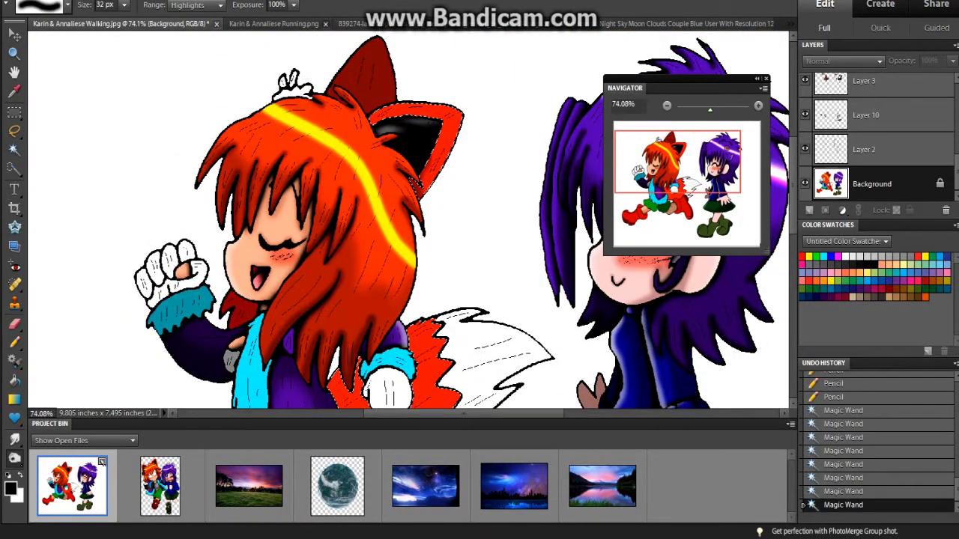
key(b)
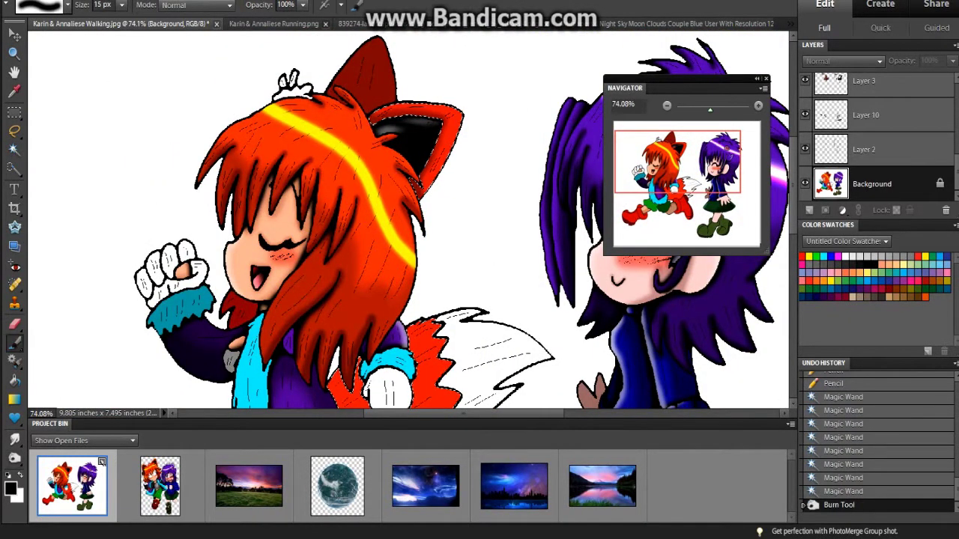
key(alt+bracketright)
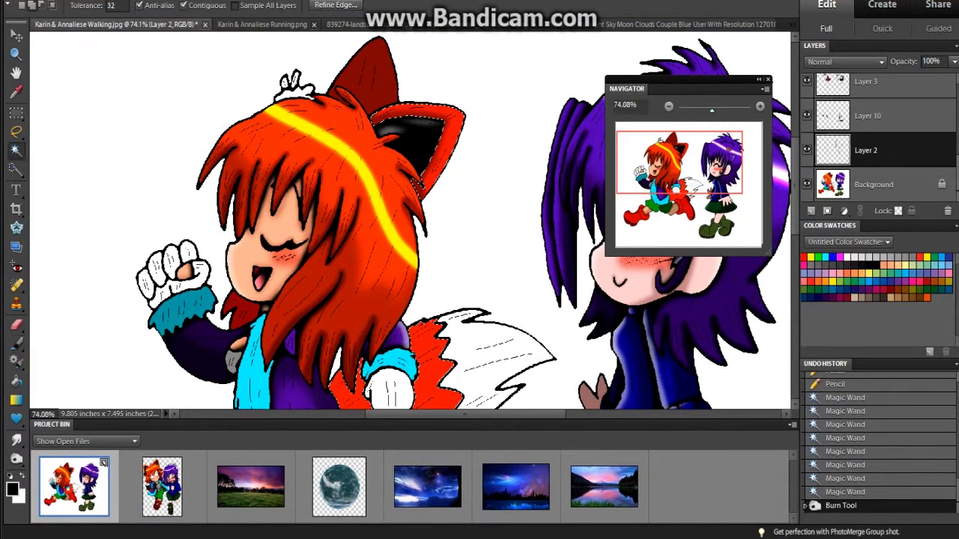
scroll(344, 82, up, 5)
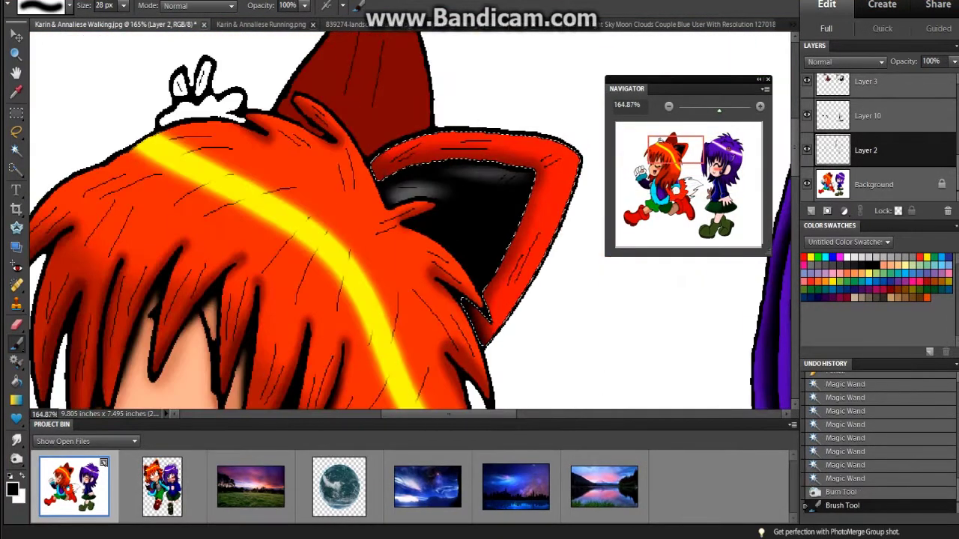
scroll(408, 221, down, 8)
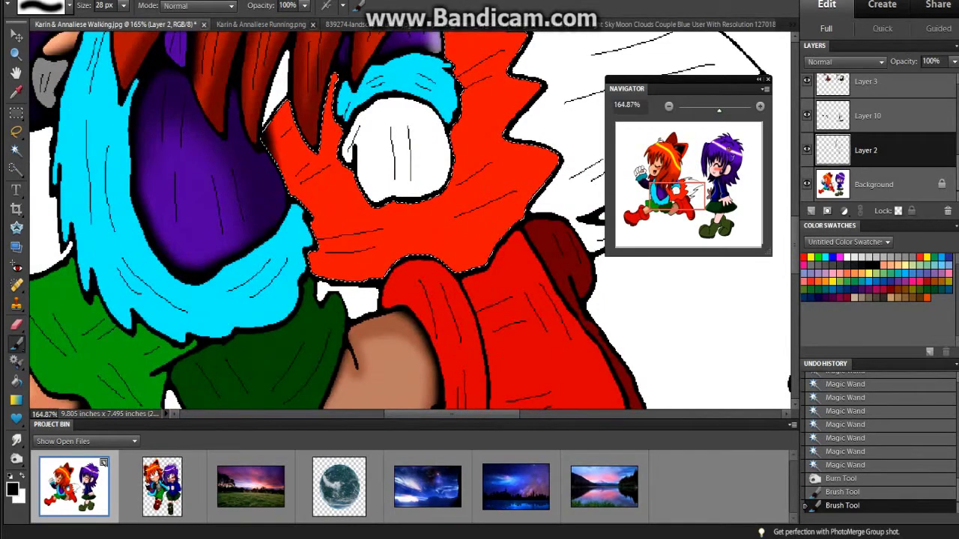
Step: Darken the edges and lower part of the red tail on the Background layer with the Burn Tool in the Highlights range, and deselect it
click(873, 184)
key(o)
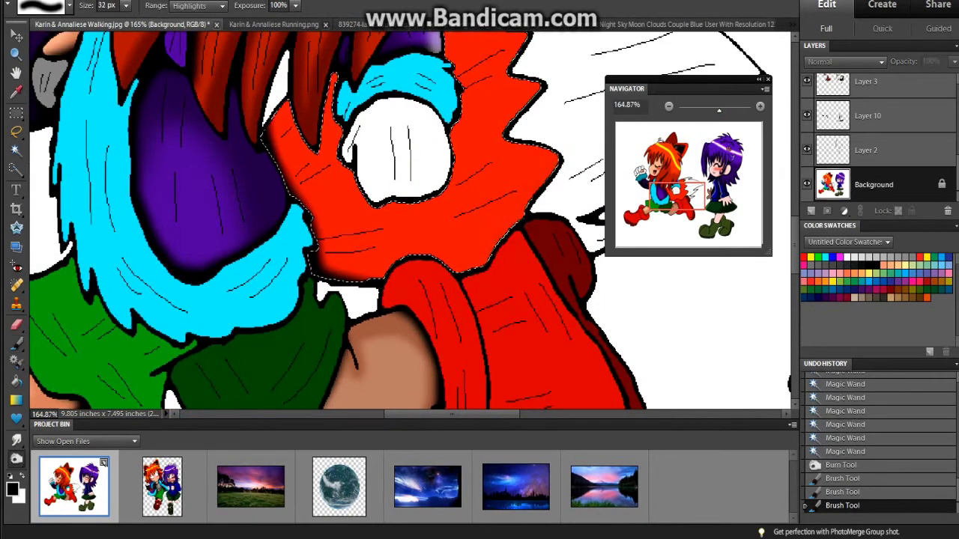
scroll(408, 221, up, 3)
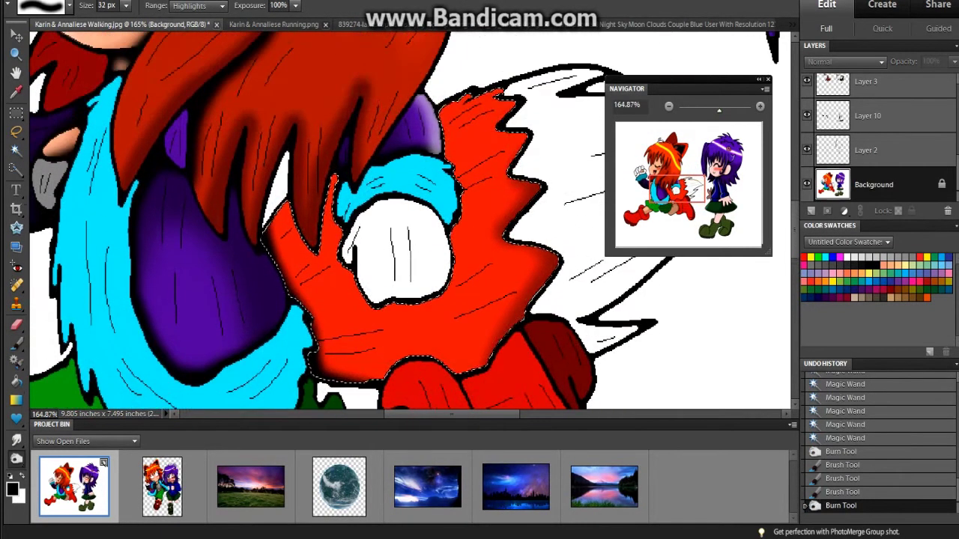
drag(273, 224, 419, 370)
mouse_move(269, 247)
mouse_down()
mouse_move(480, 360)
mouse_move(337, 367)
mouse_move(285, 225)
mouse_move(464, 359)
mouse_up()
drag(299, 210, 284, 352)
drag(277, 224, 292, 314)
drag(374, 247, 442, 299)
key(m)
key(ctrl+d)
Step: Select the white tail tip with the Magic Wand and fill it with black using the Paint Bucket
drag(524, 262, 273, 228)
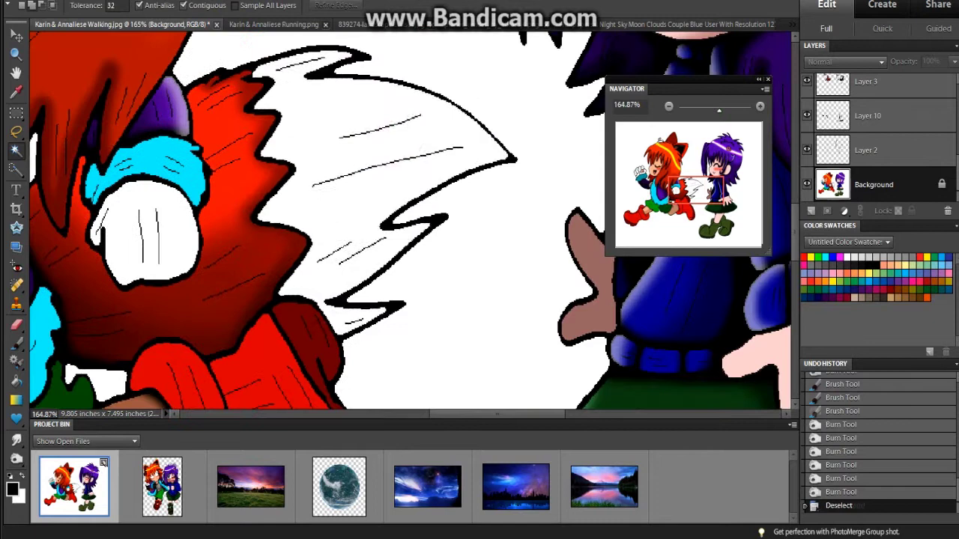
key(w)
click(390, 112)
key(k)
click(404, 135)
Step: Highlight the outer edges of the black tail tip with a 23 px Dodge Tool in the Shadows range
key(o)
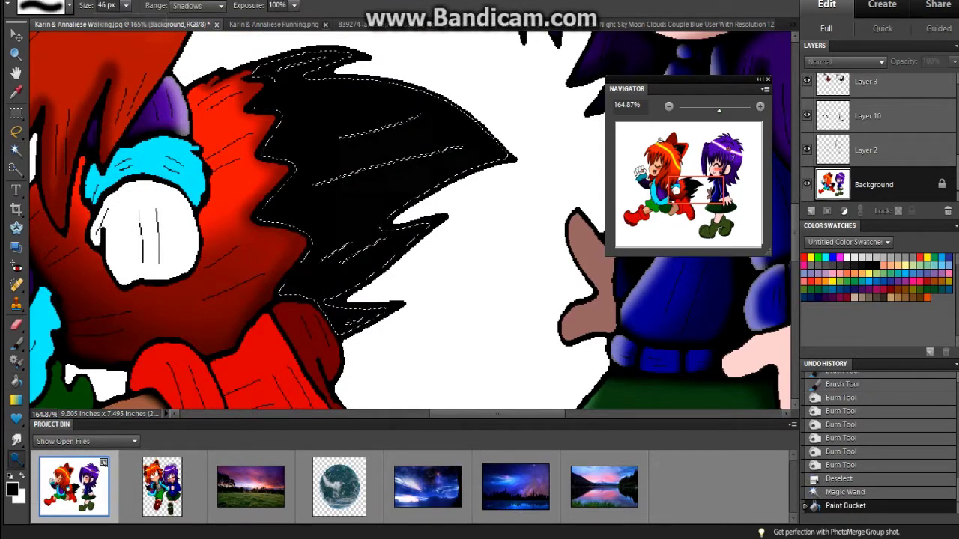
drag(259, 69, 348, 54)
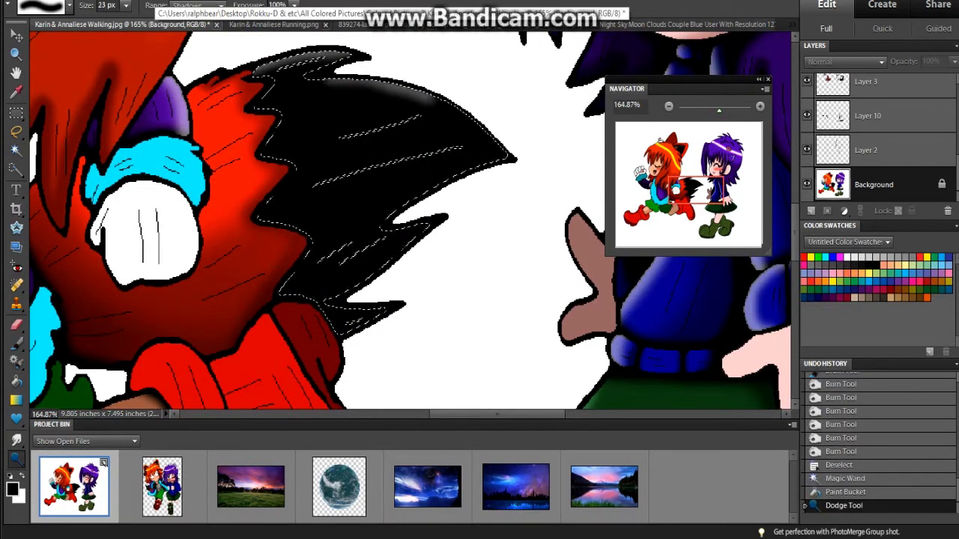
drag(431, 173, 382, 217)
drag(427, 191, 333, 329)
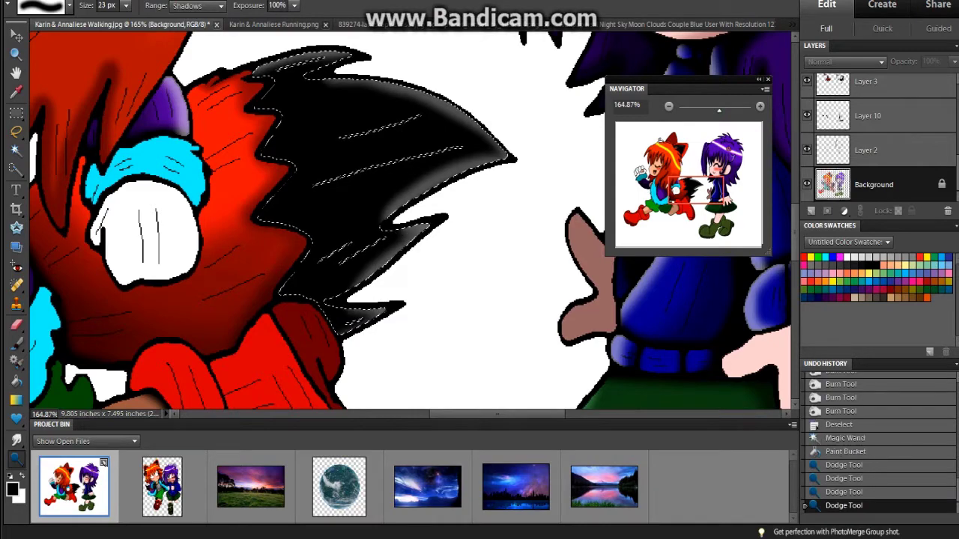
Step: Set the Dodge range to Highlights, add a small white shine spot inside the black tail tip, and clear the selection
drag(419, 120, 330, 150)
click(197, 5)
click(191, 30)
click(330, 149)
click(330, 149)
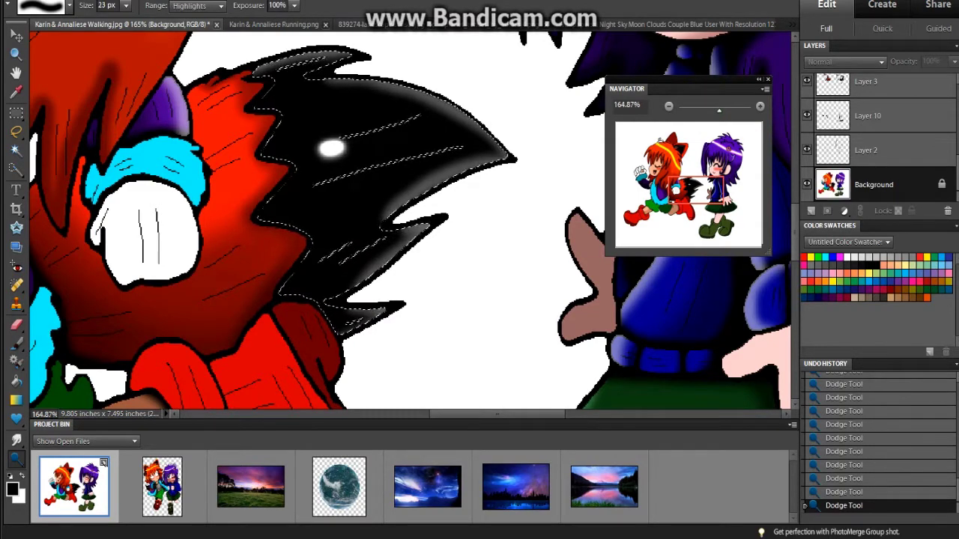
scroll(330, 150, down, 3)
key(ctrl+d)
Step: Try filling the fox-eared girl's white gloves with black, and undo the fills and selections
key(w)
scroll(411, 225, up, 2)
scroll(410, 225, left, 4)
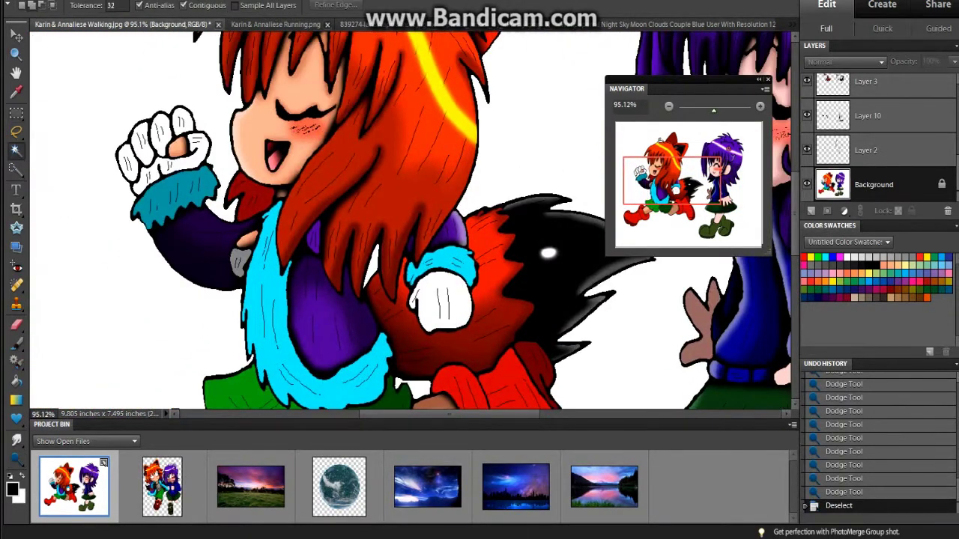
key(k)
click(168, 161)
click(442, 299)
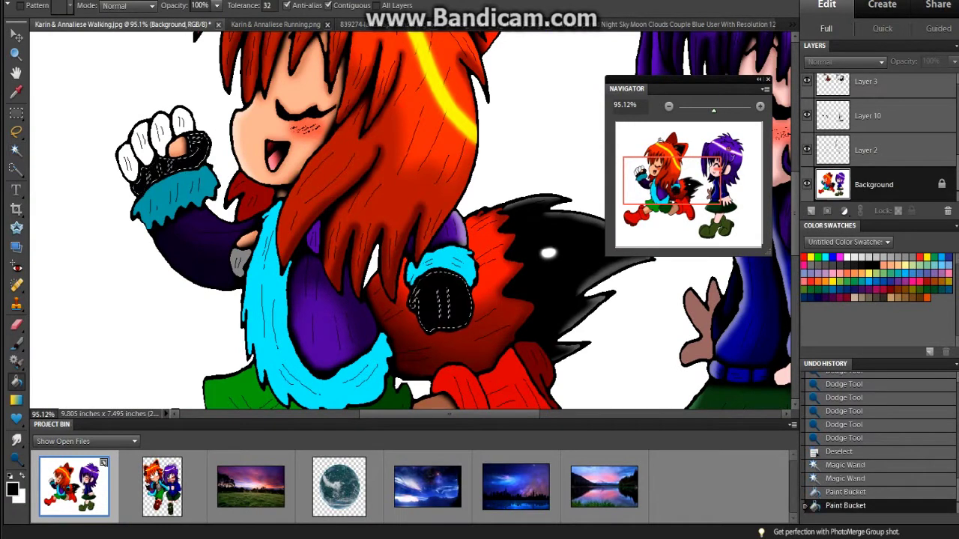
key(ctrl+z)
key(ctrl+z)
key(ctrl+z)
key(ctrl+z)
Step: Select the lowered white glove together with its black outline, using a Lasso loop trimmed with the Magic Wand
scroll(411, 225, down, 2)
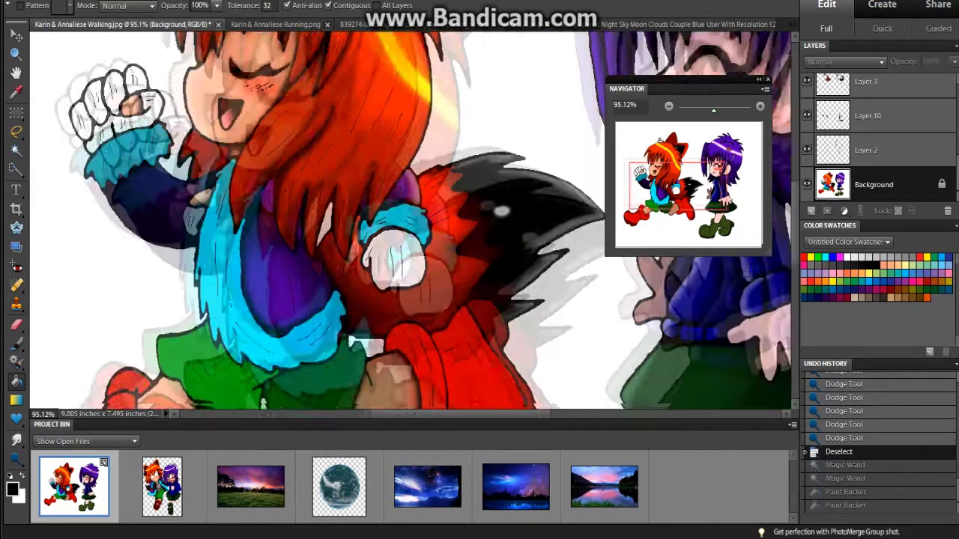
scroll(409, 217, up, 5)
key(w)
click(450, 277)
key(l)
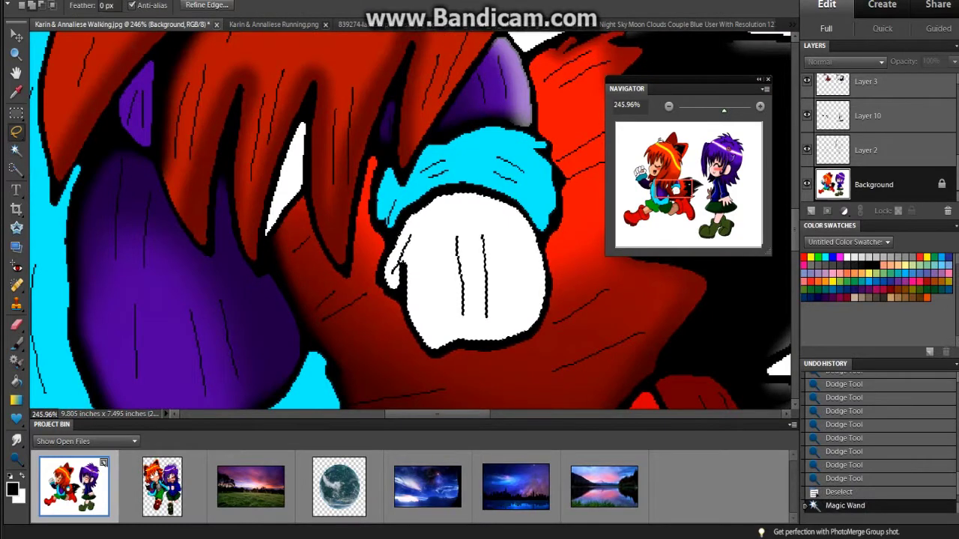
drag(372, 301, 388, 229)
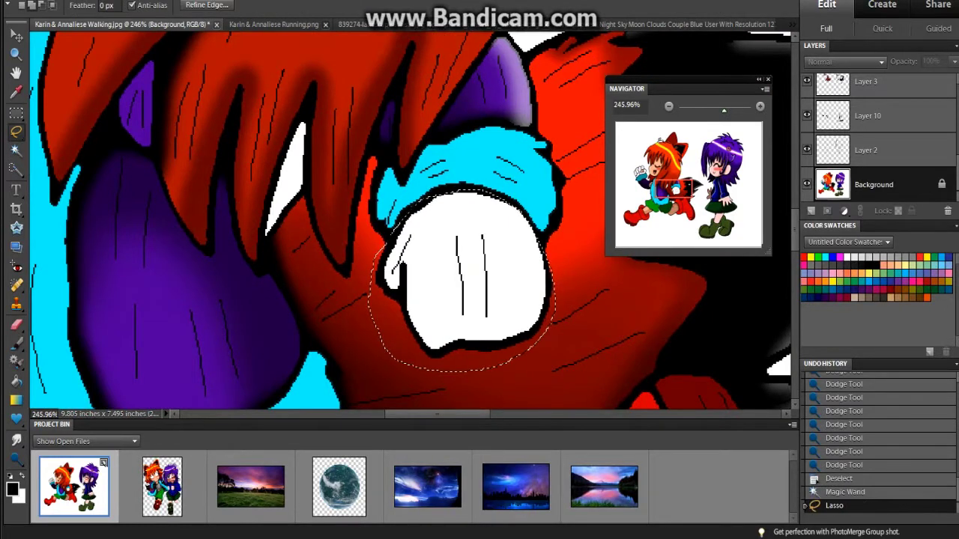
key(w)
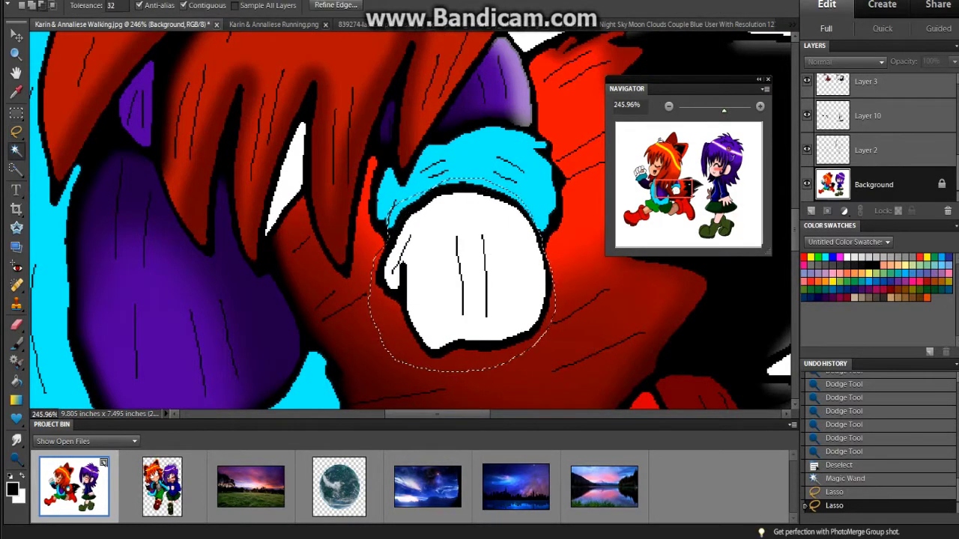
click(465, 284)
click(464, 284)
click(465, 285)
click(465, 284)
click(464, 284)
click(464, 285)
Step: Cut the selected glove to its own layer and enlarge it slightly with Free Transform
right_click(433, 293)
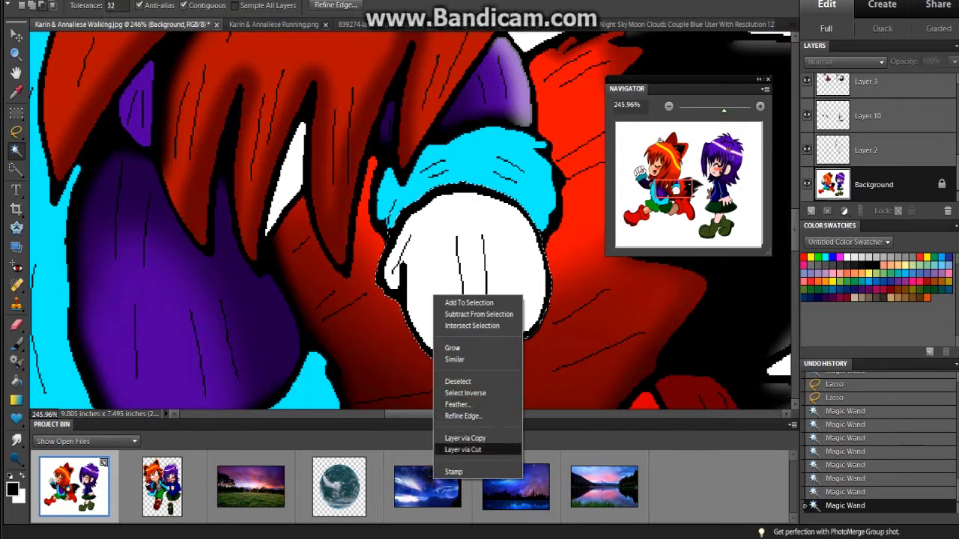
click(471, 450)
click(71, 1)
click(240, 15)
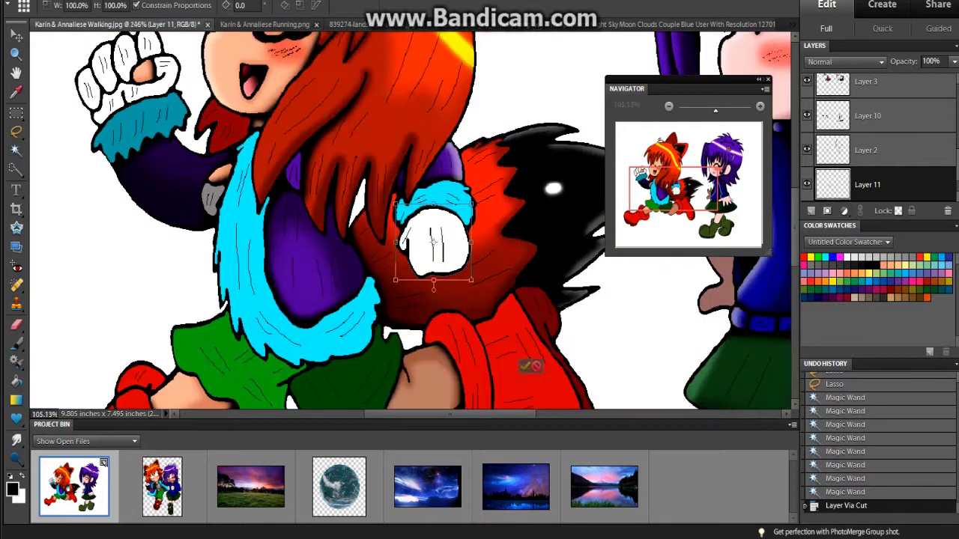
drag(433, 239, 131, 86)
drag(75, 127, 83, 131)
drag(131, 86, 142, 75)
key(Return)
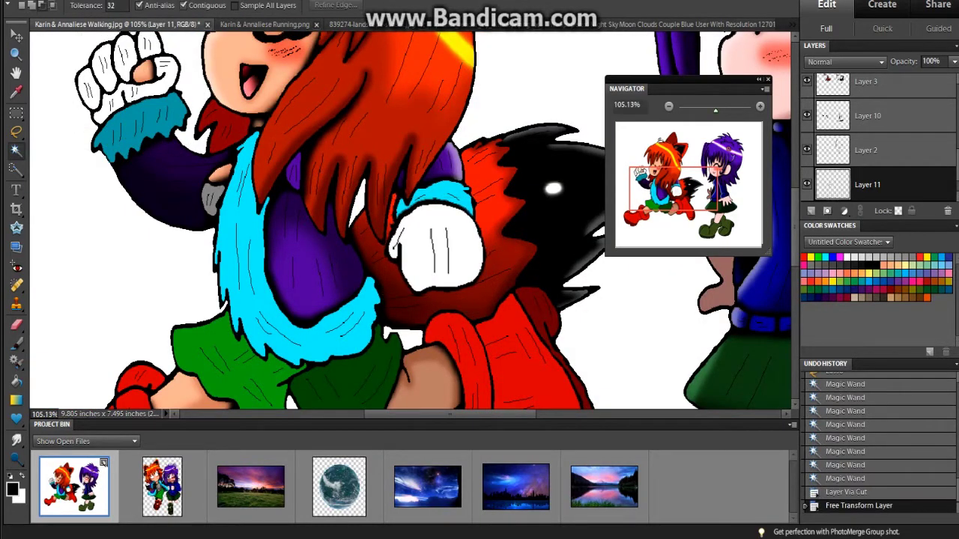
Step: Apply the Threshold adjustment to the enlarged glove layer to sharpen its black and white lines
click(225, 2)
mouse_move(247, 51)
click(173, 105)
click(569, 126)
Step: Erase the stray edge beside the glove's cuff with a 23 px eraser and merge Layer 11 down into the Background
scroll(442, 248, up, 3)
key(e)
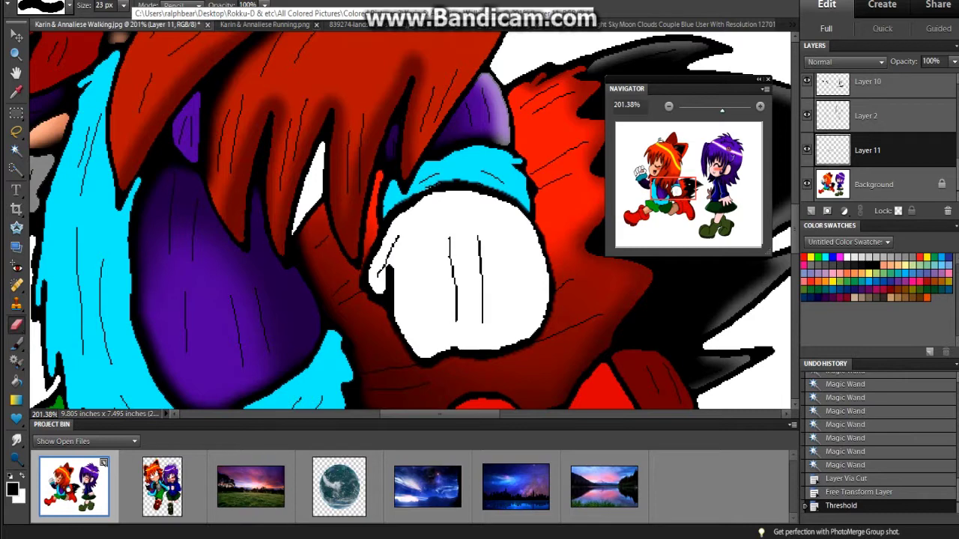
click(377, 186)
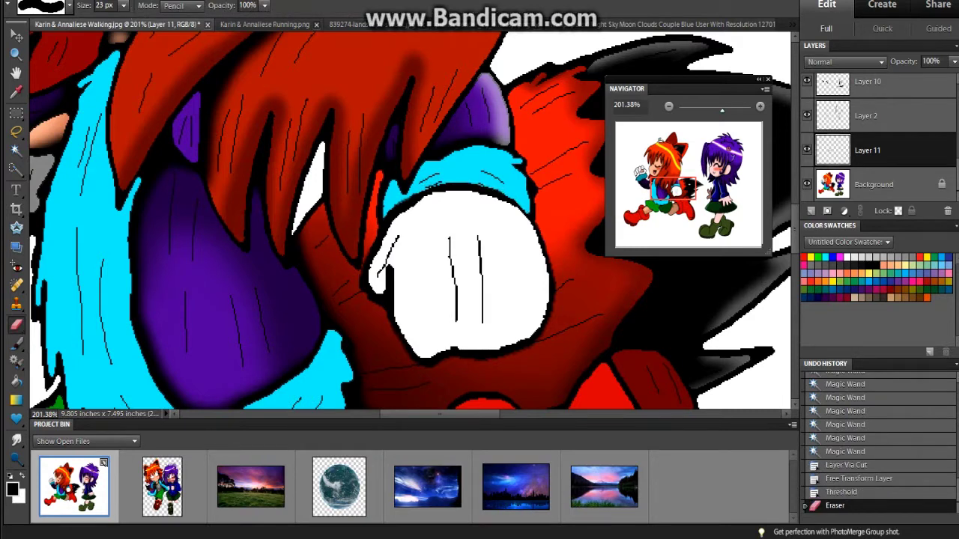
right_click(867, 149)
click(883, 363)
Step: Select the lowered glove and the raised glove's palm and thumb on the Background layer, and fill them with black
click(873, 184)
key(w)
click(460, 285)
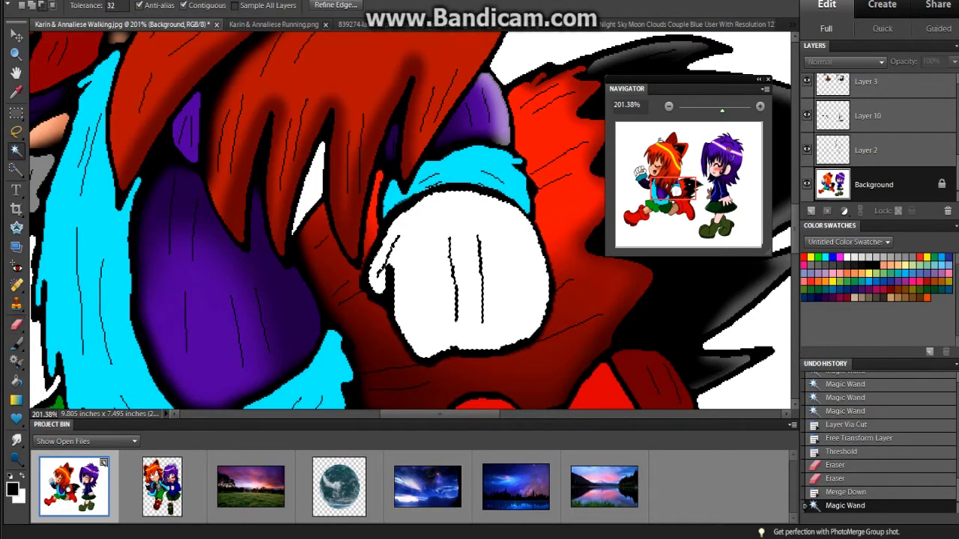
scroll(461, 284, down, 3)
shift+click(419, 300)
shift+click(446, 292)
shift+click(468, 299)
key(k)
click(161, 128)
click(446, 288)
Step: Highlight the outer edge of the lowered black glove with a 23 px Dodge Tool in the Shadows range, redoing the first stroke
key(o)
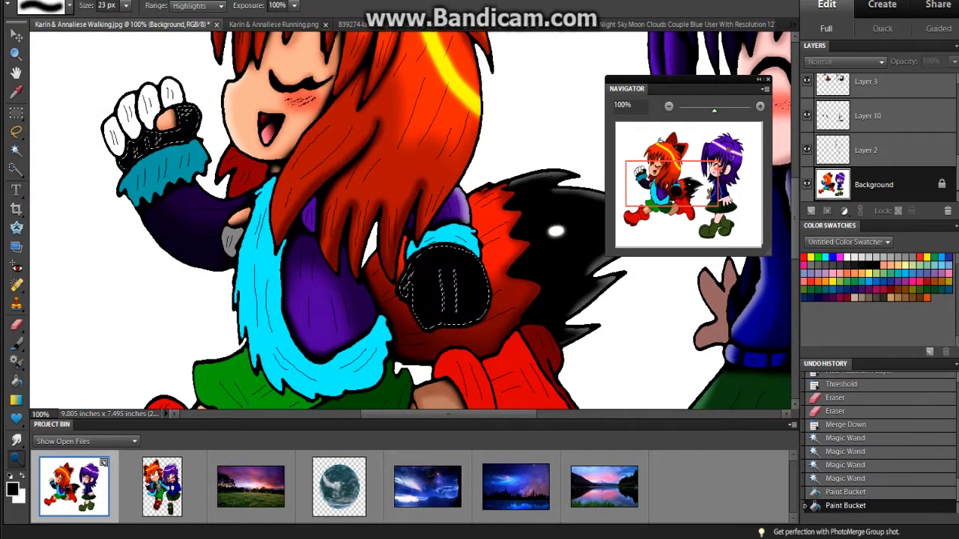
scroll(497, 346, up, 3)
drag(472, 208, 368, 308)
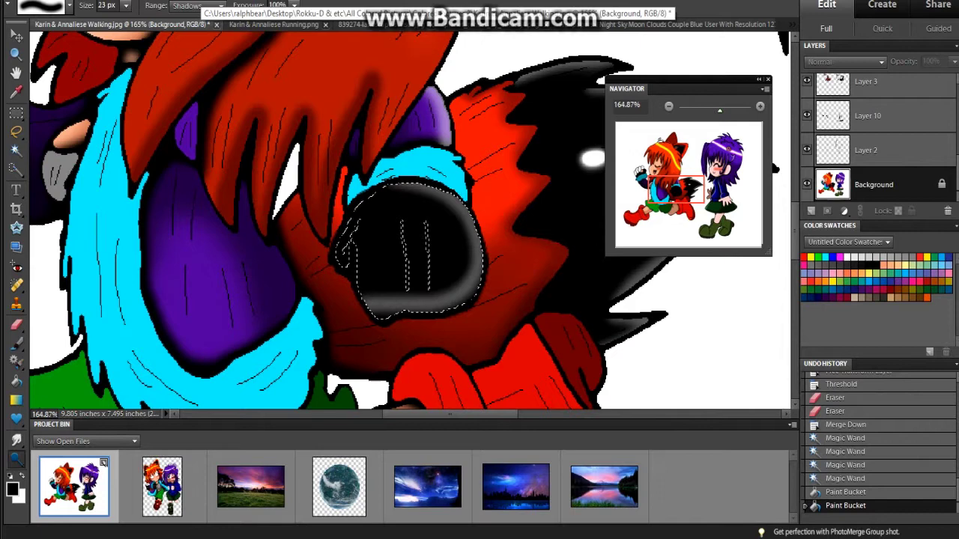
key(ctrl+z)
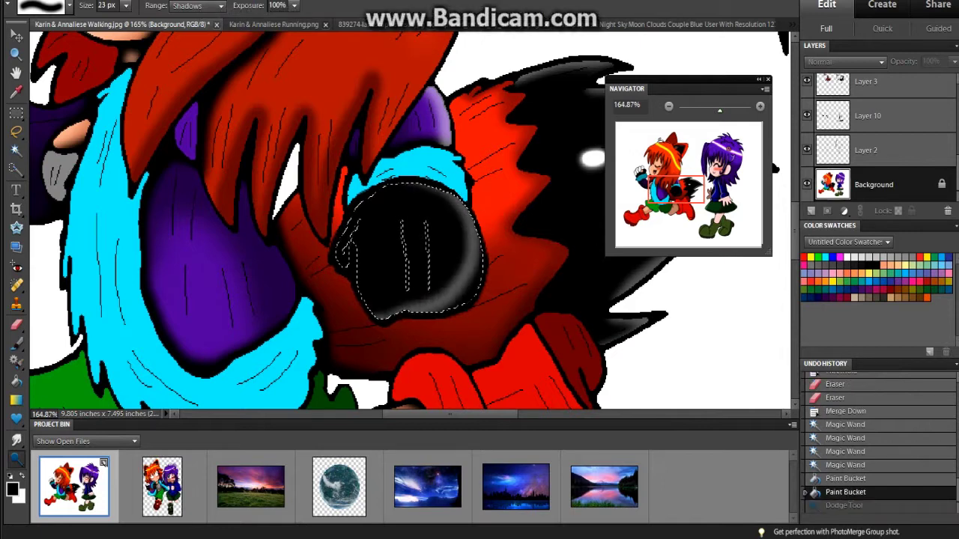
drag(449, 225, 420, 292)
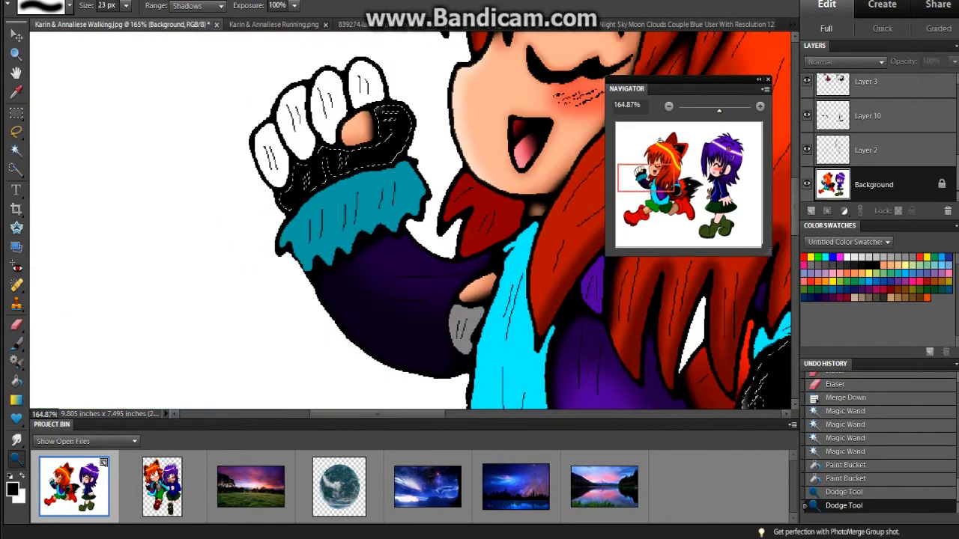
Step: Highlight the raised glove's thumb and palm edge with the Dodge Tool and clear the selection
drag(378, 112, 405, 161)
drag(292, 180, 397, 135)
key(ctrl+d)
Step: Select two alternate white fingers of the raised glove, fill them with black, and highlight them with the Dodge Tool
key(w)
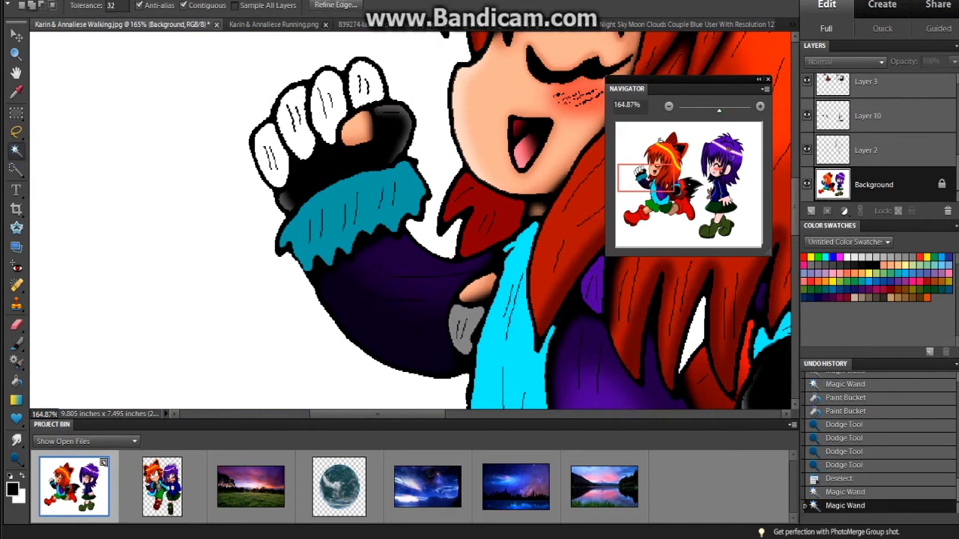
key(k)
click(296, 123)
click(366, 84)
key(o)
drag(296, 127, 363, 83)
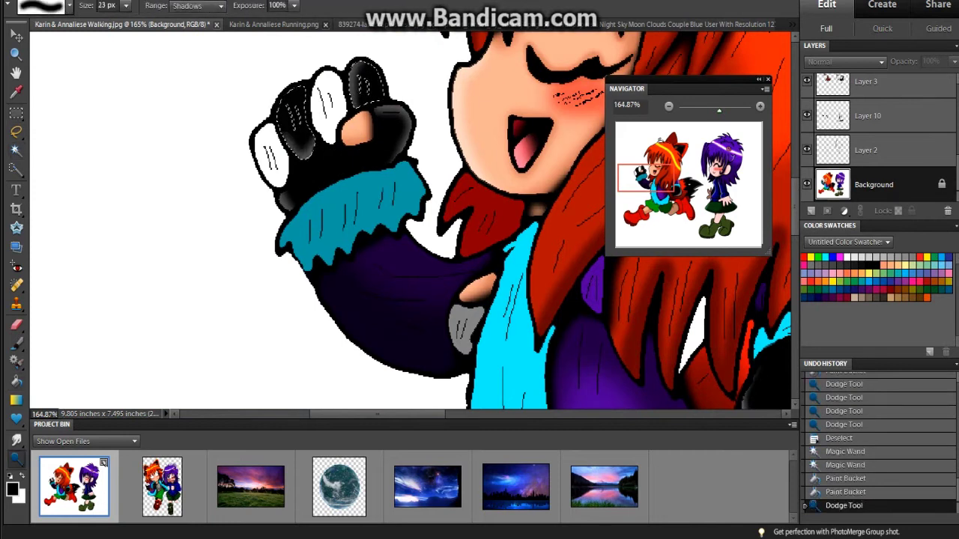
Step: Fill the raised glove's two remaining white fingers with black, highlight them with the Dodge Tool, and deselect them
key(k)
key(ctrl+z)
key(o)
drag(329, 138, 328, 75)
key(ctrl+d)
key(w)
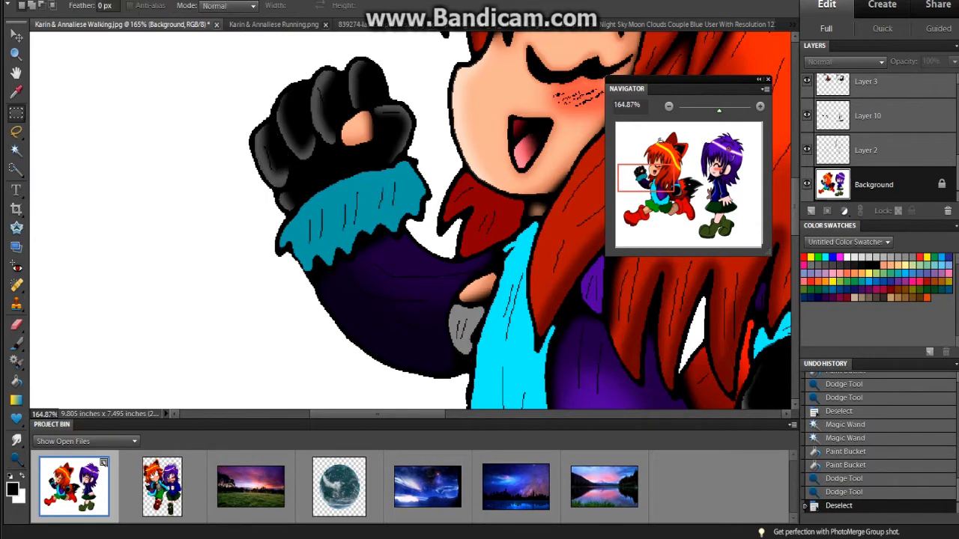
Step: Select the small grey patch beside the raised arm's elbow, darken it with the Brush and Burn Tool, and clear the selection
key(ctrl+minus)
key(b)
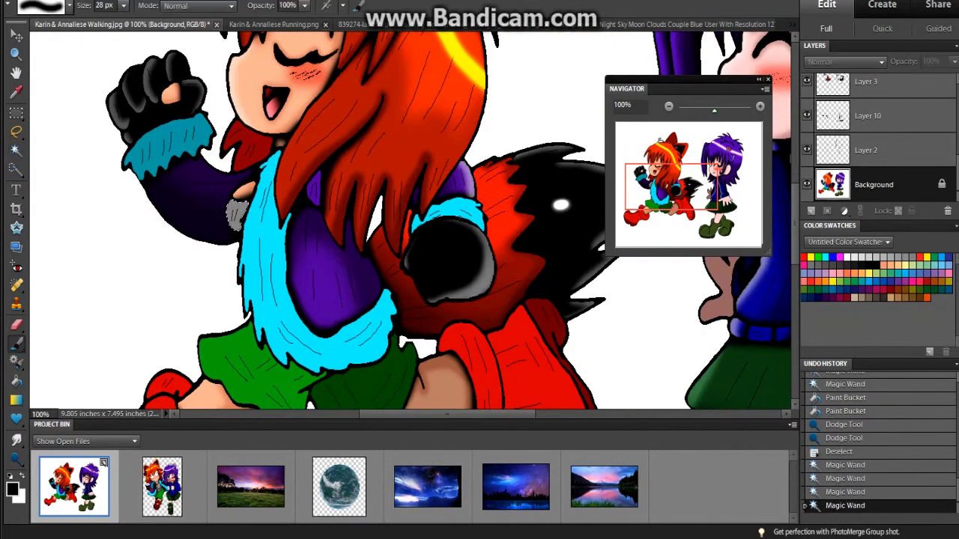
click(868, 149)
key(o)
click(868, 185)
drag(232, 202, 239, 224)
key(m)
key(ctrl+d)
Step: Select the lighter green shorts leg with the Magic Wand and shade it with a 45 px Burn Tool in the Highlights range
scroll(338, 225, down, 1)
key(w)
click(247, 299)
shift+click(284, 330)
shift+click(270, 285)
shift+click(300, 330)
key(o)
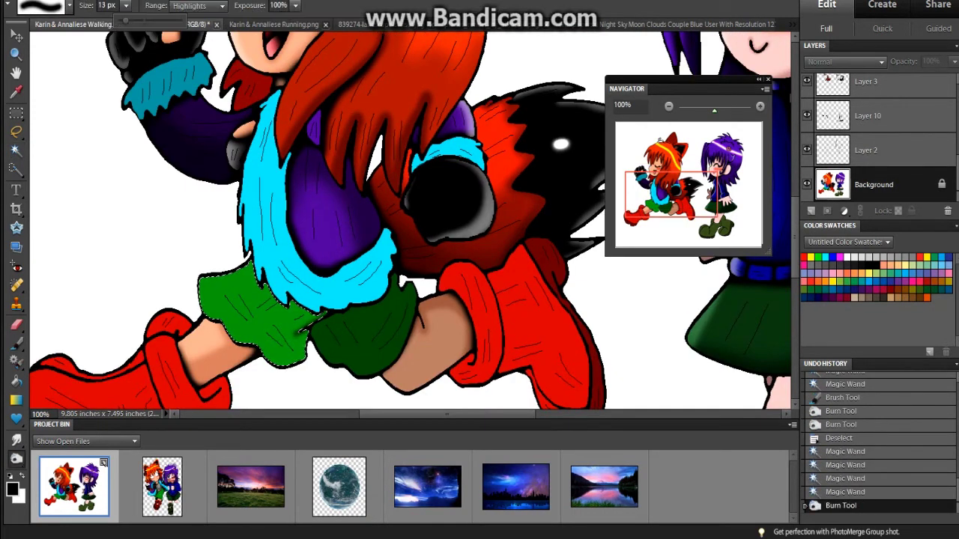
drag(311, 318, 309, 322)
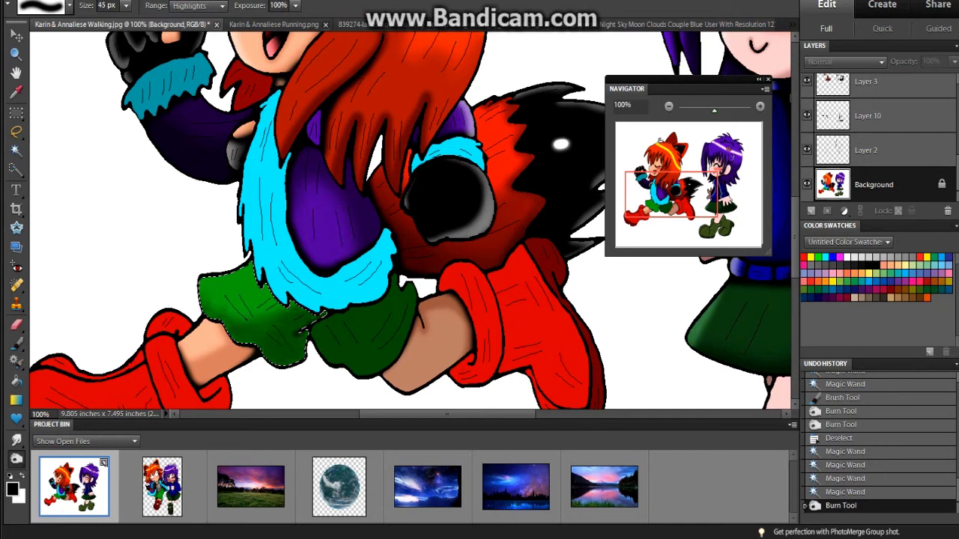
Step: Add black brush shading on Layer 2 and a white highlight on Layer 7 to the lighter shorts leg, and deselect it
key(b)
key(alt+bracketright)
drag(303, 313, 322, 315)
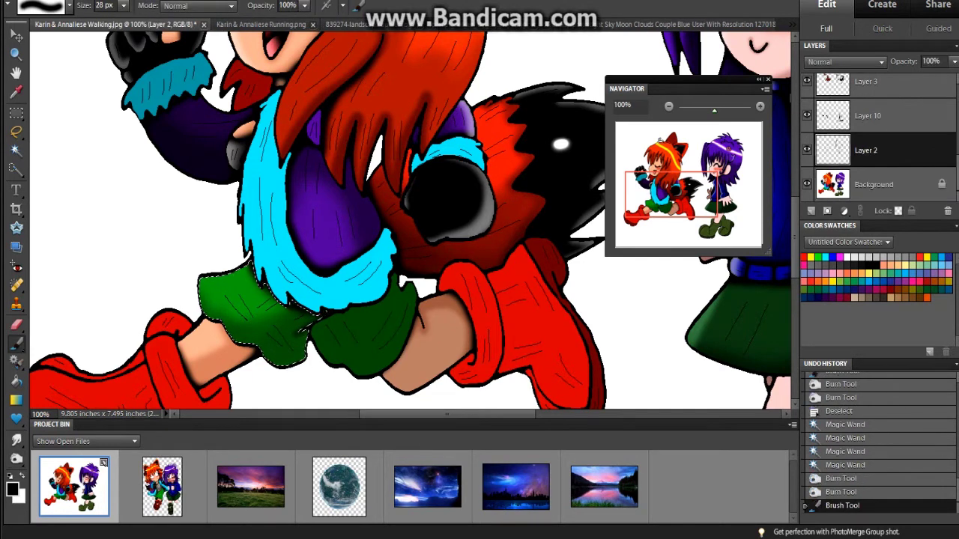
key(x)
key(alt+bracketright)
key(alt+bracketright)
click(225, 292)
key(ctrl+d)
Step: Select the darker green shorts leg on the Background layer and shade it with the 45 px Burn Tool
key(w)
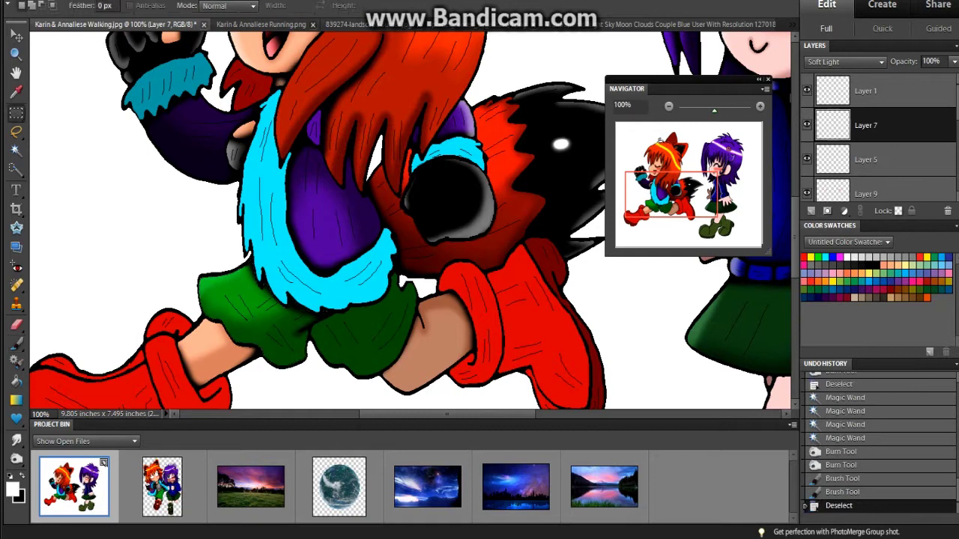
key(alt+bracketleft)
key(alt+bracketleft)
key(alt+bracketleft)
key(alt+bracketleft)
key(alt+bracketleft)
key(alt+bracketleft)
click(359, 330)
shift+click(390, 300)
shift+click(352, 360)
key(o)
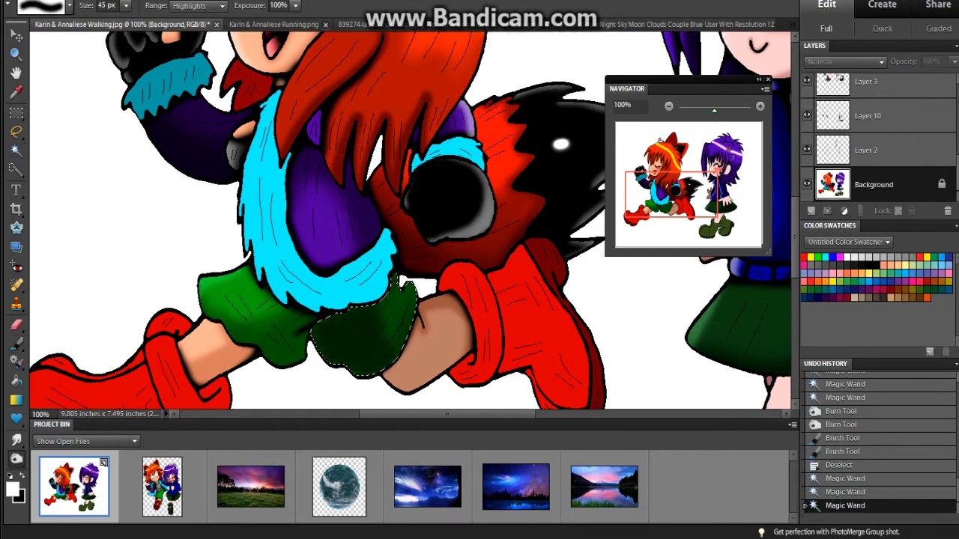
Step: Shade the upper part of the darker shorts leg with a black 61 px brush on Layer 2, and clear the selection
key(b)
key(x)
key(alt+bracketright)
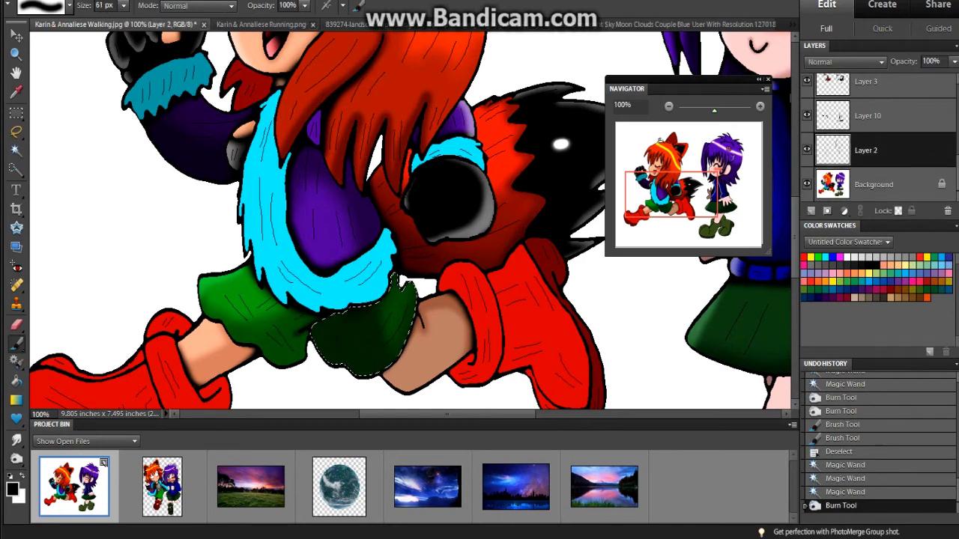
drag(375, 300, 401, 278)
key(ctrl+d)
Step: Select the small purple shirt patch beneath the red hair, darken it with the Burn Tool and black brush on Layer 2, and deselect it
key(w)
key(alt+bracketleft)
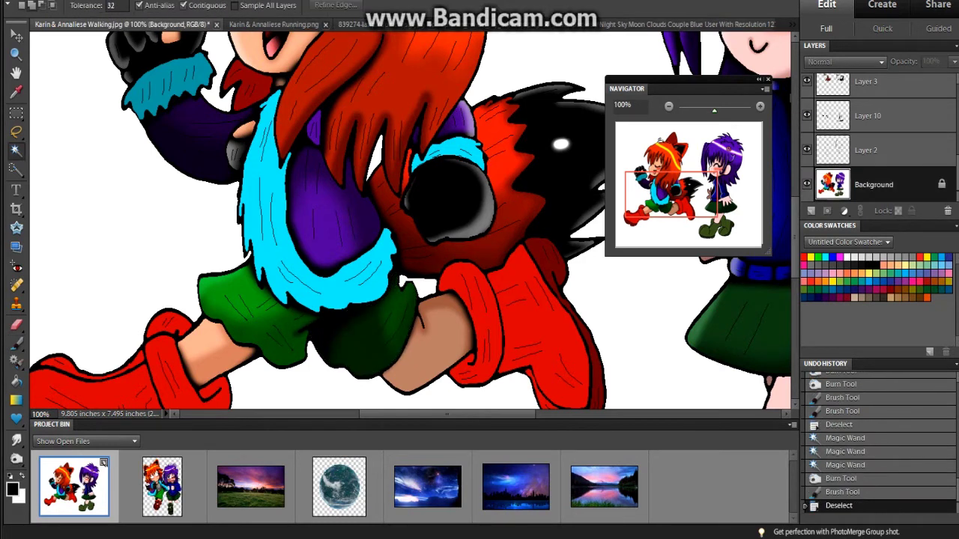
click(313, 129)
shift+click(313, 135)
scroll(414, 221, up, 2)
key(o)
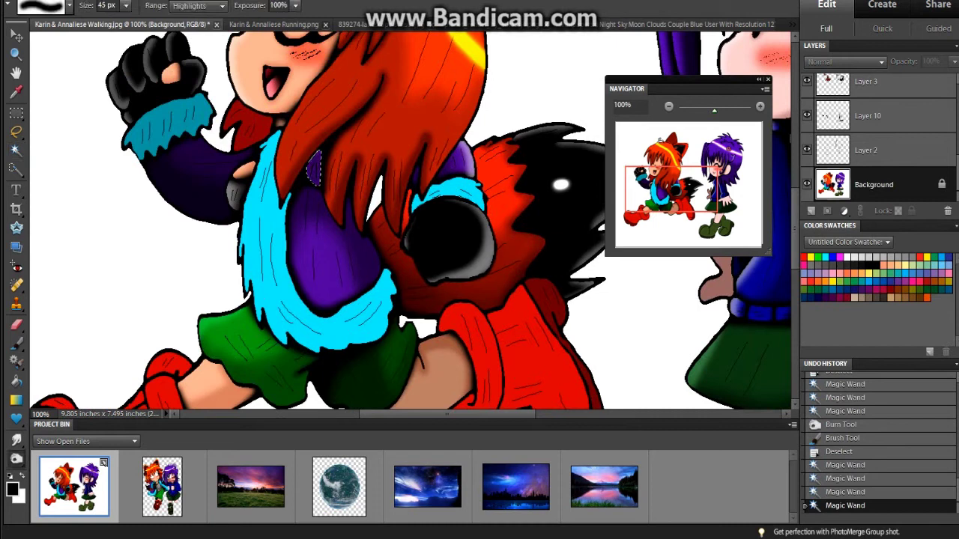
drag(314, 155, 318, 182)
drag(315, 158, 318, 178)
key(b)
key(alt+bracketright)
key(w)
key(ctrl+z)
key(ctrl+z)
key(ctrl+z)
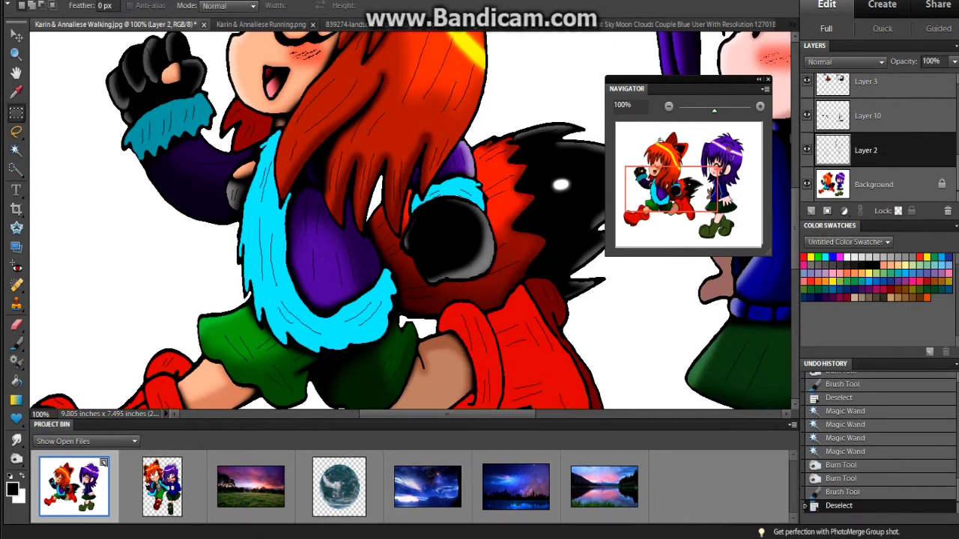
Step: Select the cyan fur cuffs and vest trim on the Background layer and burn their jagged edges with a 13 px Highlights Burn Tool
key(alt+bracketleft)
click(161, 127)
shift+click(446, 196)
shift+click(262, 247)
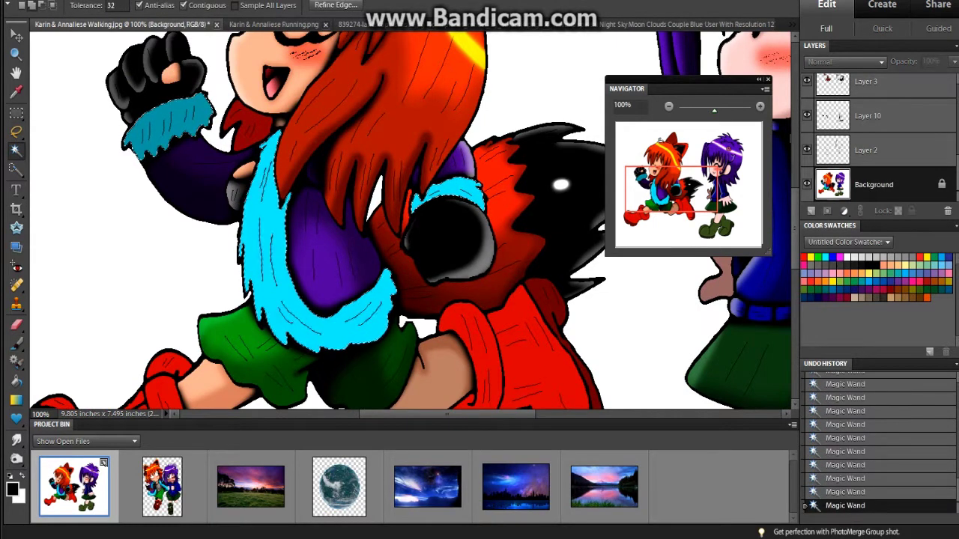
key(o)
drag(258, 304, 283, 343)
drag(413, 182, 448, 211)
drag(246, 274, 263, 321)
mouse_move(241, 247)
mouse_down()
mouse_move(266, 322)
mouse_move(255, 135)
mouse_move(262, 210)
mouse_up()
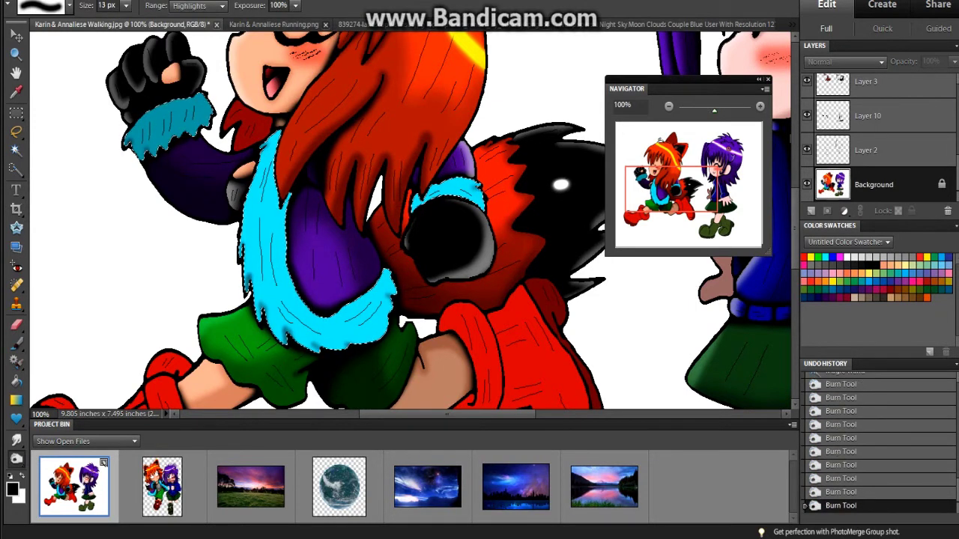
Step: Darken broad areas of the cyan fur trim and cuffs with a 73 px Burn Tool
key(bracketright)
key(bracketright)
key(bracketright)
key(bracketright)
key(bracketright)
key(bracketright)
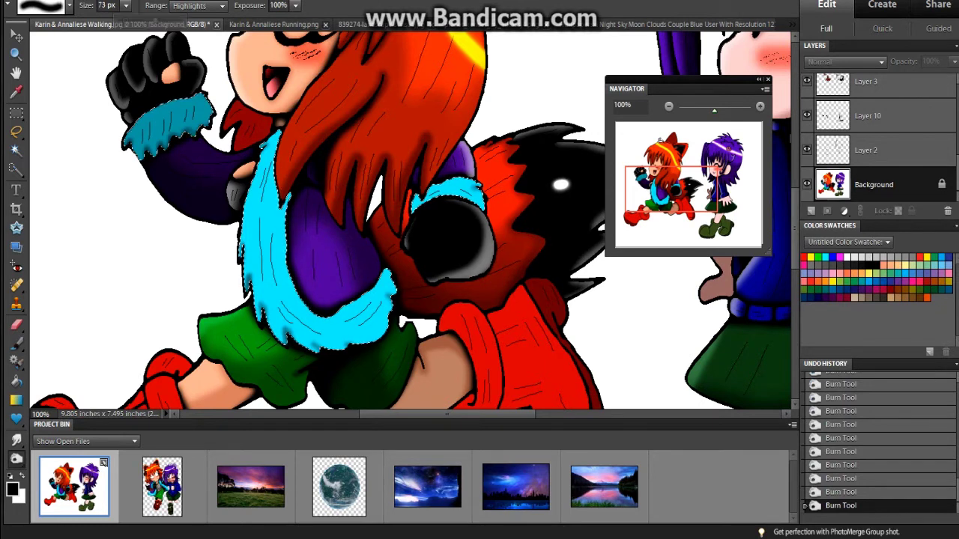
drag(350, 318, 376, 306)
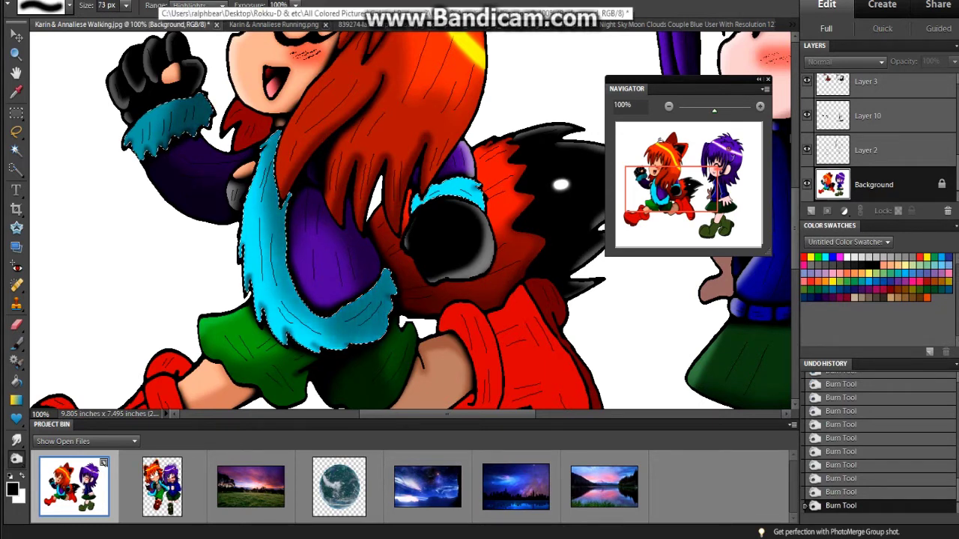
Step: Paint black shadows on the cyan cuffs and trim with a 34 px brush on Layer 2, and clear the selection
key(bracketleft)
key(bracketleft)
key(bracketleft)
key(b)
key(alt+bracketright)
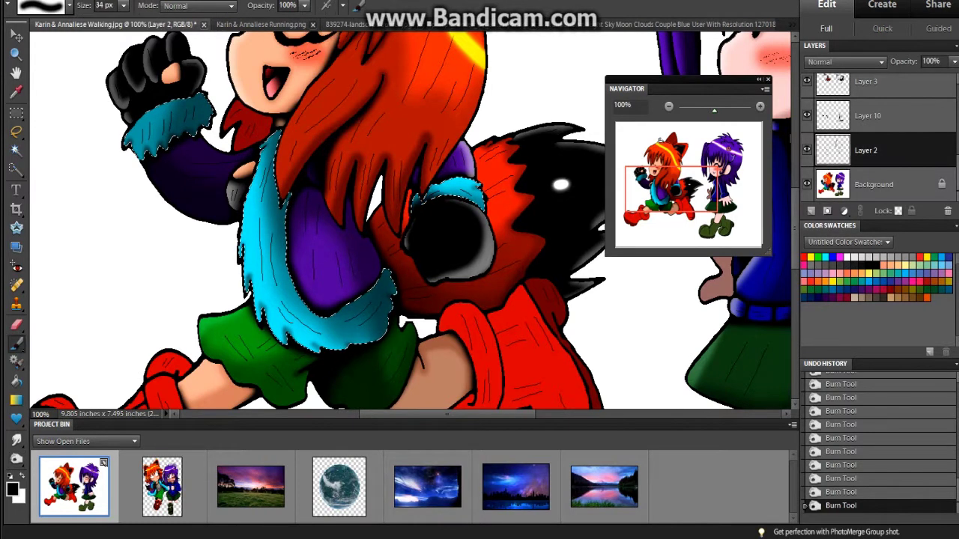
drag(420, 196, 479, 197)
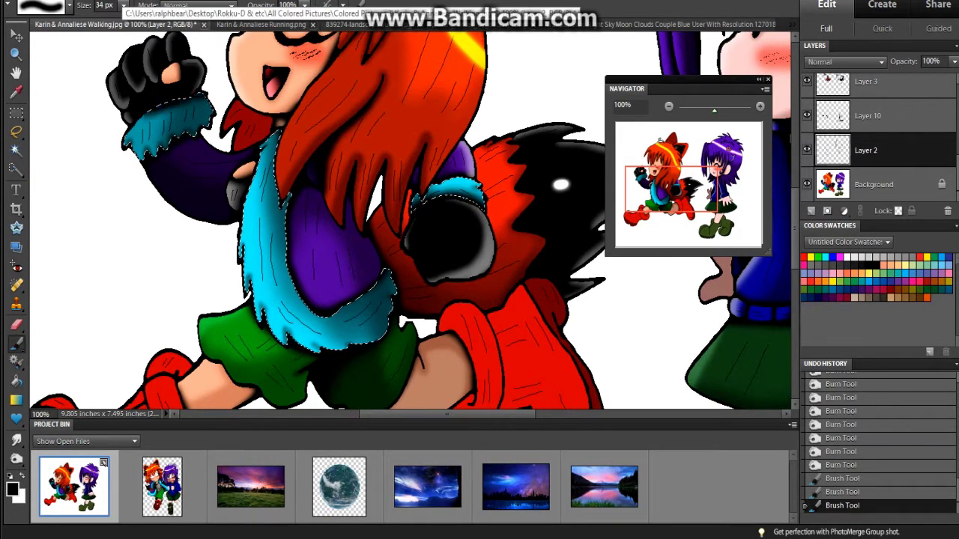
drag(135, 113, 210, 105)
key(ctrl+d)
Step: Cover the stray cyan specks above the lowered glove with a black 3 px Pencil on the Background layer
scroll(412, 212, up, 3)
click(15, 342)
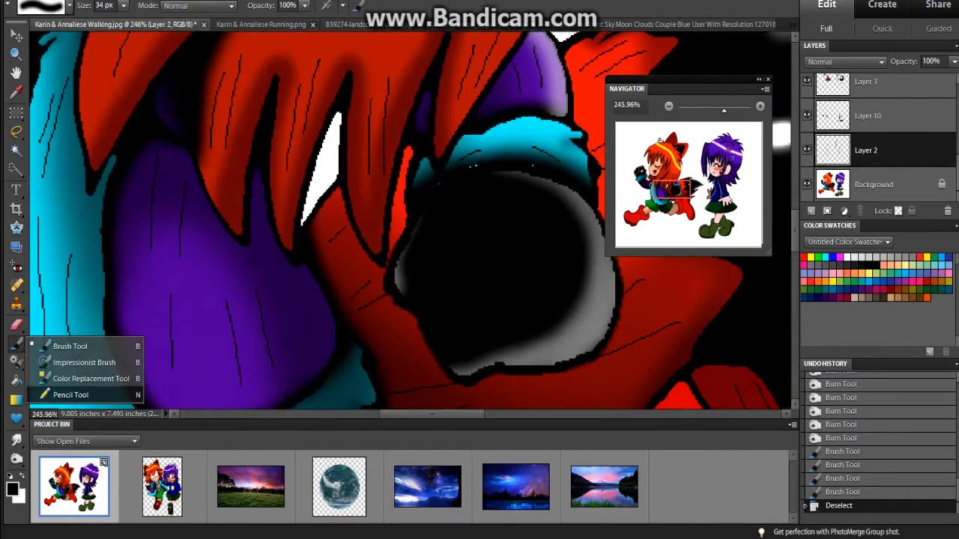
key(n)
key(alt+bracketleft)
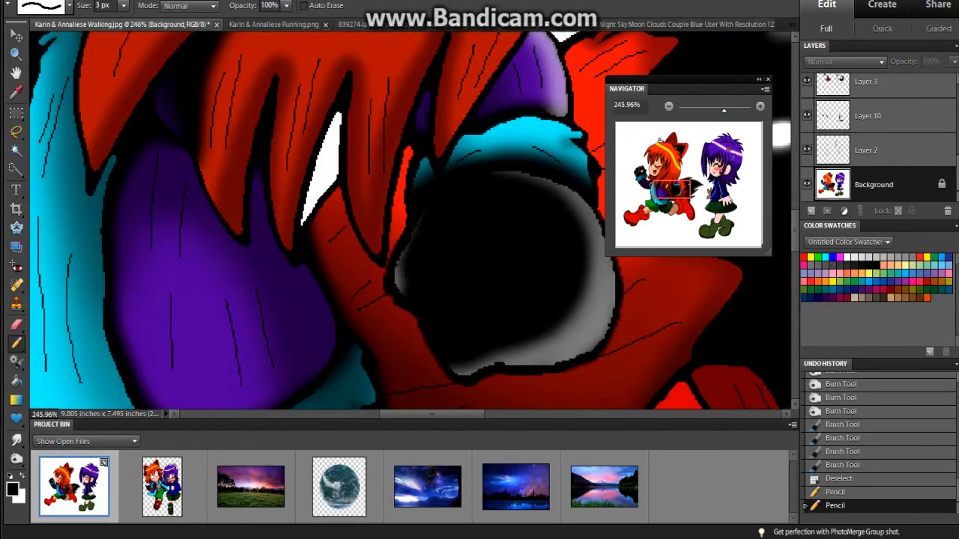
Step: Select the dark red hair lock below the chin, shade it with the Brush on Layer 2 and a 26 px Burn Tool, and deselect it
scroll(412, 225, down, 5)
key(w)
scroll(412, 225, up, 2)
double_click(513, 337)
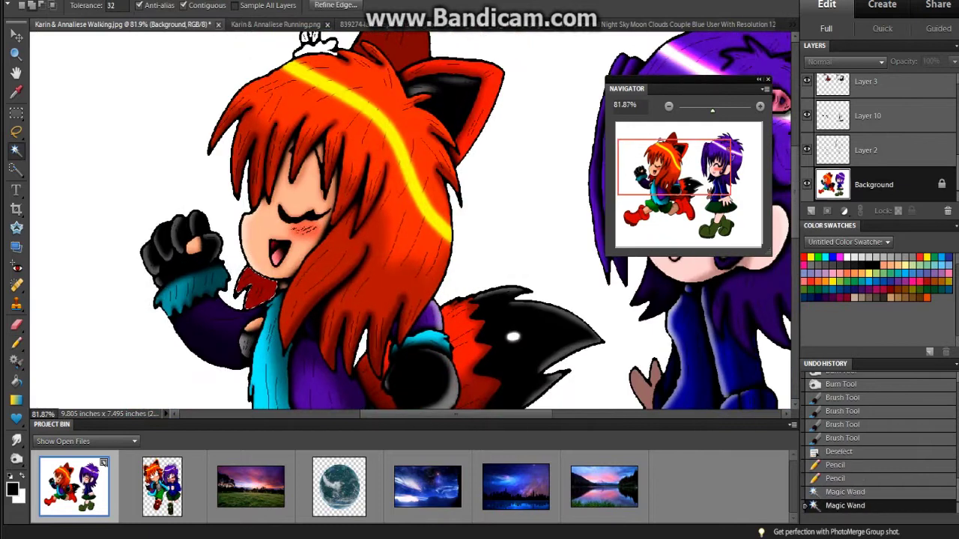
key(b)
key(alt+bracketright)
click(257, 286)
key(o)
click(256, 286)
key(alt+bracketleft)
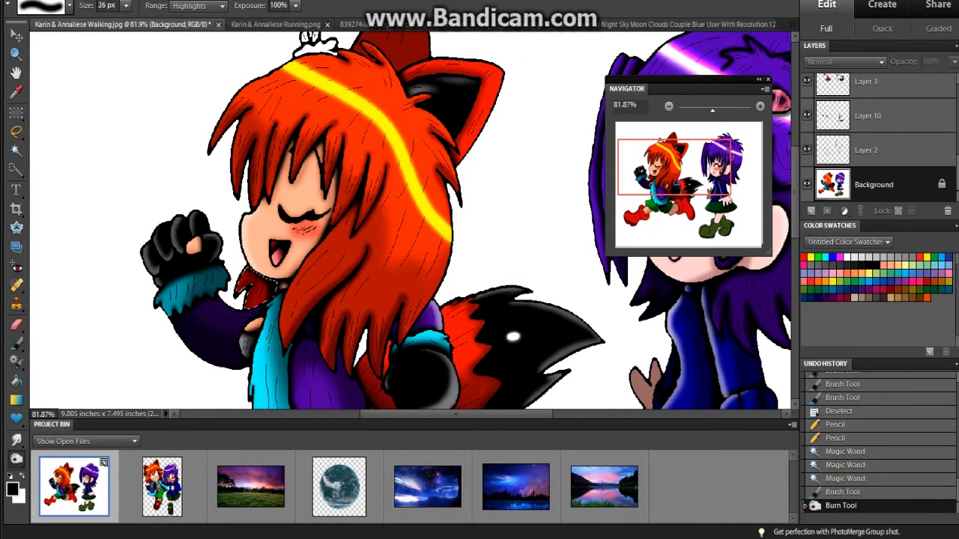
key(m)
key(ctrl+d)
Step: Set the foreground to pale yellow and fill the two upright pieces of the hair ornament with the Paint Bucket
scroll(410, 225, up, 3)
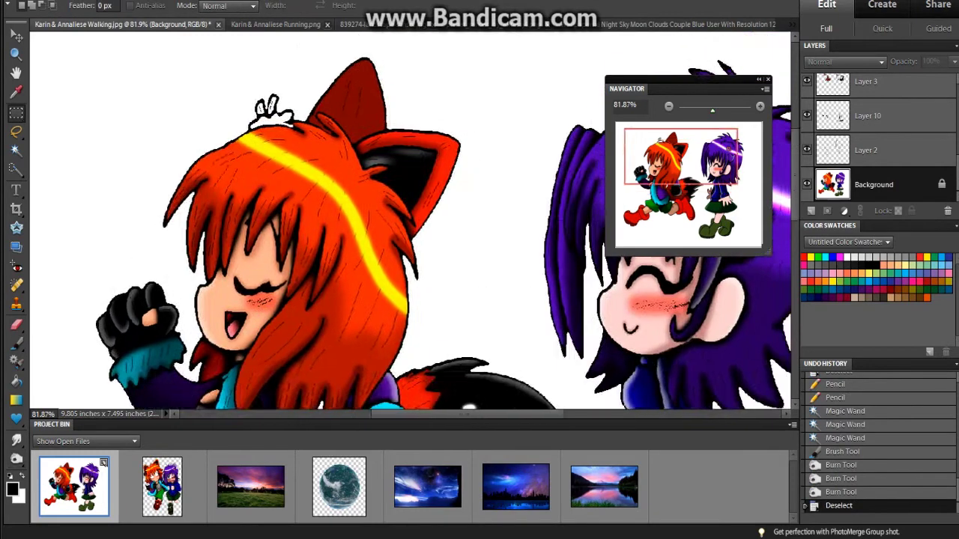
key(i)
click(12, 489)
click(404, 337)
key(Return)
key(k)
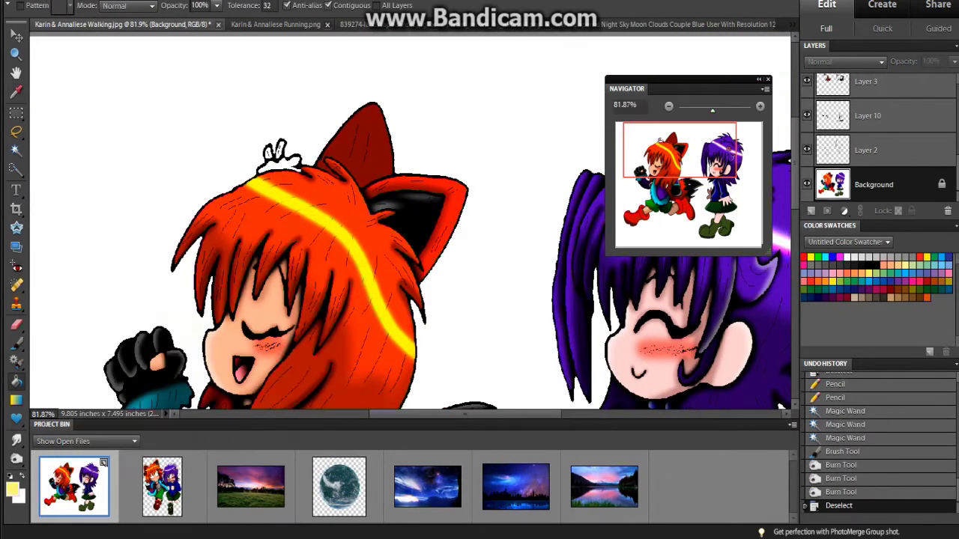
Step: Select the pale yellow ornament pieces, shade them with the Burn Tool and a black brush on Layer 2, and deselect them
key(w)
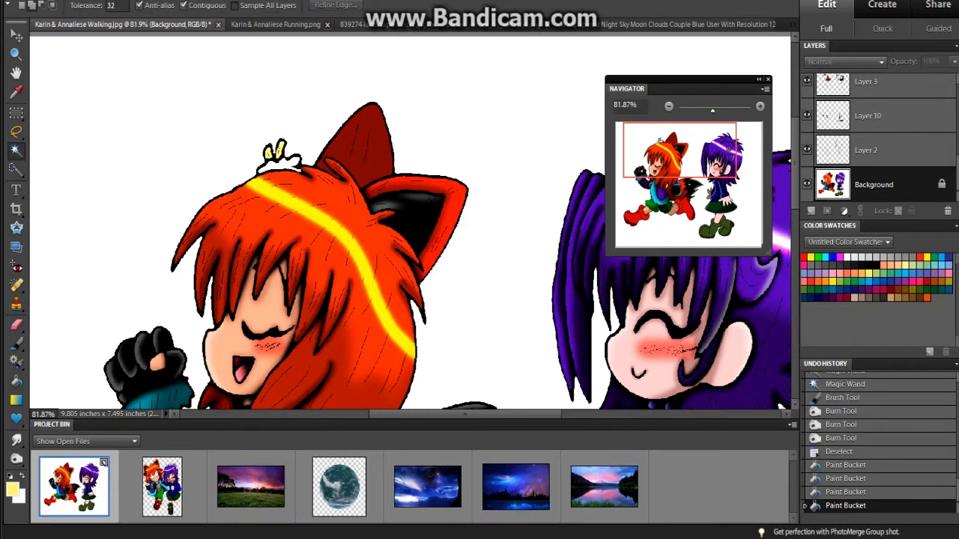
scroll(241, 147, up, 5)
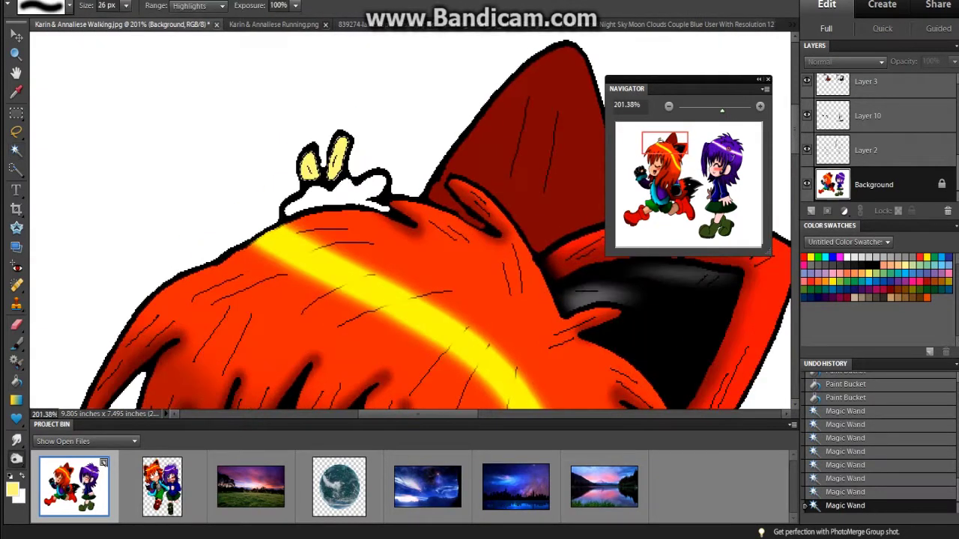
key(o)
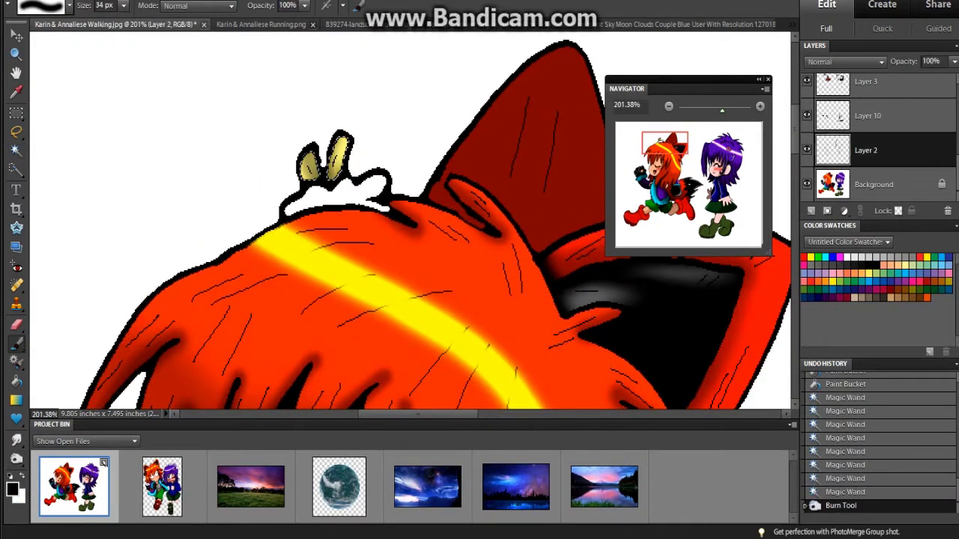
key(ctrl+d)
Step: Fill the white base of the hair ornament with red on the Background layer
key(k)
key(Return)
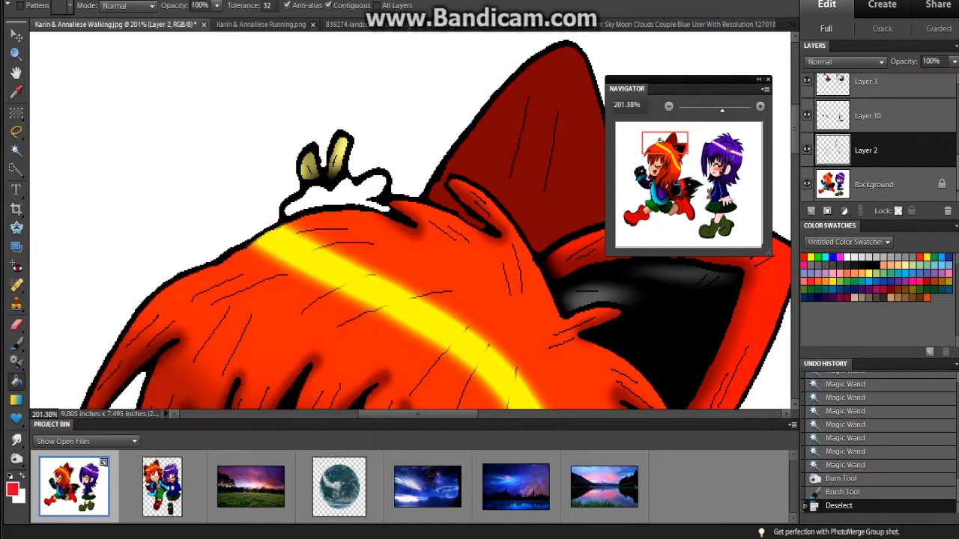
click(874, 185)
click(337, 193)
Step: Select the ornament's red base, apply the Grain filter, and shade it with a black 34 px brush on Layer 2
key(w)
click(224, 1)
mouse_move(300, 182)
click(172, 193)
key(Return)
key(b)
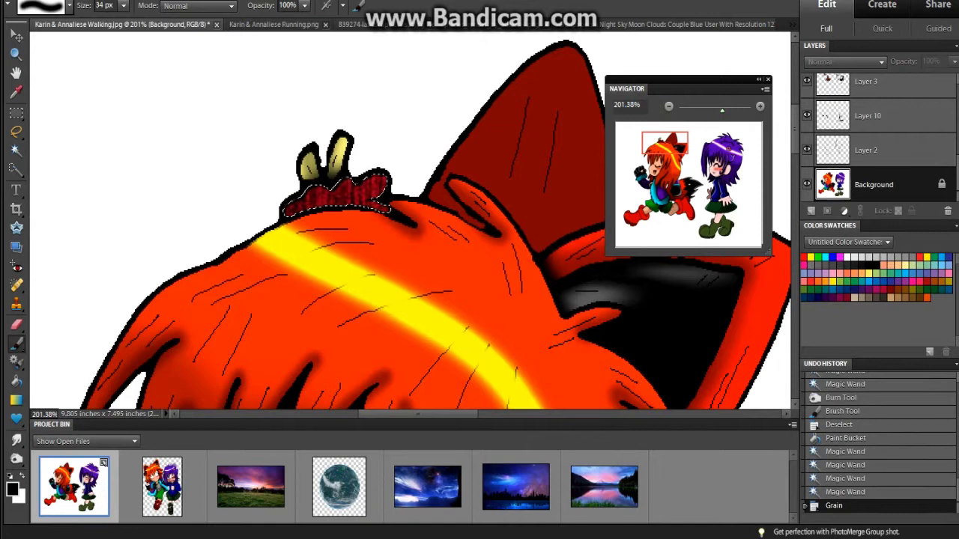
click(865, 150)
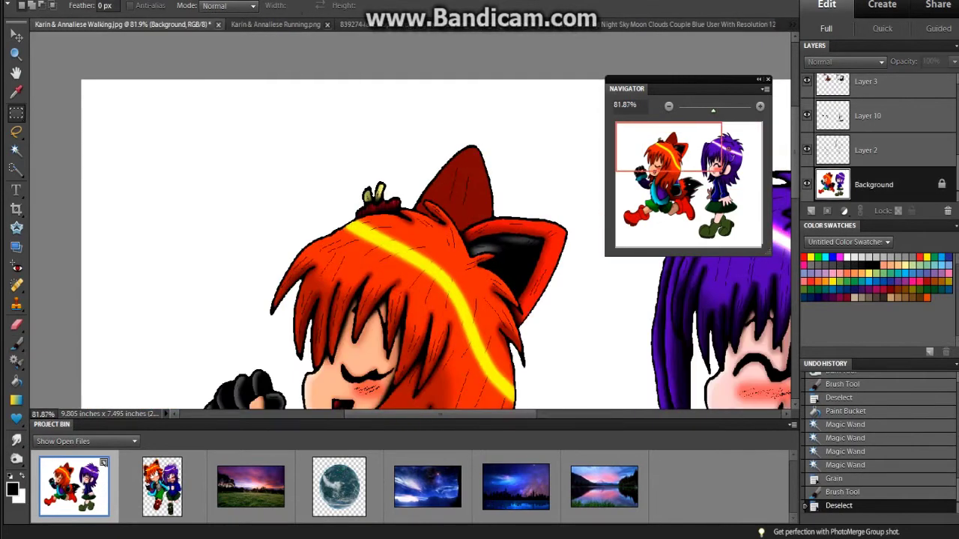
Step: Select the purple-haired girl's front hand and leg, and shade them with a brownish-pink brush on Layer 6
key(b)
click(865, 150)
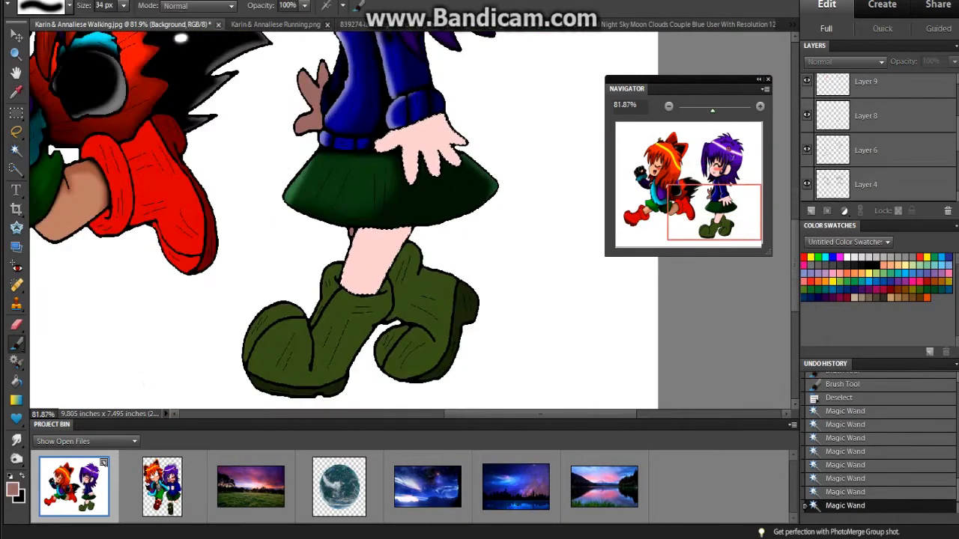
scroll(404, 225, up, 3)
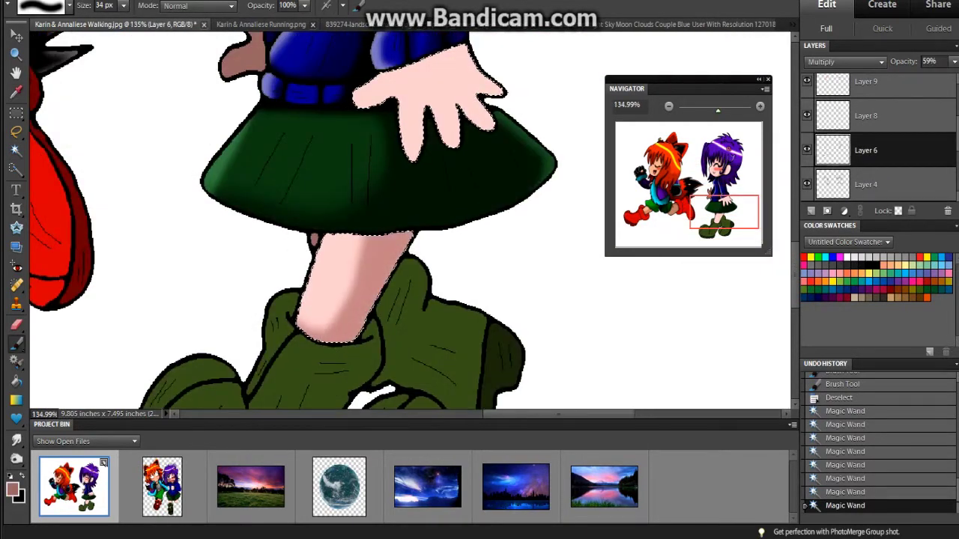
scroll(374, 224, up, 2)
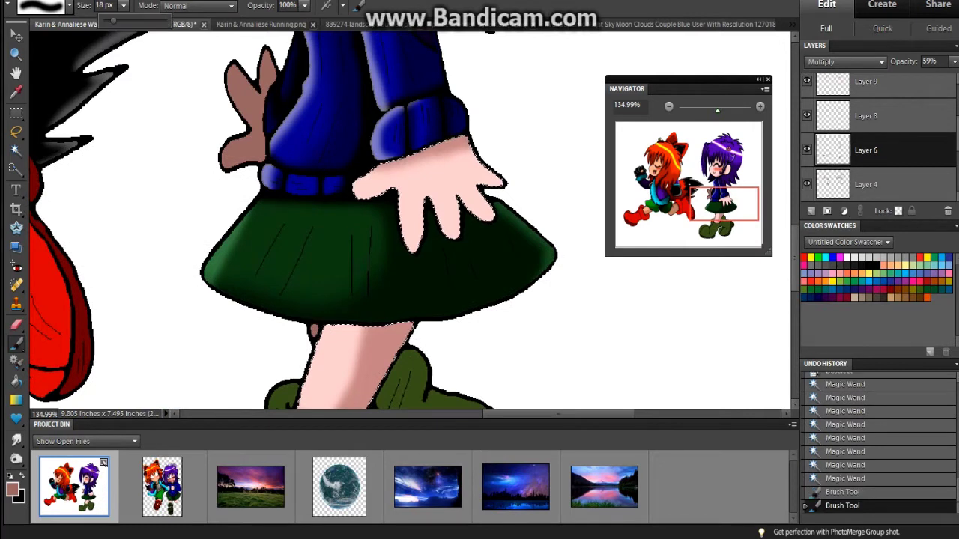
Step: Shade the edges of the front hand's fingers with the 18 px brownish-pink brush on Layer 8
click(865, 116)
drag(453, 188, 490, 219)
drag(458, 196, 493, 221)
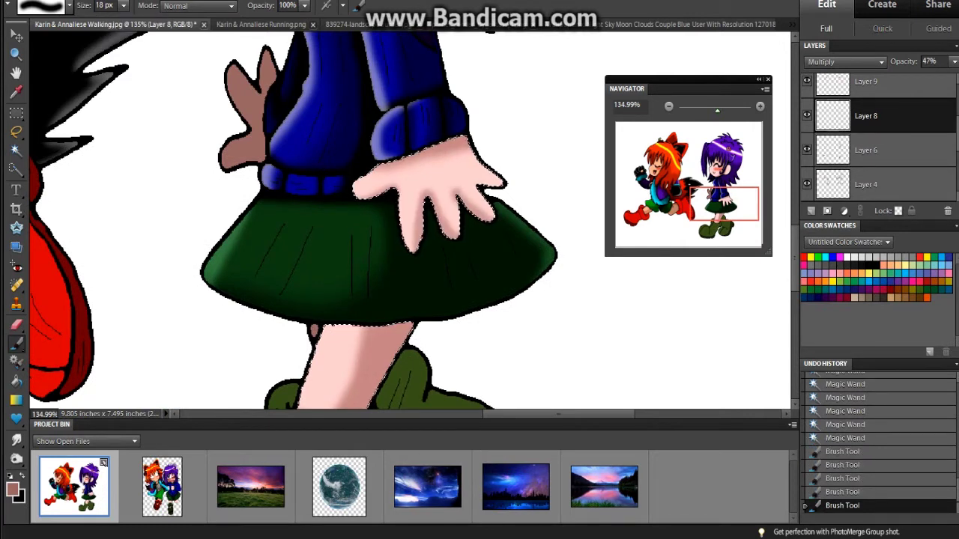
scroll(876, 135, down, 3)
Step: Paint black shadows along the sleeve cuff and boot top with the 18 px brush on Layer 2, and clear the selection
click(865, 150)
scroll(408, 221, down, 3)
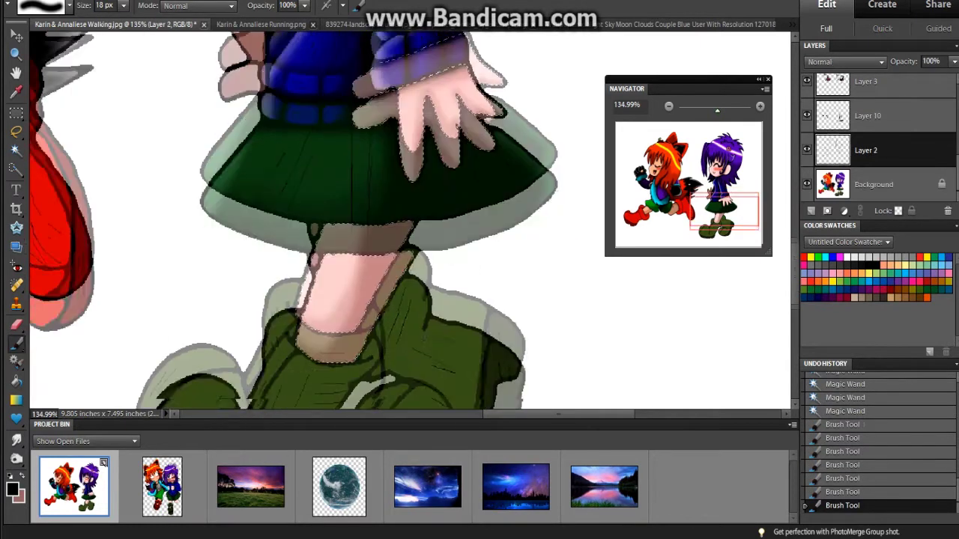
drag(299, 318, 361, 329)
scroll(409, 221, up, 5)
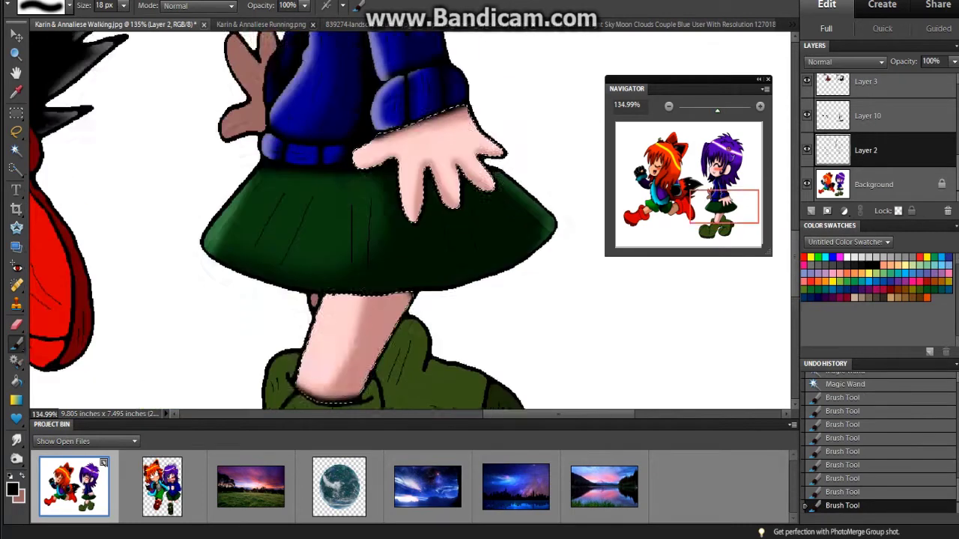
key(ctrl+d)
Step: Select the purple-haired girl's back hand and shade it with the 18 px black brush on Layer 2
key(w)
click(873, 184)
click(244, 180)
key(b)
scroll(409, 221, up, 2)
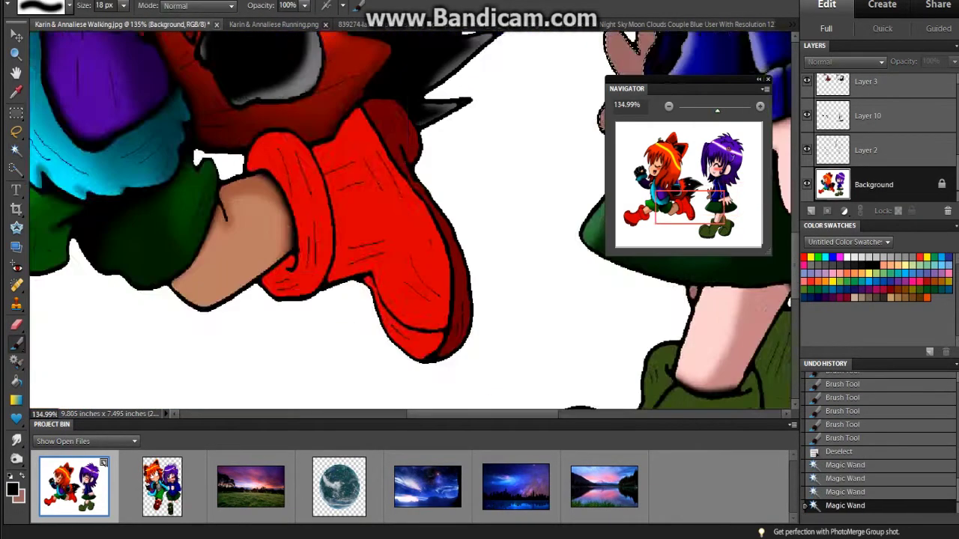
click(867, 116)
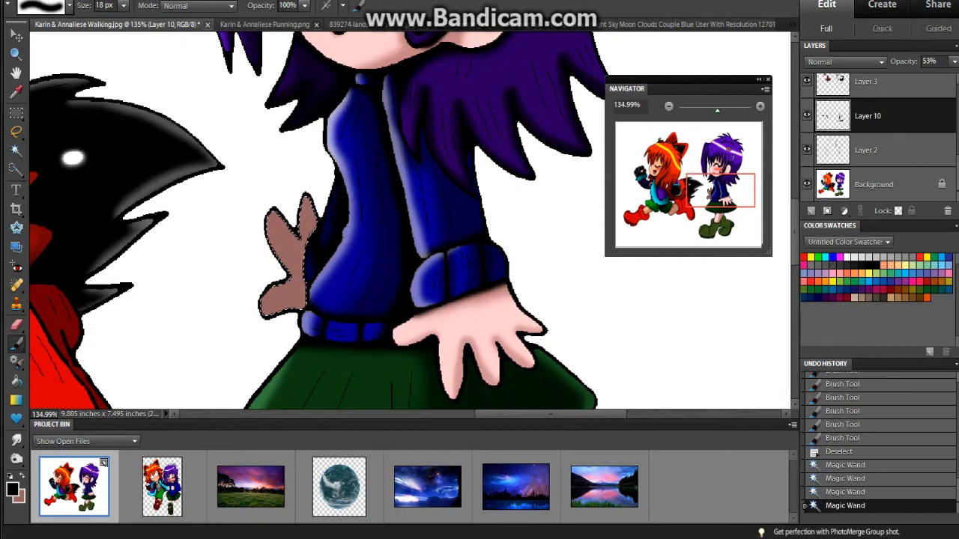
click(866, 150)
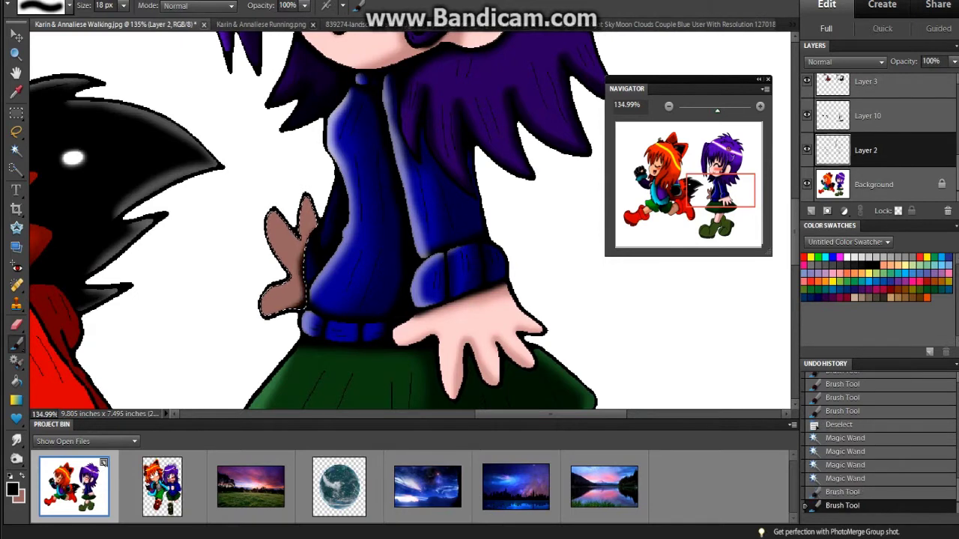
click(867, 117)
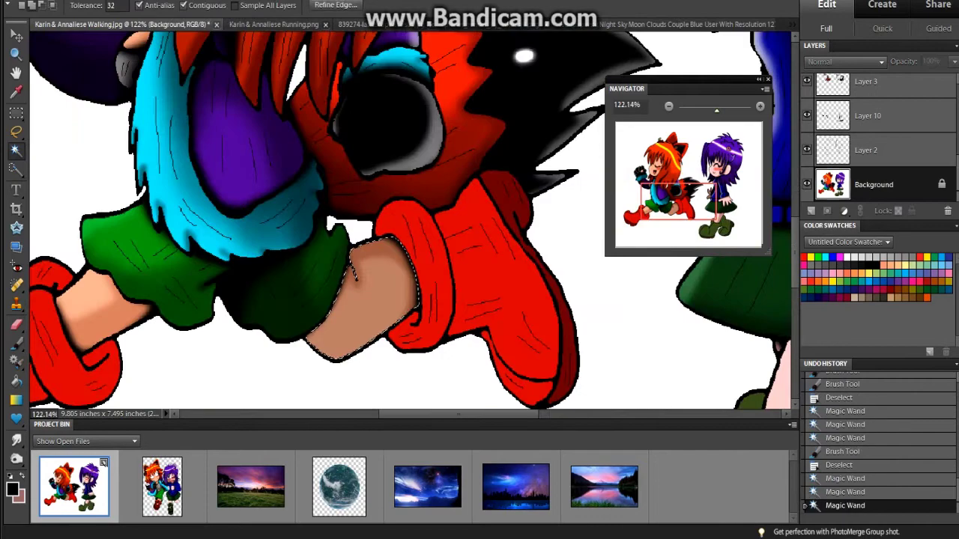
Step: Burn the selected skin of the orange-haired girl's back leg, and flatten the image
key(o)
drag(352, 270, 375, 330)
drag(125, 20, 138, 20)
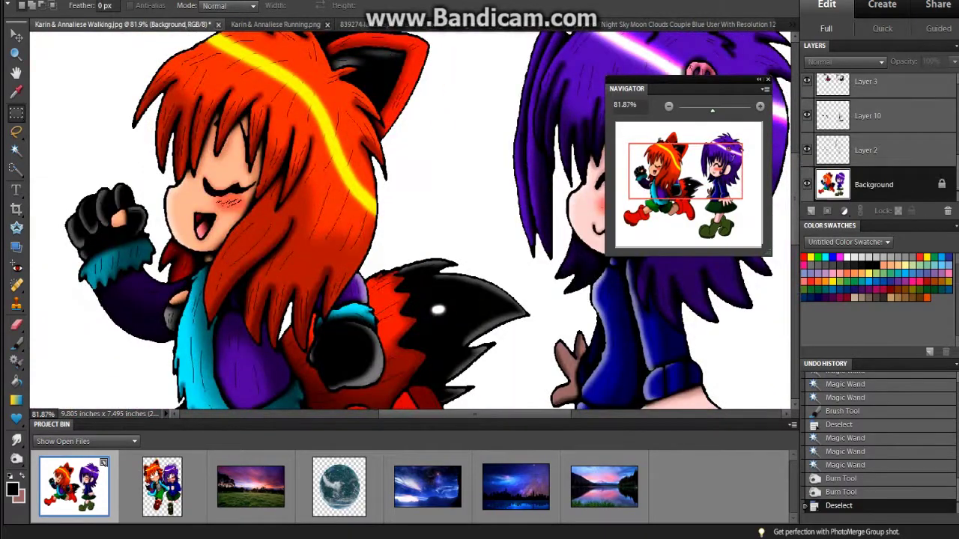
key(e)
scroll(412, 225, down, 5)
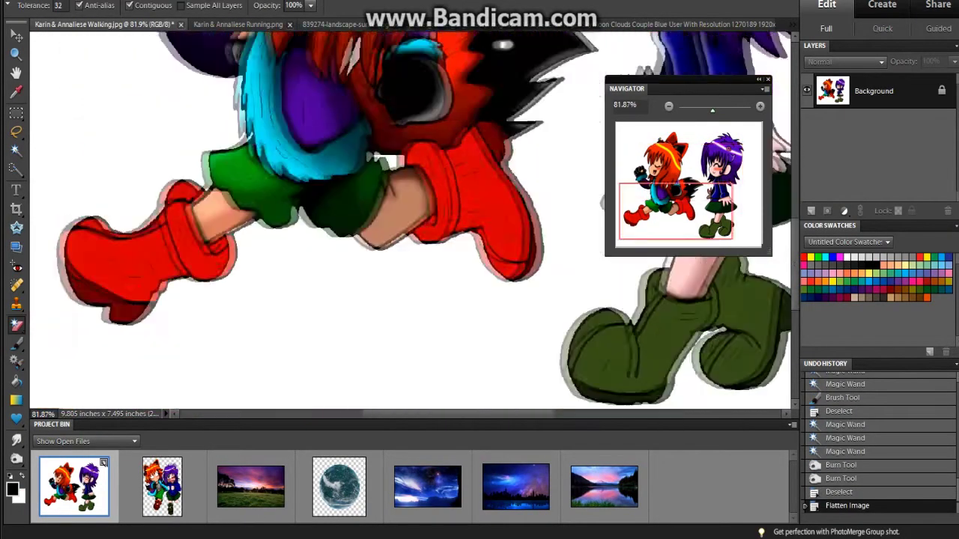
Step: Fill the main part of the orange-haired girl's front boot with white on a new layer textured with Mosaic Tiles and blended as Multiply
scroll(412, 224, up, 3)
key(w)
click(225, 299)
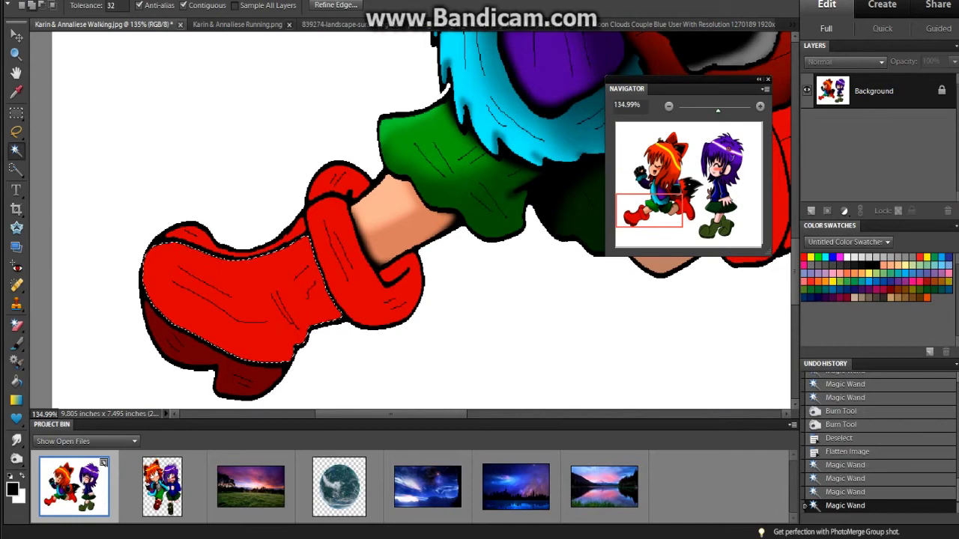
key(ctrl+shift+alt+n)
key(k)
key(x)
click(225, 299)
key(alt+t)
click(176, 193)
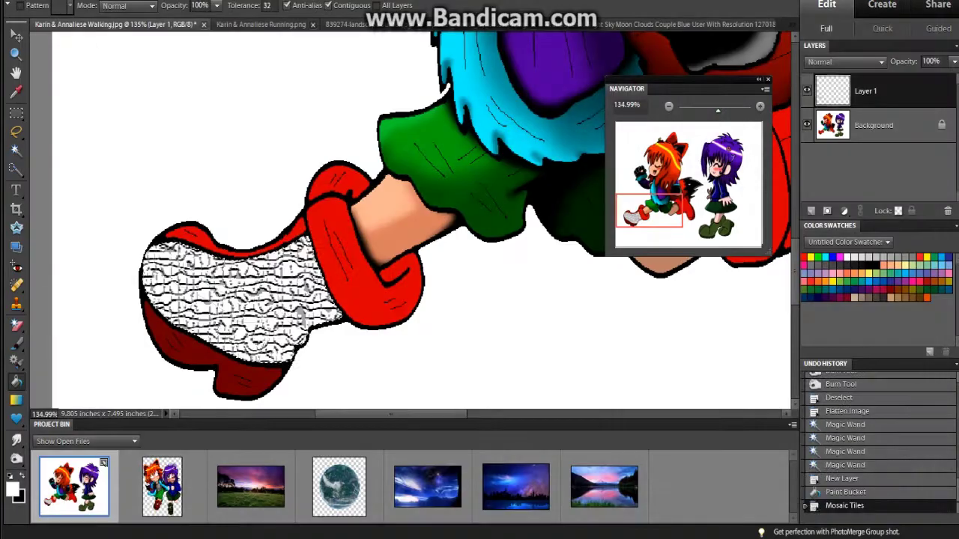
click(844, 61)
click(824, 97)
Step: Shade the front boot's main part on the Background with Dodge at 23 px, a 31 px black brush and Burn, and clear the selection
click(873, 125)
key(o)
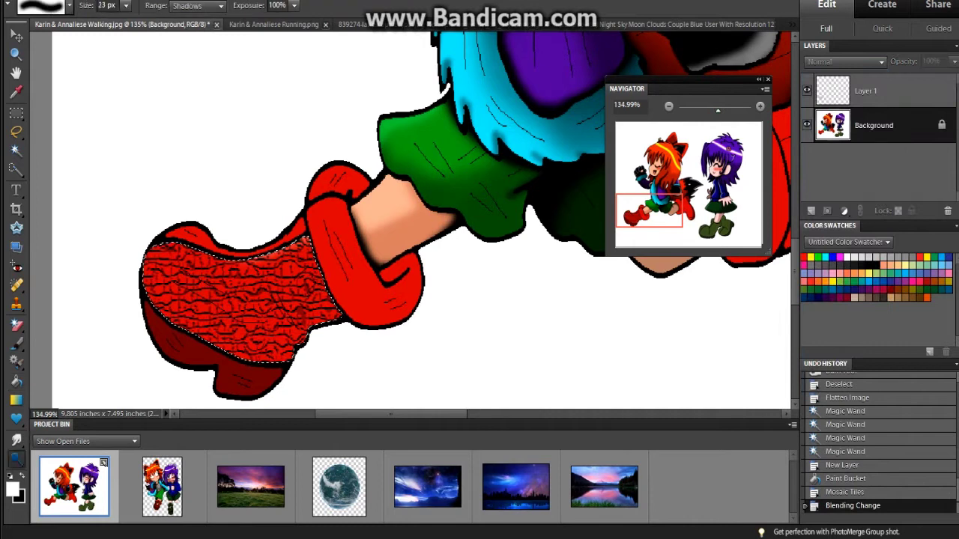
key(b)
key(x)
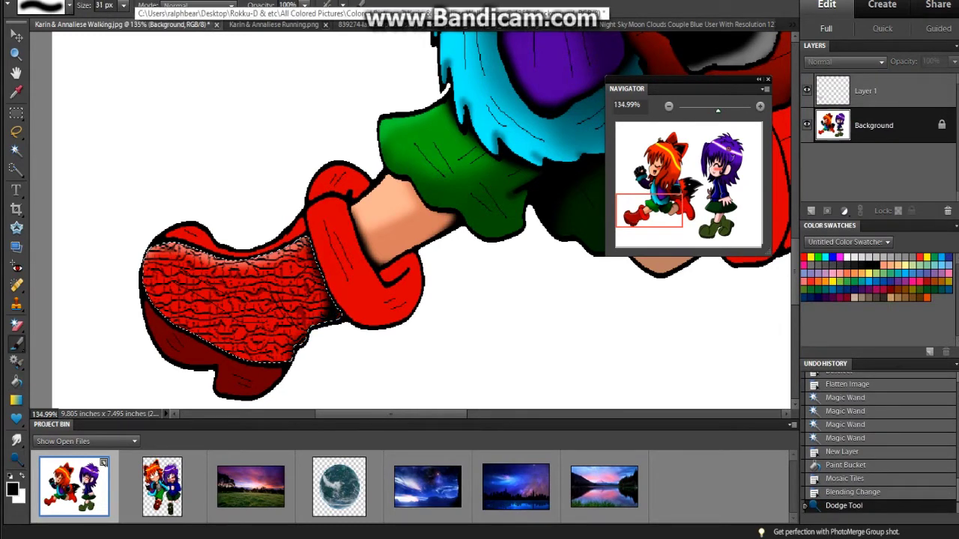
click(282, 357)
key(o)
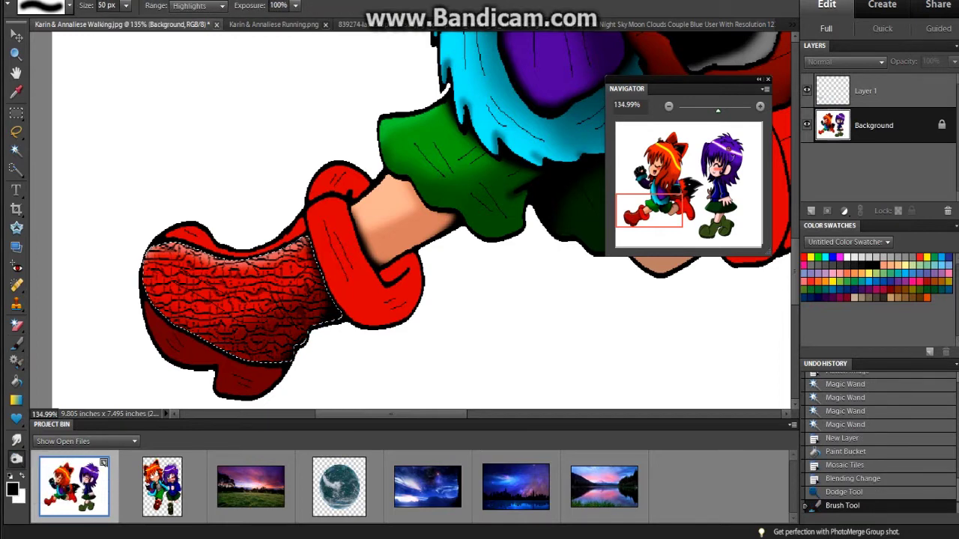
key(ctrl+d)
Step: Select the narrow upper strip of the front boot, fill it with white on Layer 1, and apply Mosaic Tiles
key(w)
click(225, 244)
click(865, 91)
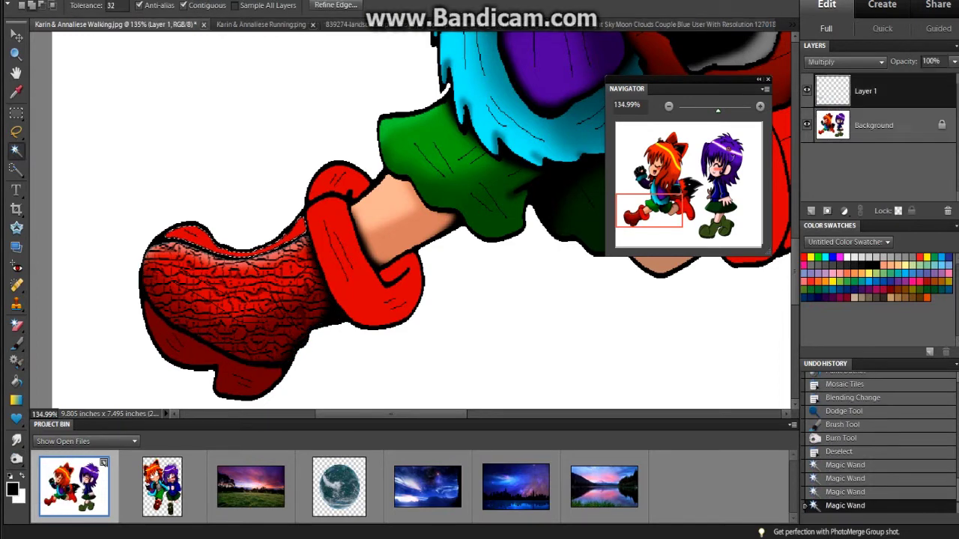
key(k)
key(x)
key(alt+t)
key(Return)
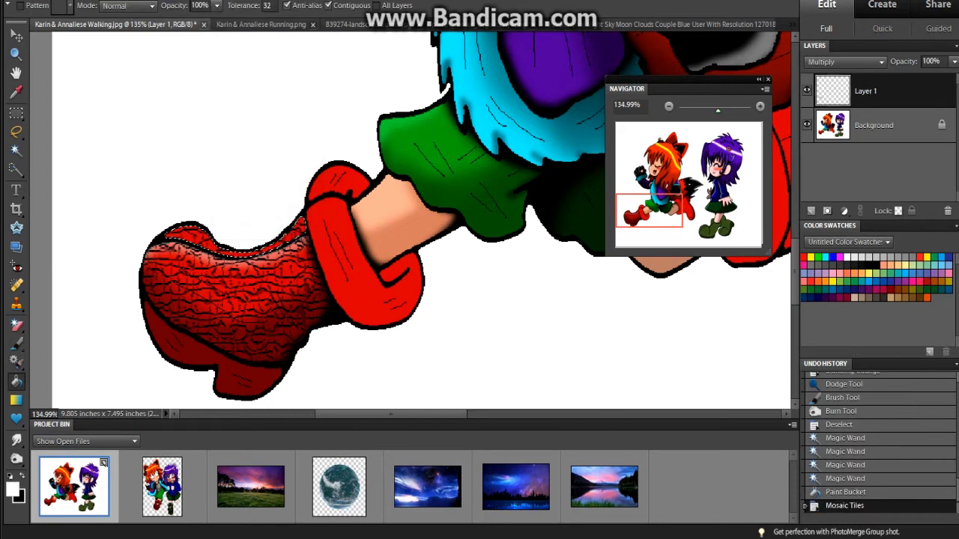
Step: Dodge the upper strip and shade it with the 31 px black brush on the Background, and clear the selection
key(o)
key(alt+[)
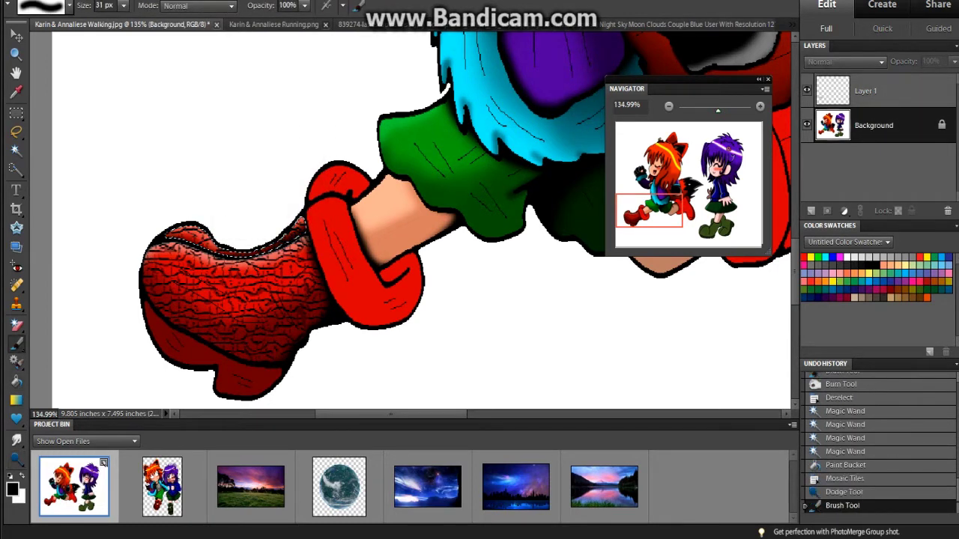
key(ctrl+d)
Step: Select the front boot's cuff and dark red sole, and fill them with white on Layer 1
key(m)
shift+click(334, 191)
shift+click(397, 288)
shift+click(337, 199)
shift+click(382, 262)
key(k)
key(x)
click(397, 270)
click(337, 198)
click(239, 371)
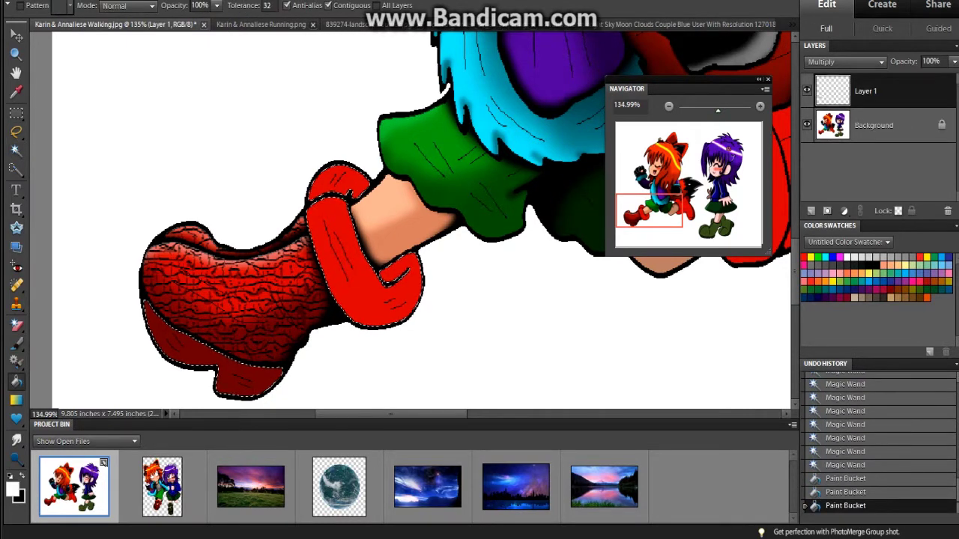
key(ctrl+f)
key(w)
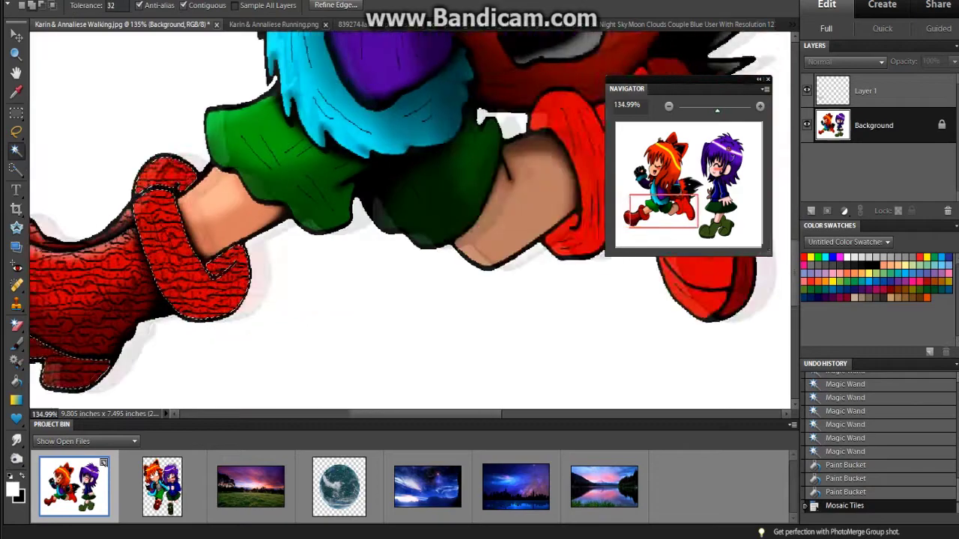
key(ctrl+z)
Step: Add the main part of the orange-haired girl's back boot and the purple-haired girl's front green boot to the selection
scroll(411, 220, right, 5)
click(874, 125)
shift+click(471, 255)
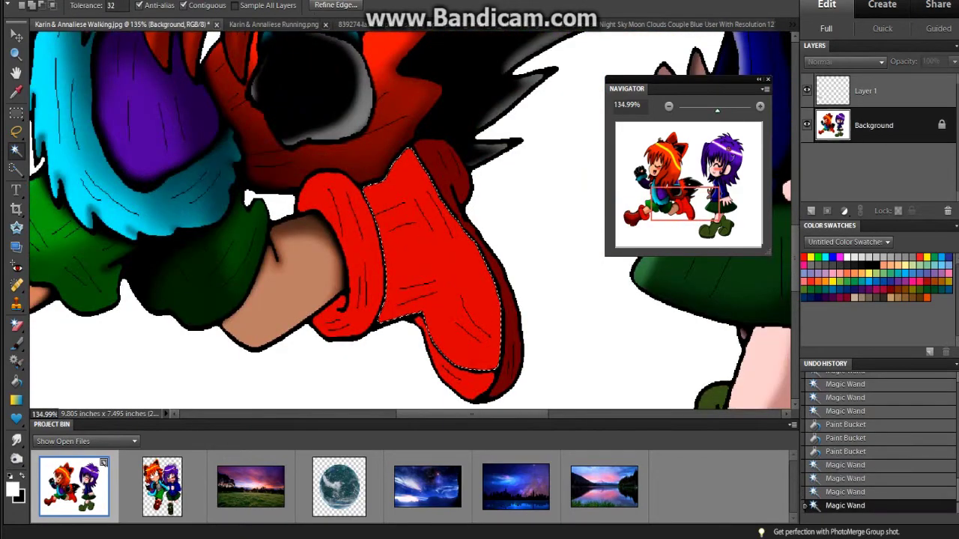
scroll(410, 220, down, 3)
scroll(410, 220, right, 5)
shift+click(352, 314)
shift+click(419, 292)
scroll(410, 221, left, 5)
scroll(410, 220, up, 3)
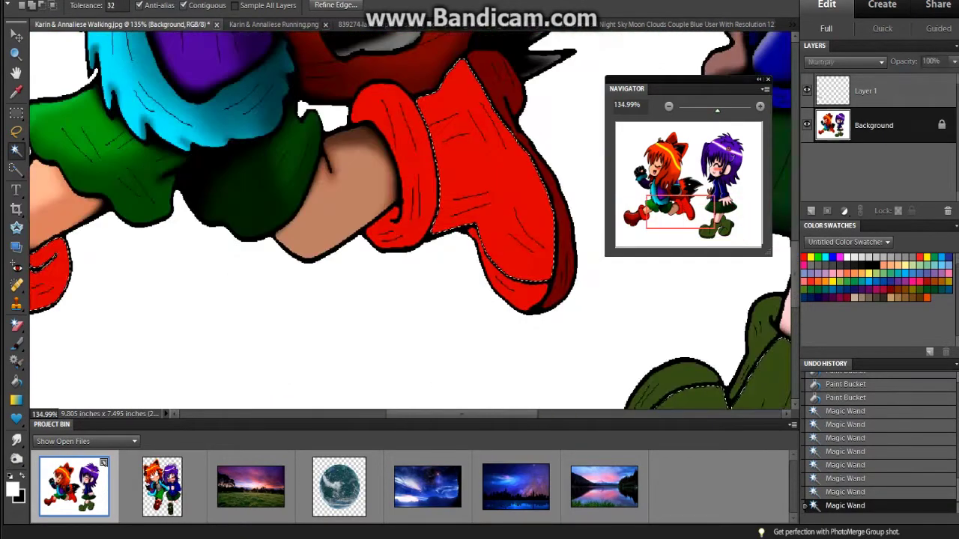
Step: Fill the newly selected red and green boot areas with white on Layer 1, and apply Mosaic Tiles to the whole selection
click(865, 91)
key(alt+l)
key(Escape)
key(k)
click(464, 172)
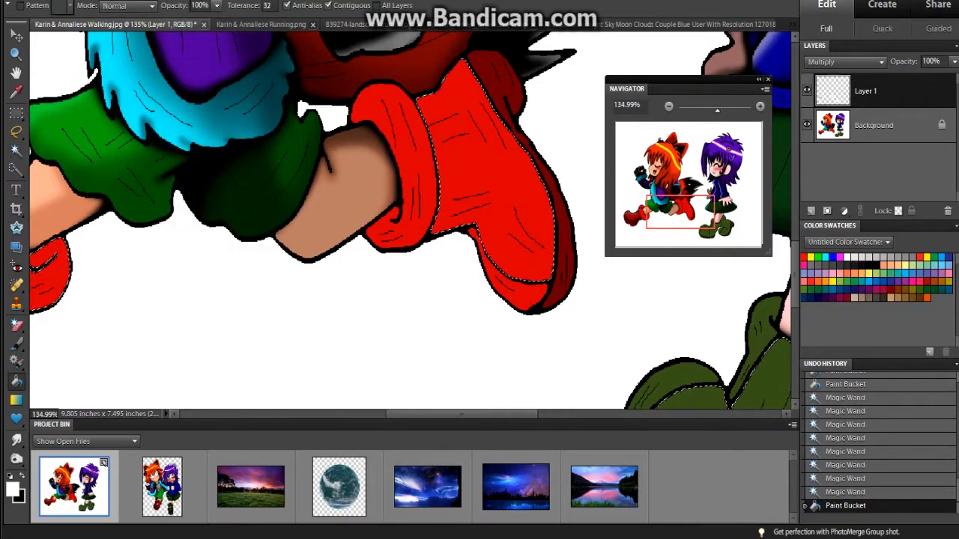
scroll(410, 220, down, 3)
click(449, 224)
scroll(410, 220, up, 3)
key(ctrl+f)
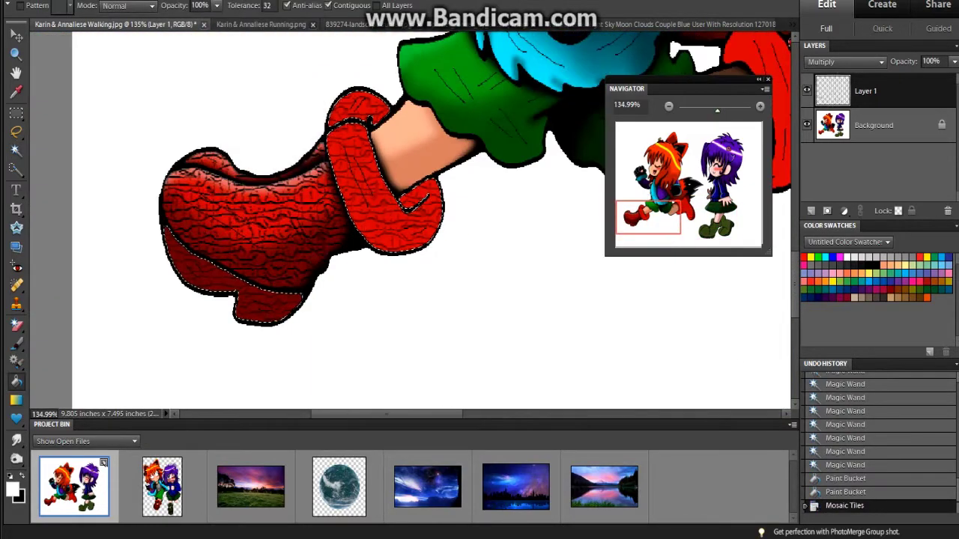
Step: Dodge the edges of the back red boot and the front green boot on the Background with the 23 px Shadows range
scroll(410, 221, down, 3)
scroll(410, 220, up, 2)
key(o)
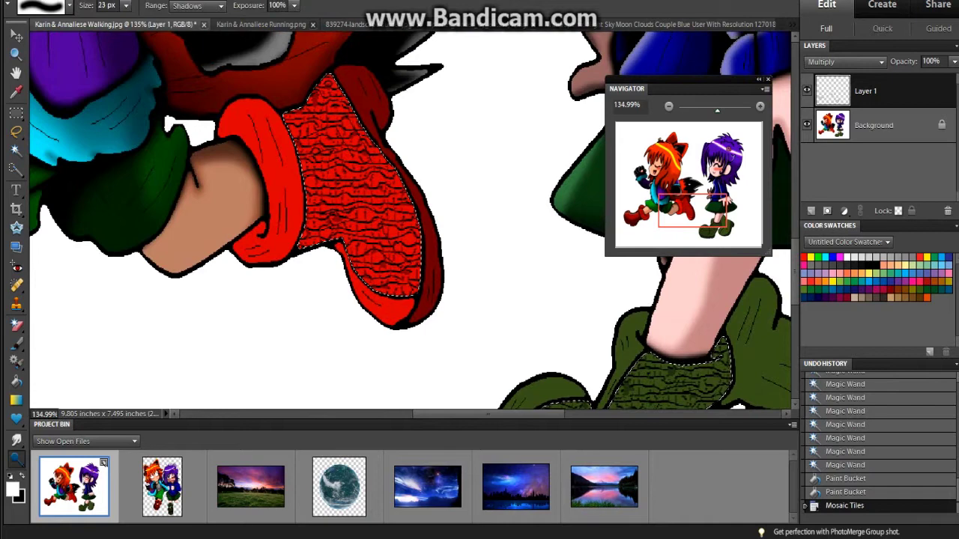
click(873, 125)
drag(622, 382, 674, 367)
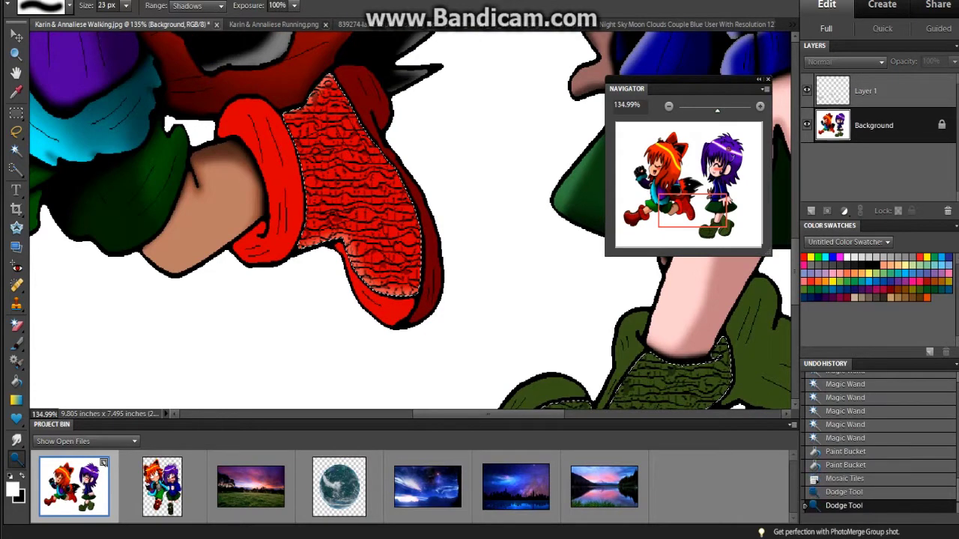
drag(692, 209, 712, 226)
drag(288, 303, 310, 273)
Step: Dodge the edges of the front red boot's cuff with the 23 px Dodge tool
drag(712, 226, 659, 215)
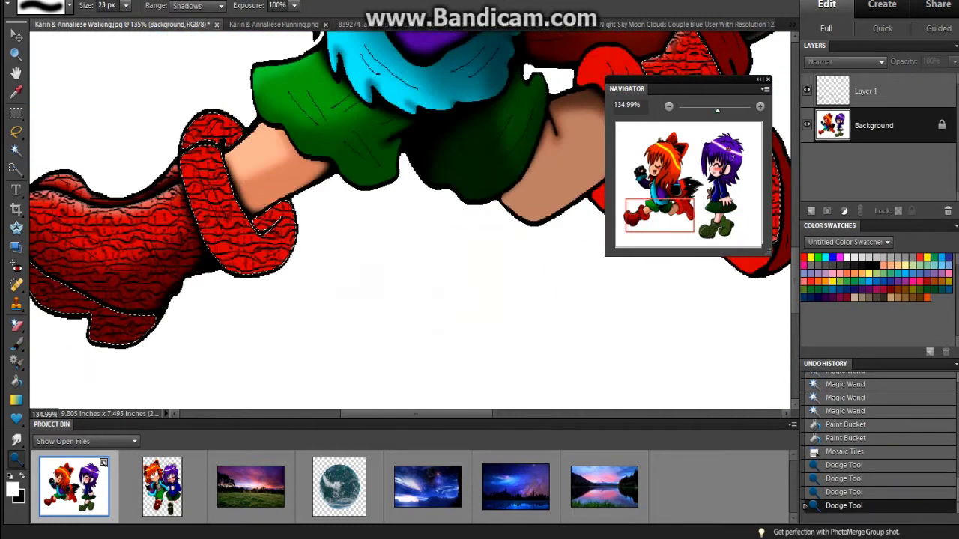
drag(205, 126, 278, 221)
drag(195, 139, 277, 225)
Step: Burn the inner edges of the front red boot's cuff with a 13 px Burn tool set to Highlights
key(bracketleft)
key(bracketleft)
key(bracketleft)
key(bracketleft)
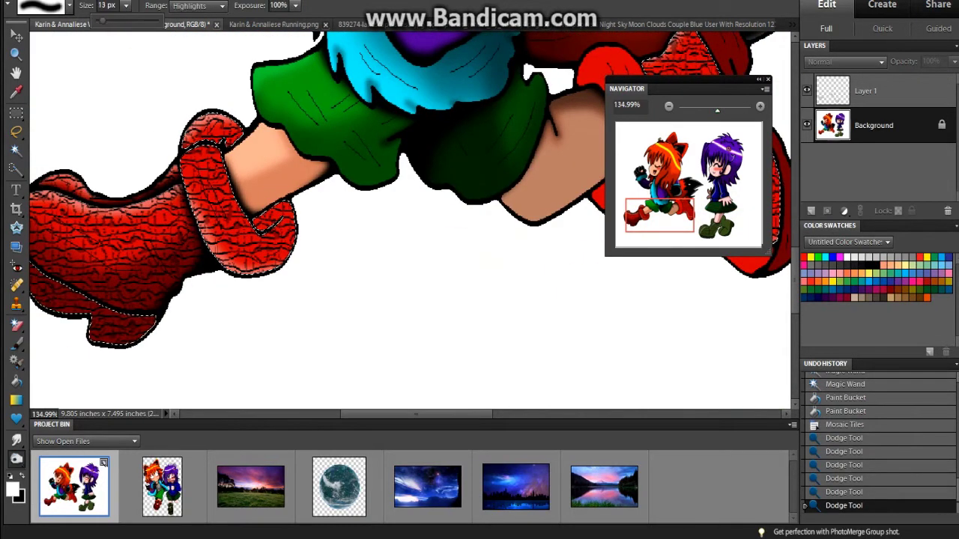
drag(202, 142, 270, 225)
drag(206, 138, 262, 224)
drag(524, 225, 232, 258)
Step: Darken the back red boot and the front boot's cuff with the Burn tool at 75 px
key(bracketright)
key(bracketright)
key(bracketright)
key(bracketright)
key(bracketright)
key(bracketright)
drag(389, 90, 457, 225)
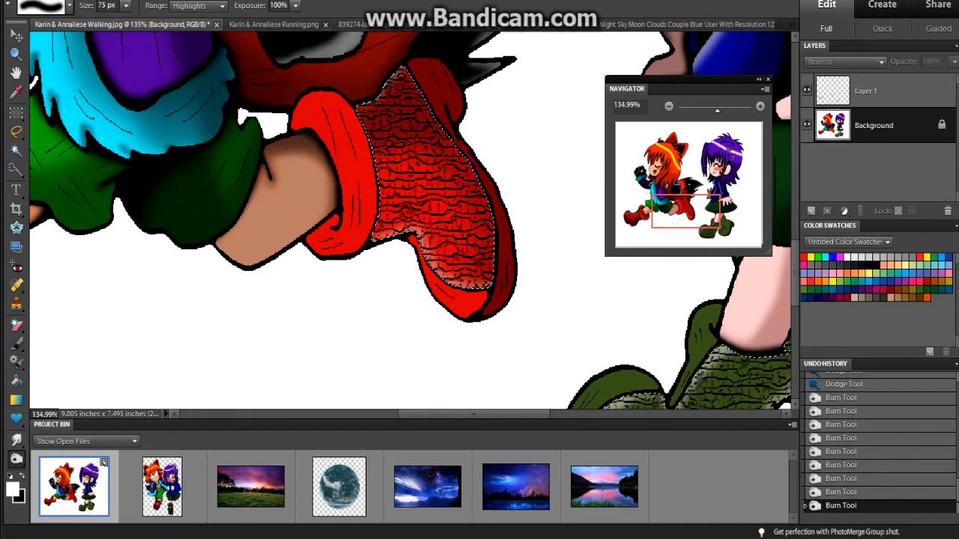
drag(225, 247, 584, 195)
drag(307, 105, 344, 225)
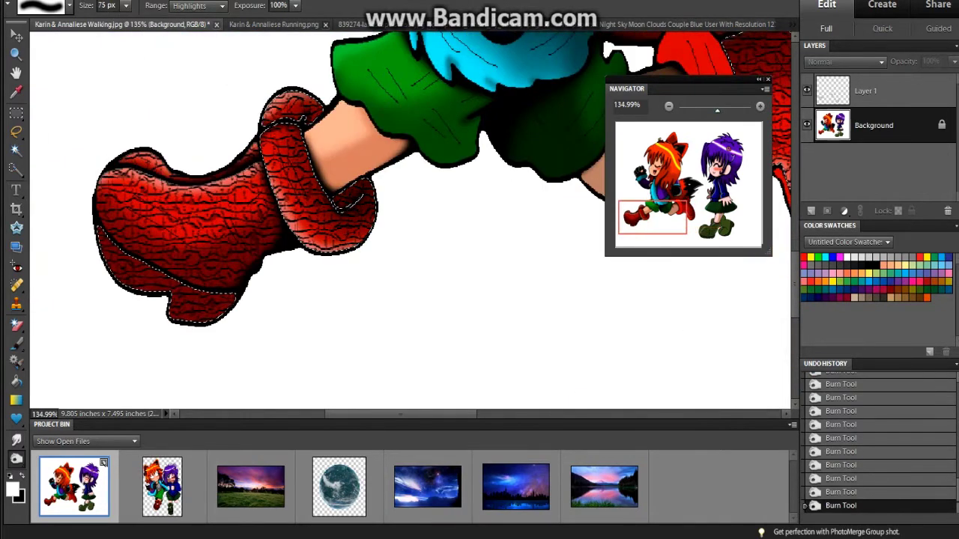
Step: Paint black shadows on the back red boot and the front boot's cuff with the 31 px brush, and clear the selection
key(b)
key(d)
drag(524, 210, 195, 260)
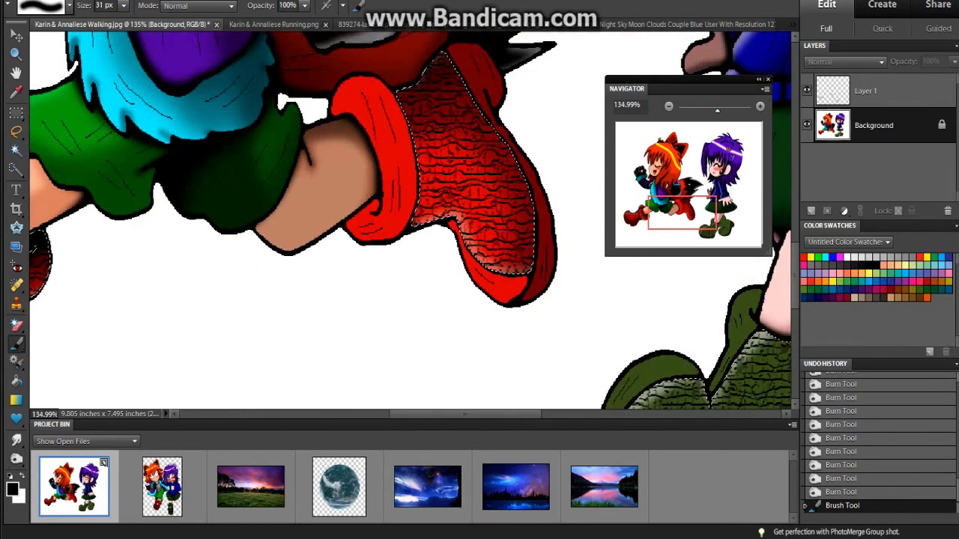
drag(195, 225, 524, 188)
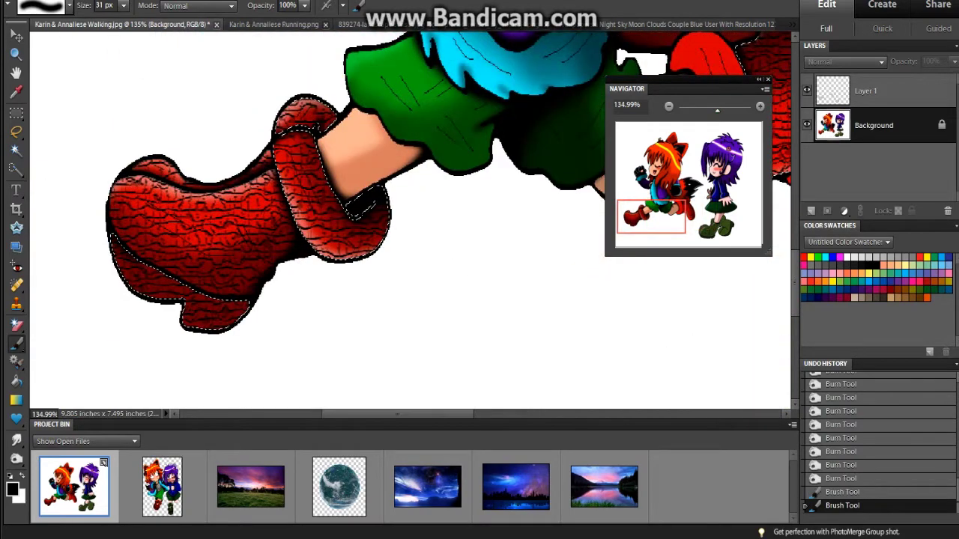
mouse_move(650, 216)
mouse_down()
mouse_move(712, 227)
mouse_move(677, 202)
mouse_move(713, 223)
mouse_up()
key(w)
key(ctrl+d)
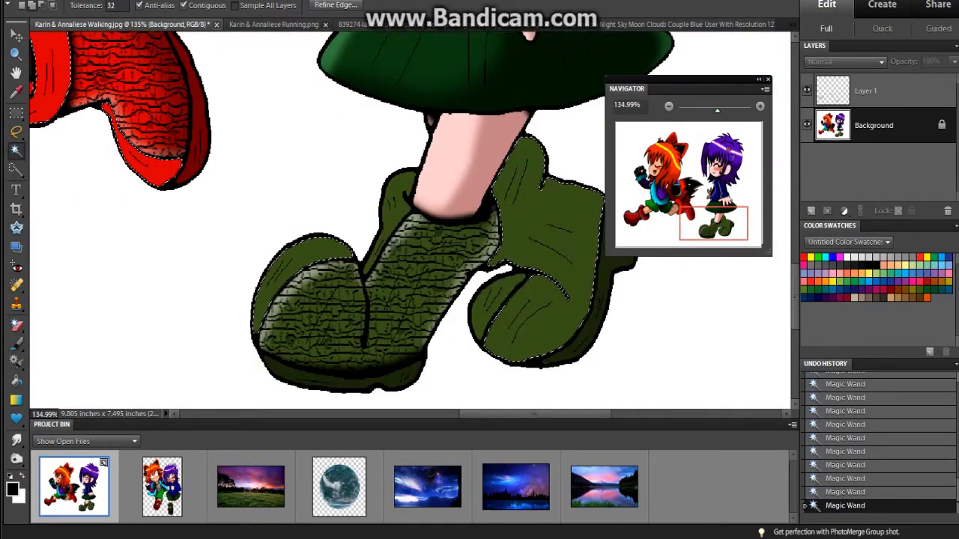
Step: Fill the selected remaining parts of the green boots and the back red boot with white on Layer 1, and apply Mosaic Tiles
click(865, 91)
key(k)
click(540, 187)
click(524, 307)
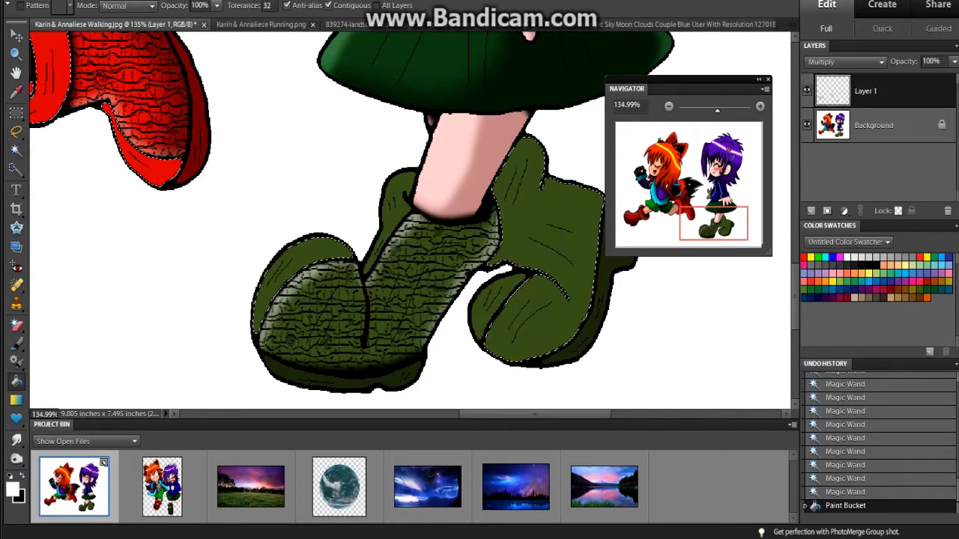
click(274, 292)
drag(713, 223, 677, 215)
click(449, 262)
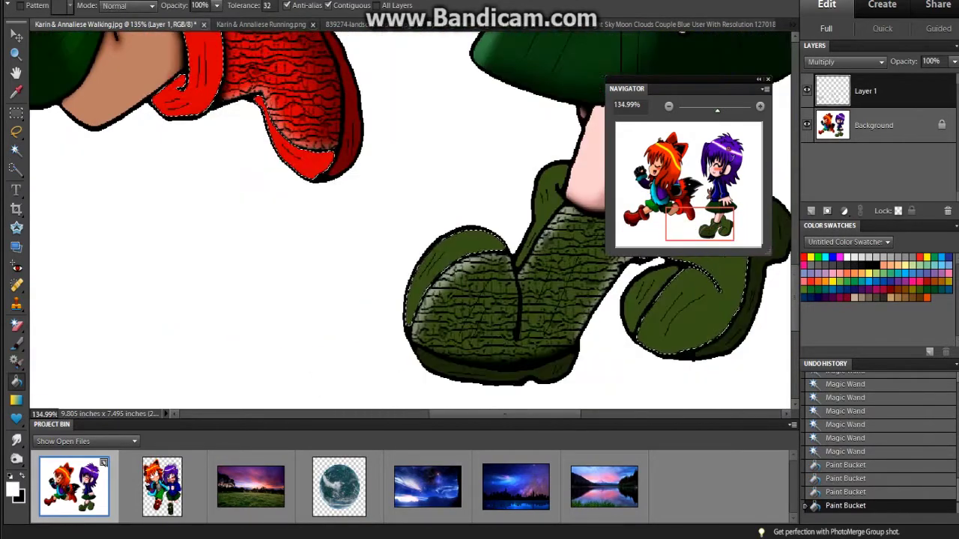
key(alt+t)
key(Return)
Step: Reduce the Burn tool's size and darken the newly textured parts of the green boots on the Background
key(alt+[)
key(o)
click(126, 6)
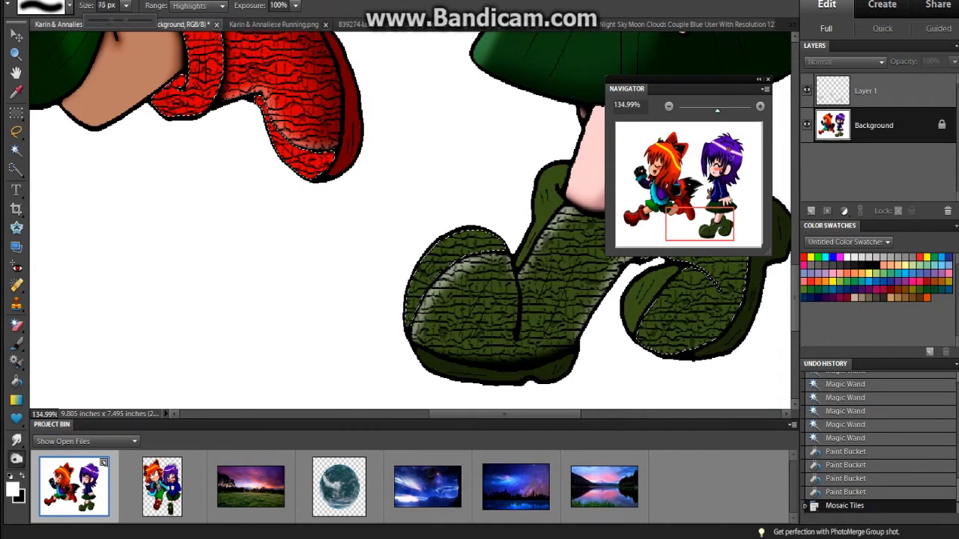
drag(112, 21, 103, 21)
drag(423, 283, 448, 271)
drag(699, 225, 724, 223)
key(bracketleft)
key(bracketleft)
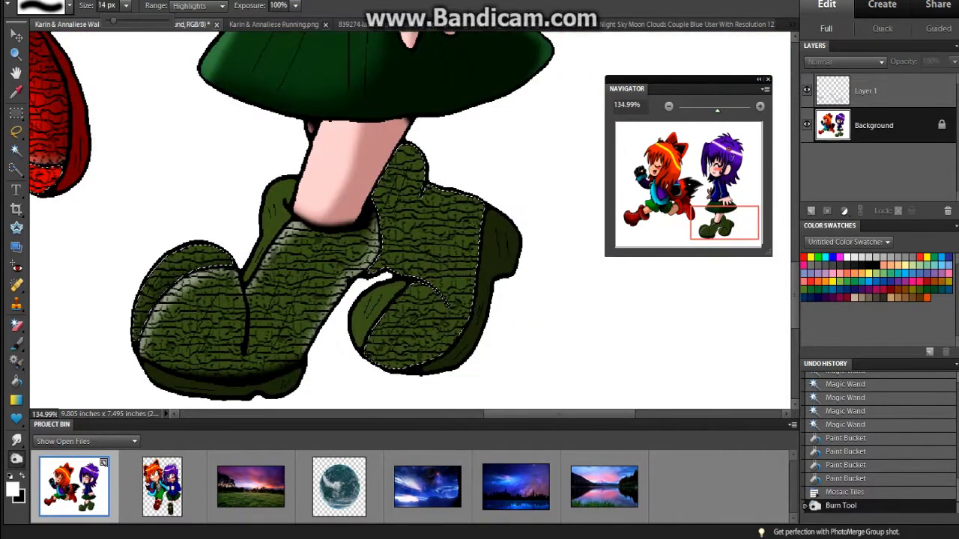
mouse_move(443, 308)
mouse_down()
mouse_move(392, 279)
mouse_move(441, 322)
mouse_up()
drag(724, 223, 693, 209)
drag(329, 300, 375, 319)
drag(693, 210, 700, 216)
Step: Paint black shadows on the selected textured parts of the green boots and the back red boot with the 27 px brush
key(b)
drag(123, 5, 132, 21)
drag(670, 208, 717, 225)
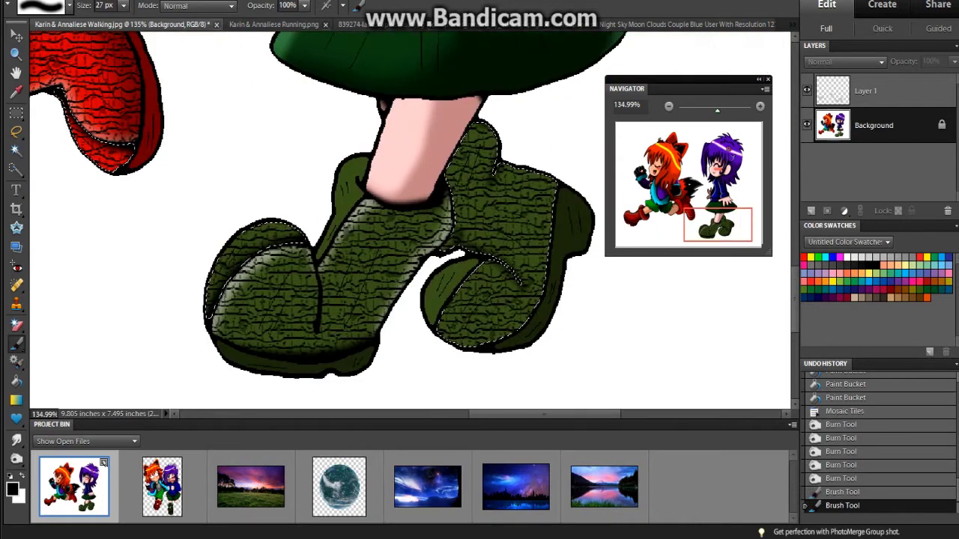
drag(452, 207, 452, 250)
drag(717, 225, 682, 209)
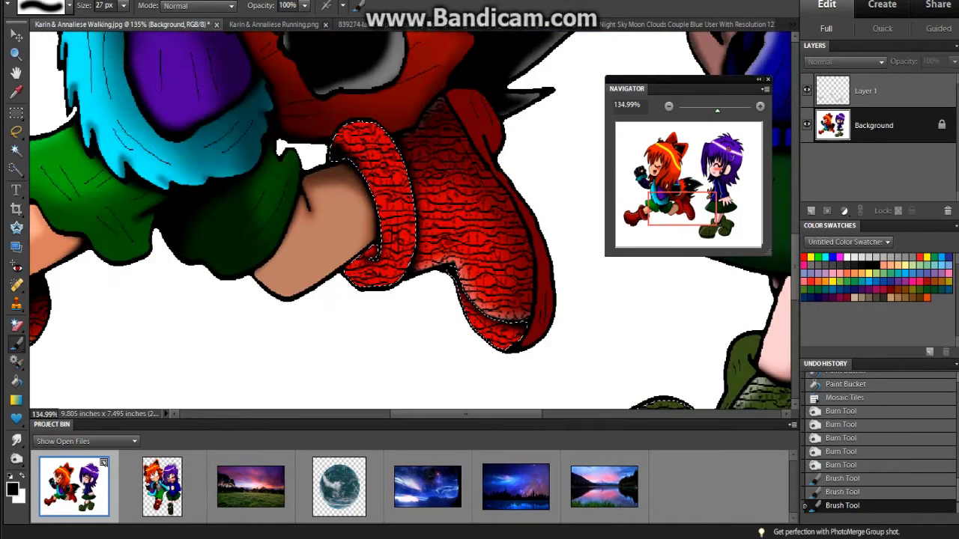
mouse_move(348, 254)
mouse_down()
mouse_move(371, 274)
mouse_move(410, 241)
mouse_up()
Step: Lighten the edges of the textured green boots and the back red boot with the Dodge tool at 23 px, and clear the selection
key(o)
drag(682, 208, 718, 227)
drag(450, 322, 486, 254)
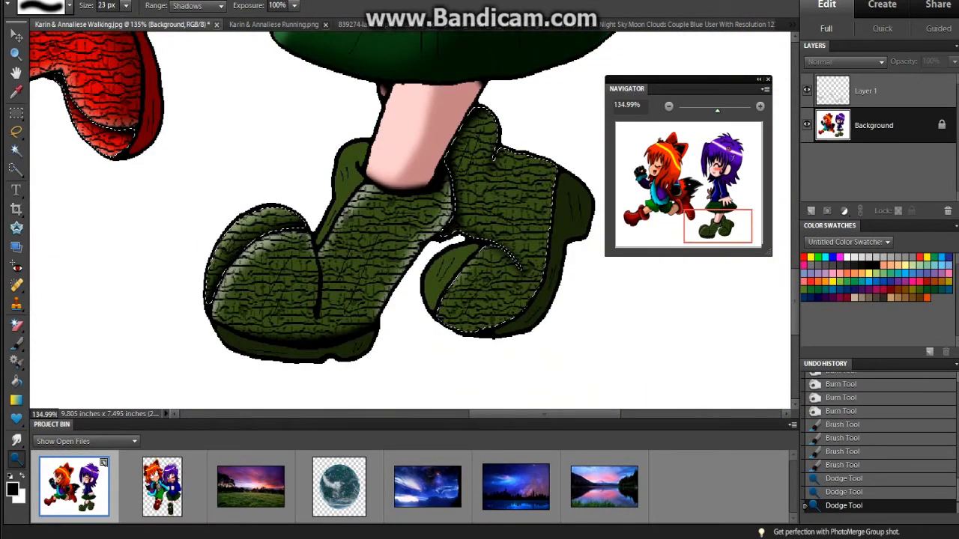
drag(446, 299, 517, 240)
drag(480, 120, 551, 224)
drag(472, 266, 520, 243)
click(187, 5)
click(179, 36)
drag(536, 164, 547, 247)
key(ctrl+d)
Step: Select the back red boot's sole and the remaining untextured parts of the green boots' backs and toe with the Magic Wand
mouse_move(717, 226)
mouse_down()
mouse_move(649, 212)
mouse_move(688, 207)
mouse_up()
key(w)
click(397, 101)
shift+click(449, 195)
shift+click(475, 300)
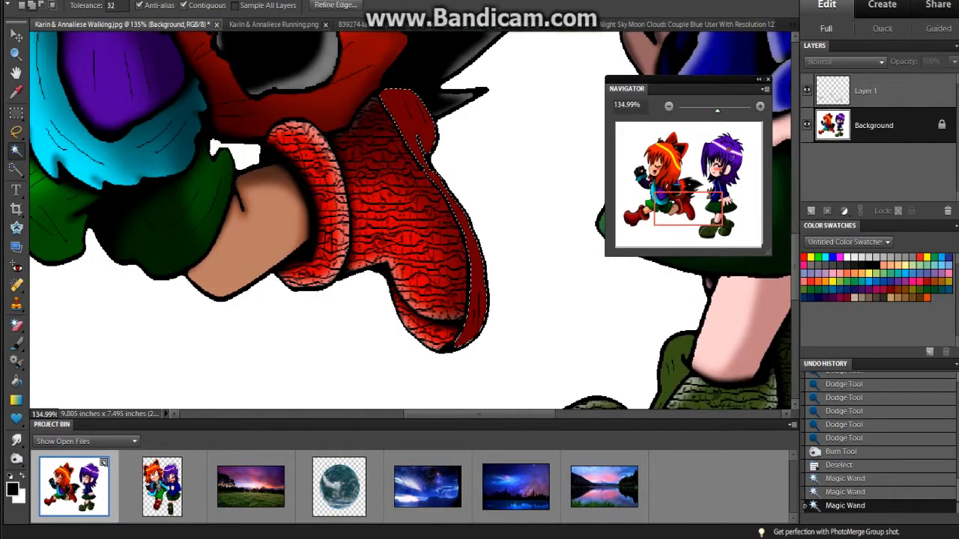
key(o)
mouse_move(397, 101)
mouse_down()
mouse_move(449, 195)
mouse_move(471, 330)
mouse_up()
mouse_move(687, 209)
mouse_down()
mouse_move(721, 229)
mouse_move(701, 215)
mouse_move(710, 220)
mouse_up()
key(w)
click(411, 232)
Step: Fill the selected red sole and green boot parts with white on Layer 1, and apply Mosaic Tiles
click(865, 90)
key(k)
click(524, 330)
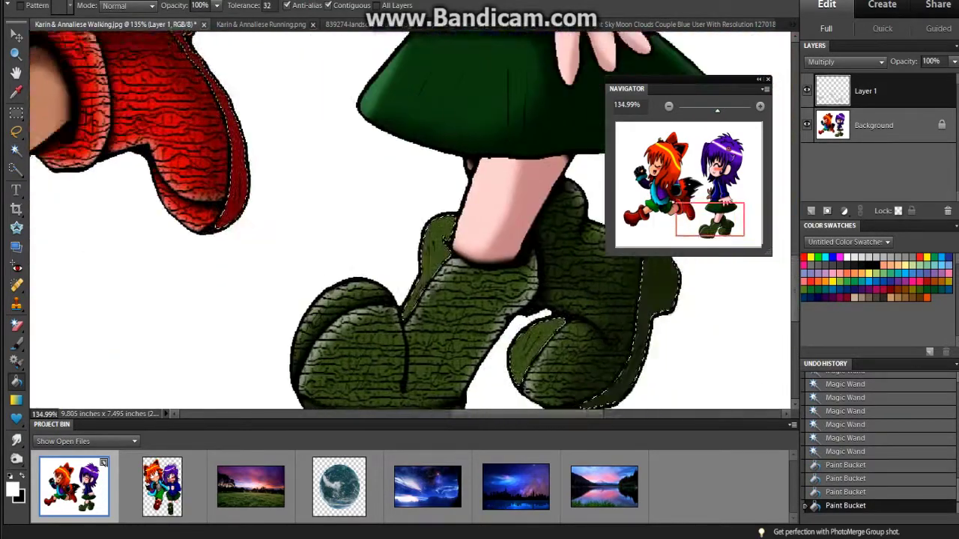
key(alt+t)
key(Return)
Step: Paint black shadows on the Background over the newly textured red sole and green boot parts with the 27 px brush
key(b)
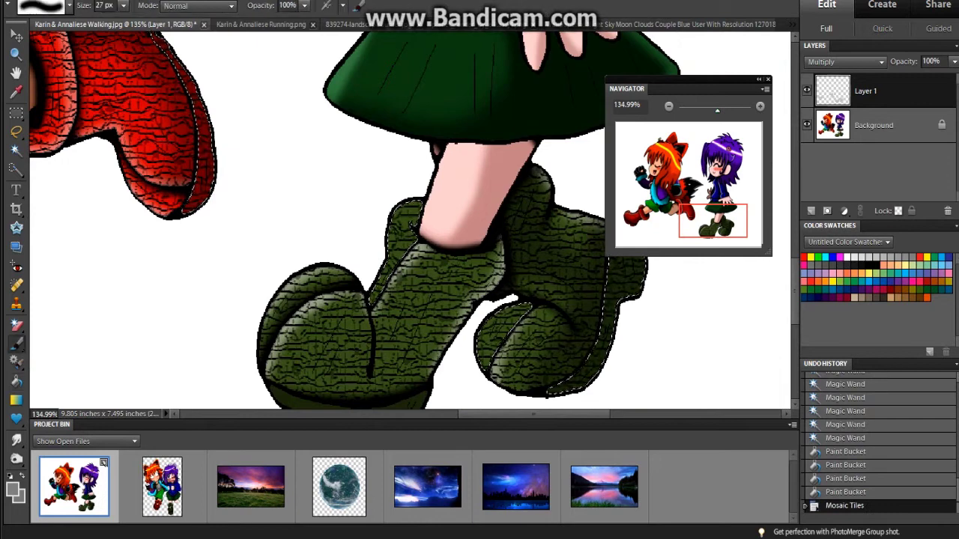
click(873, 125)
mouse_move(713, 221)
mouse_down()
mouse_move(725, 227)
mouse_move(699, 207)
mouse_up()
click(505, 247)
key(o)
key(b)
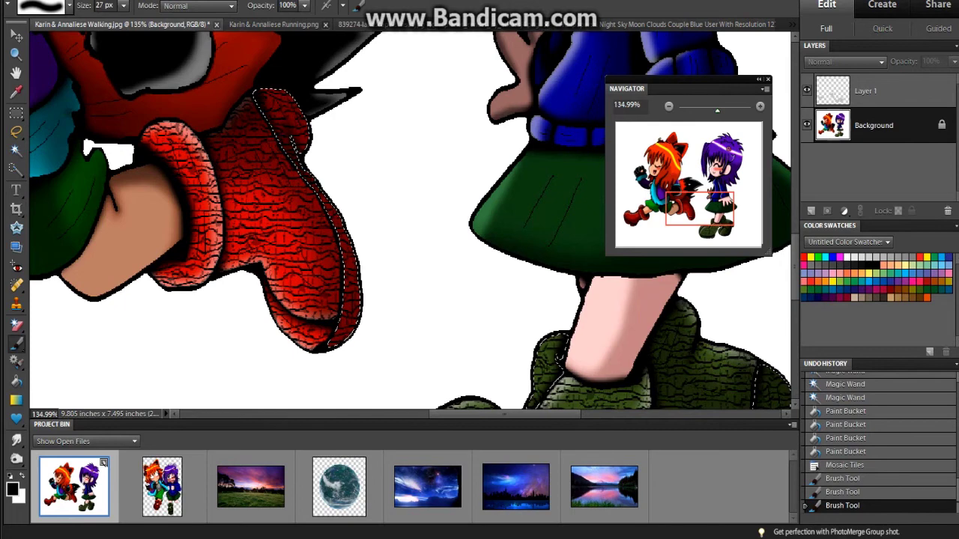
drag(699, 208, 721, 231)
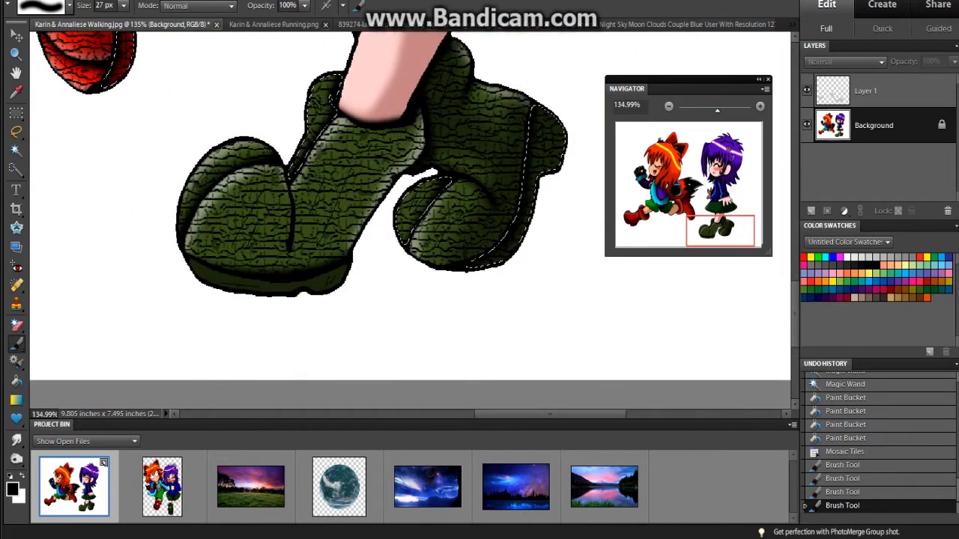
Step: Lighten the newly textured edges of the green boots and red sole with the Dodge tool at 23 px in the Shadows range
key(o)
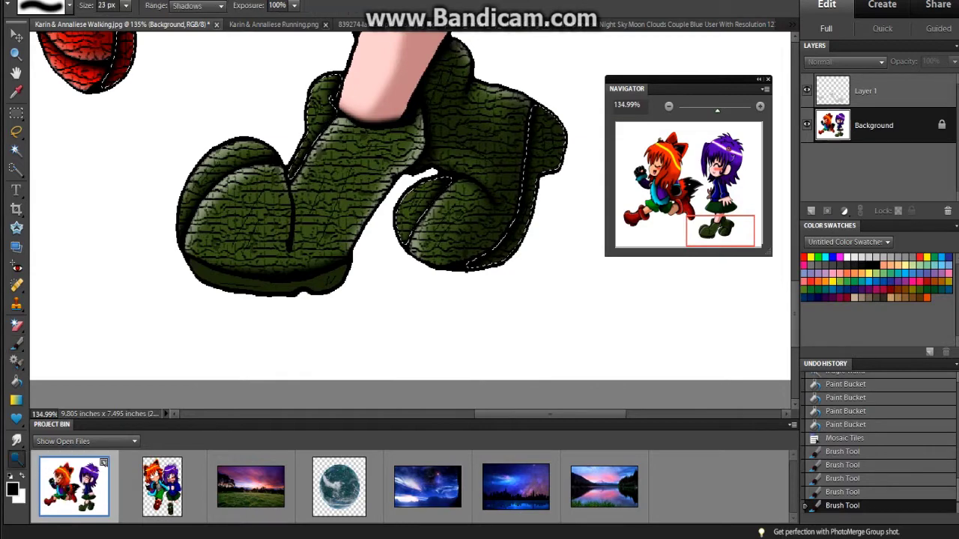
click(471, 218)
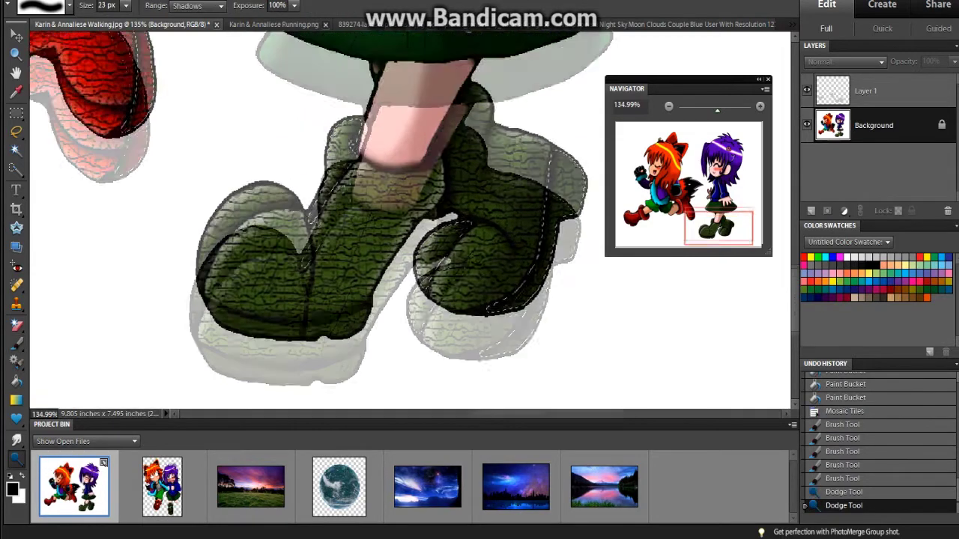
drag(555, 209, 569, 254)
mouse_move(720, 231)
mouse_down()
mouse_move(683, 204)
mouse_move(719, 225)
mouse_up()
Step: Clear the selection and darken small areas of the boots with the Burn tool at 17 px in the Highlights range
key(m)
key(ctrl+d)
click(16, 458)
click(64, 473)
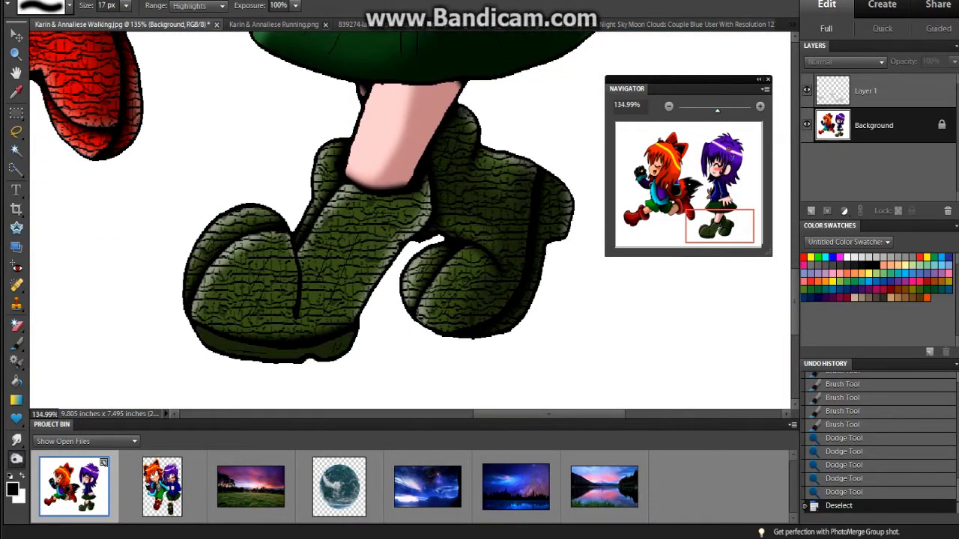
Step: Select the front green boot's sole and texture it on Layer 1 with a white fill and Mosaic Tiles
key(w)
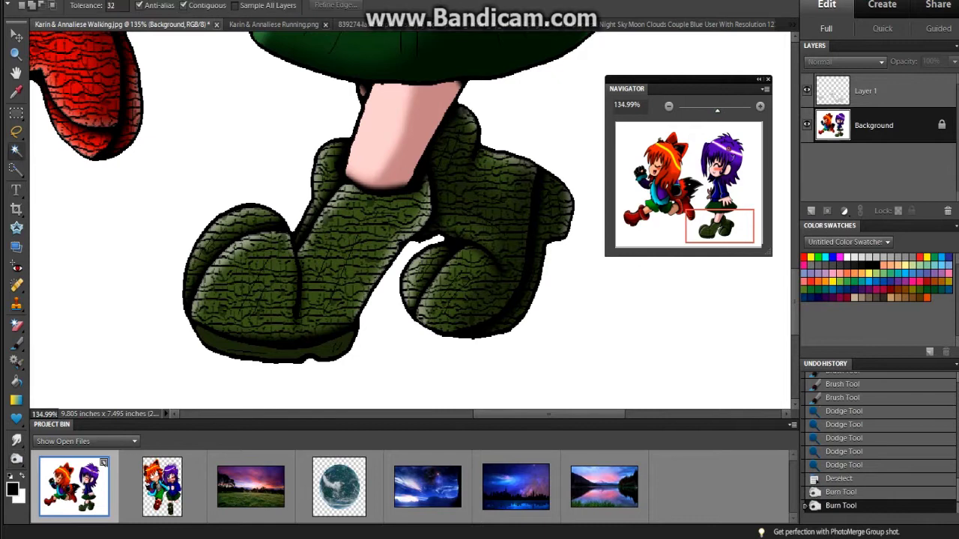
click(270, 346)
shift+click(315, 348)
click(865, 91)
key(k)
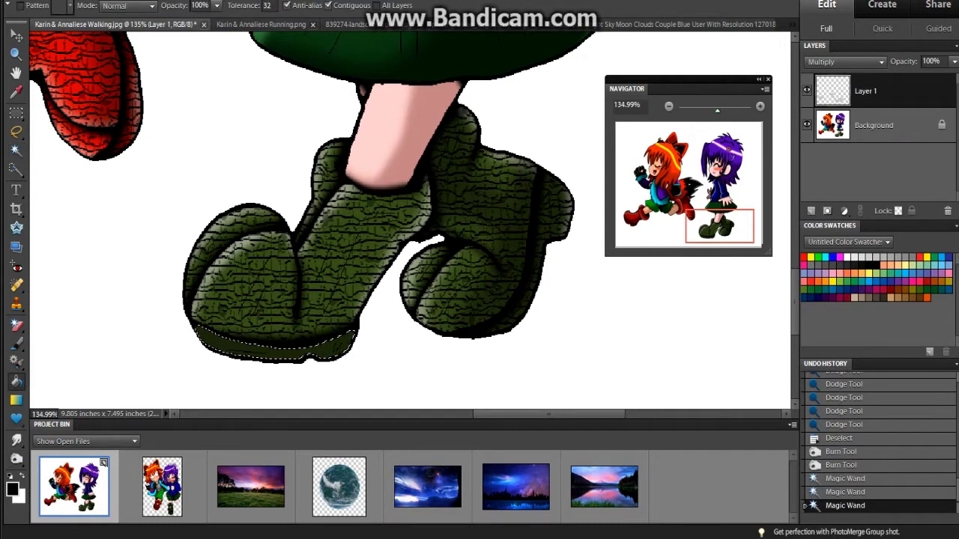
Step: Shade the front green boot's sole on the Background with the brush and the 28 px Burn tool, and clear the selection
key(o)
key(alt+bracketleft)
key(alt+bracketright)
key(alt+bracketleft)
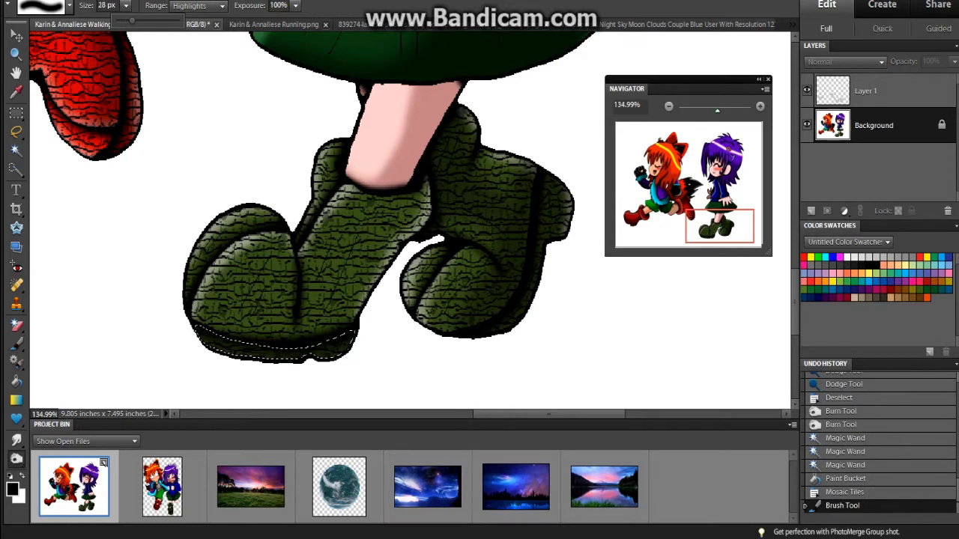
key(m)
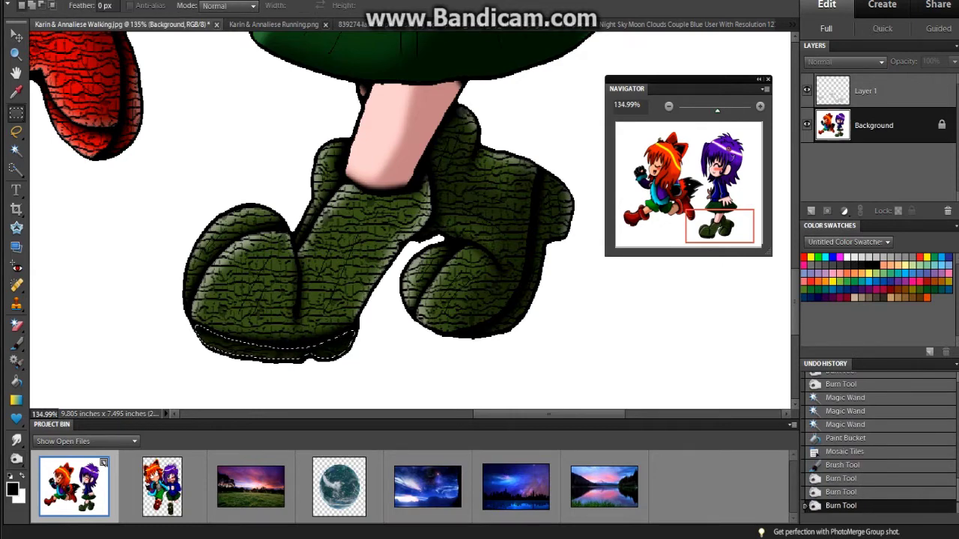
key(ctrl+minus)
key(ctrl+minus)
key(ctrl+plus)
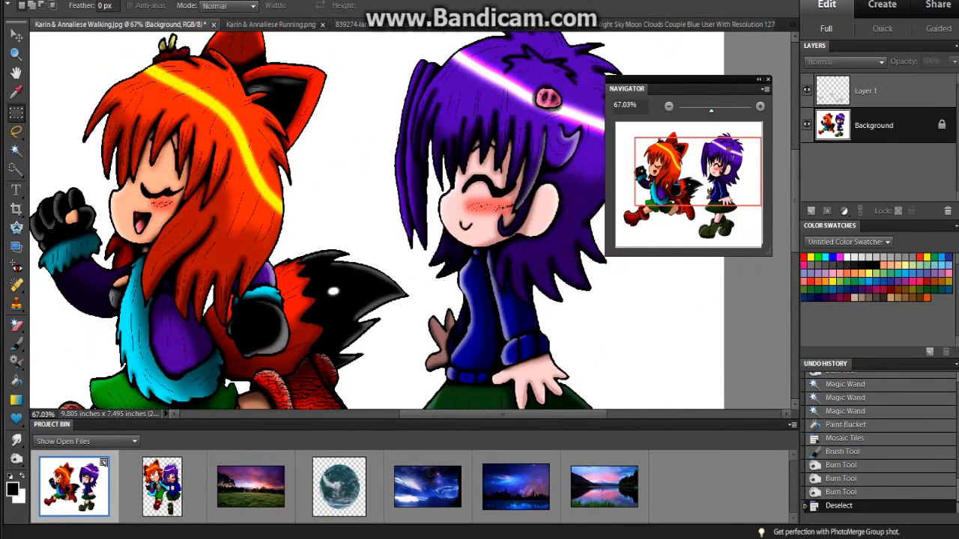
Step: Flatten the image and erase the white background around and between the two girls with the Magic Eraser
right_click(878, 124)
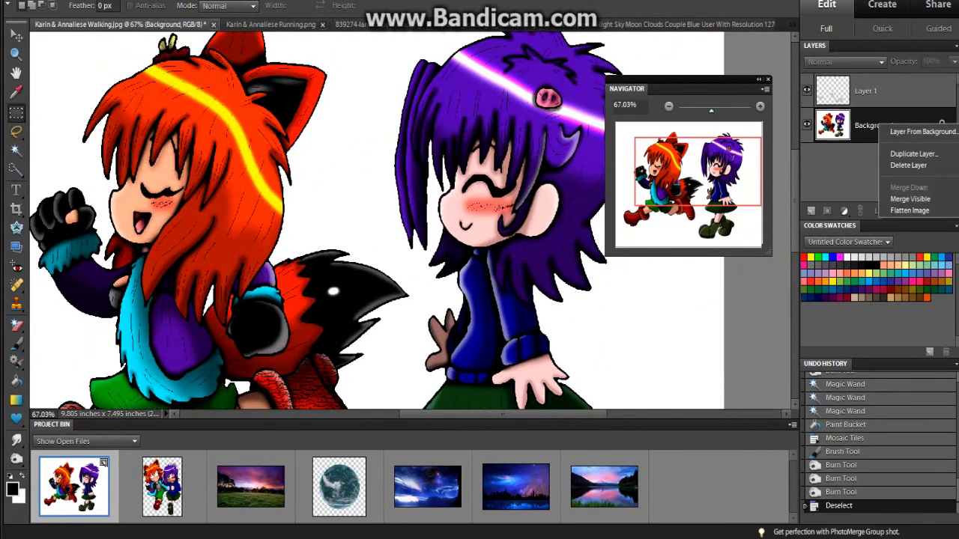
click(917, 210)
drag(698, 170, 691, 204)
key(e)
click(314, 352)
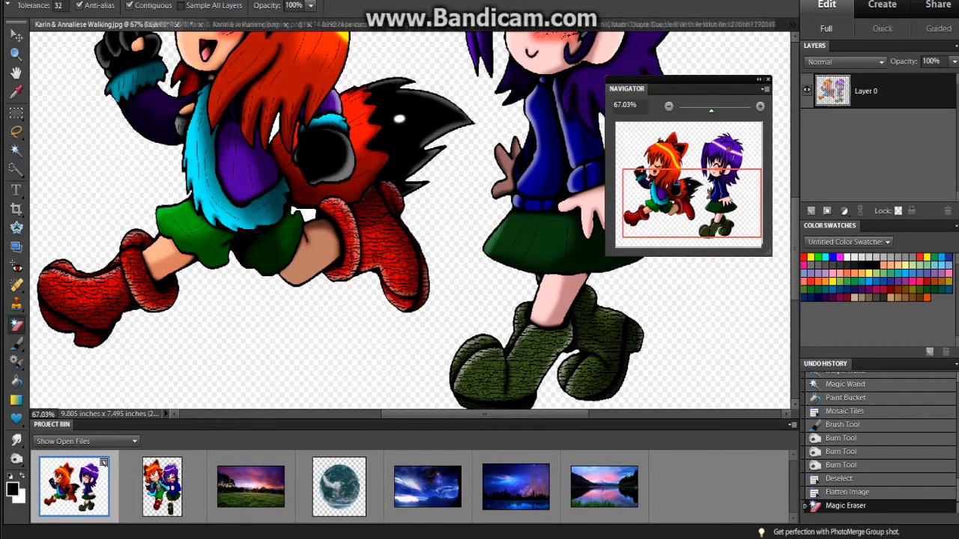
click(303, 214)
scroll(408, 224, up, 5)
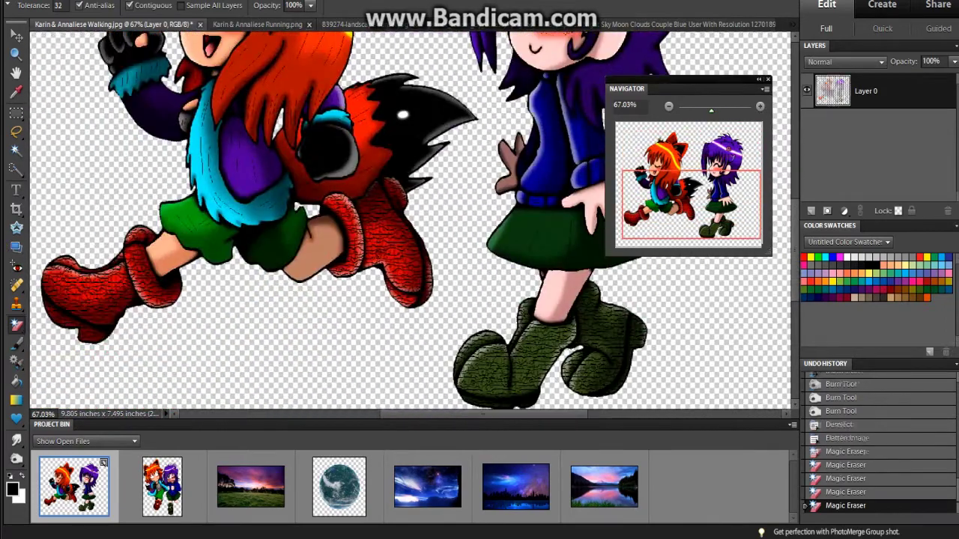
Step: Draw small white shine dots on both girls' cheeks and hair with the Pencil tool at 4 px
click(17, 343)
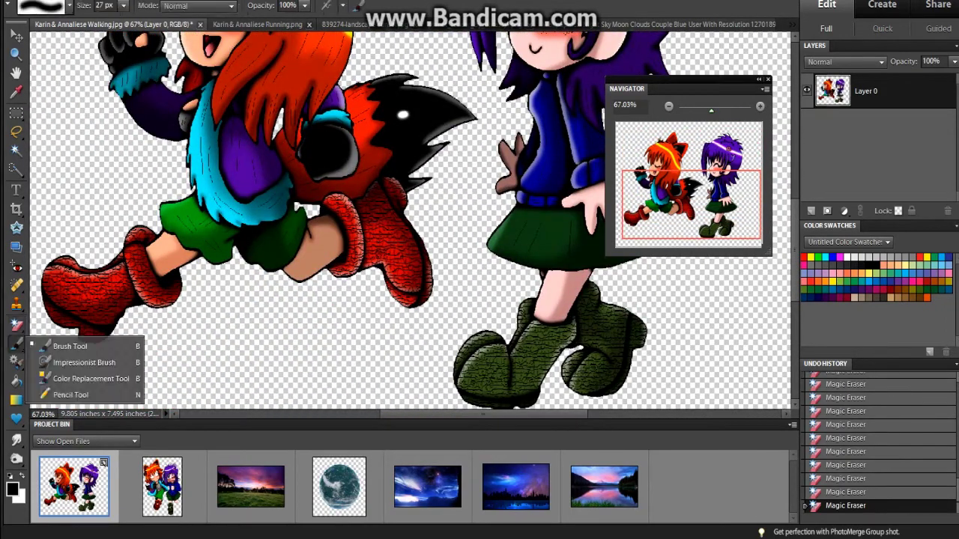
click(68, 345)
key(x)
scroll(264, 139, up, 5)
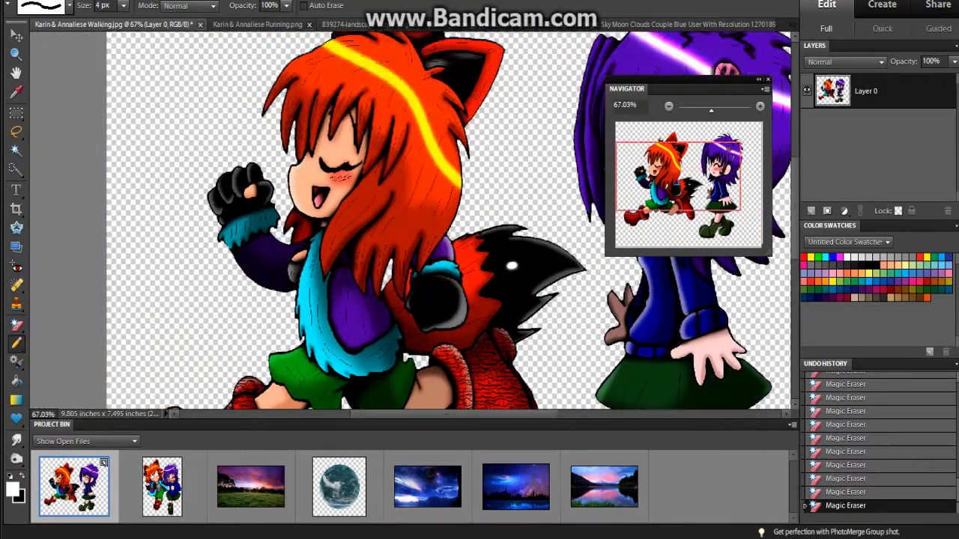
scroll(419, 218, right, 5)
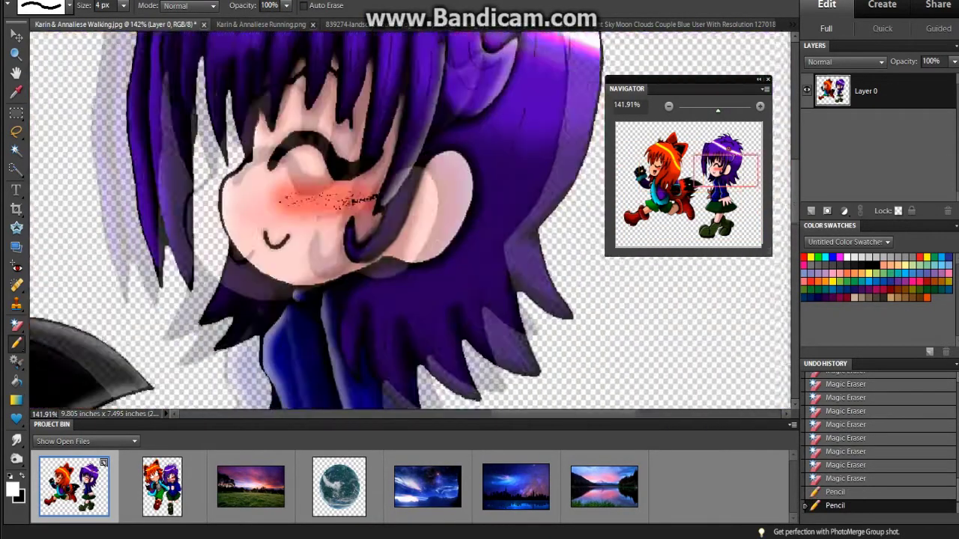
drag(230, 217, 327, 214)
drag(454, 213, 503, 362)
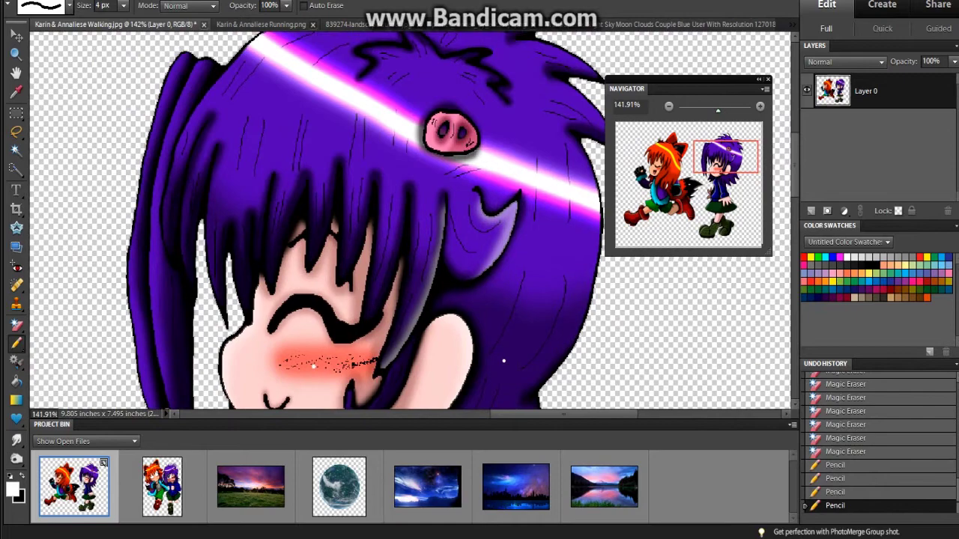
scroll(503, 362, left, 5)
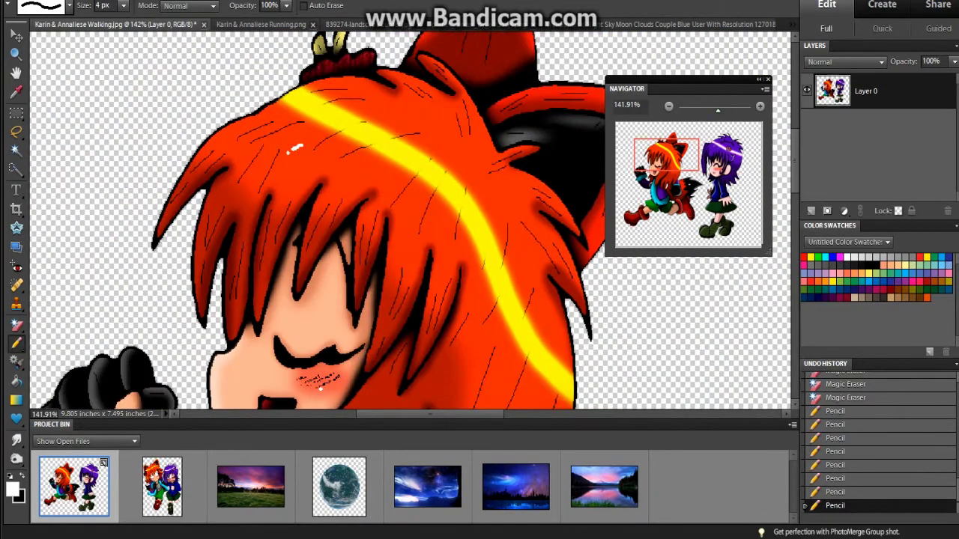
Step: Enlarge the Pencil to 10 px and add larger white shine dots above the small ones on both girls' cheeks and hair
key(bracketright)
key(bracketright)
key(bracketright)
key(bracketright)
key(bracketright)
key(bracketright)
key(bracketright)
key(bracketright)
key(bracketright)
scroll(294, 148, down, 3)
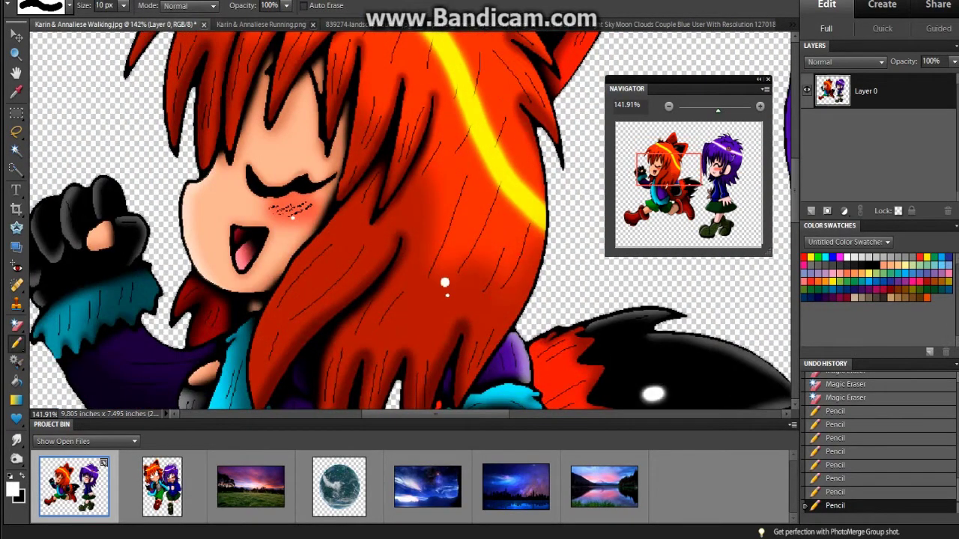
scroll(444, 282, right, 5)
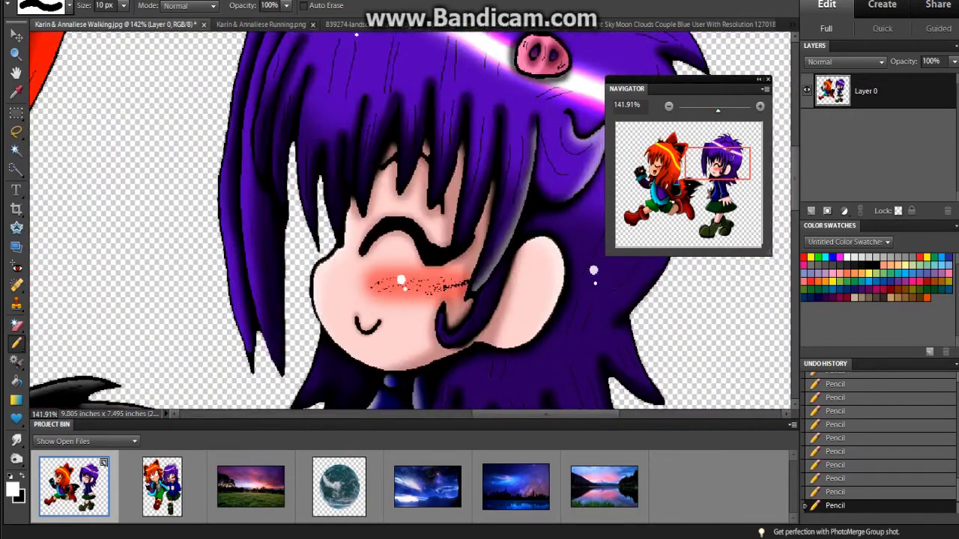
scroll(594, 270, left, 5)
scroll(539, 268, down, 3)
scroll(510, 267, up, 3)
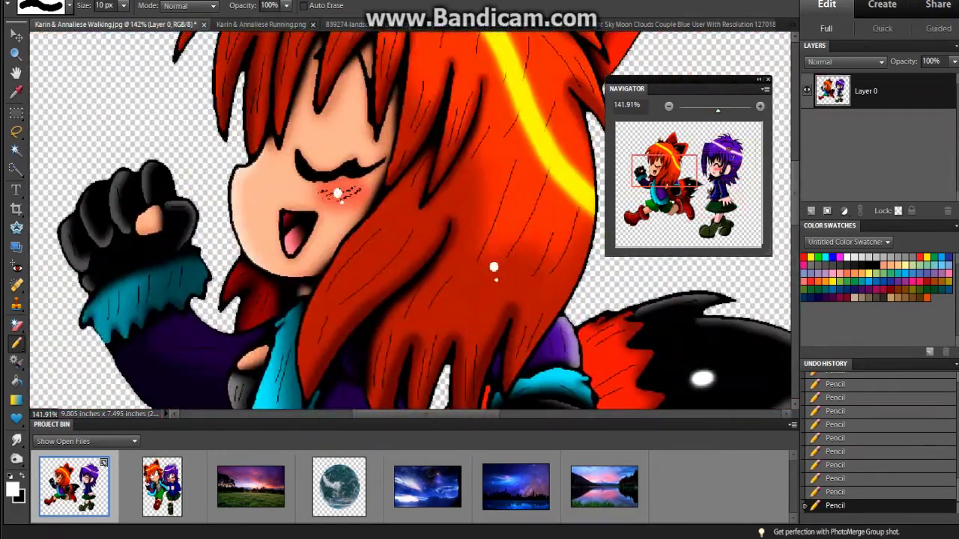
Step: Save the transparent image of the girls as a PNG with Interlace set to None
scroll(494, 267, down, 5)
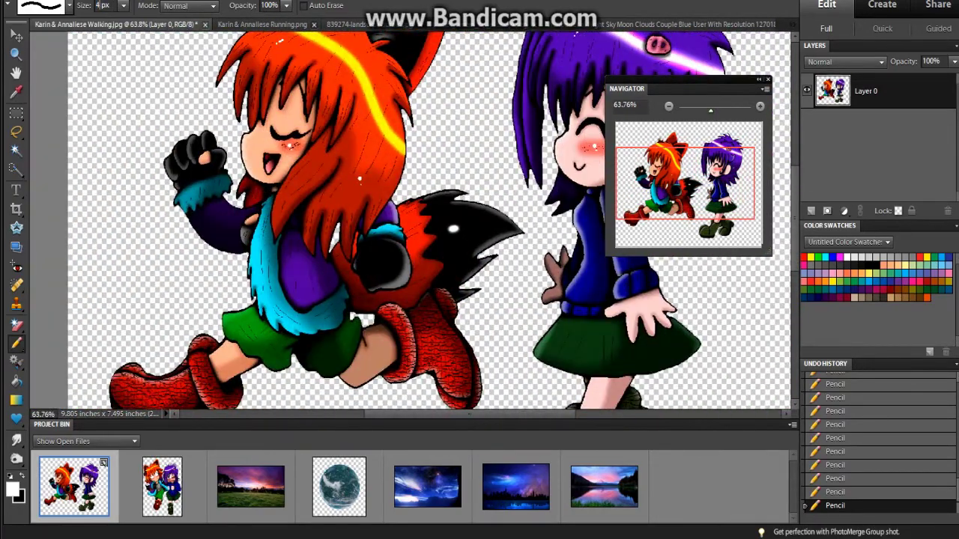
scroll(431, 225, down, 2)
key(alt+f)
key(Escape)
key(ctrl+shift+s)
key(Tab)
key(alt+Down)
key(Down)
key(Down)
key(Down)
key(Return)
key(Return)
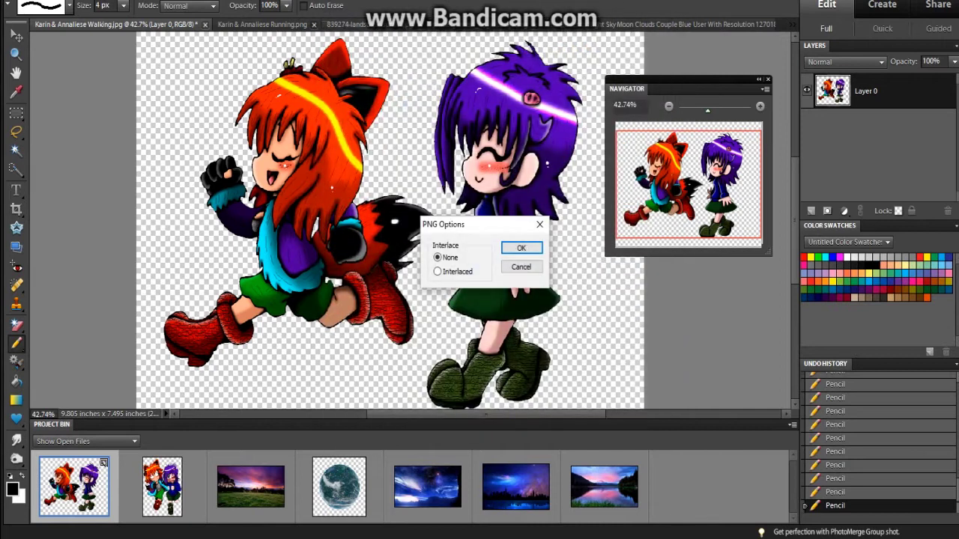
key(Return)
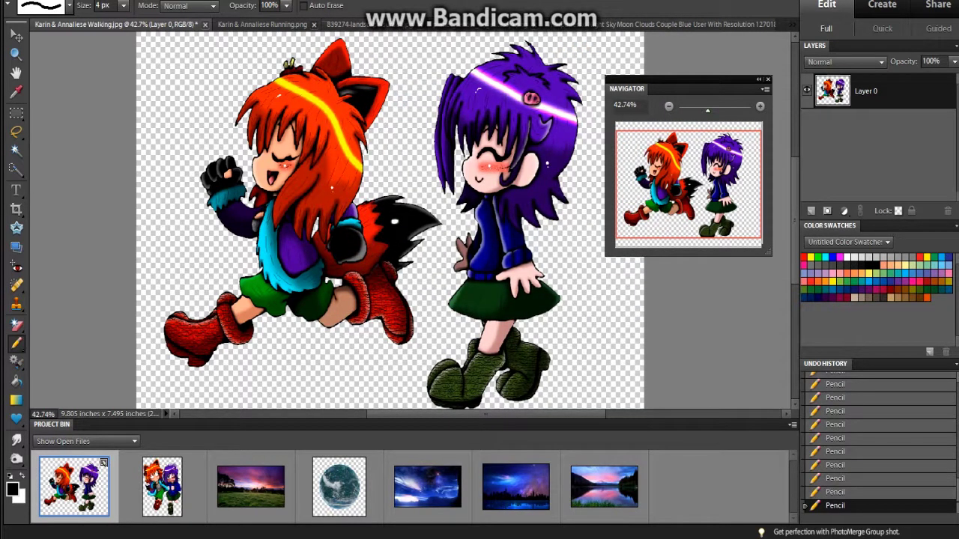
Step: Compare the night-sky wallpapers, place the Wallpapersxl Night Sky Moon Clouds image in the girls' document, and move its layer behind them
click(427, 487)
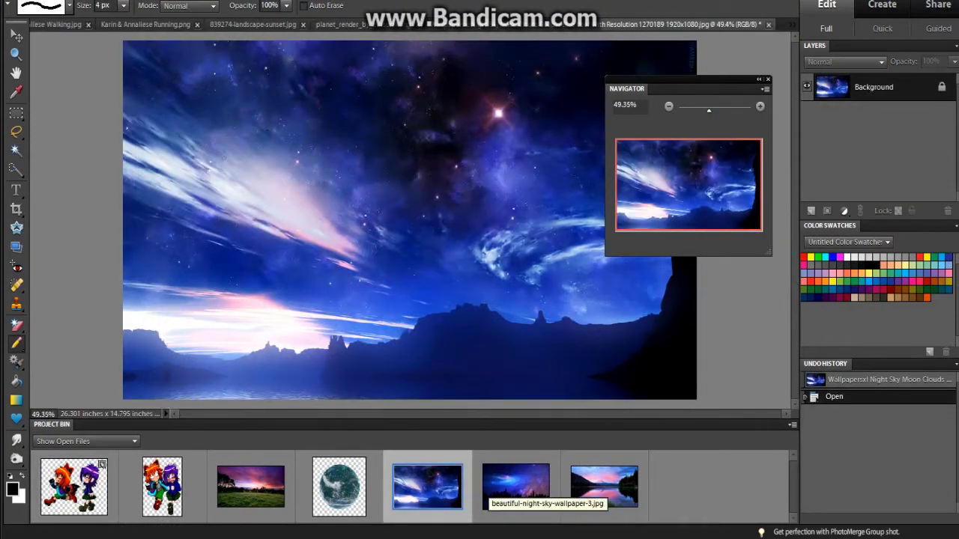
click(515, 487)
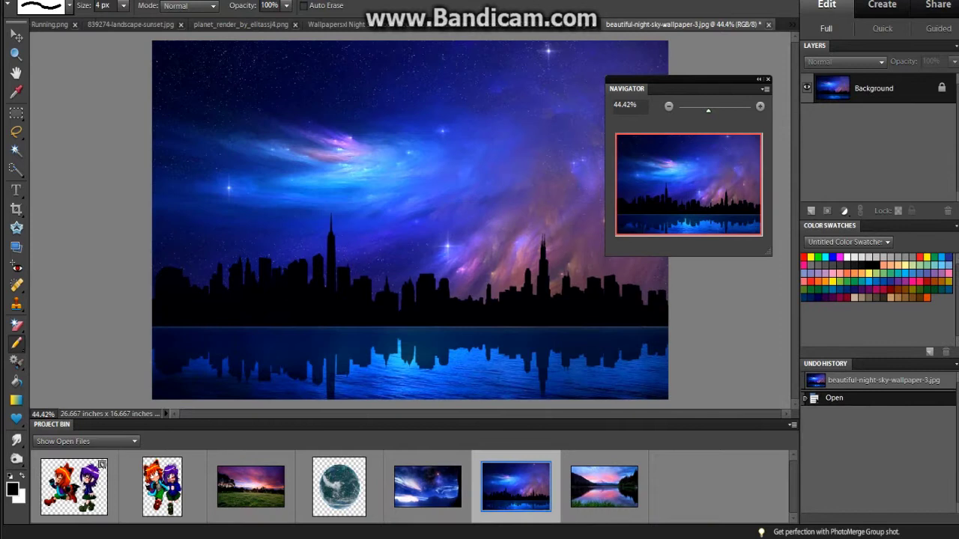
click(73, 486)
drag(427, 487, 423, 364)
key(Return)
key(ctrl+[)
Step: Enlarge and reposition the night-sky layer with Free Transform so that it covers the whole canvas
key(ctrl+t)
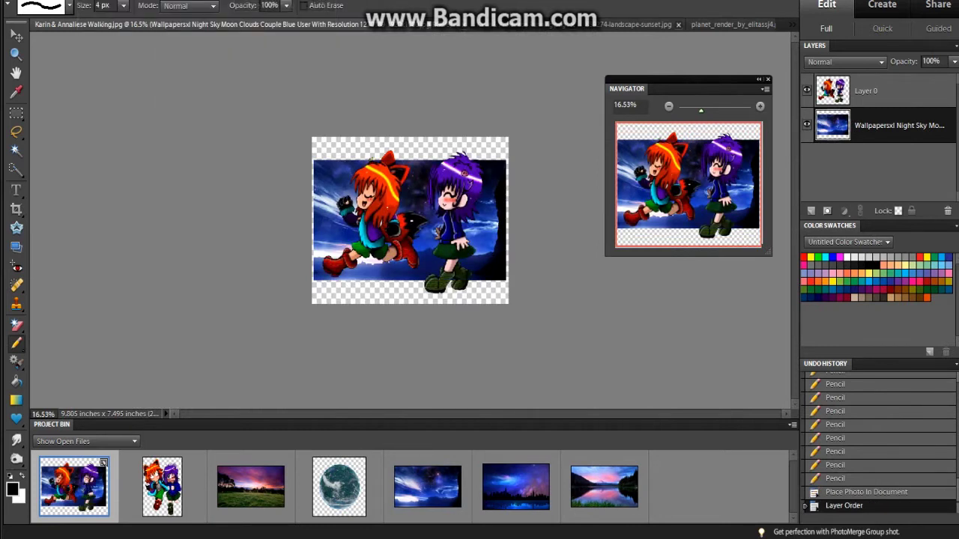
drag(508, 160, 592, 107)
drag(314, 280, 235, 304)
drag(395, 103, 395, 137)
drag(556, 137, 578, 131)
drag(235, 217, 246, 217)
key(Return)
Step: Scale the girls on Layer 0 down to 78.8% with Free Transform, keeping their feet at the canvas's lower edge
click(866, 91)
key(ctrl+t)
drag(322, 150, 348, 183)
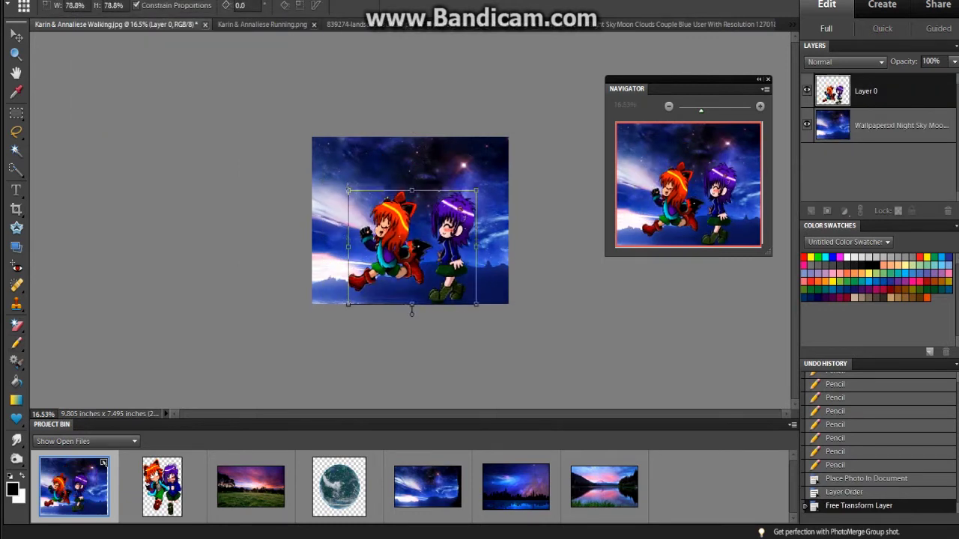
key(Return)
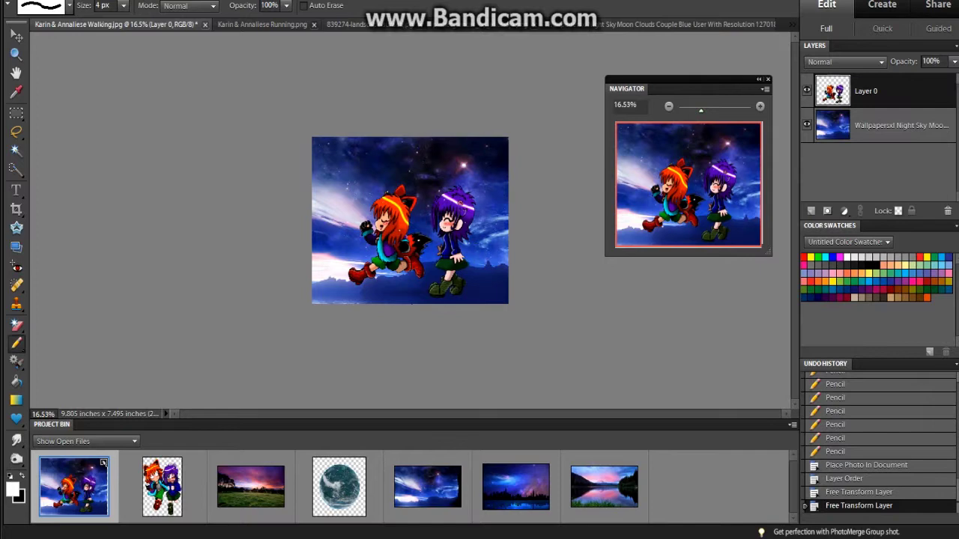
Step: Add a layer beneath the girls, outline a horizon with the Pencil in green #346f3b, and fill the ground below it
click(12, 488)
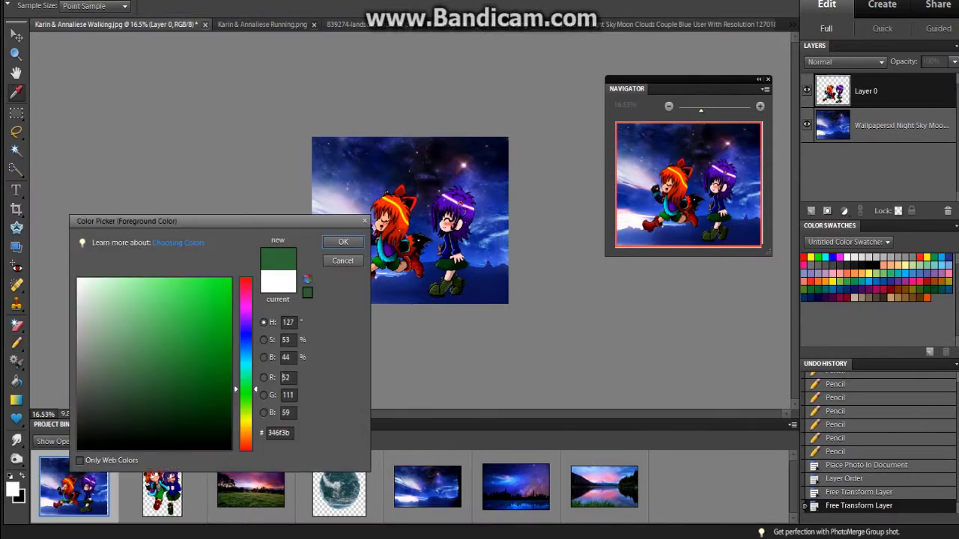
key(Return)
click(811, 211)
key(ctrl+0)
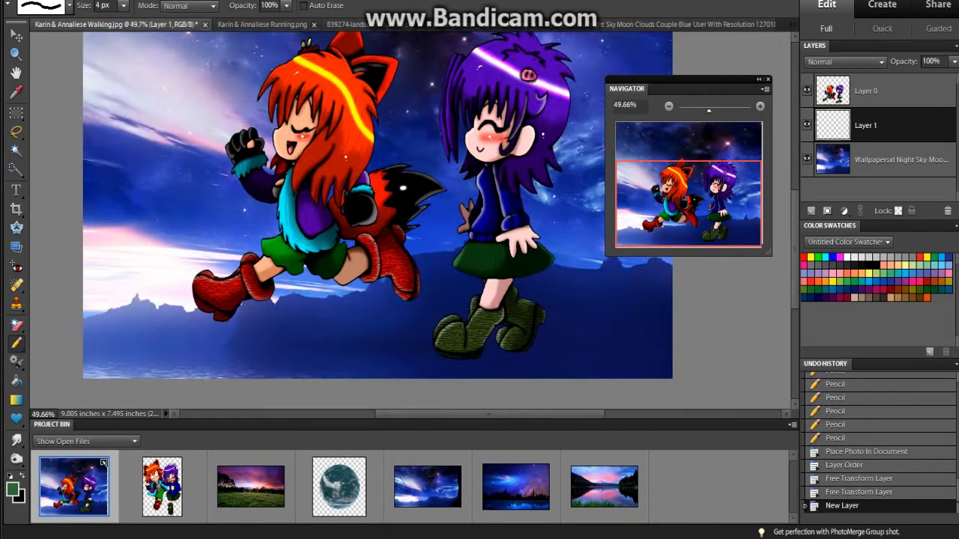
key(k)
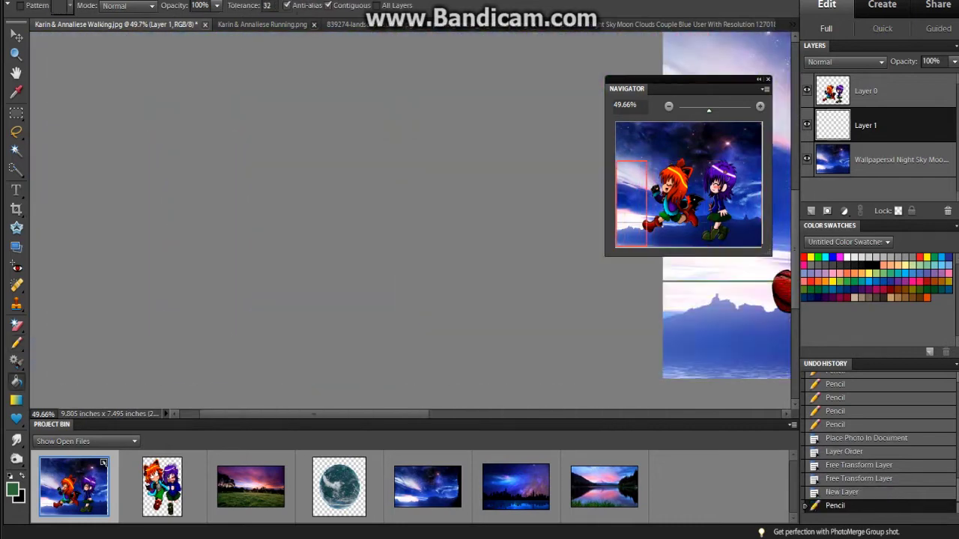
click(300, 337)
Step: Cover the green ground with a 112 px grass brush on a new layer, using background colour #122d16, and merge it down into Layer 1
key(b)
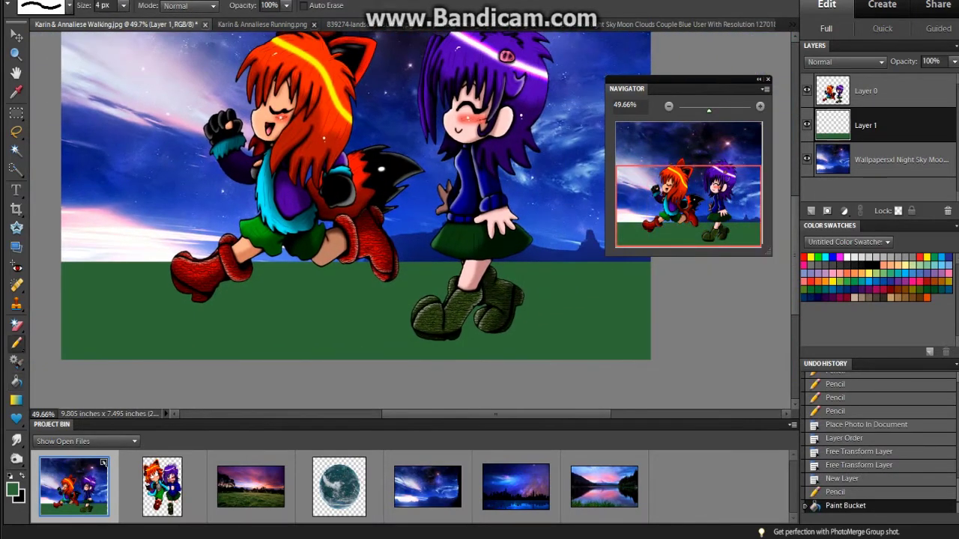
click(68, 5)
scroll(72, 98, down, 5)
key(i)
click(18, 495)
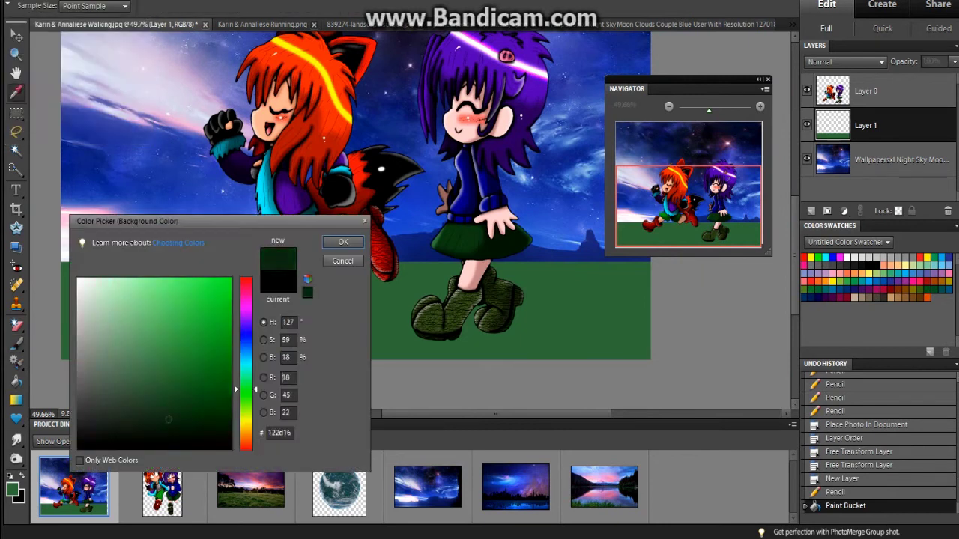
key(Return)
key(ctrl+shift+alt+n)
mouse_move(67, 255)
mouse_down()
mouse_move(648, 255)
mouse_move(45, 258)
mouse_up()
mouse_move(105, 292)
mouse_down()
mouse_move(689, 292)
mouse_move(172, 296)
mouse_move(450, 300)
mouse_up()
mouse_move(674, 311)
mouse_down()
mouse_move(157, 318)
mouse_move(644, 337)
mouse_up()
mouse_move(150, 338)
mouse_down()
mouse_move(479, 336)
mouse_move(45, 348)
mouse_move(779, 330)
mouse_move(45, 352)
mouse_up()
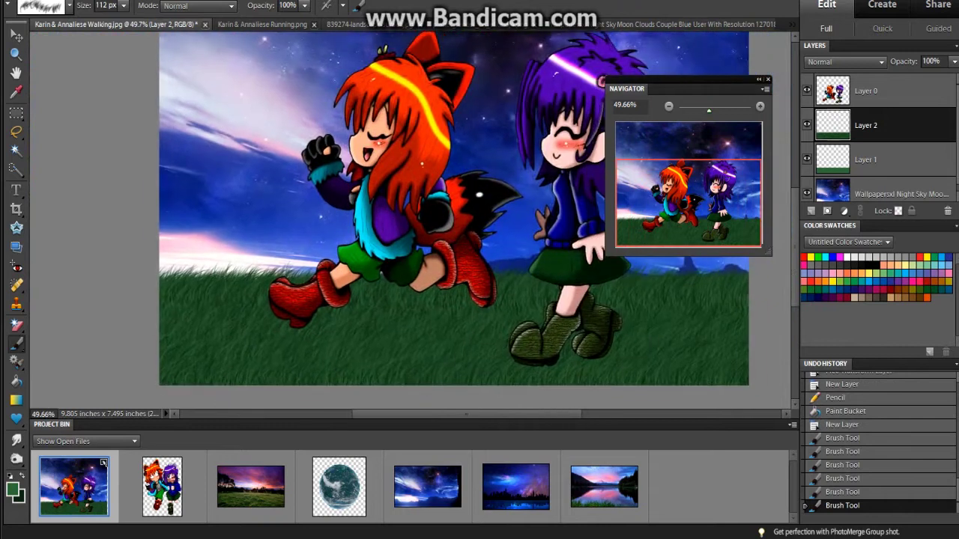
right_click(889, 126)
click(917, 343)
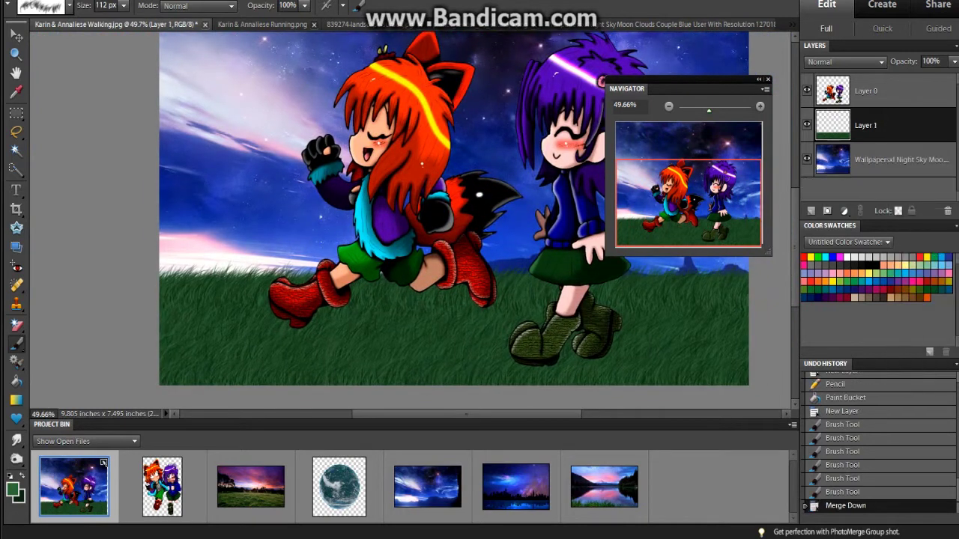
key(alt+t)
mouse_move(244, 52)
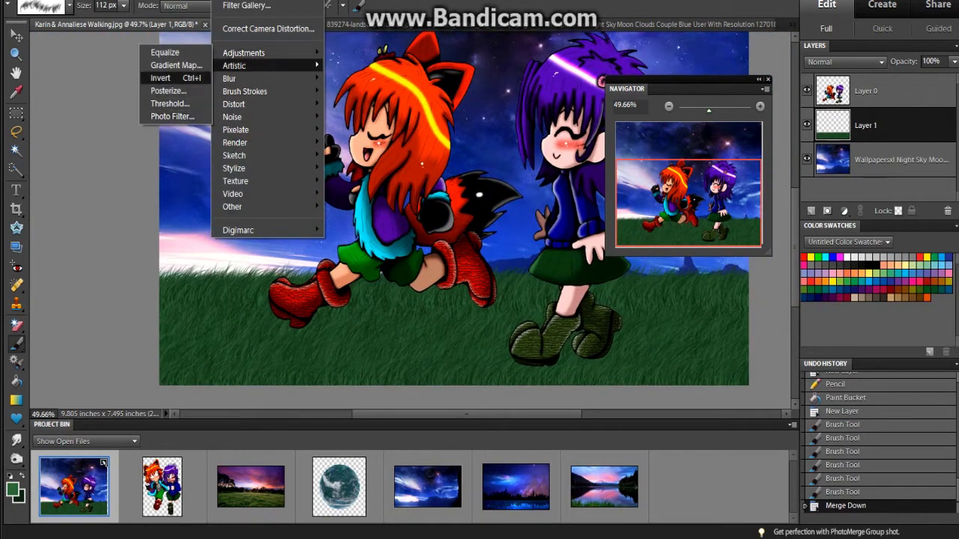
Step: Set the Eraser to Brush mode with the 112 px grass tip
click(17, 324)
click(69, 5)
click(186, 5)
click(171, 20)
click(69, 5)
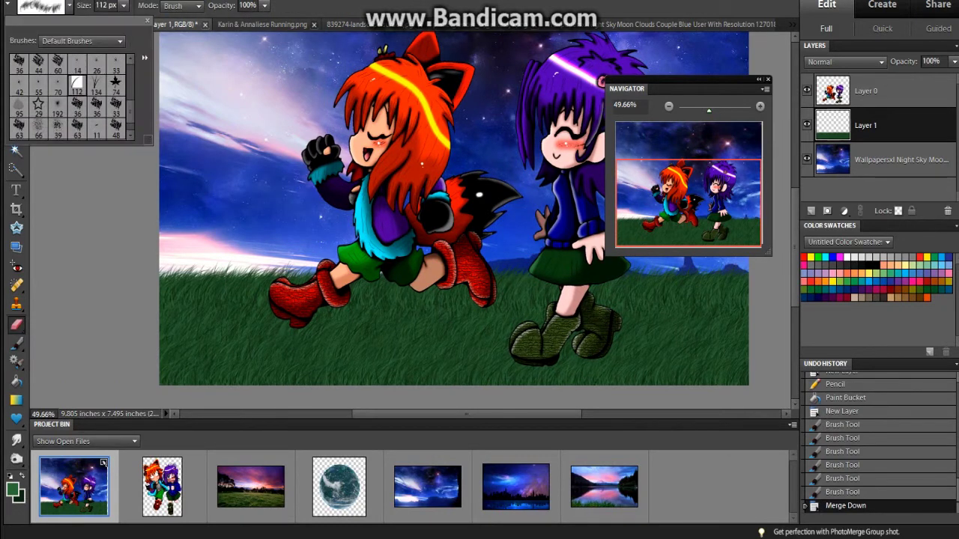
key(Escape)
Step: Erase the lower edges of both girls' shoes on Layer 0 with an 85 px grass-shaped eraser so they sink into the grass
click(865, 91)
key(ctrl+alt+0)
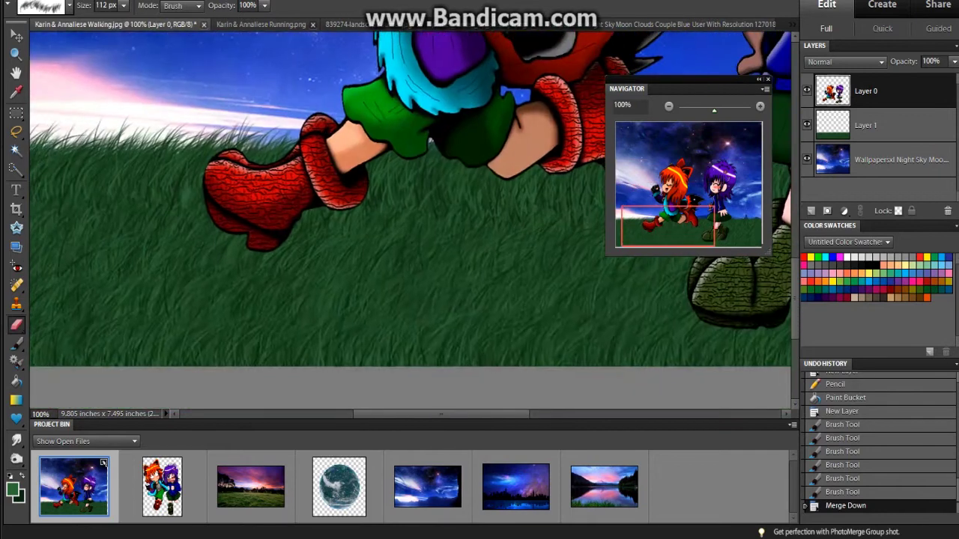
key(bracketleft)
key(bracketleft)
key(bracketleft)
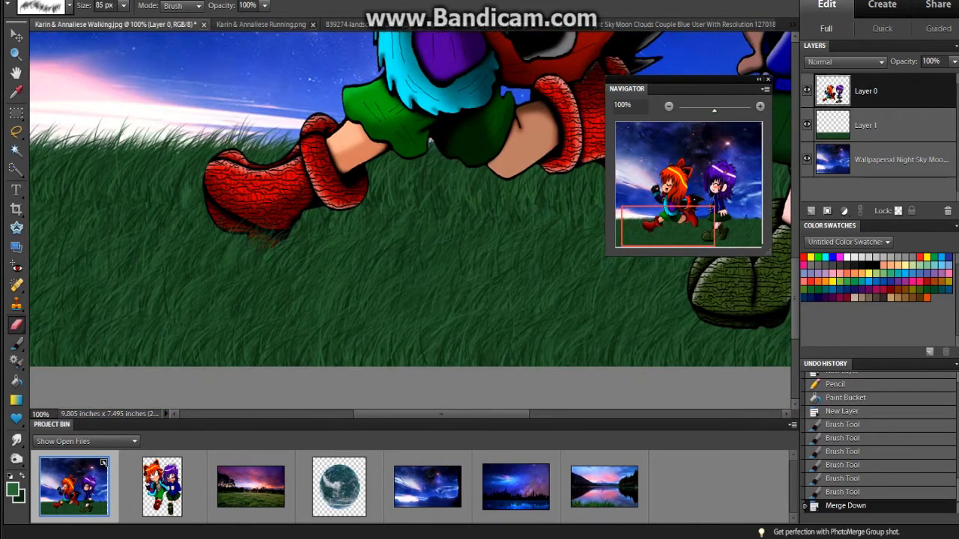
drag(252, 229, 285, 236)
drag(450, 225, 89, 219)
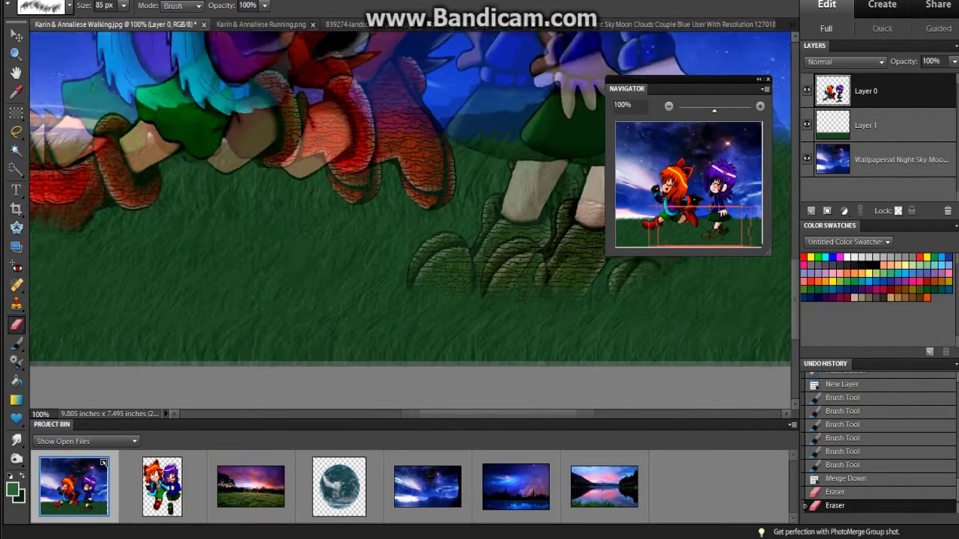
drag(300, 224, 509, 230)
Step: Burn dark shadows into the grass on Layer 1 beneath both girls' feet with an 83 px brush, range Highlights, exposure 100%
scroll(411, 199, down, 2)
key(alt+bracketleft)
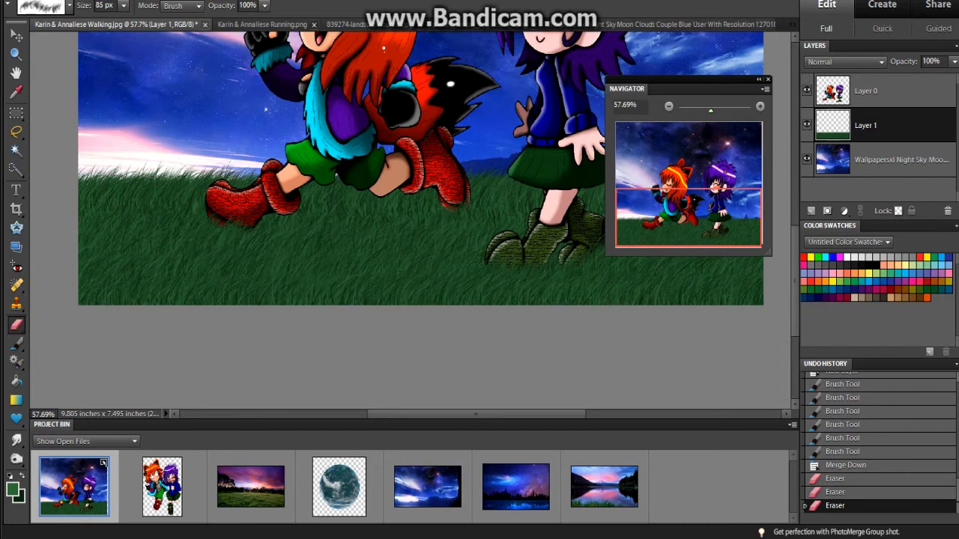
key(o)
key(bracketright)
key(bracketright)
key(bracketright)
key(bracketright)
key(bracketright)
key(bracketright)
key(bracketright)
key(bracketright)
key(bracketright)
key(bracketright)
key(bracketright)
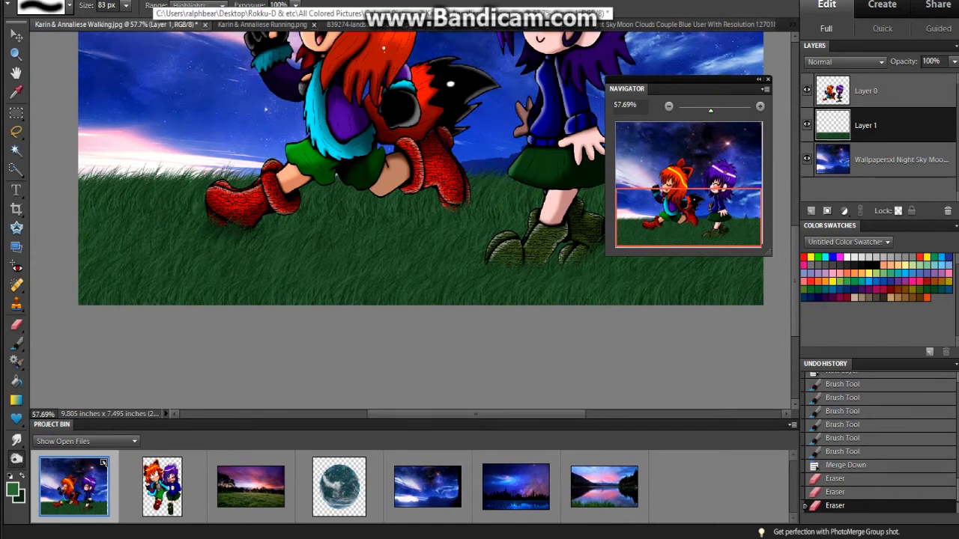
mouse_move(318, 204)
mouse_down()
mouse_move(389, 207)
mouse_move(374, 220)
mouse_move(307, 233)
mouse_up()
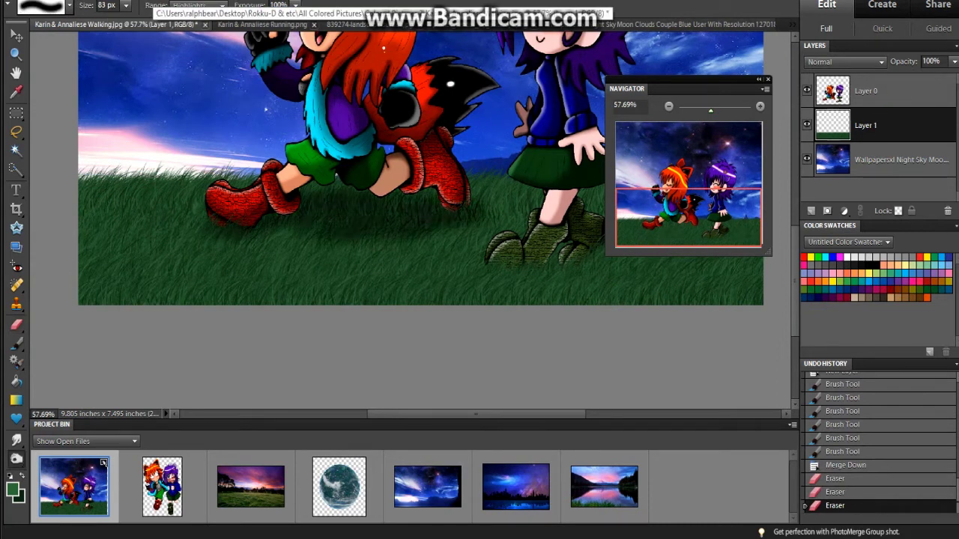
scroll(397, 168, right, 3)
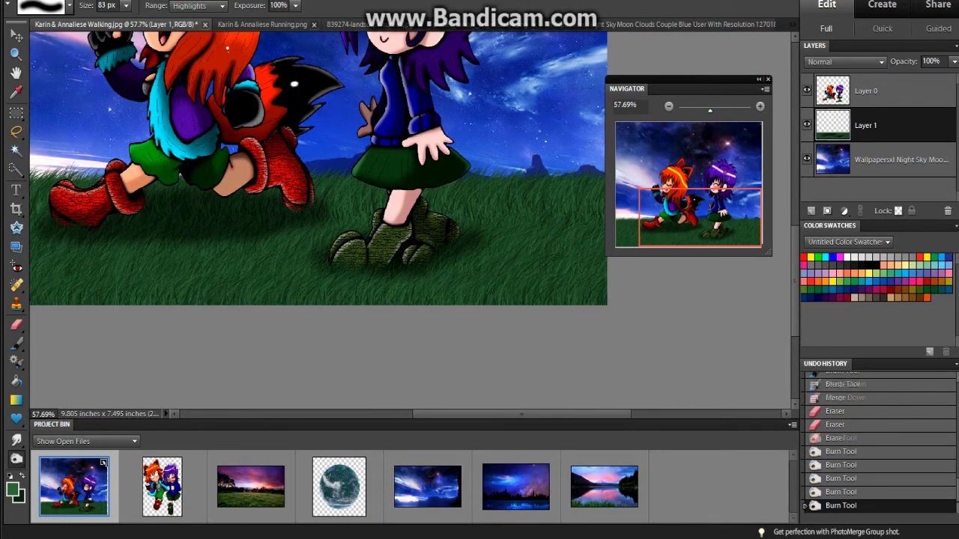
scroll(409, 180, left, 3)
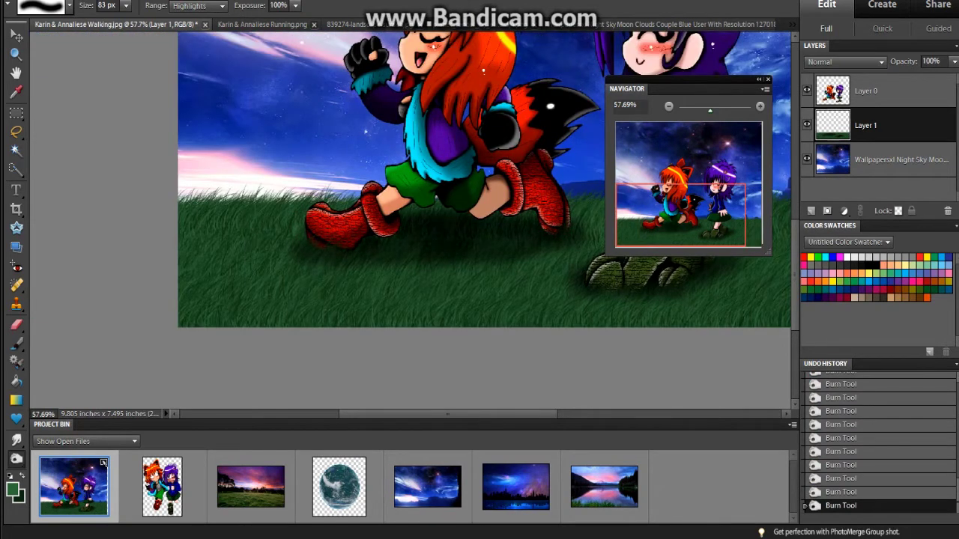
Step: Darken the lower part of the grass with a 411 px Burn brush
key(ctrl+minus)
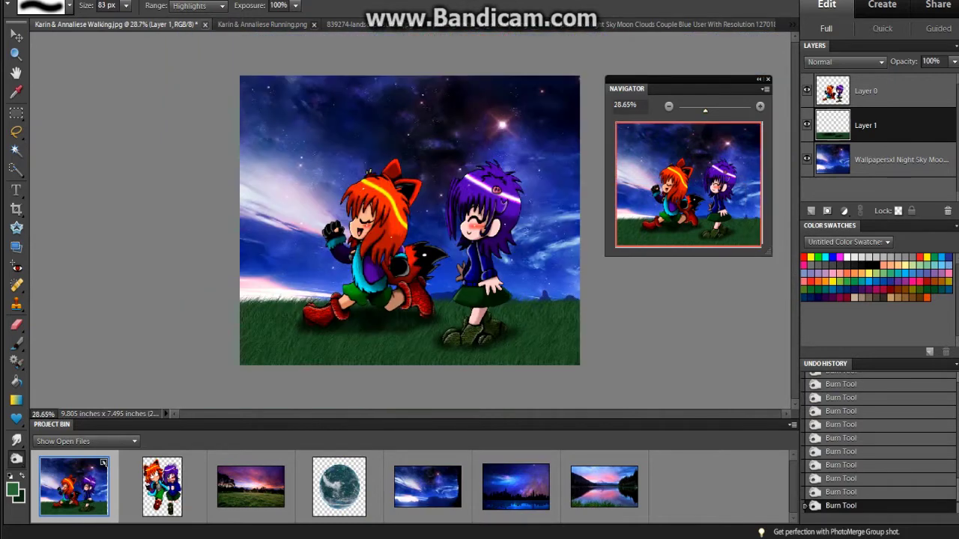
mouse_move(554, 352)
mouse_down()
mouse_move(247, 352)
mouse_move(524, 352)
mouse_up()
scroll(452, 319, up, 5)
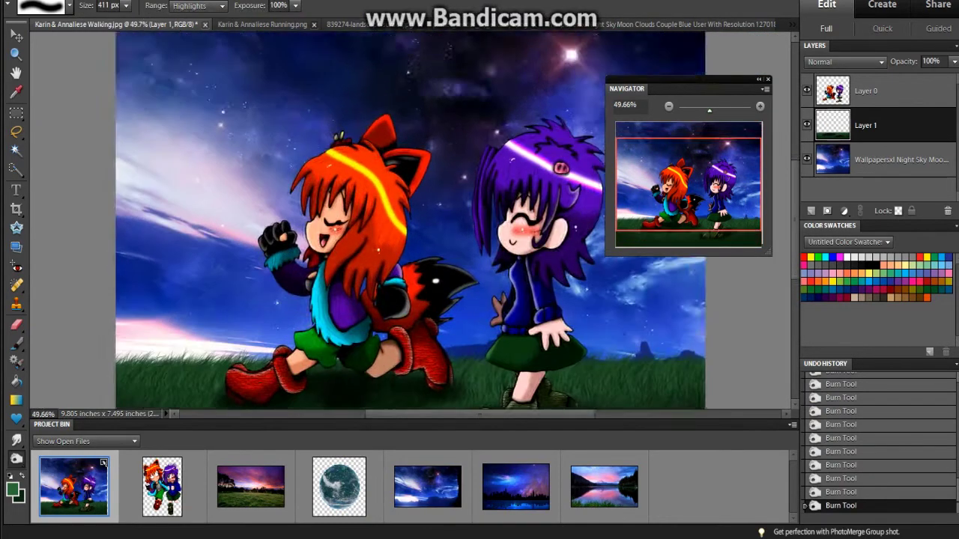
Step: Start Lighting Effects on the girls' Layer 0 and widen and reposition the spotlight so it covers both figures
click(865, 90)
click(232, 0)
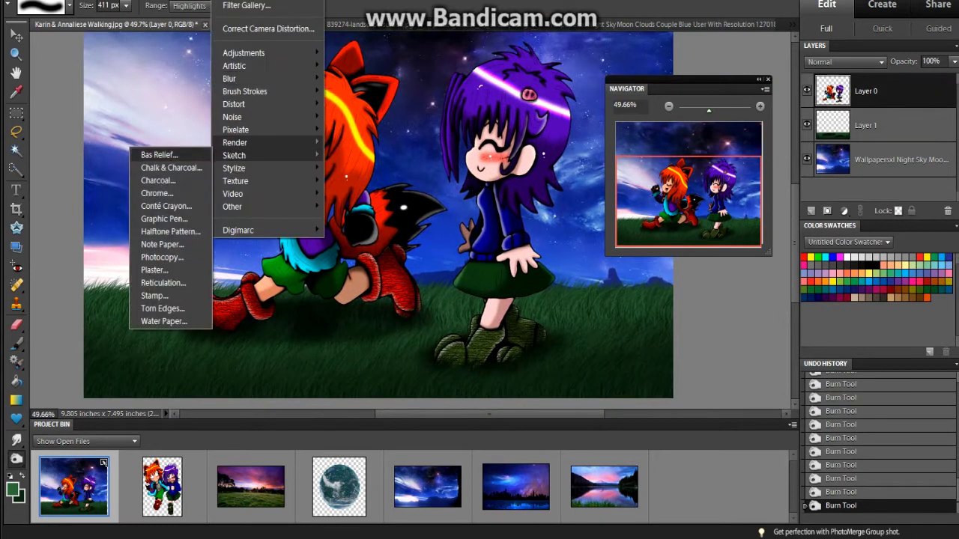
click(232, 0)
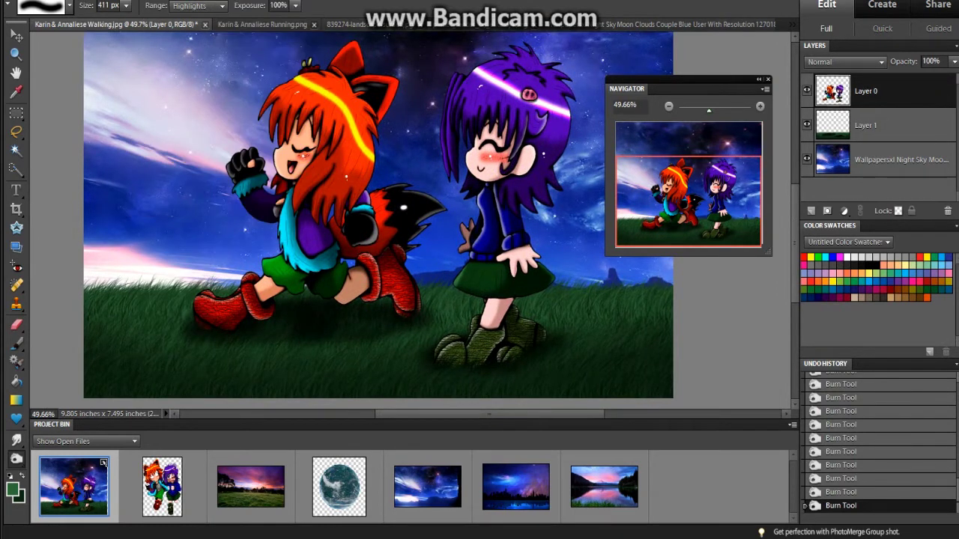
drag(337, 157, 359, 143)
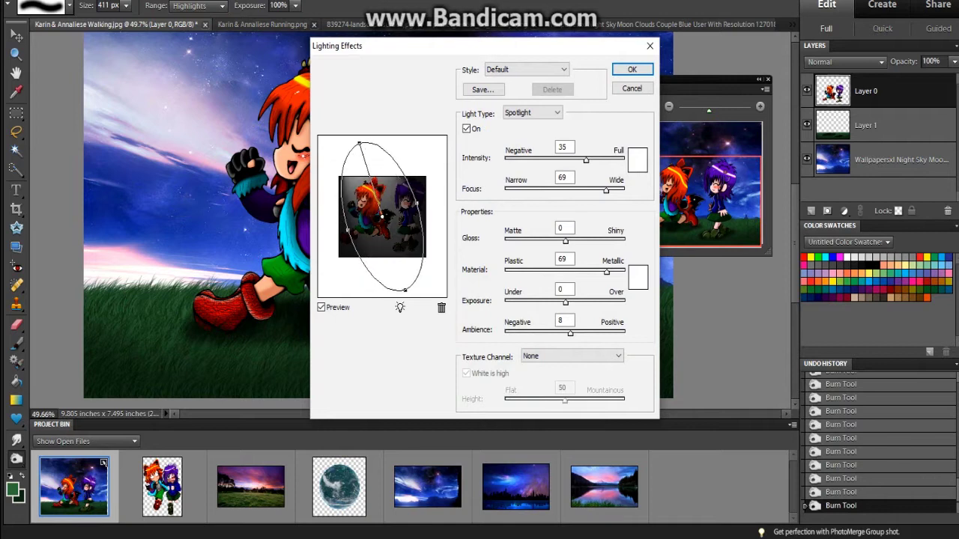
drag(347, 230, 330, 231)
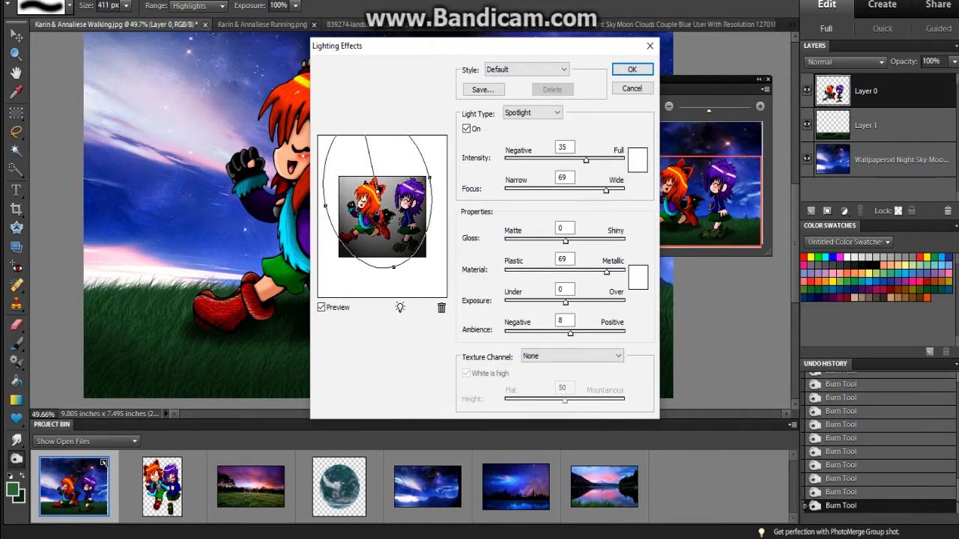
Step: Apply the Lighting Effects with exposure -39 and ambience 26, and merge the girls' layer down into the grass layer
key(shift+Up)
key(shift+Up)
key(shift+Up)
text(24)
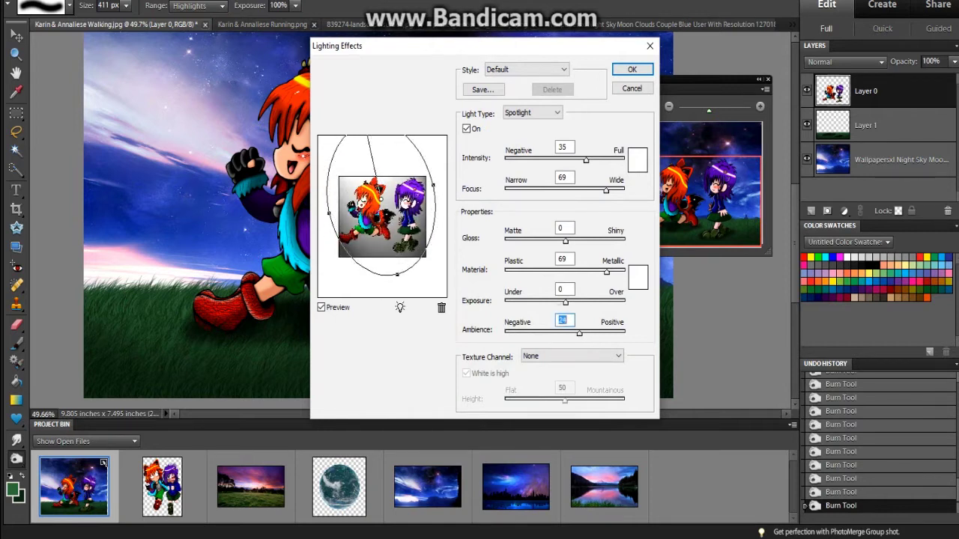
click(563, 289)
text(-39)
key(Tab)
key(Up)
key(Up)
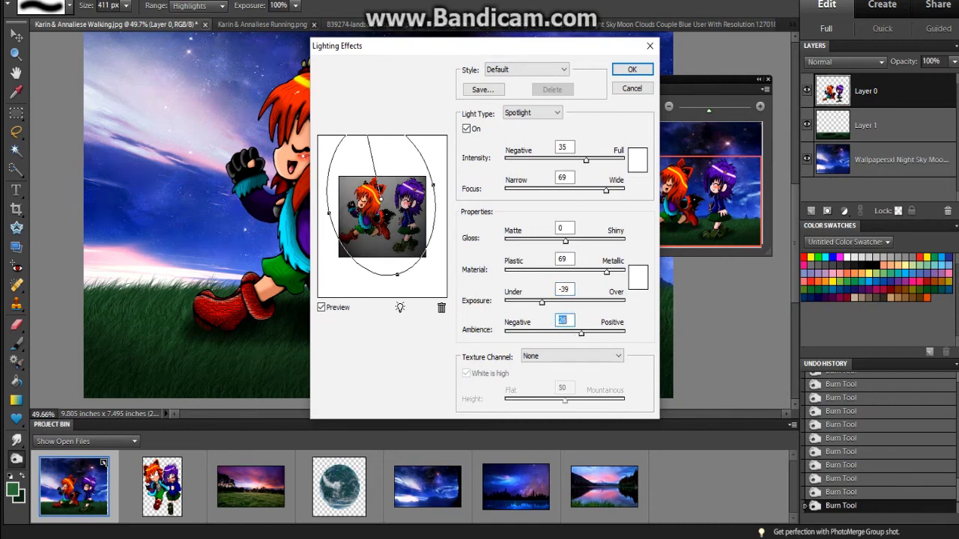
key(Return)
key(ctrl+e)
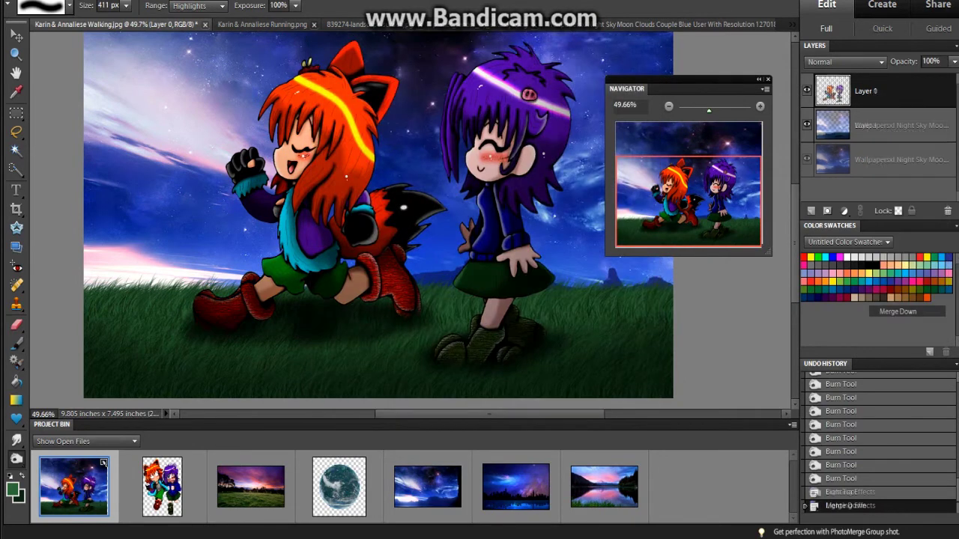
Step: Apply a Photo Filter with a custom blue-violet colour at 60% density to the merged girls and grass layer
click(225, 2)
click(172, 115)
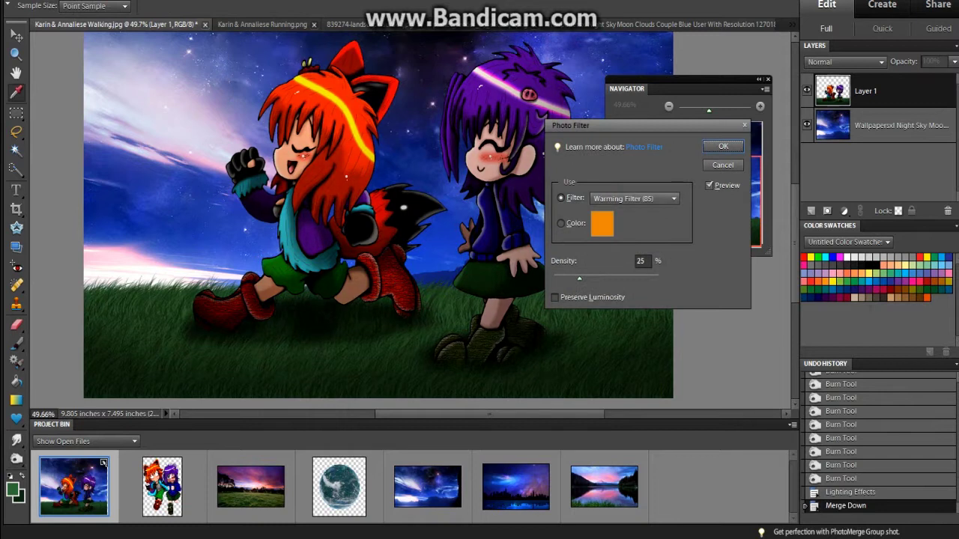
click(601, 223)
click(245, 332)
key(Return)
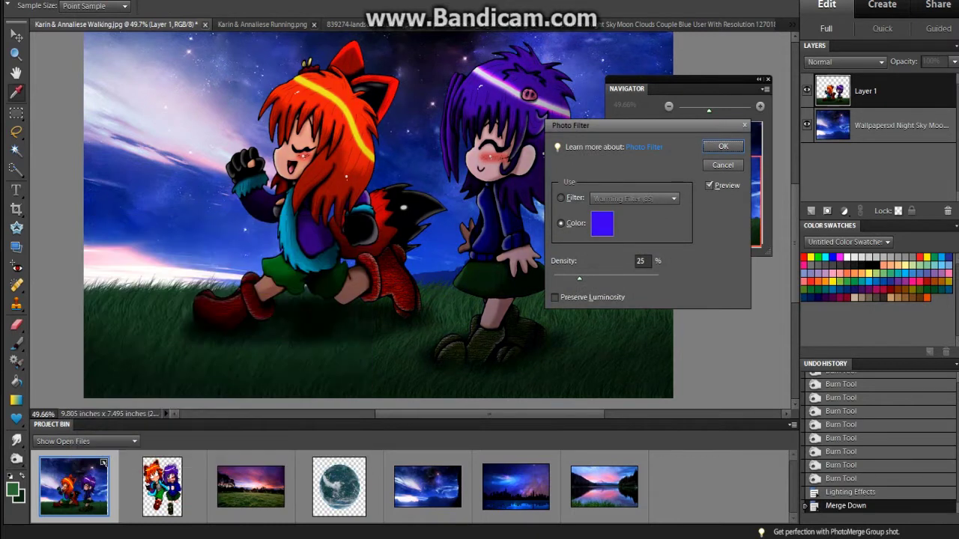
drag(579, 278, 612, 278)
drag(584, 125, 585, 192)
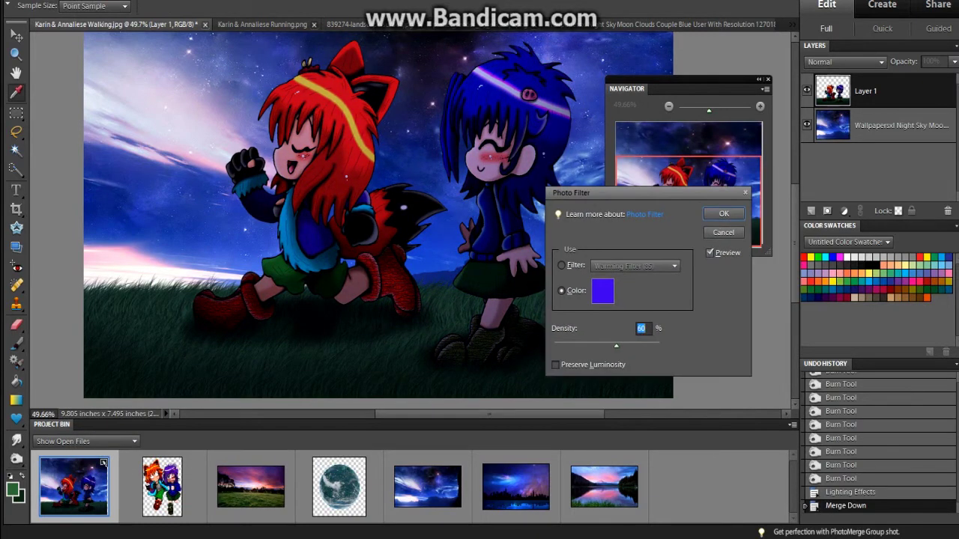
click(592, 365)
click(592, 364)
key(Return)
Step: Brighten the shiny streaks in both girls' hair with a 23 px Dodge brush set to Highlights at 100% exposure
click(16, 458)
click(60, 478)
scroll(312, 131, up, 4)
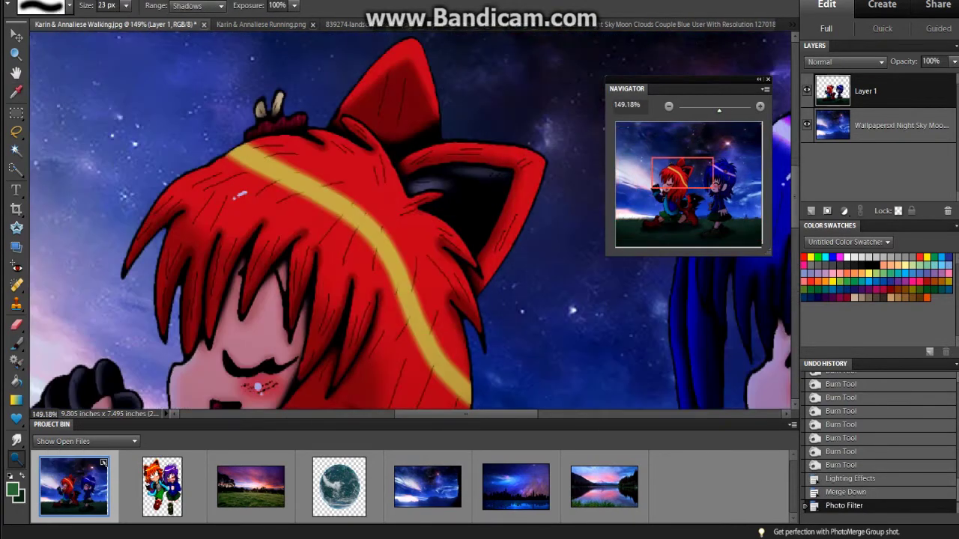
click(197, 5)
click(189, 44)
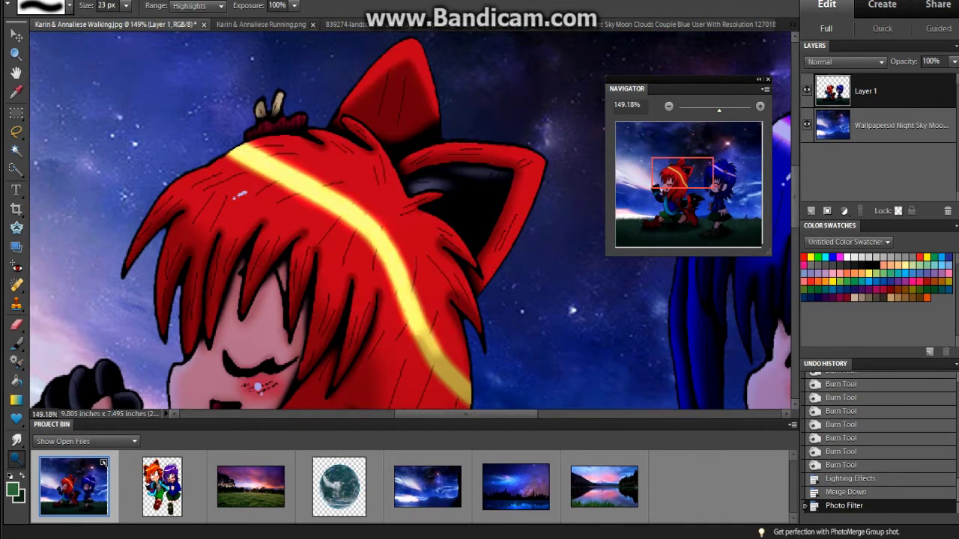
scroll(256, 387, right, 5)
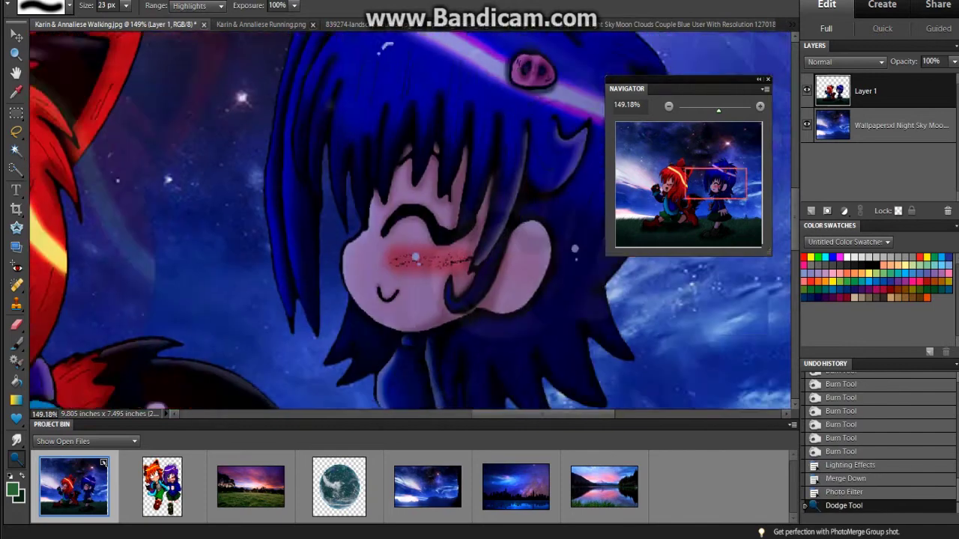
drag(270, 93, 518, 200)
scroll(518, 199, down, 5)
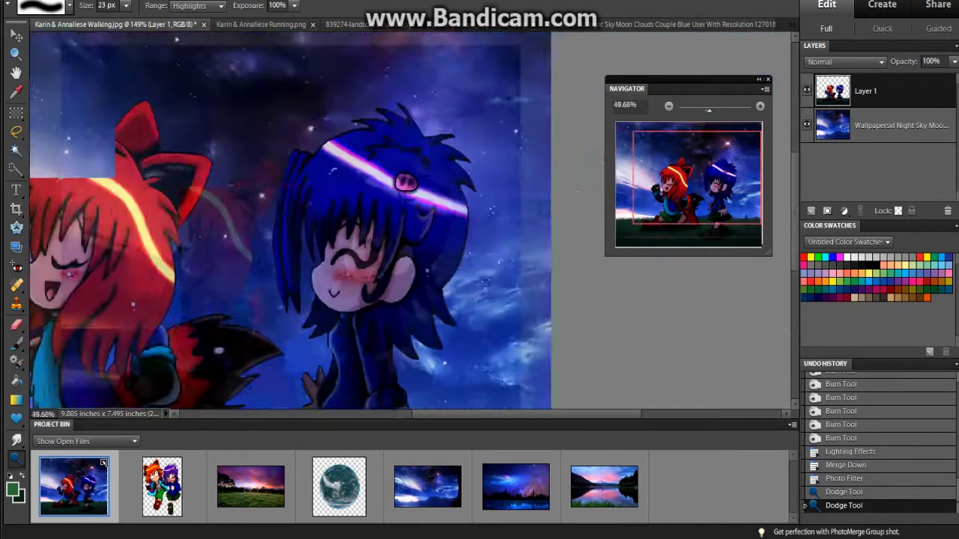
Step: Flatten the girls, grass and night sky into a single background layer
click(869, 125)
right_click(873, 120)
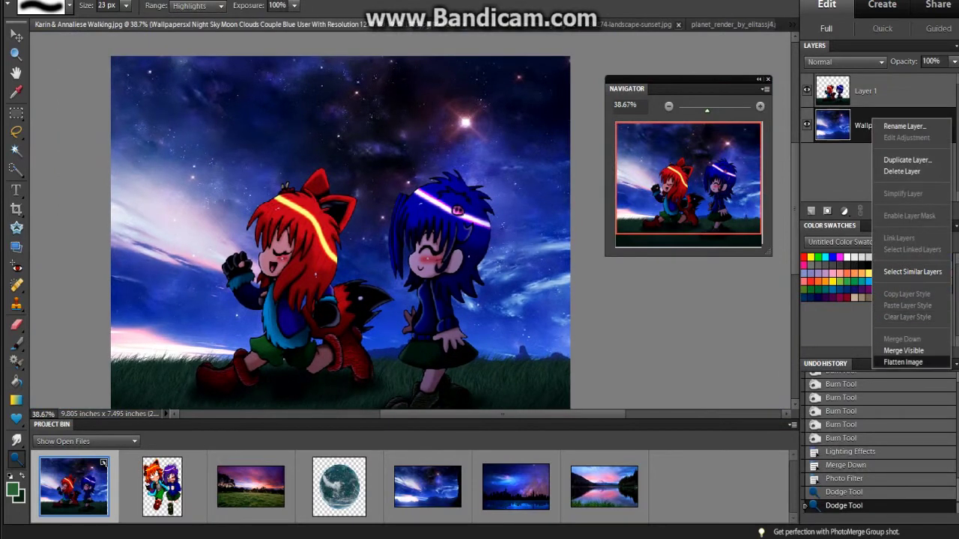
click(898, 359)
Step: Render a 35mm Prime lens flare at 52% brightness over the bright star in the flattened picture
click(225, 2)
mouse_move(317, 141)
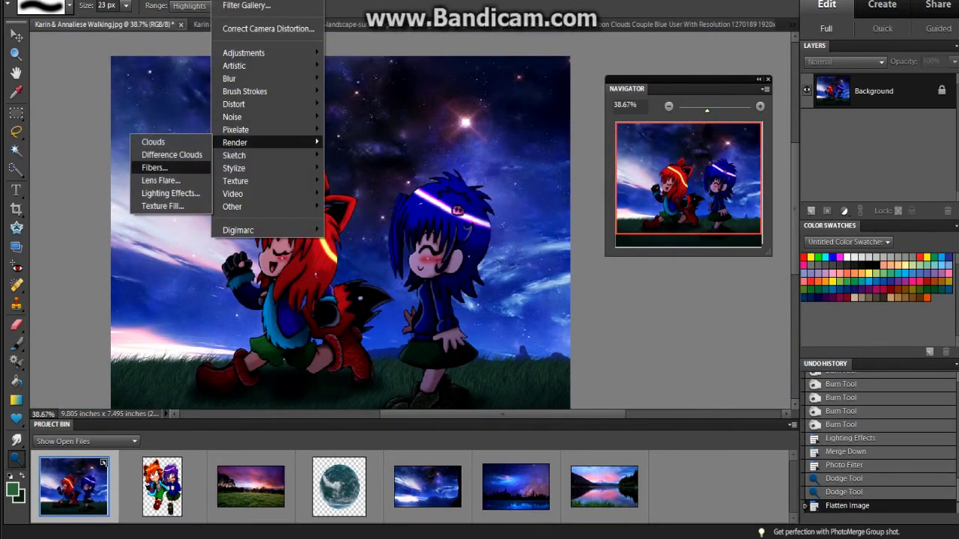
click(158, 178)
click(406, 350)
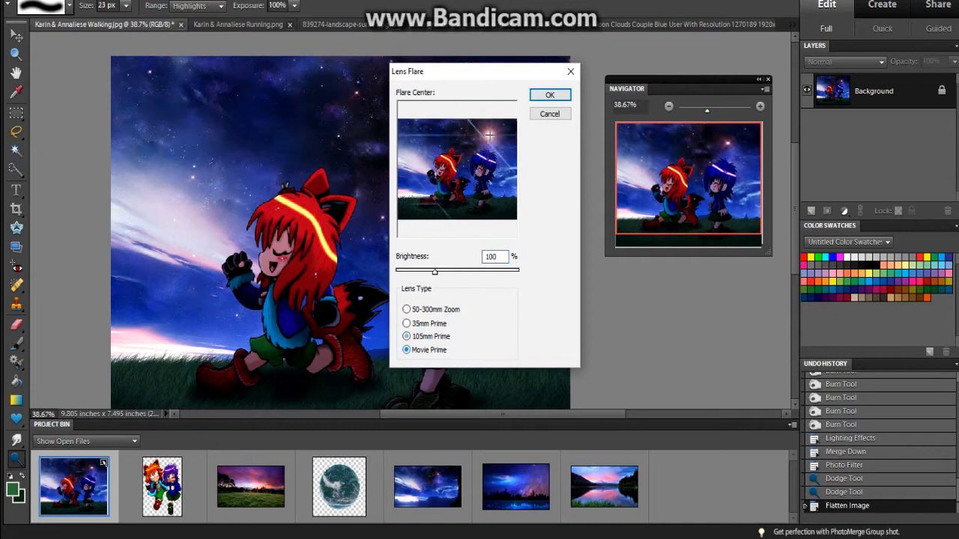
click(406, 323)
drag(434, 272, 419, 271)
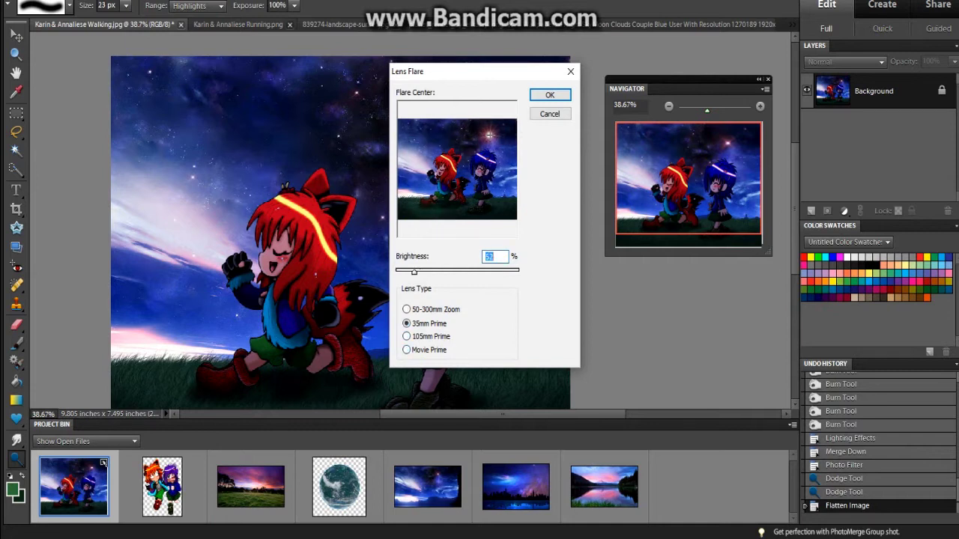
key(Return)
Step: Try placing the planet render on top of the flattened picture and scale it down over the upper sky
drag(338, 486, 248, 213)
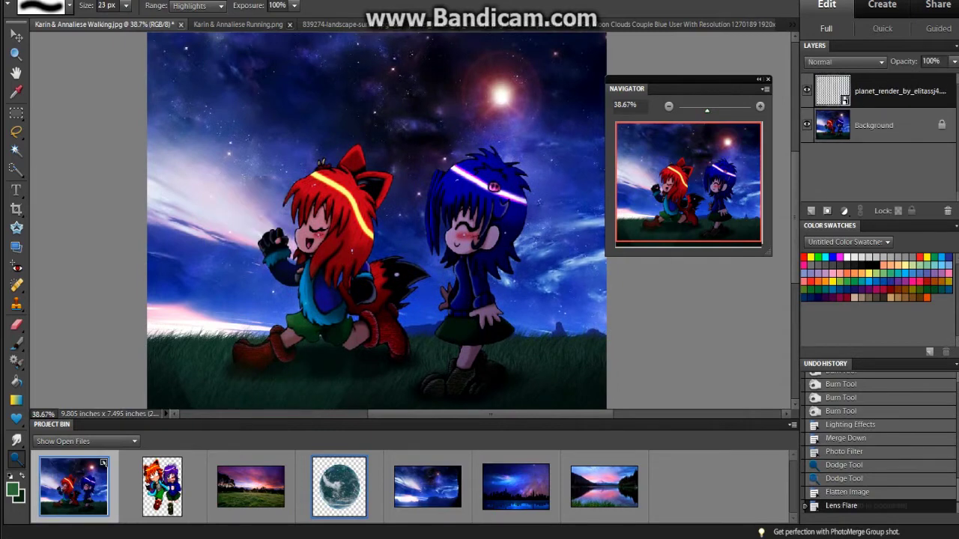
drag(201, 34, 439, 289)
drag(551, 352, 265, 95)
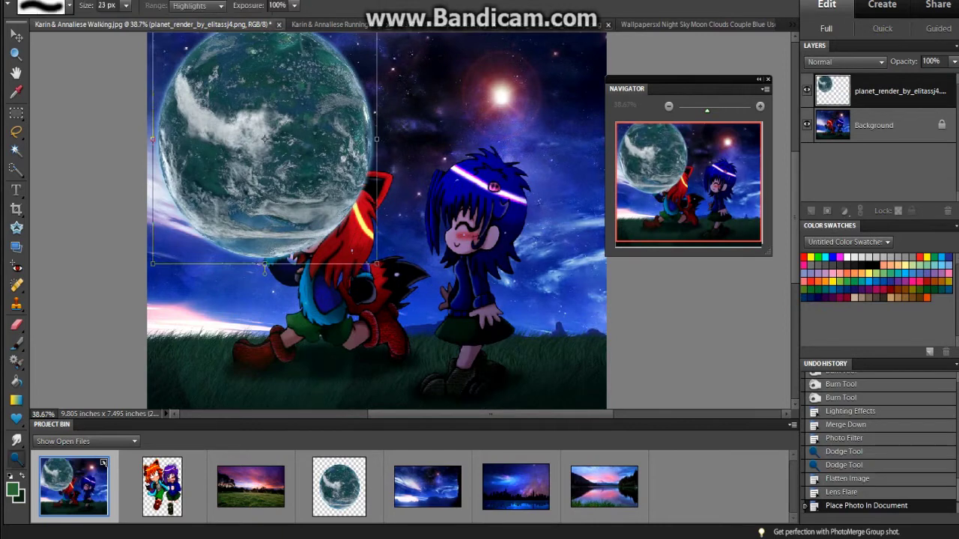
Step: Undo the planet placement, the lens flare and the flattening of the layers
key(ctrl+z)
key(ctrl+z)
key(ctrl+z)
Step: Place the planet render between the girls' layer and the night sky, scaled to 36.3% behind the red-haired girl
drag(339, 487, 325, 295)
click(266, 5)
drag(606, 225, 387, 220)
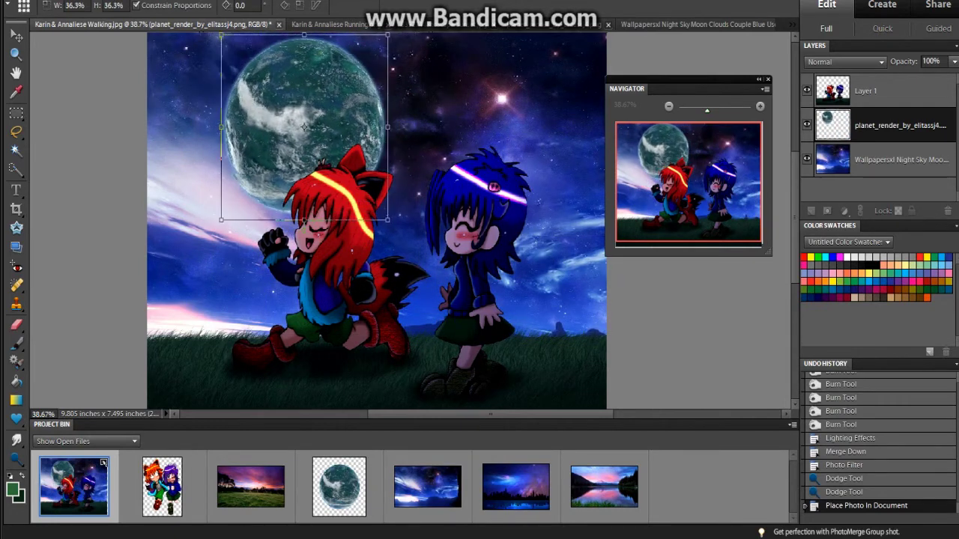
Step: Darken the lower and outer edges of the planet with a 411 px Burn brush set to Highlights at 100% exposure
click(17, 459)
drag(17, 459, 68, 477)
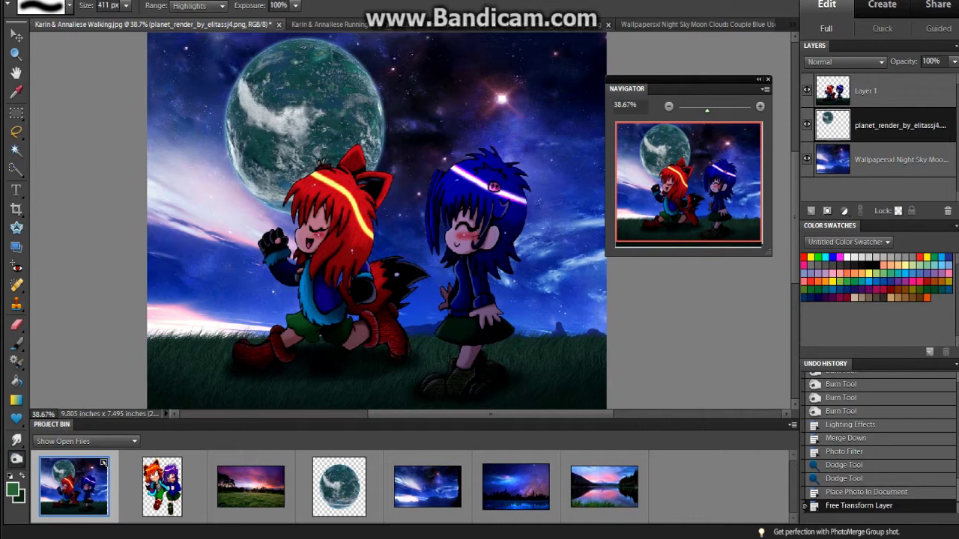
drag(247, 210, 375, 105)
drag(344, 74, 382, 165)
drag(244, 179, 315, 154)
drag(247, 213, 318, 157)
drag(379, 169, 360, 105)
drag(235, 202, 292, 161)
drag(341, 60, 382, 139)
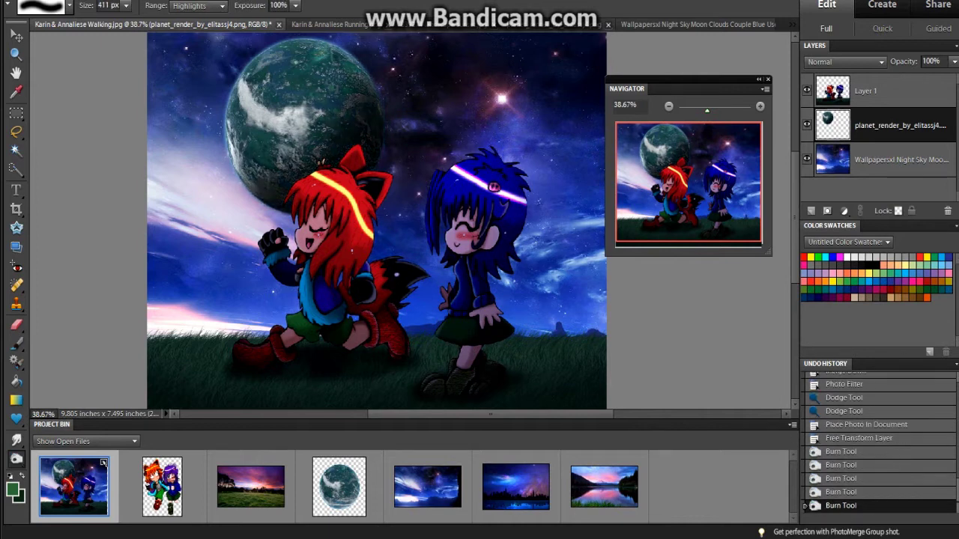
drag(239, 199, 315, 149)
drag(247, 202, 322, 158)
drag(240, 199, 315, 150)
drag(248, 202, 322, 157)
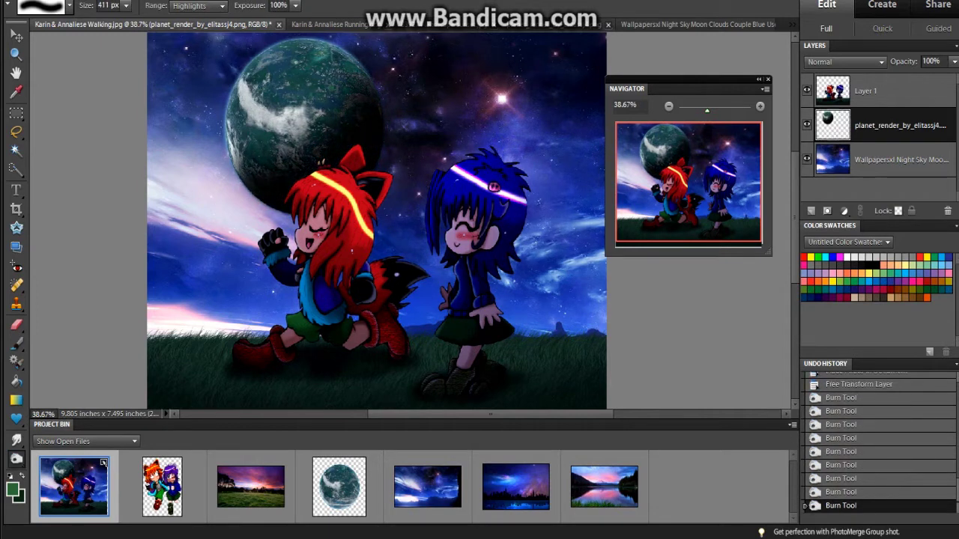
Step: Move the night-sky wallpaper layer up and to the right behind the girls and planet with Free Transform
click(898, 160)
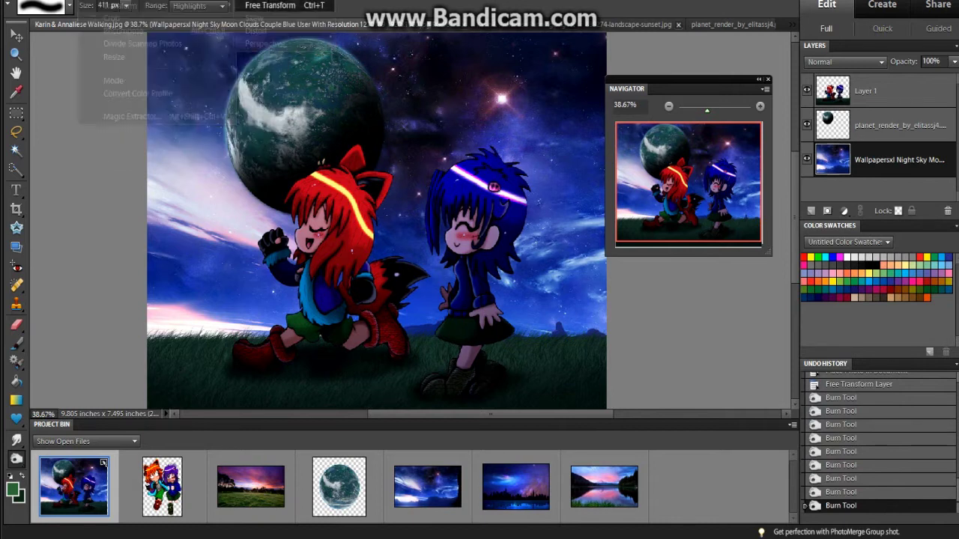
click(300, 23)
key(ctrl+minus)
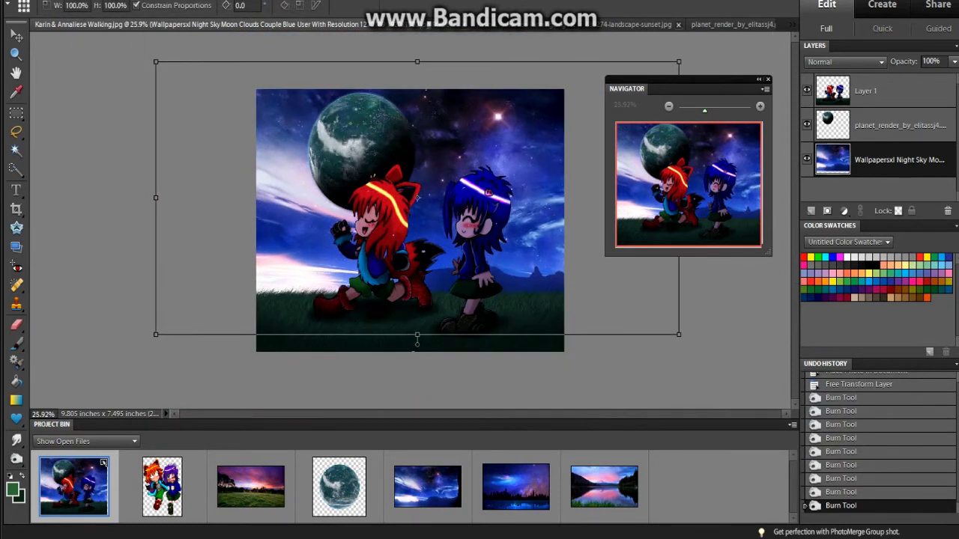
drag(409, 193, 431, 179)
key(Return)
key(ctrl+0)
Step: Set the planet layer's blending mode to Screen
click(899, 125)
click(844, 62)
click(823, 128)
click(844, 61)
click(817, 183)
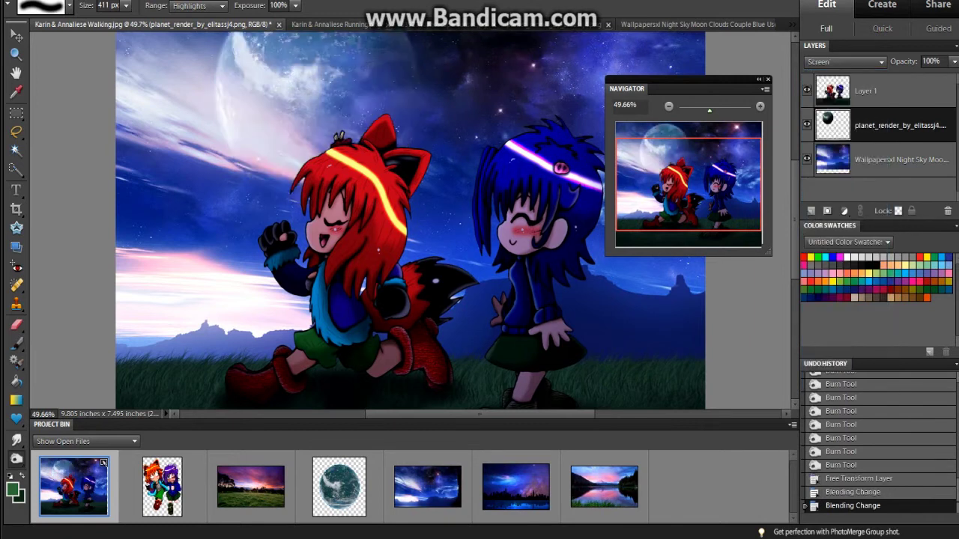
drag(404, 225, 388, 238)
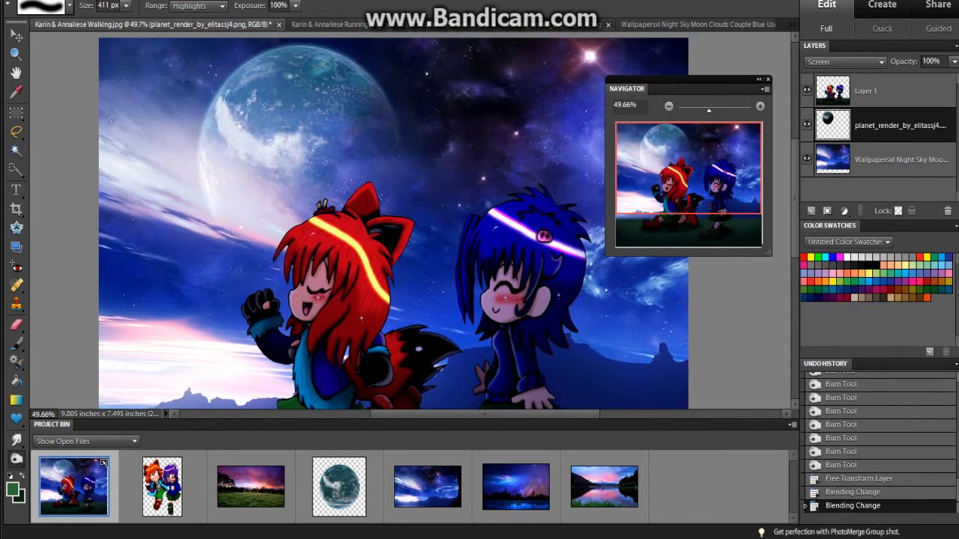
Step: Recolour the planet blue-violet with Hue/Saturation, using hue +65, saturation +100 and slightly reduced lightness
click(185, 1)
mouse_move(179, 105)
click(329, 118)
mouse_move(143, 213)
mouse_down()
mouse_move(197, 212)
mouse_move(156, 213)
mouse_up()
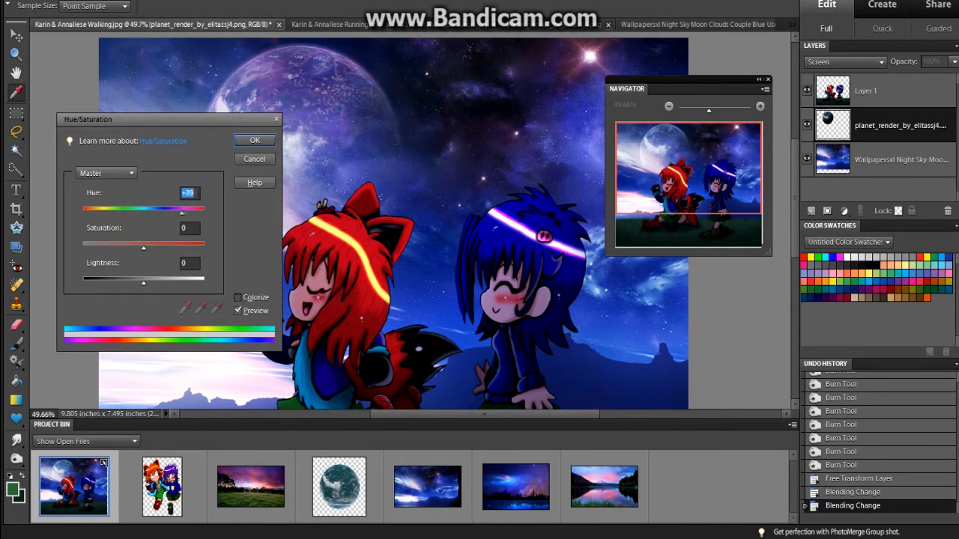
key(Tab)
text(100)
key(Tab)
text(21)
key(shift+Down)
key(shift+Down)
key(shift+Down)
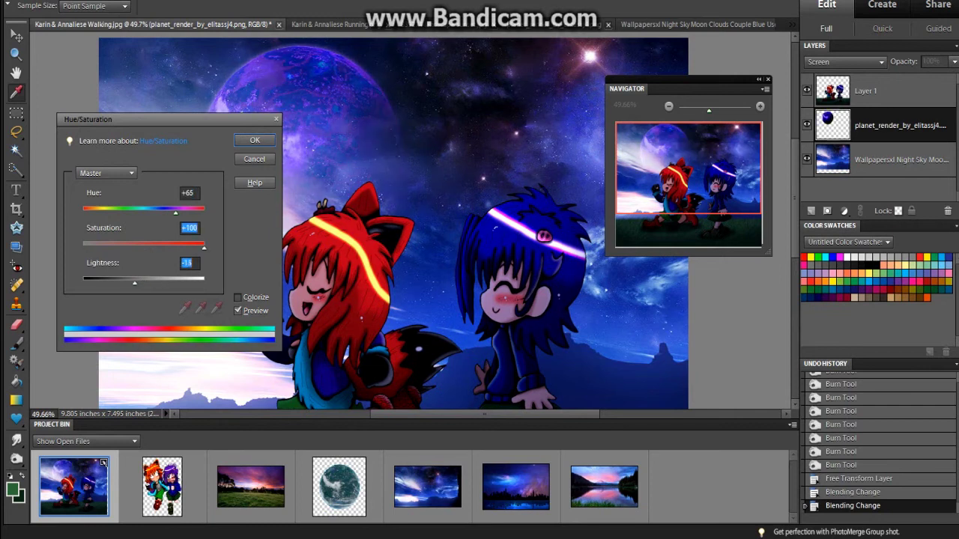
key(Escape)
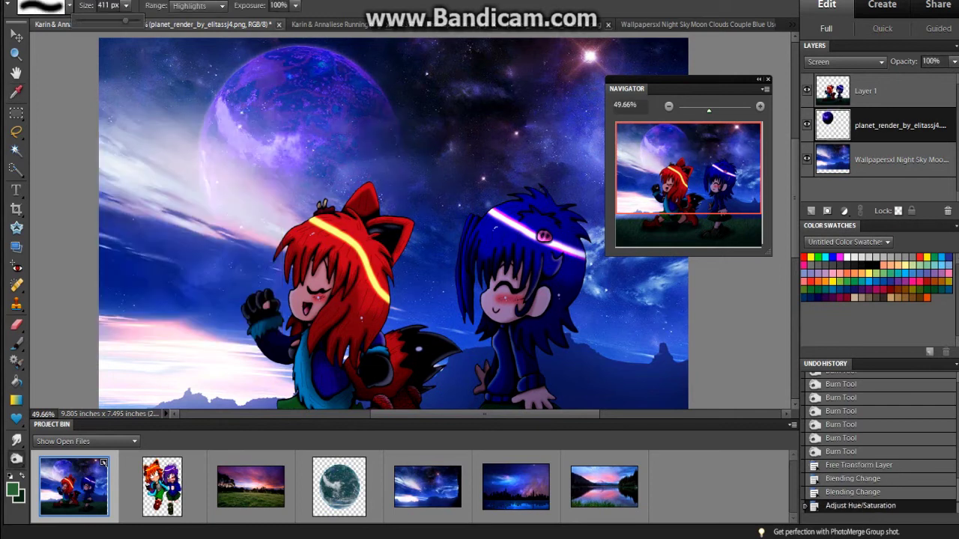
Step: Flatten the image and render a 35mm Prime lens flare at 52% brightness over the bright star
right_click(847, 87)
click(868, 335)
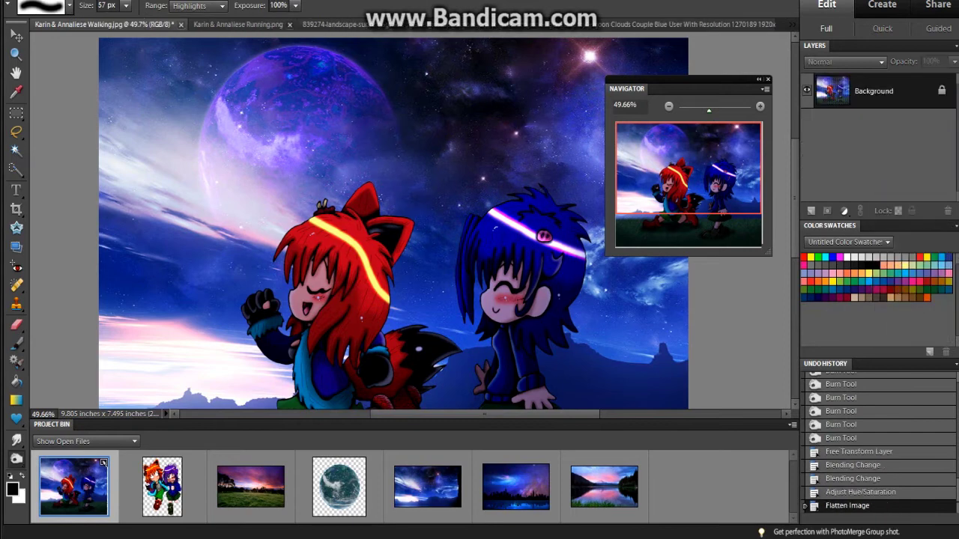
click(224, 1)
mouse_move(248, 141)
click(161, 180)
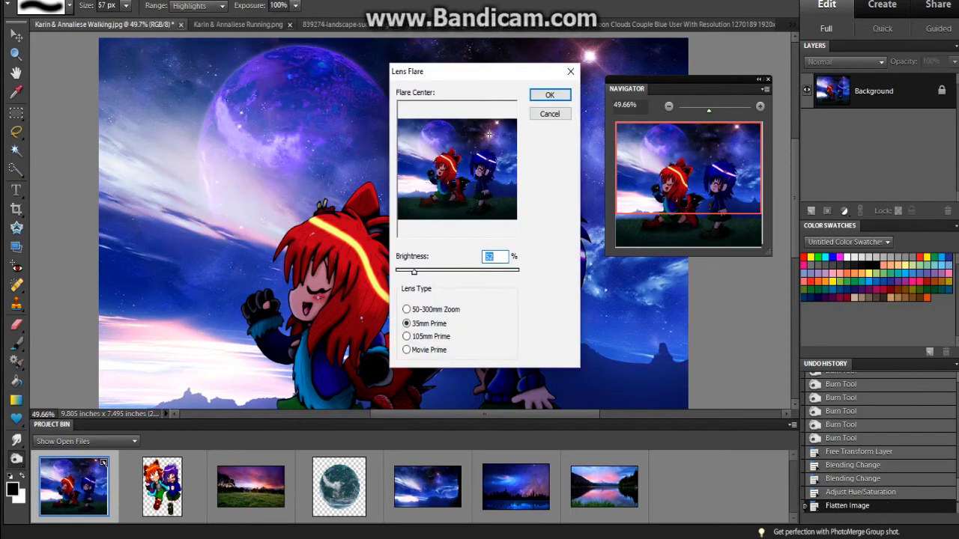
key(Return)
Step: Save the finished picture as a JPEG at quality 12
key(alt+f)
key(Return)
key(Return)
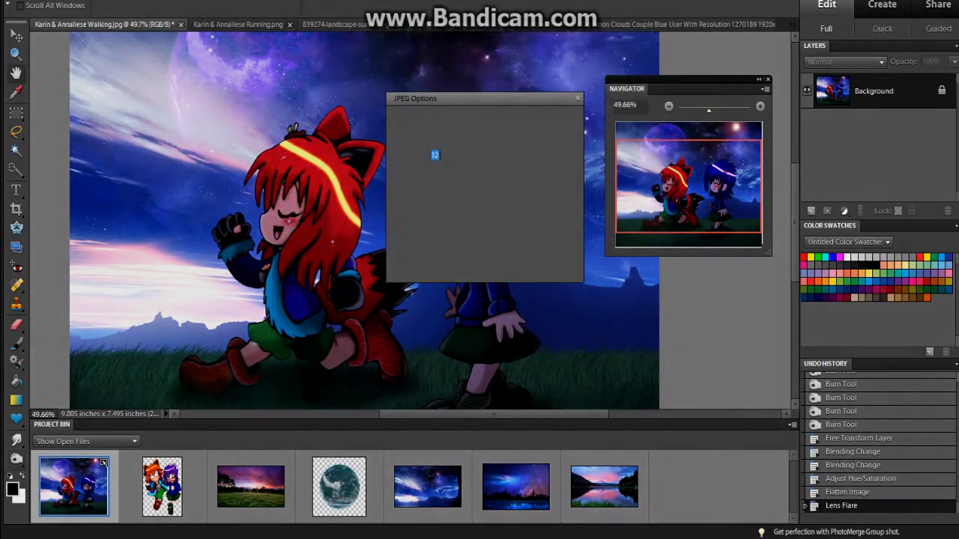
key(Return)
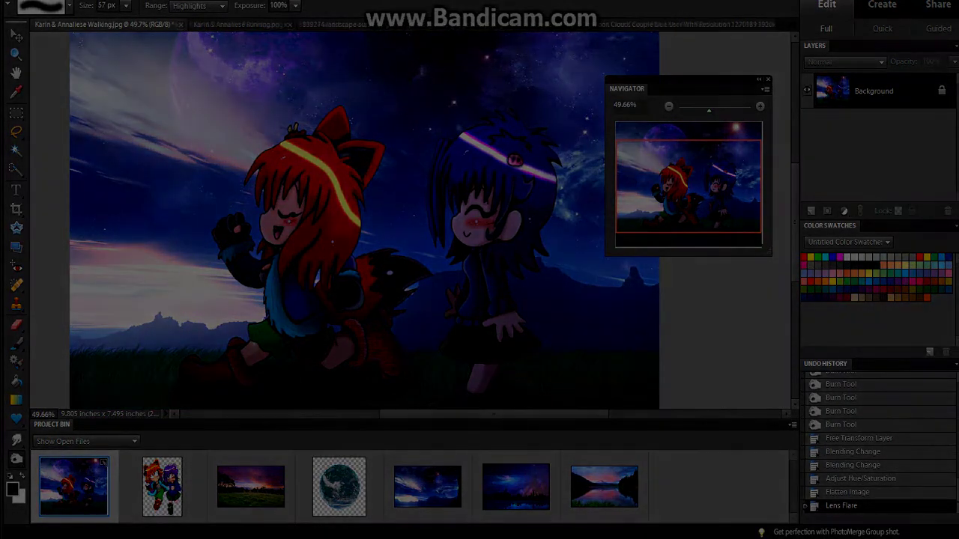